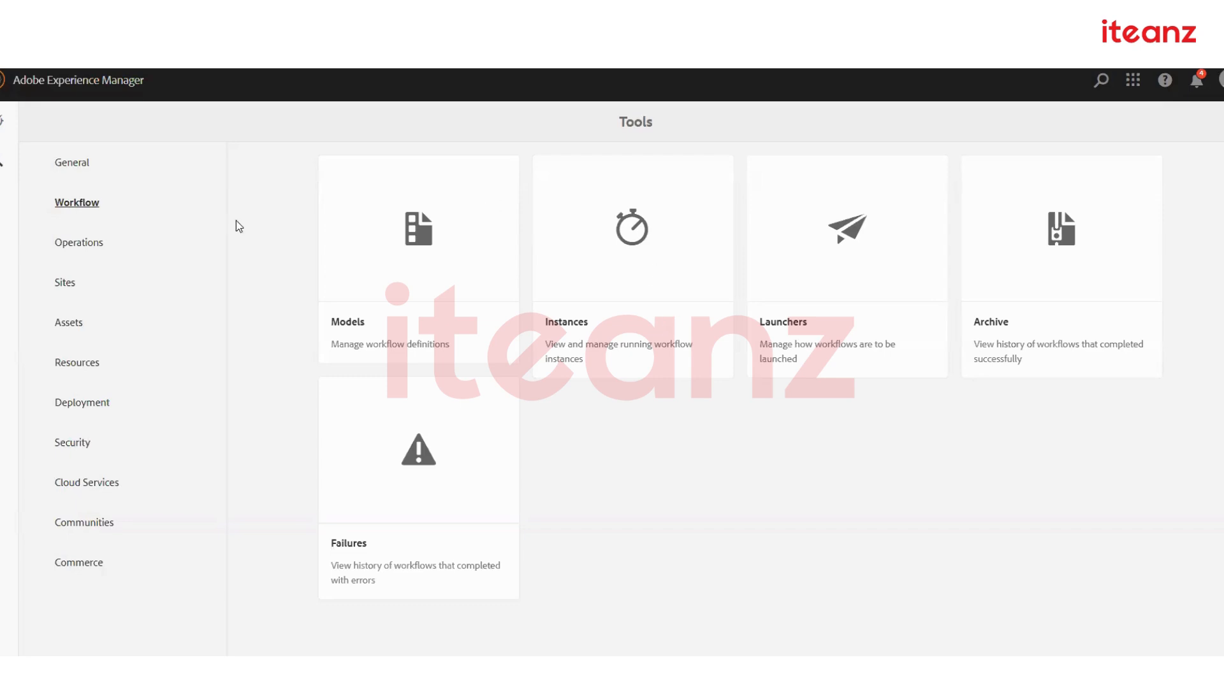
Open the Sites console and browse to the English pages under We.Retail's Language Masters.
{"action": "left_click", "coordinate": [3, 122]}
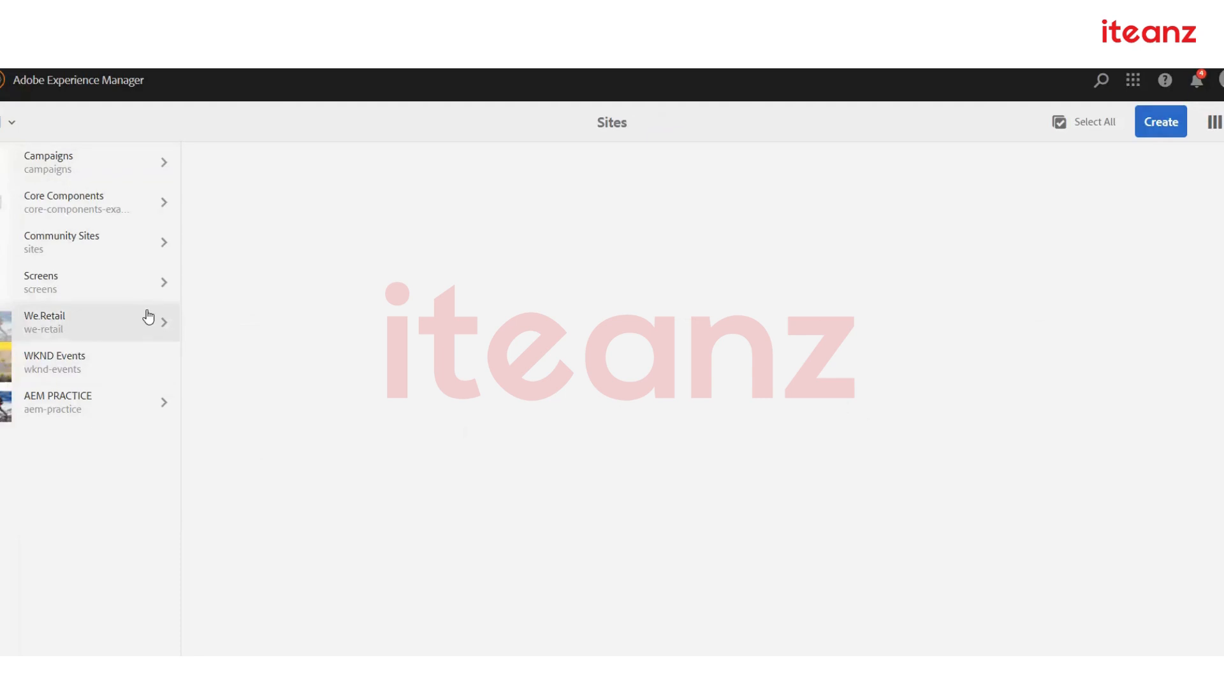
{"action": "left_click", "coordinate": [105, 327]}
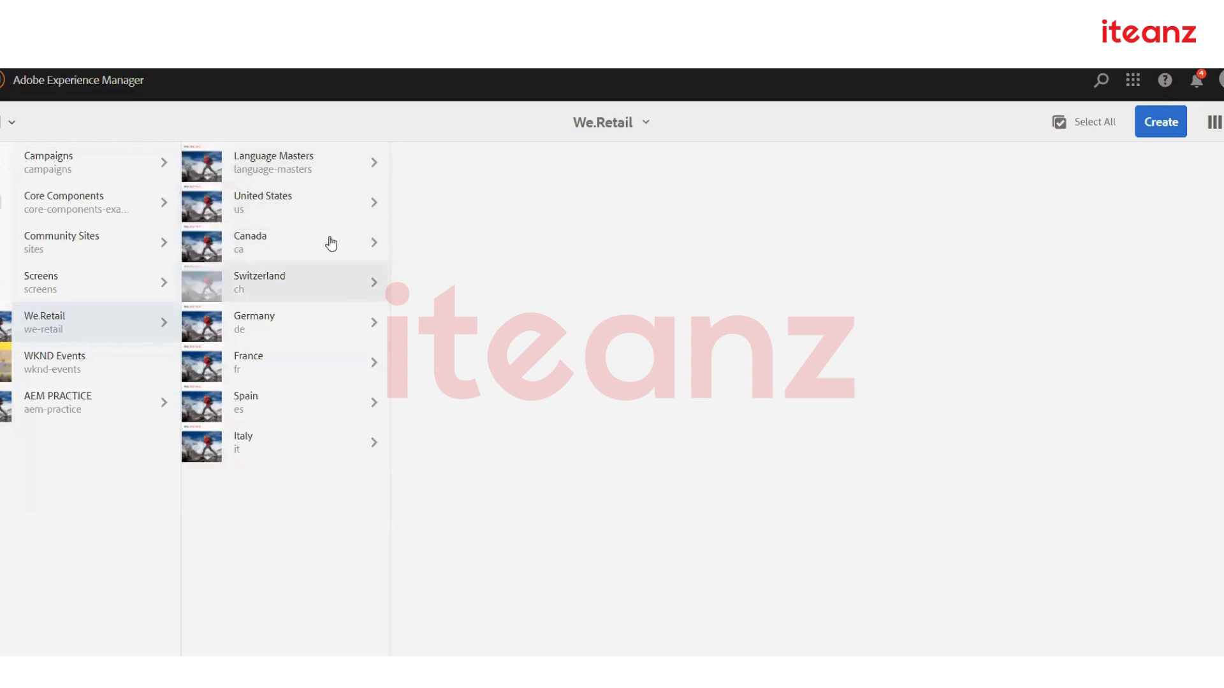
{"action": "left_click", "coordinate": [350, 158]}
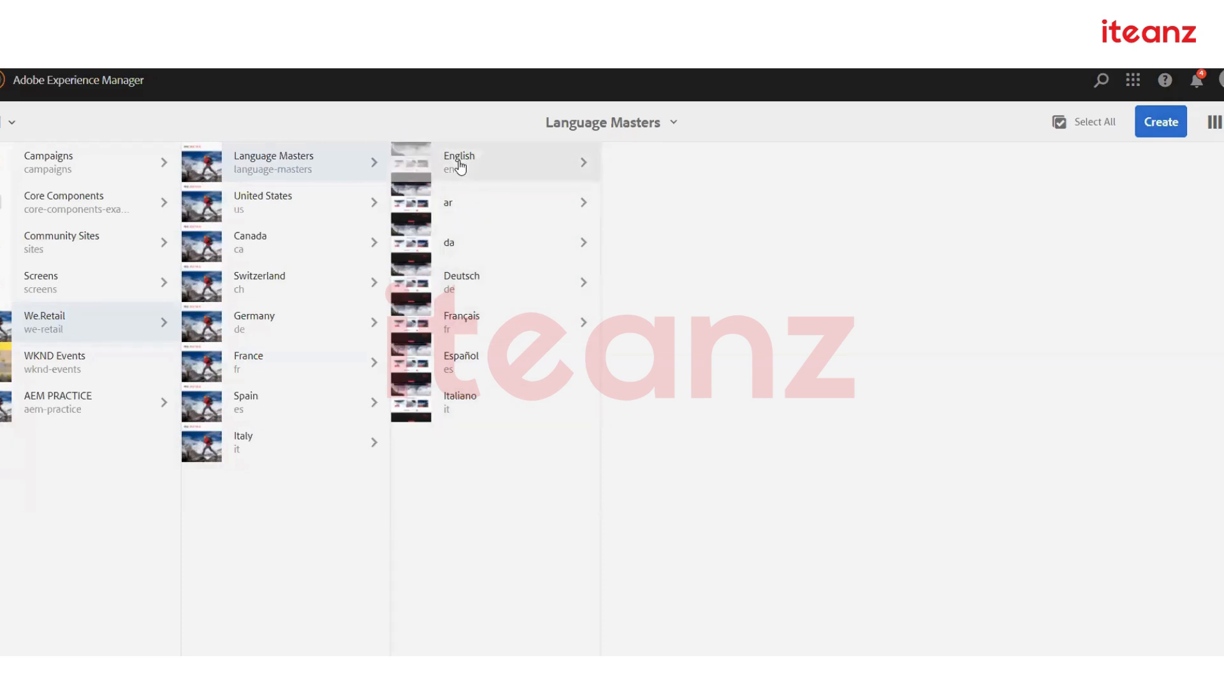
{"action": "left_click", "coordinate": [525, 160]}
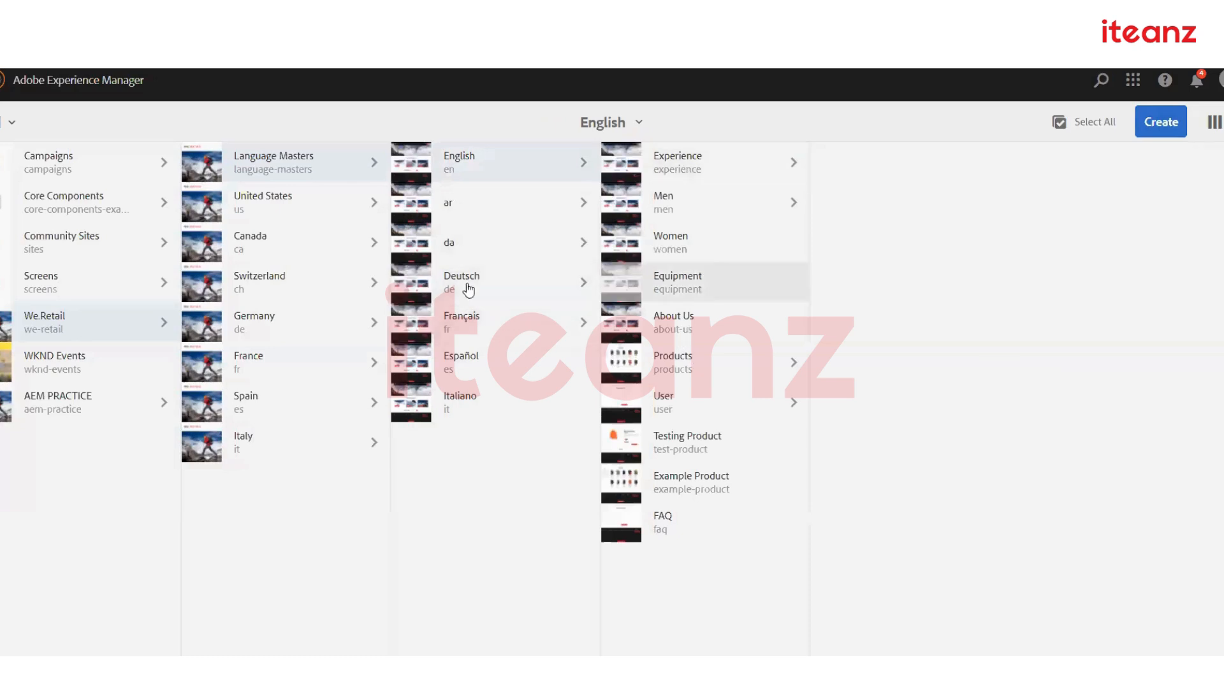
Compare the English page tree of We.Retail's United States site with the one under Language Masters.
{"action": "left_click", "coordinate": [286, 213]}
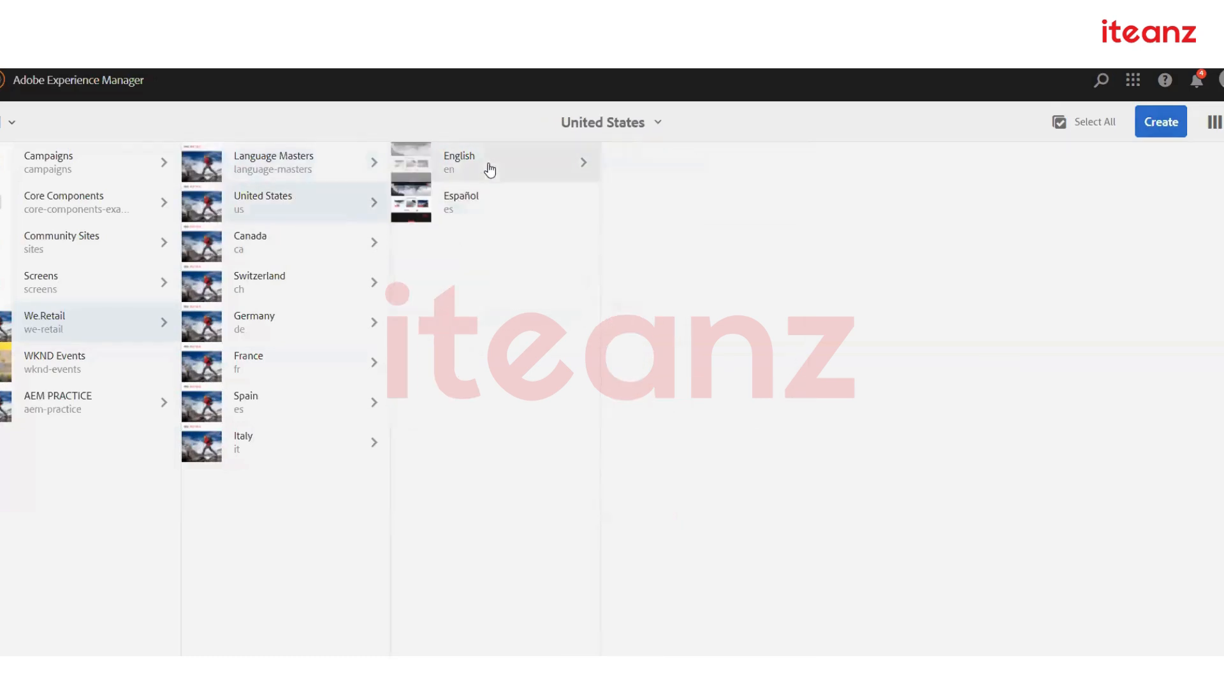
{"action": "left_click", "coordinate": [484, 174]}
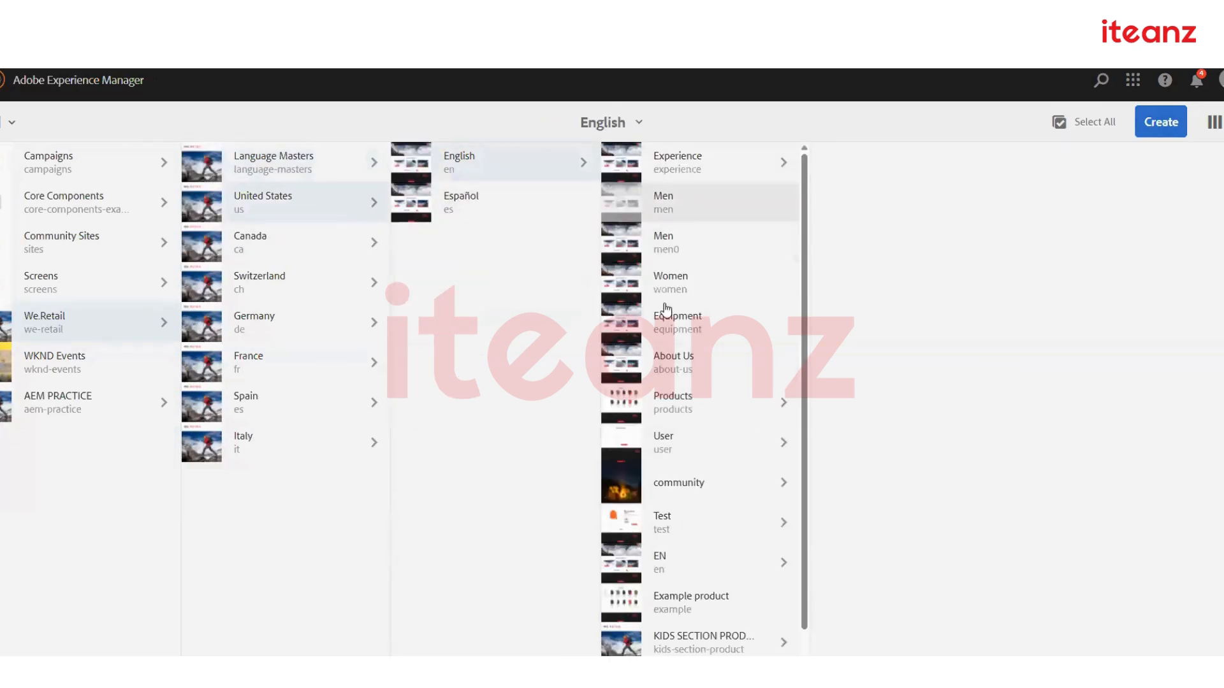
{"action": "left_click", "coordinate": [370, 169]}
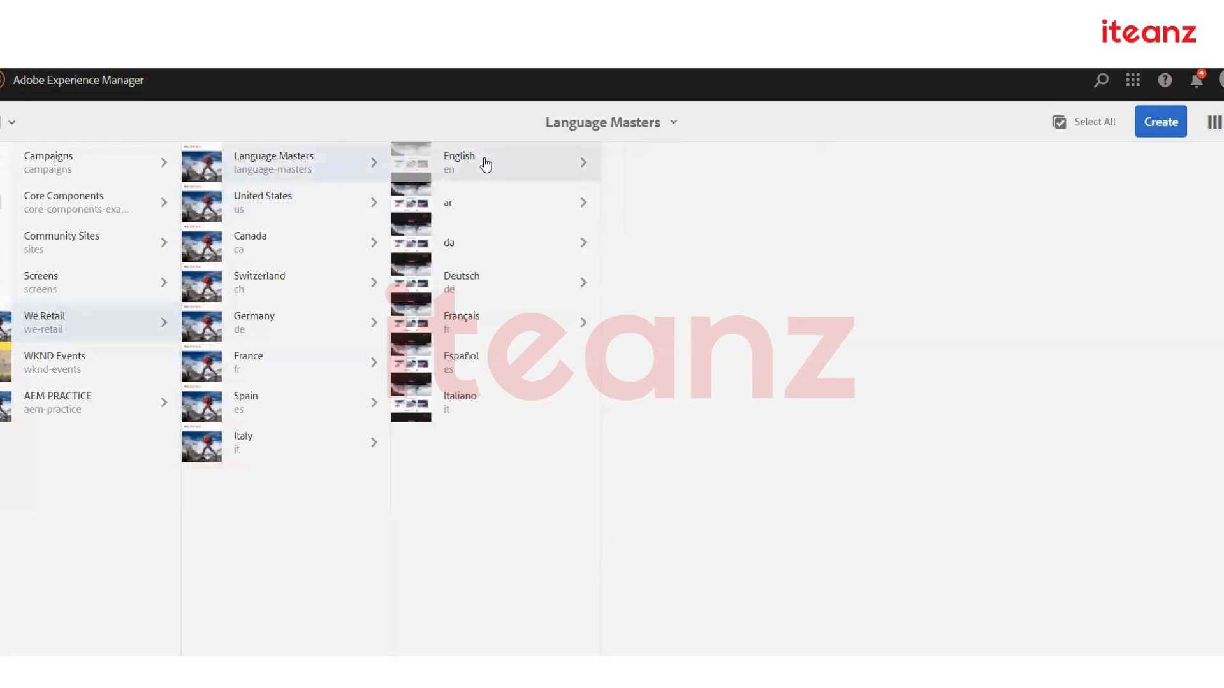
{"action": "left_click", "coordinate": [484, 163]}
{"action": "left_click", "coordinate": [620, 163]}
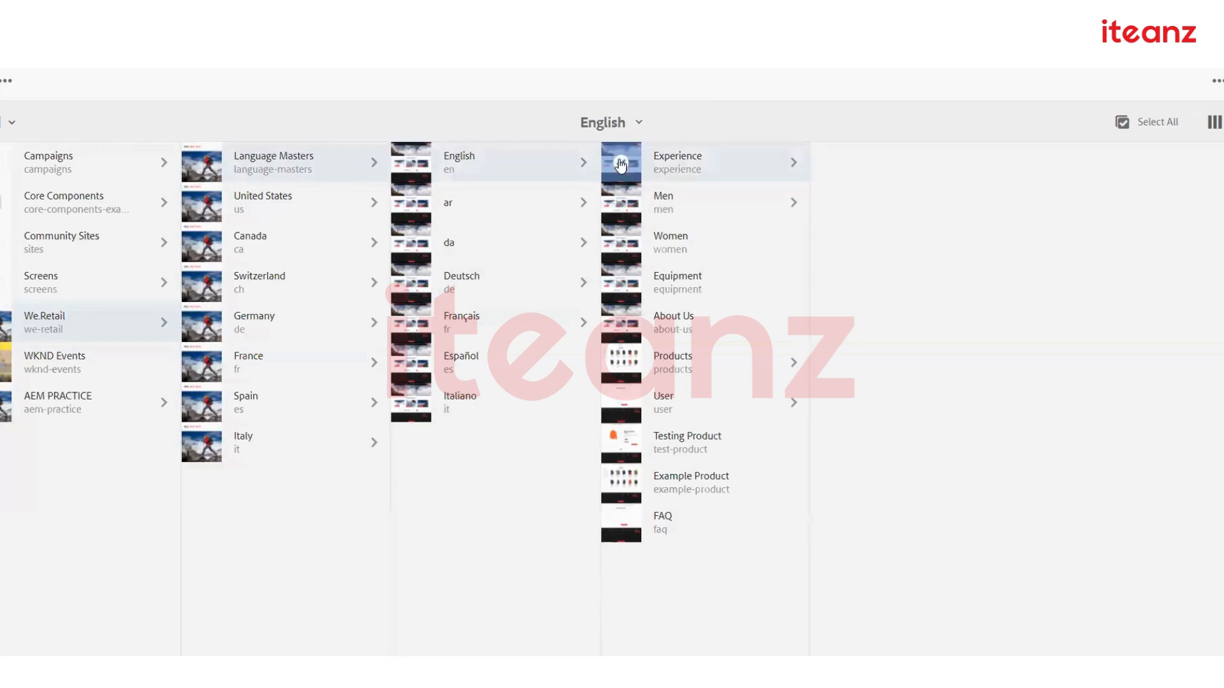
{"action": "left_click", "coordinate": [328, 208]}
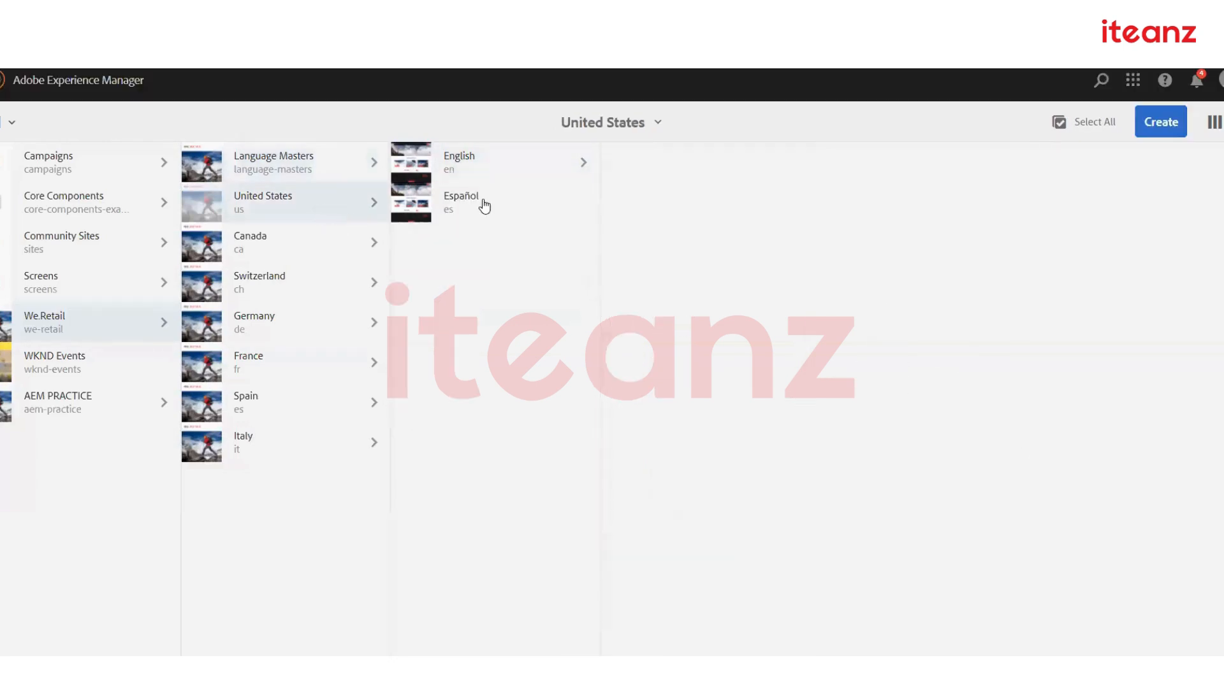
{"action": "left_click", "coordinate": [547, 177]}
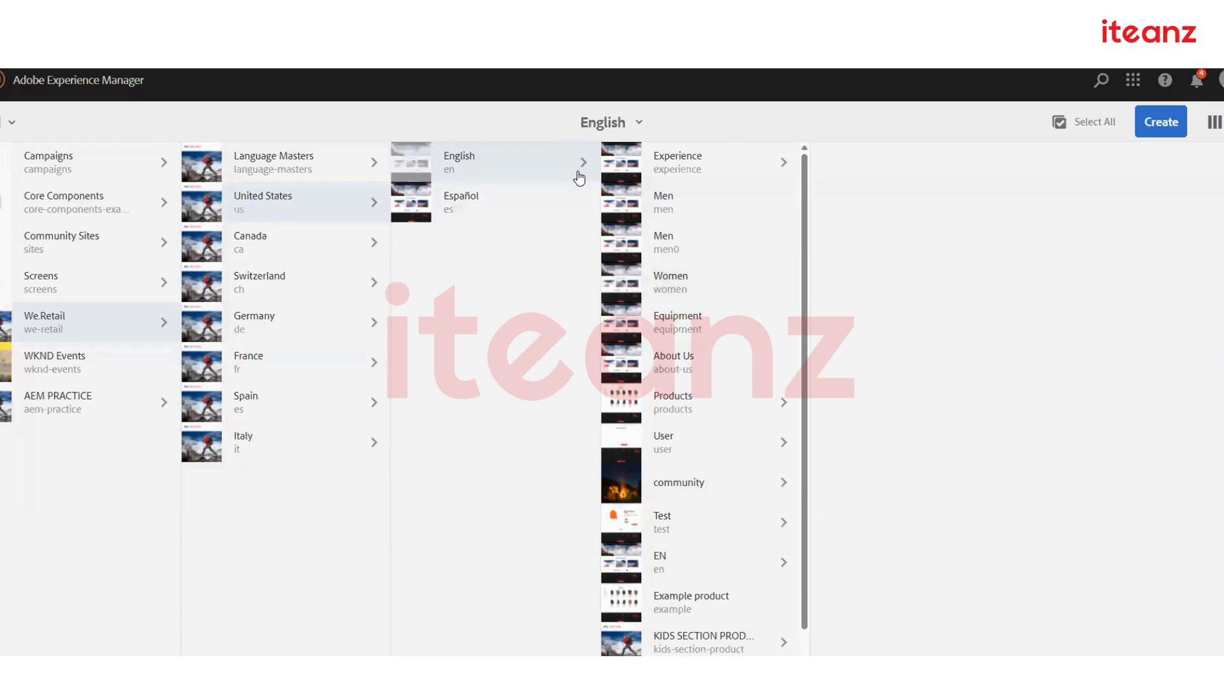
{"action": "left_click", "coordinate": [306, 241]}
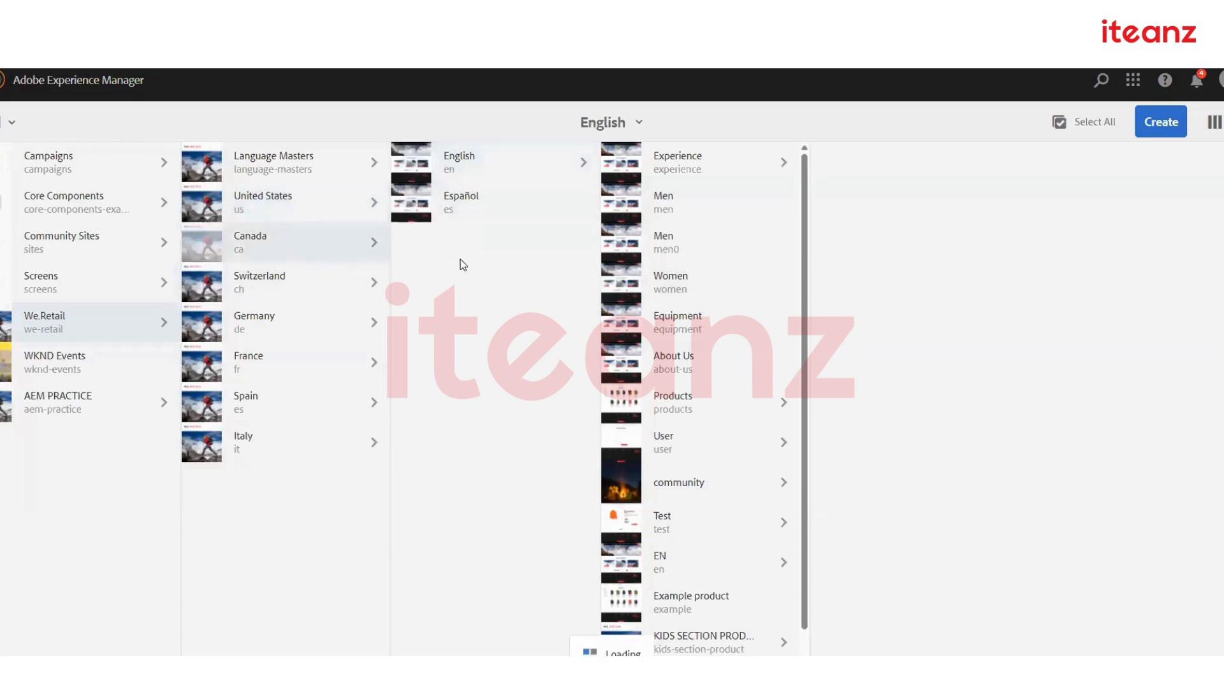
Open the Experience page from Language Masters > English for editing and switch to its editor.
{"action": "left_click", "coordinate": [338, 172]}
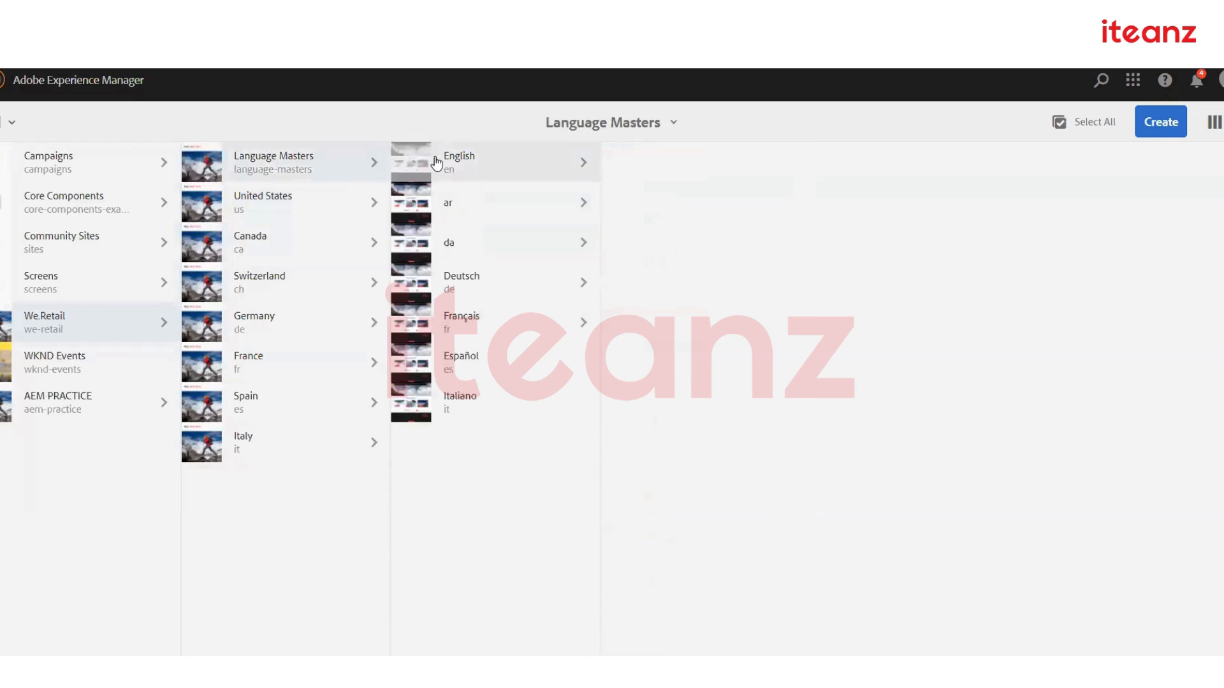
{"action": "left_click", "coordinate": [577, 164]}
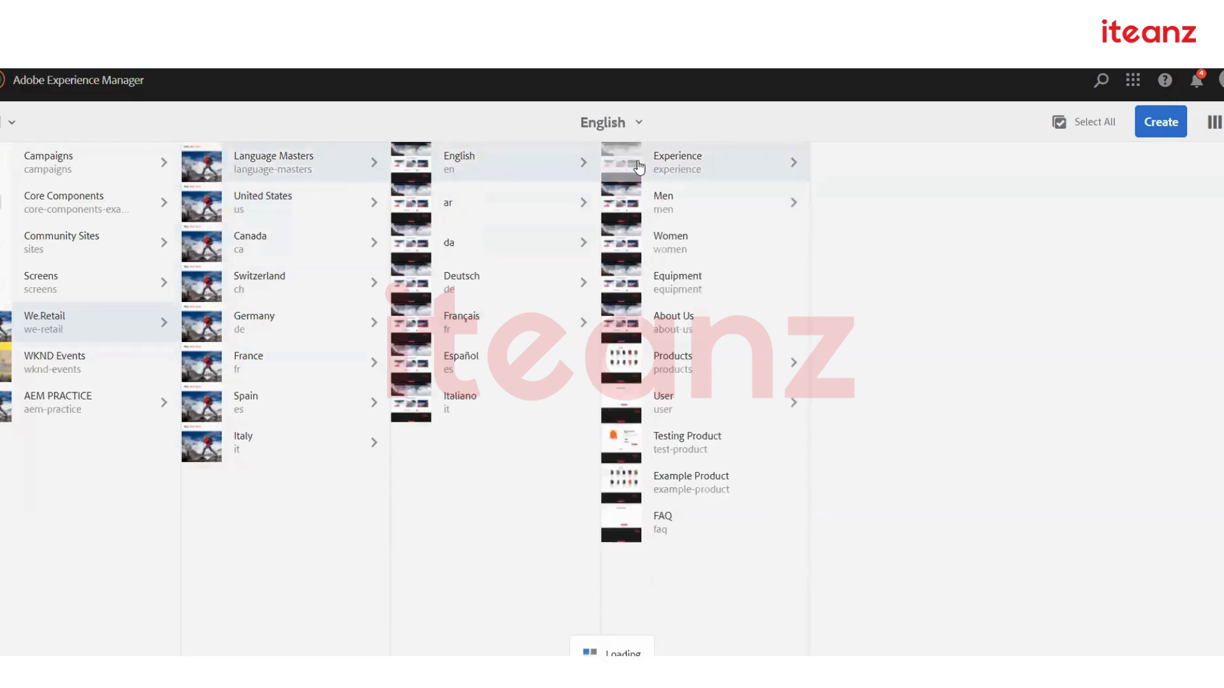
{"action": "left_click", "coordinate": [638, 164]}
{"action": "left_click", "coordinate": [621, 163]}
{"action": "left_click", "coordinate": [97, 80]}
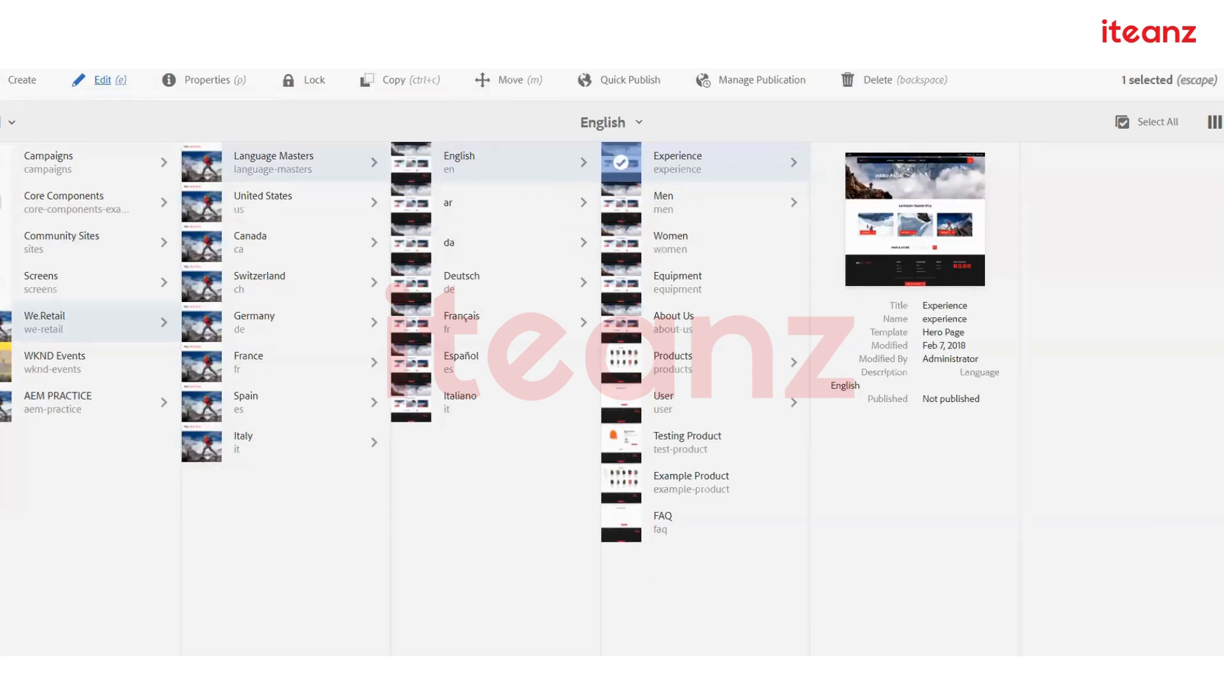
{"action": "key", "text": "ctrl+Tab"}
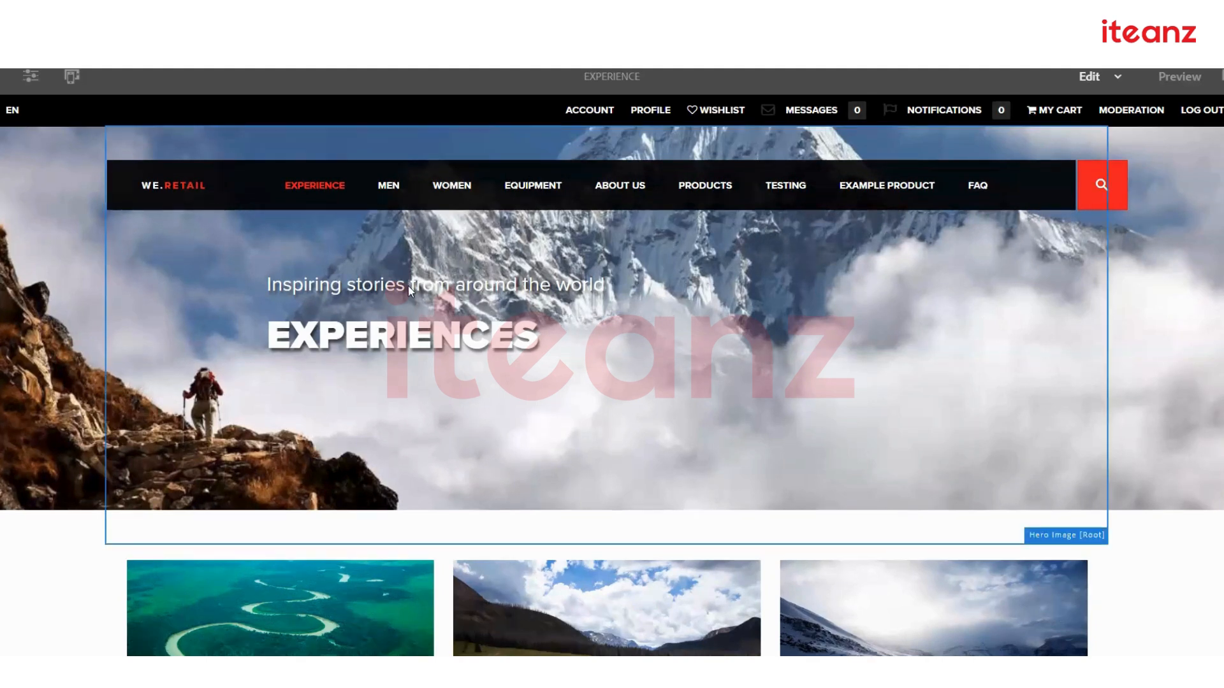
Look through the Language Masters Experience page and view its List component's settings without changing them.
{"action": "scroll", "coordinate": [427, 268], "scroll_direction": "down", "scroll_amount": 4}
{"action": "scroll", "coordinate": [427, 268], "scroll_direction": "down", "scroll_amount": 5}
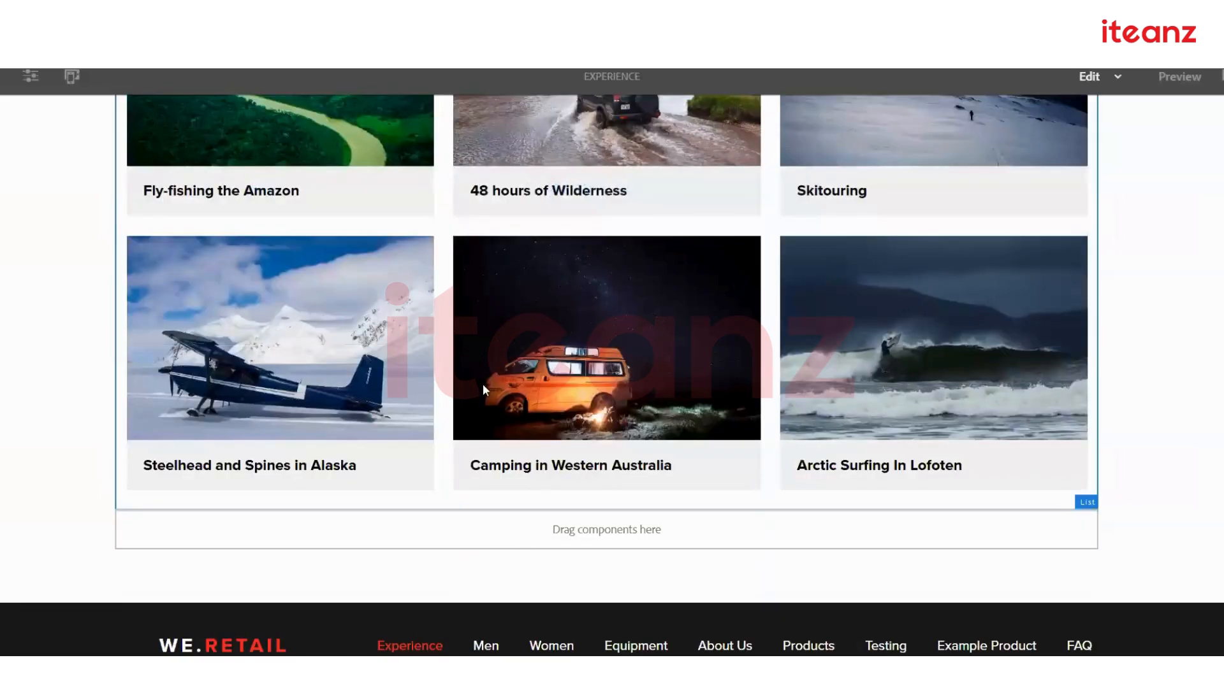
{"action": "scroll", "coordinate": [373, 259], "scroll_direction": "up", "scroll_amount": 4}
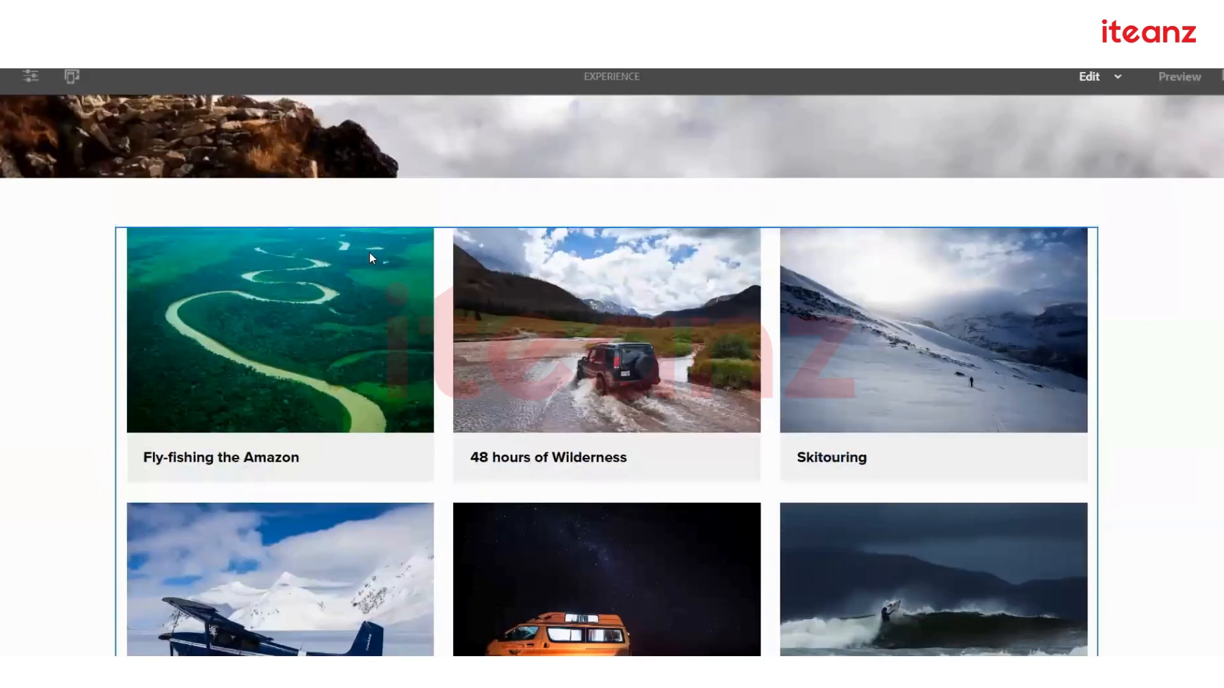
{"action": "double_click", "coordinate": [157, 214]}
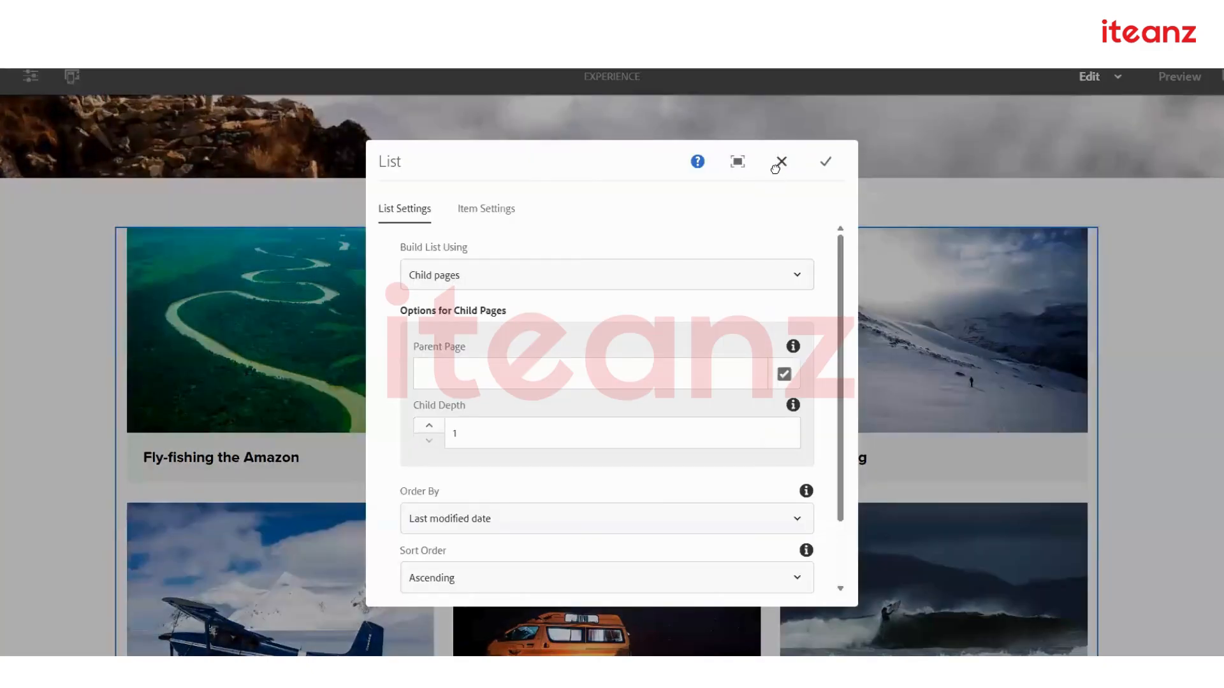
{"action": "left_click", "coordinate": [779, 165]}
{"action": "scroll", "coordinate": [422, 314], "scroll_direction": "up", "scroll_amount": 2}
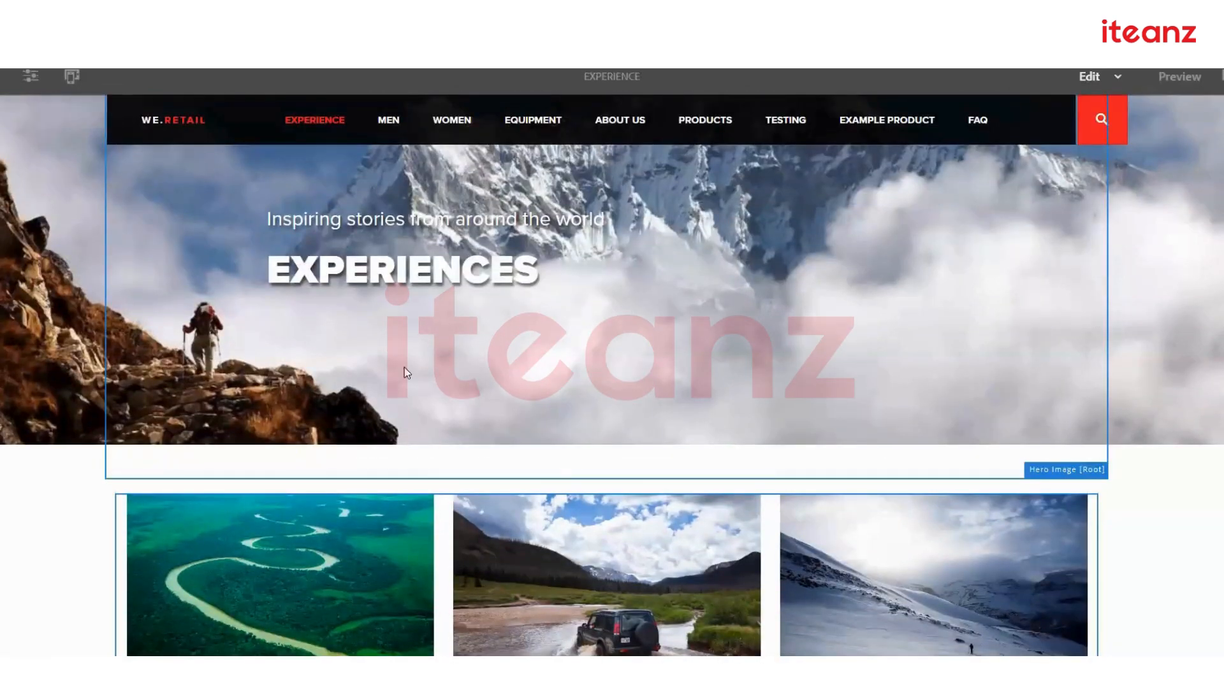
{"action": "scroll", "coordinate": [405, 370], "scroll_direction": "down", "scroll_amount": 2}
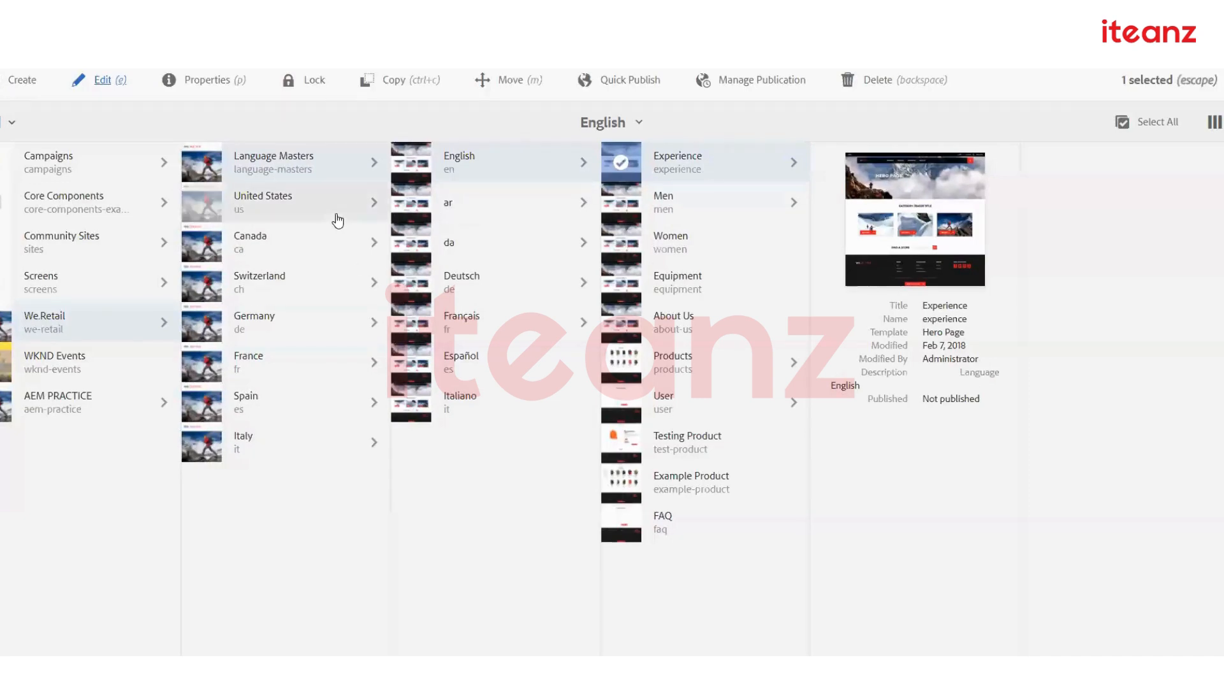
Open the Experience page from We.Retail > United States > English for editing.
{"action": "left_click", "coordinate": [338, 221]}
{"action": "left_click", "coordinate": [583, 168]}
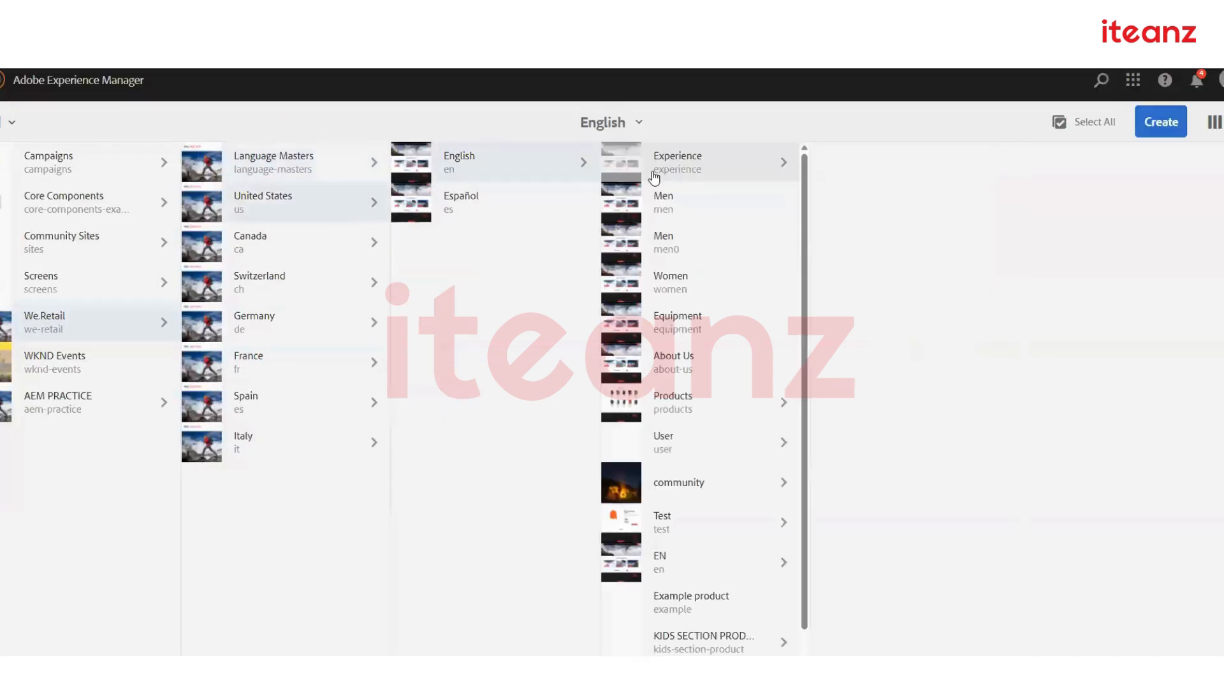
{"action": "left_click", "coordinate": [621, 164]}
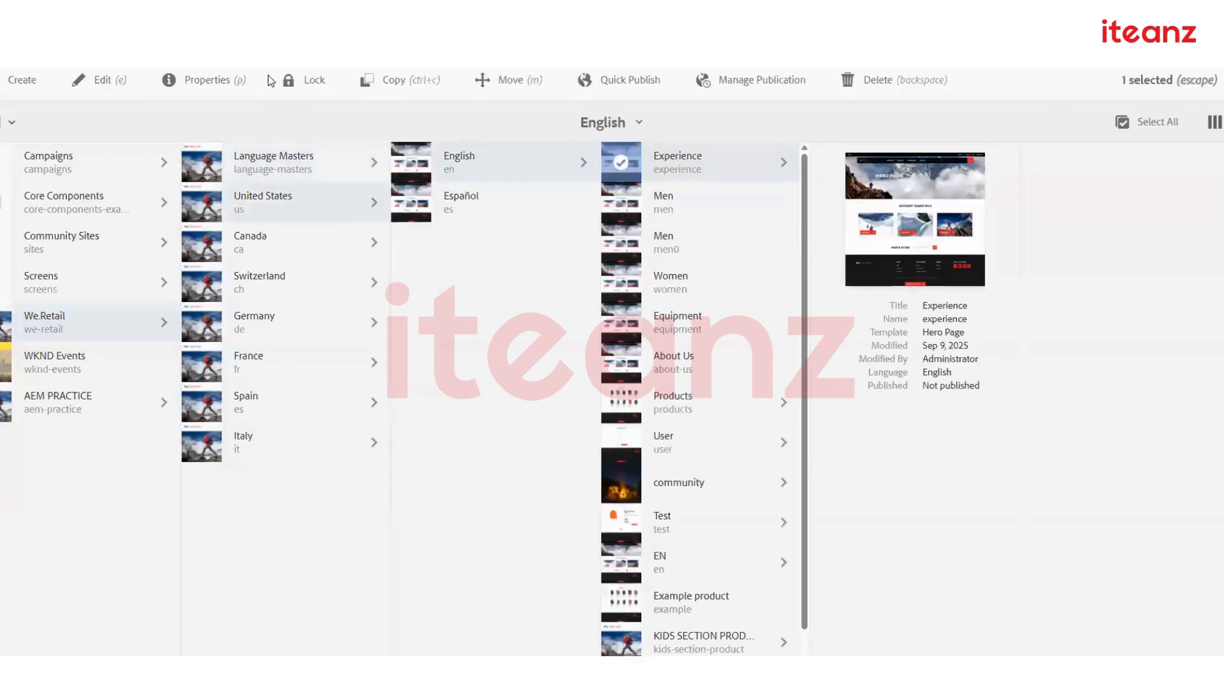
{"action": "left_click", "coordinate": [113, 86]}
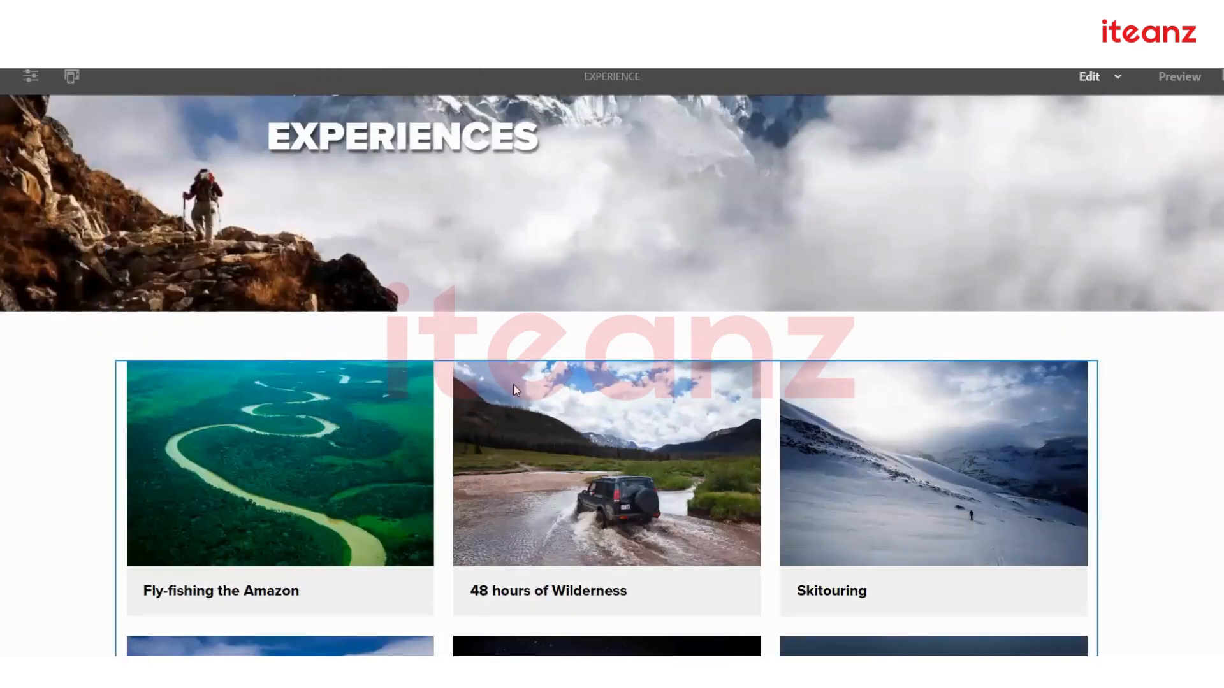
Insert a Text component above the list of experiences on the United States Experience page.
{"action": "left_click", "coordinate": [514, 384]}
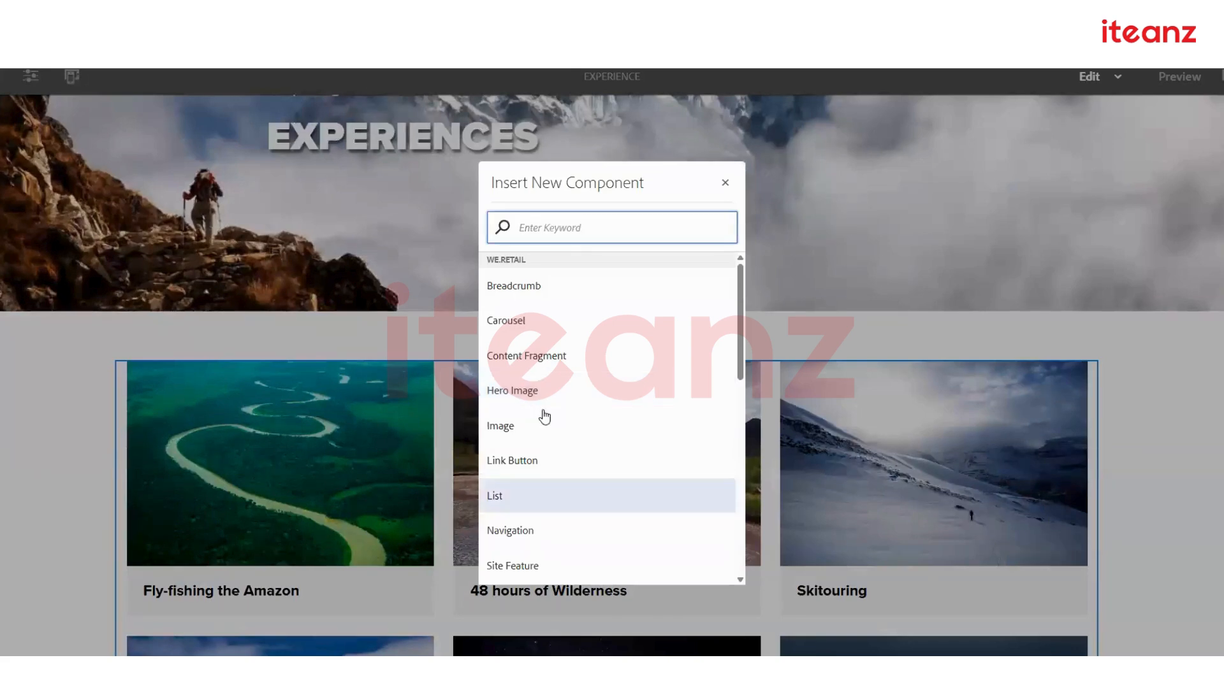
{"action": "scroll", "coordinate": [543, 371], "scroll_direction": "down", "scroll_amount": 2}
{"action": "scroll", "coordinate": [543, 371], "scroll_direction": "down", "scroll_amount": 2}
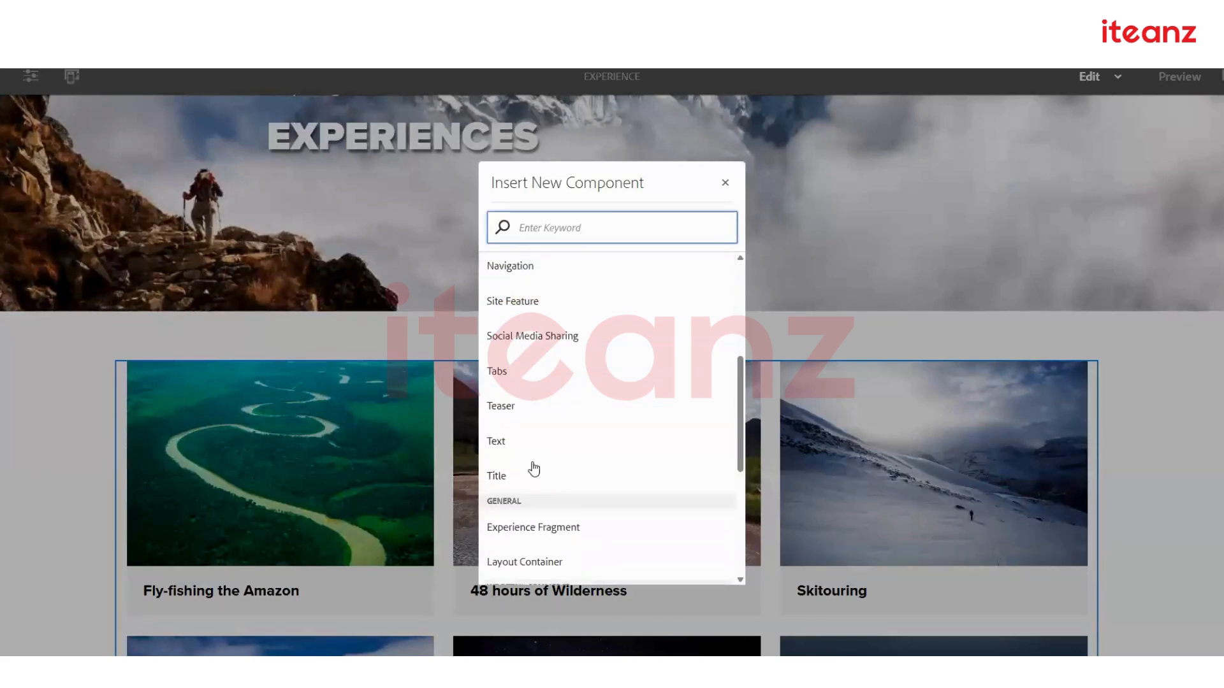
{"action": "left_click", "coordinate": [528, 440]}
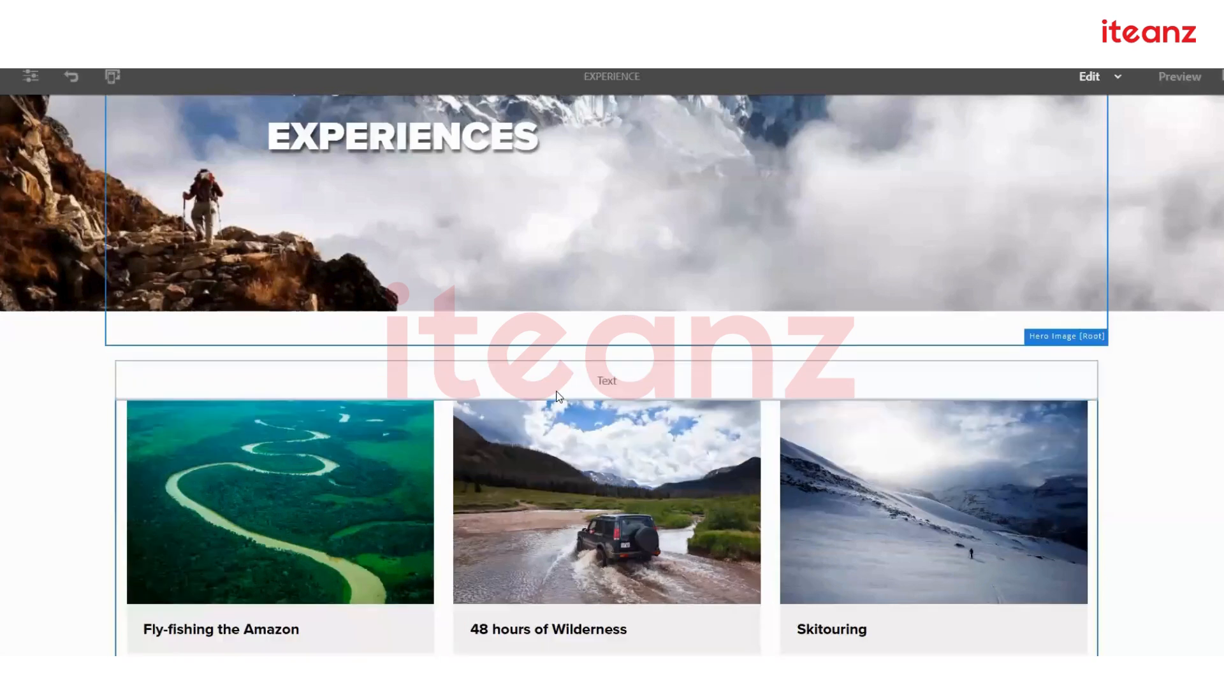
Delete the Text component above the list of experiences.
{"action": "left_click", "coordinate": [412, 385]}
{"action": "left_click", "coordinate": [341, 343]}
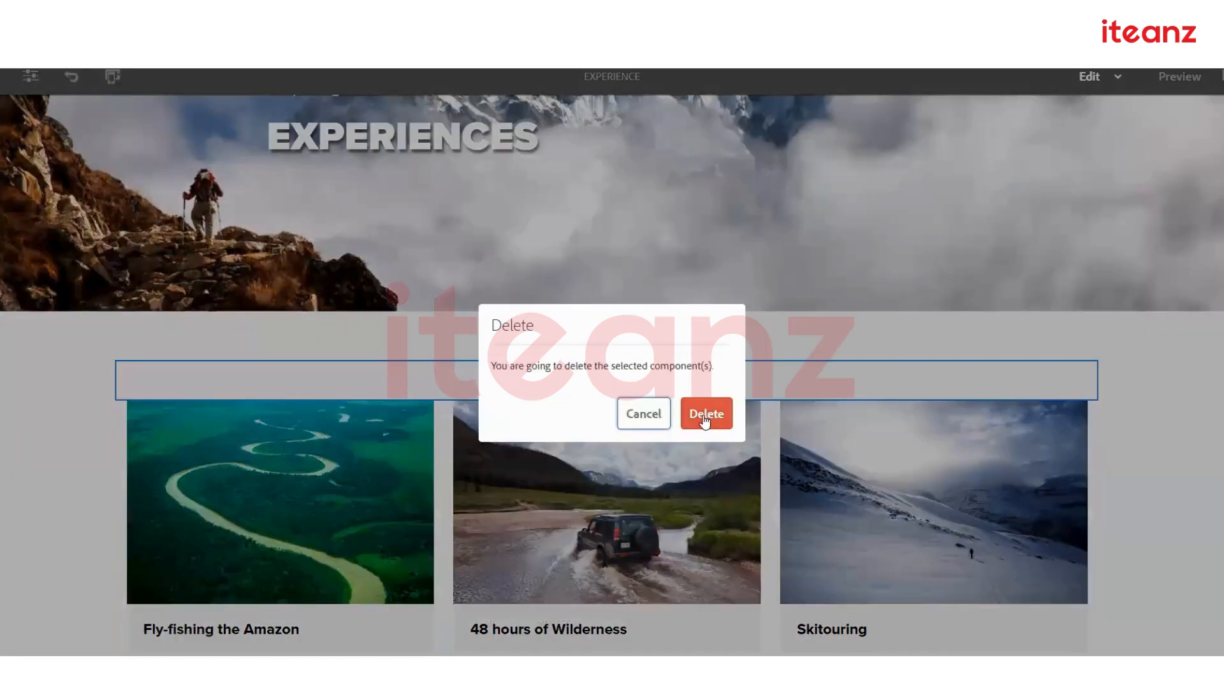
{"action": "left_click", "coordinate": [704, 421]}
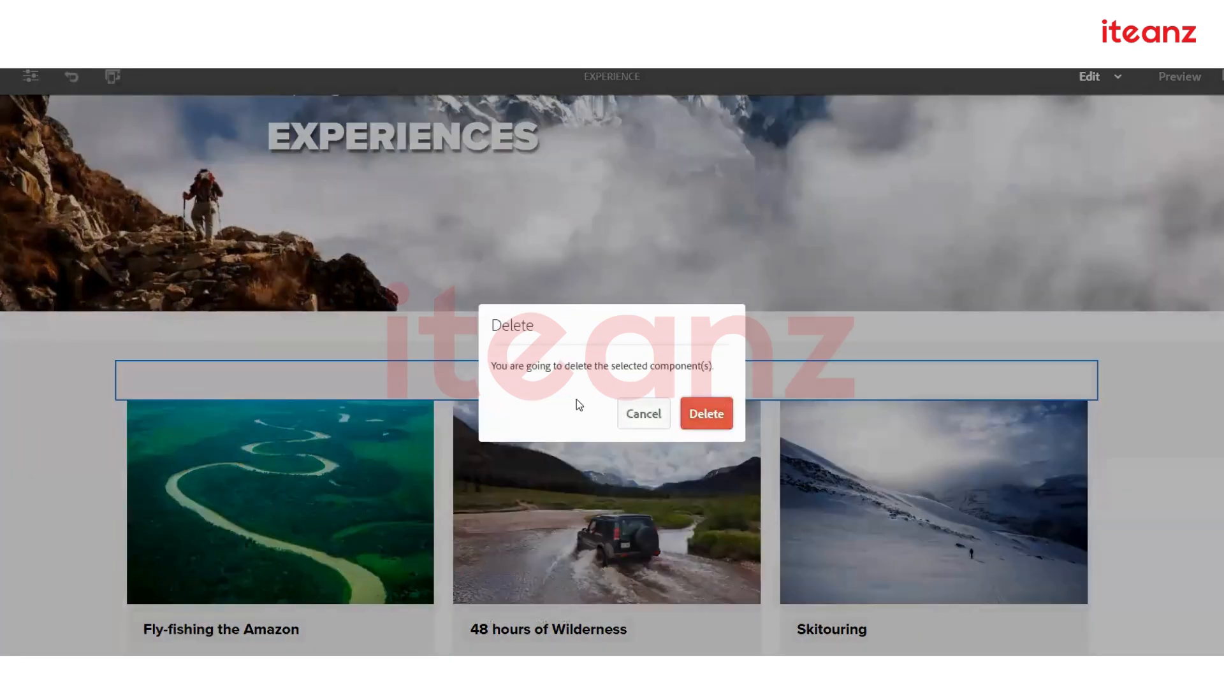
Insert a Title component between the hero image and the list of experiences.
{"action": "left_click", "coordinate": [474, 372]}
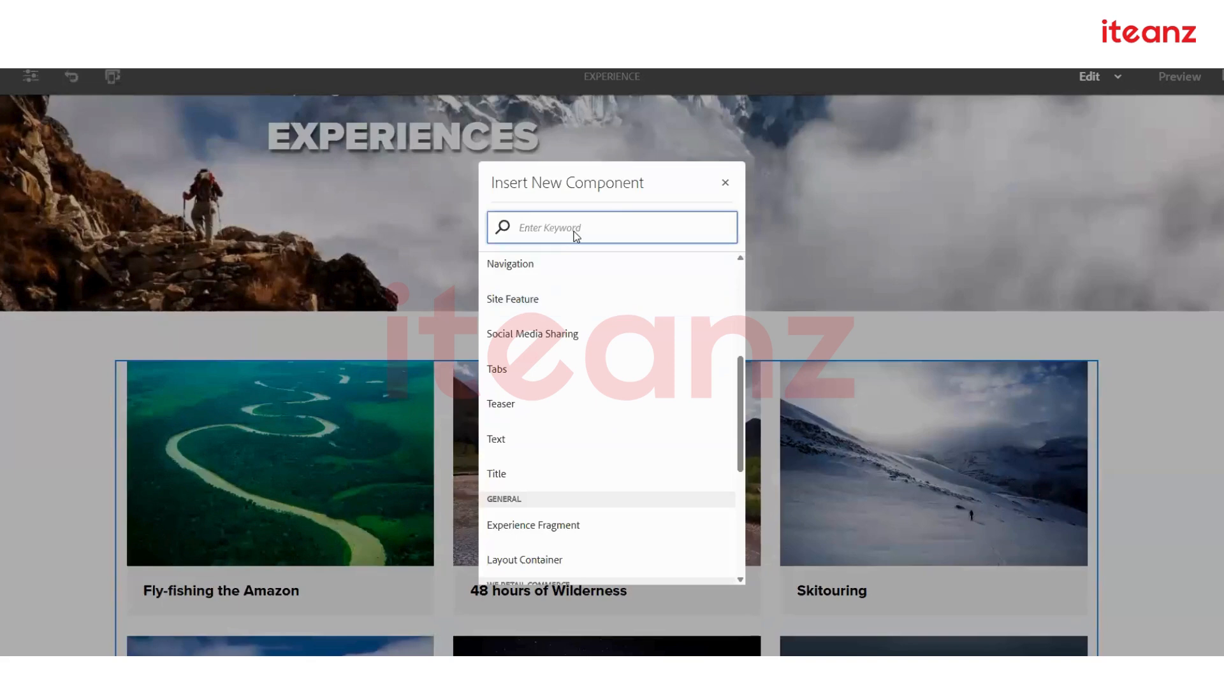
{"action": "left_click", "coordinate": [522, 479]}
{"action": "left_click", "coordinate": [522, 479]}
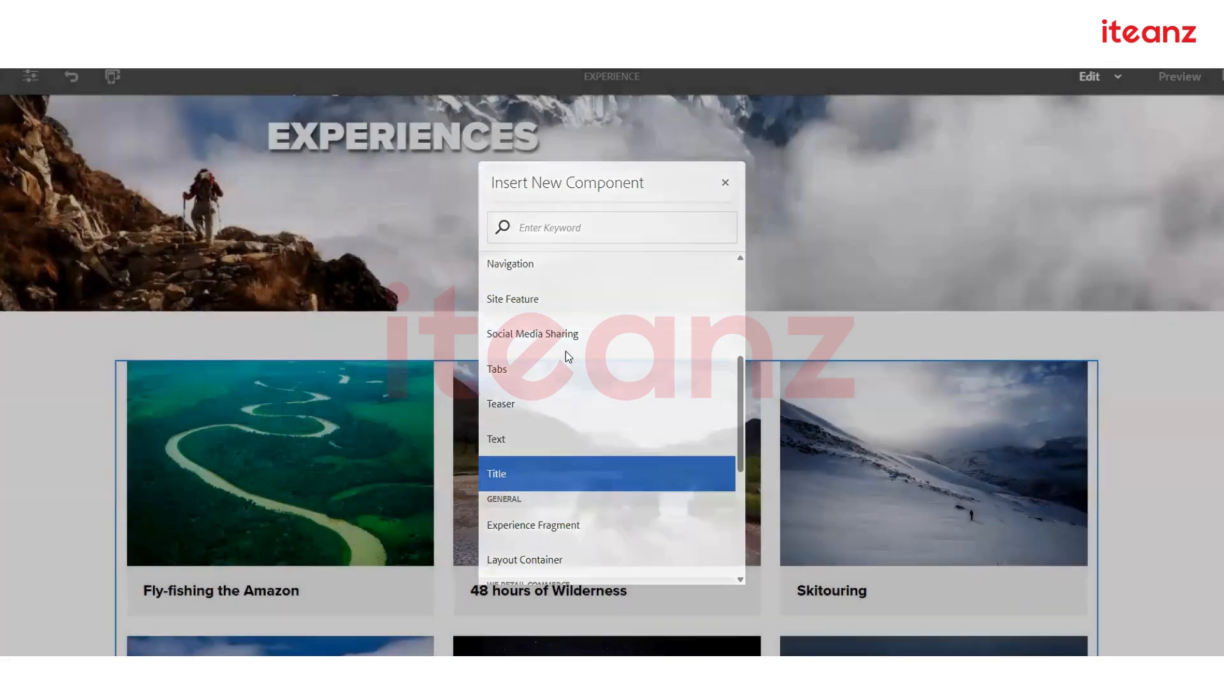
Set the text of the Title component above the list of experiences to PRODUCTS LIST.
{"action": "left_click", "coordinate": [553, 414]}
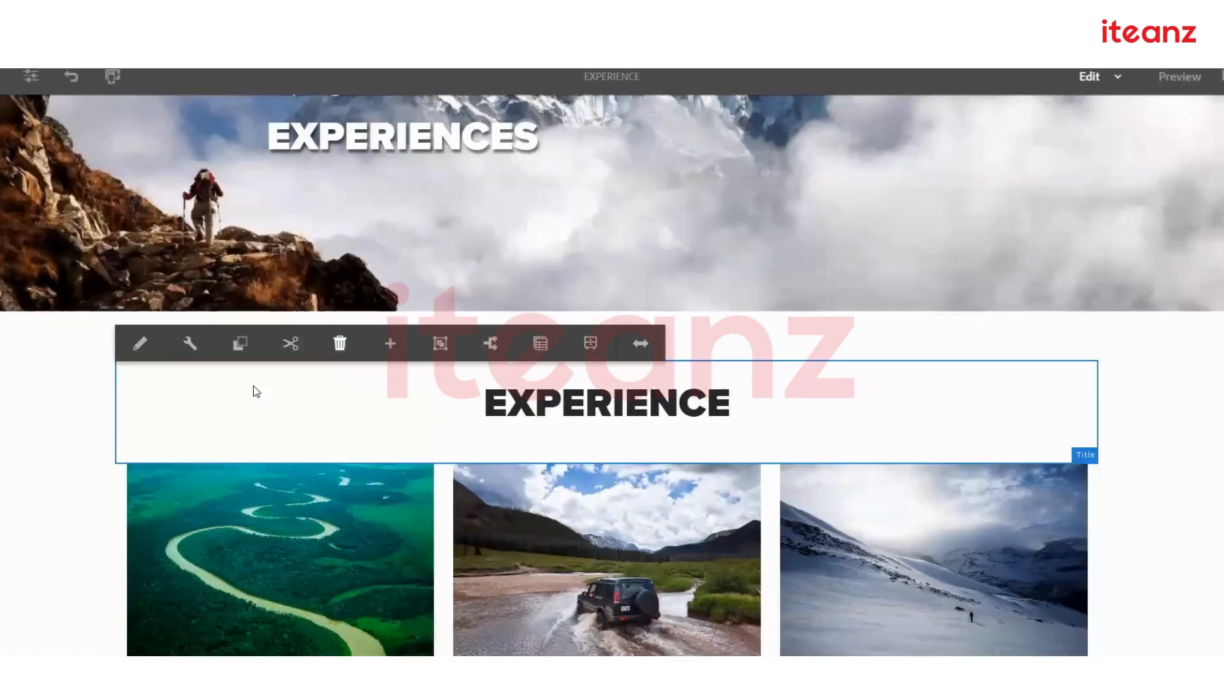
{"action": "left_click", "coordinate": [541, 425]}
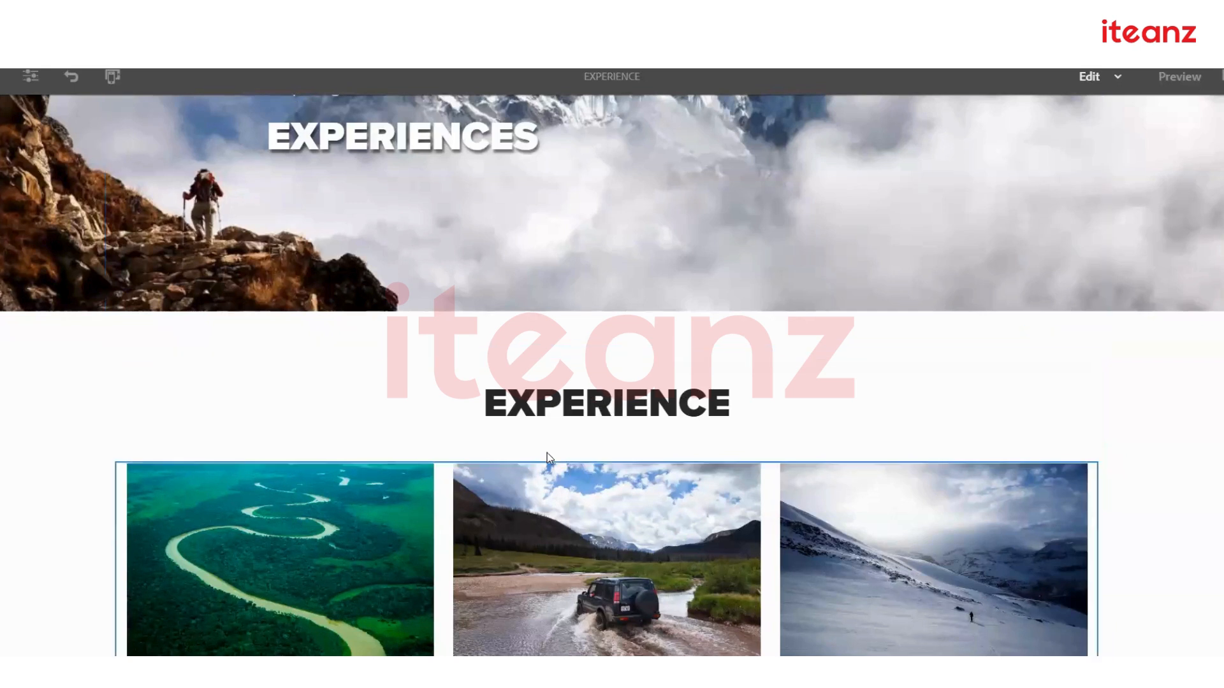
{"action": "left_click", "coordinate": [541, 417]}
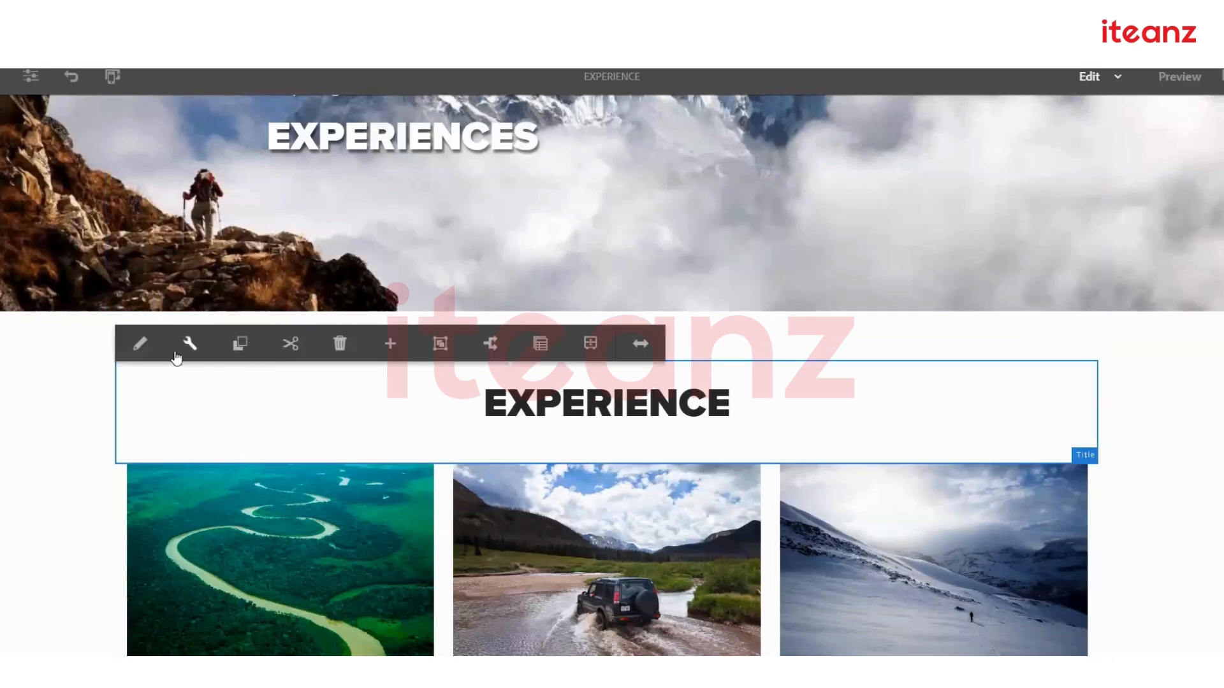
{"action": "left_click", "coordinate": [192, 342]}
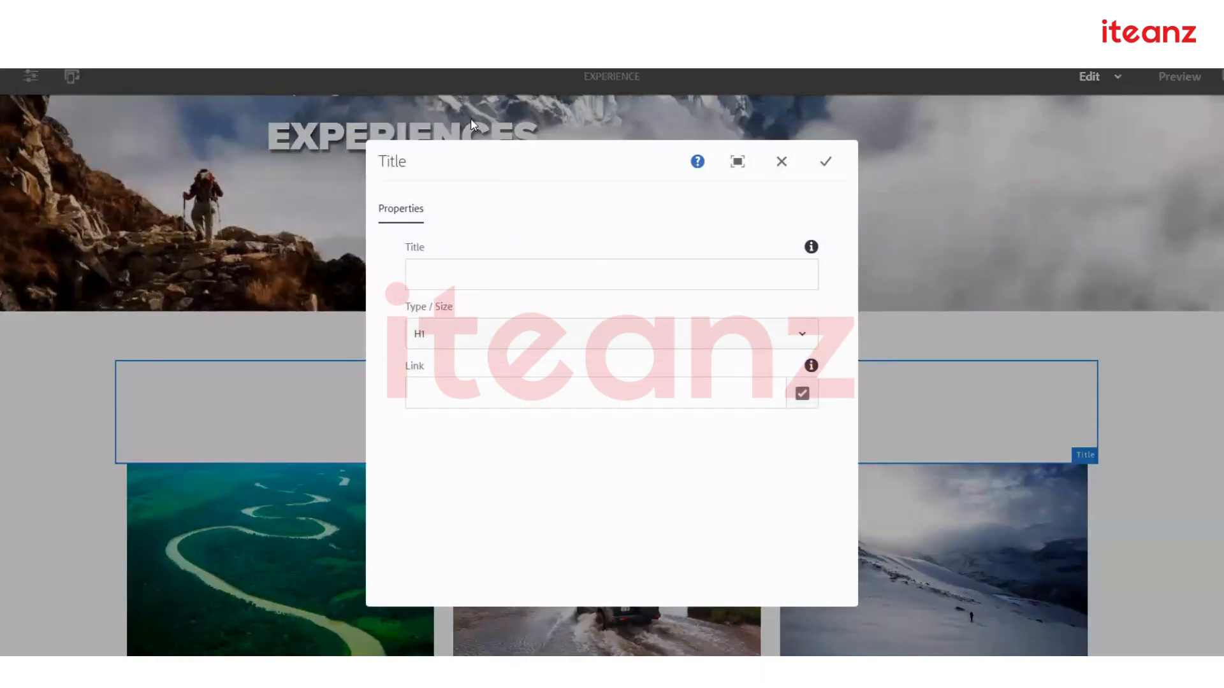
{"action": "left_click_drag", "start_coordinate": [530, 174], "coordinate": [473, 495]}
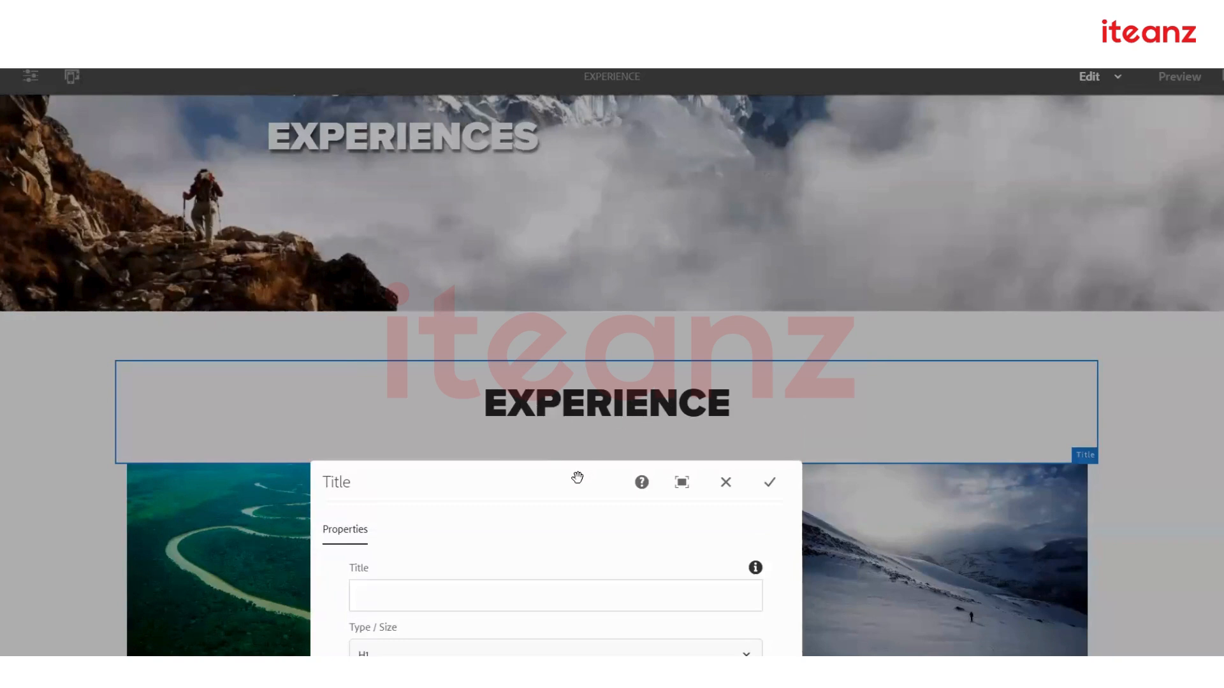
{"action": "left_click_drag", "start_coordinate": [578, 478], "coordinate": [615, 145]}
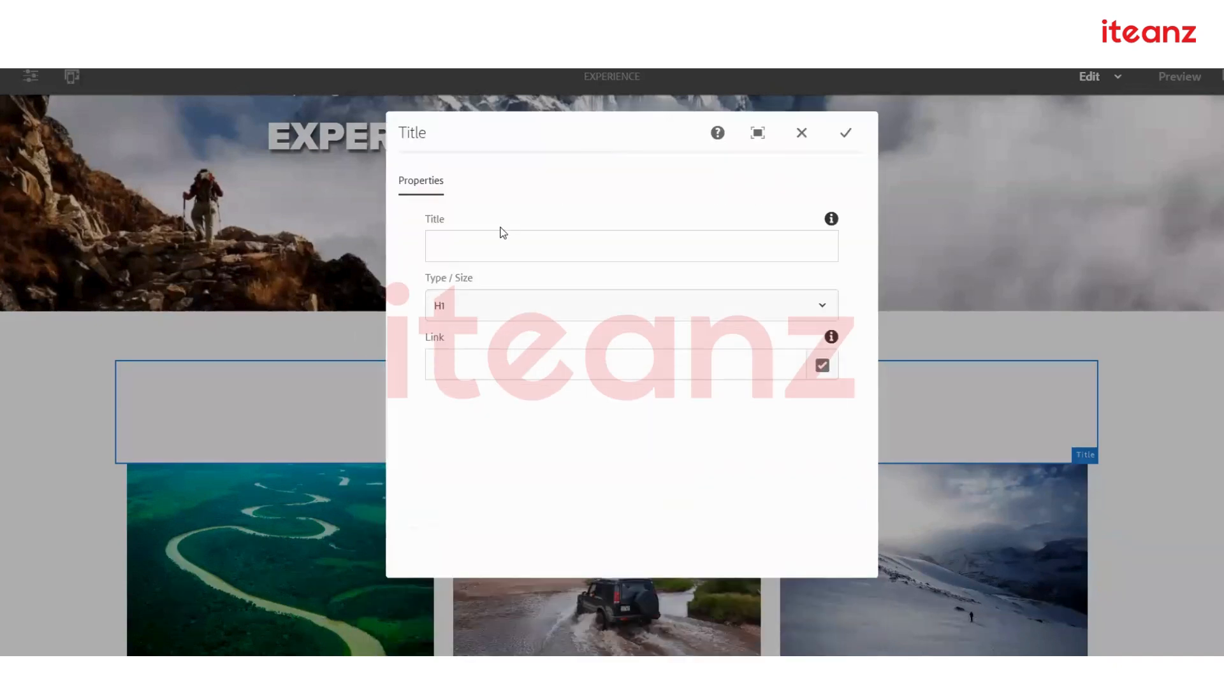
{"action": "left_click", "coordinate": [570, 246]}
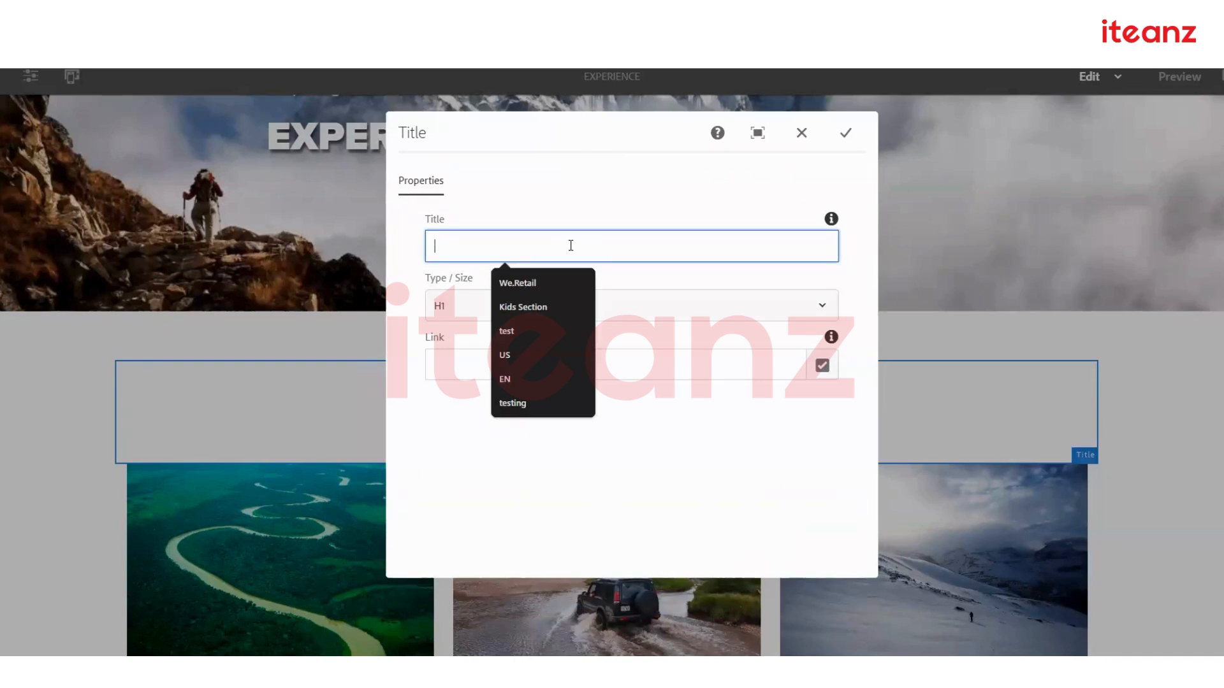
{"action": "type", "text": "PRODU"}
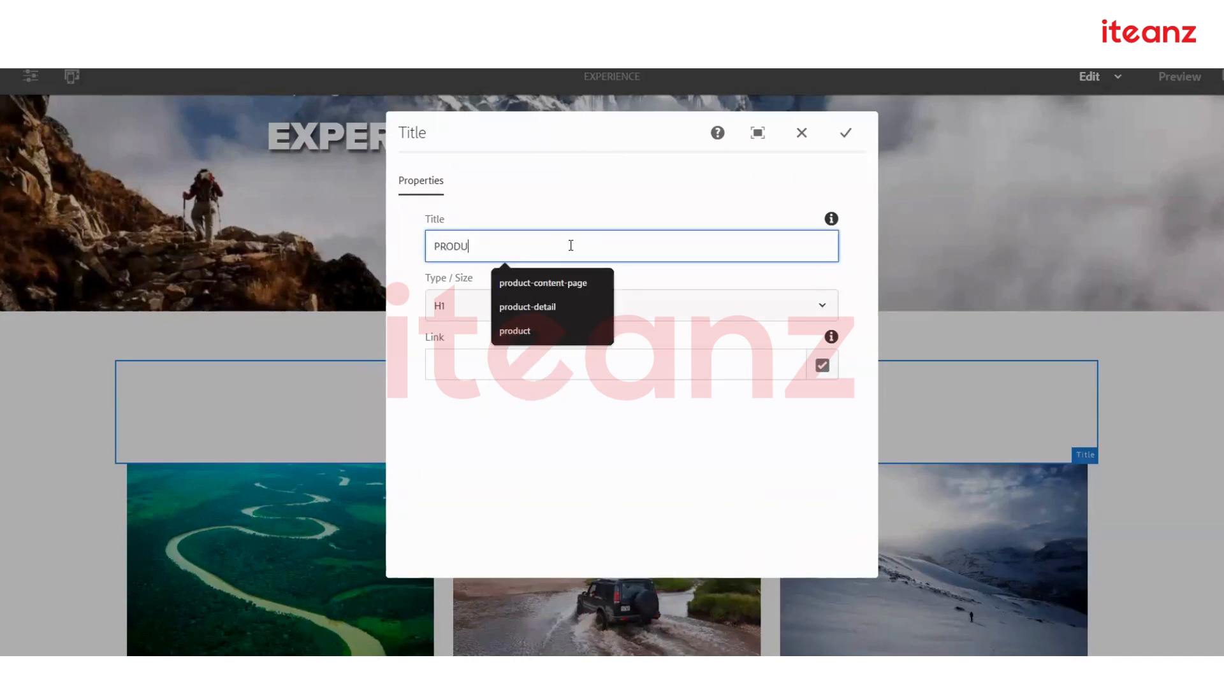
{"action": "type", "text": "CT"}
{"action": "type", "text": "LIST"}
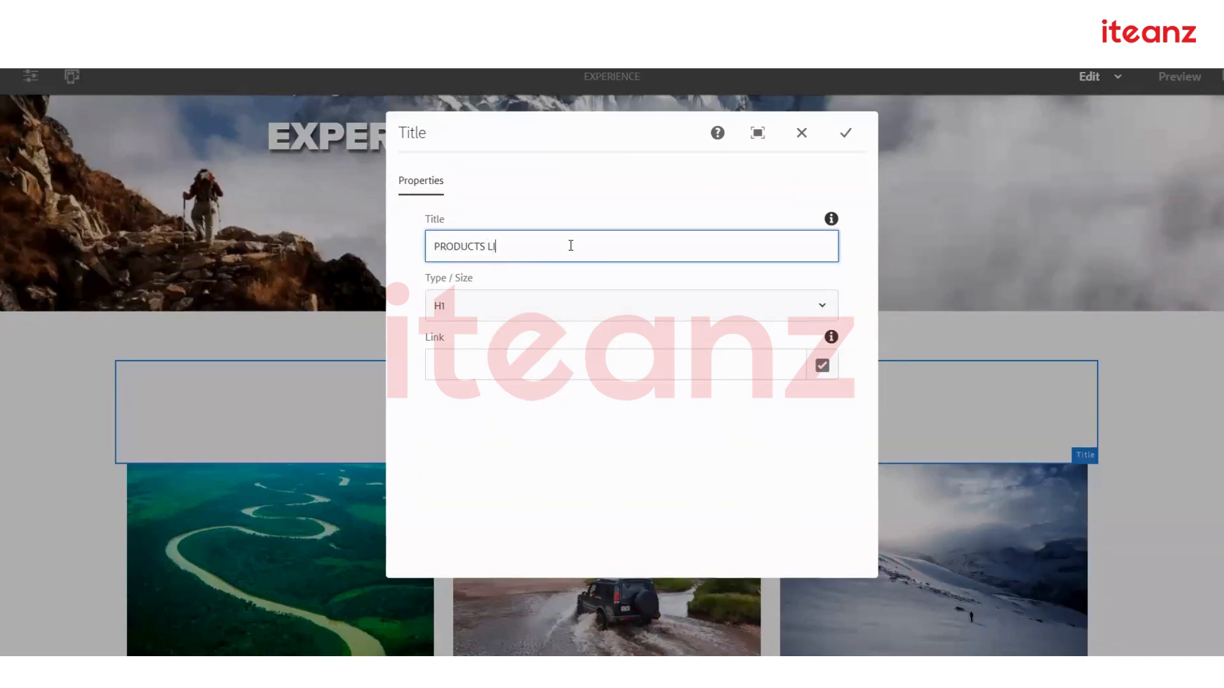
{"action": "left_click", "coordinate": [839, 136]}
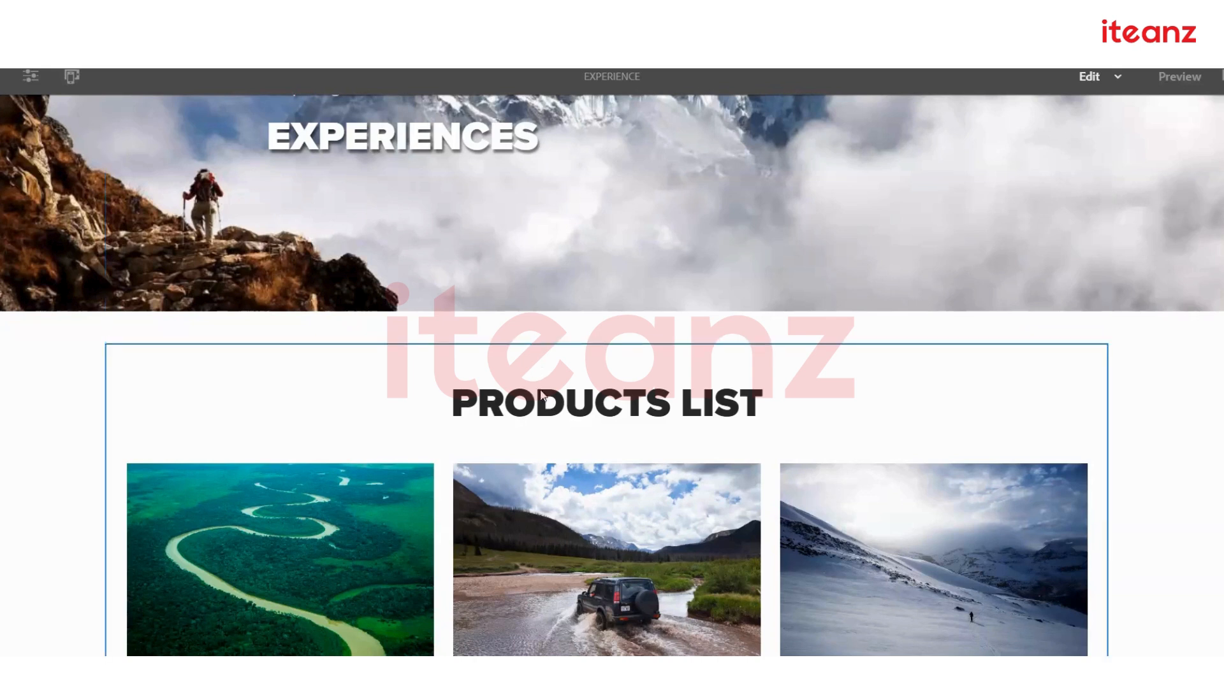
Set the item type of the List component to Article on the United States Experience page.
{"action": "left_click", "coordinate": [379, 394]}
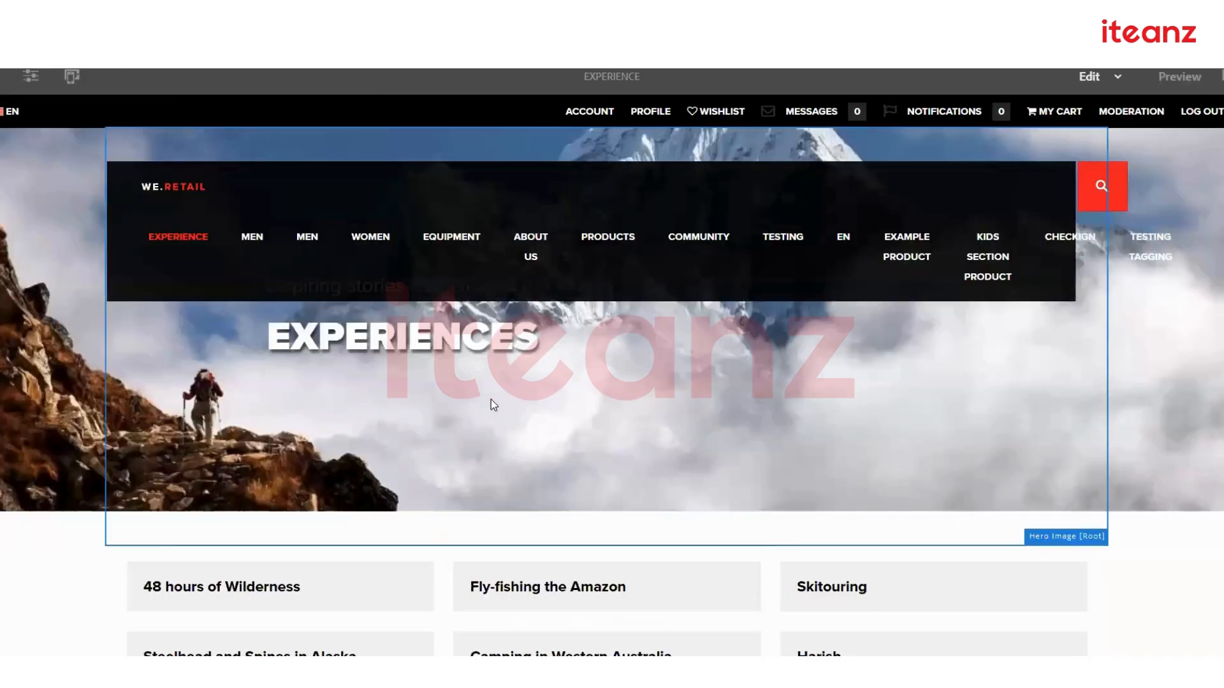
{"action": "scroll", "coordinate": [510, 383], "scroll_direction": "down", "scroll_amount": 5}
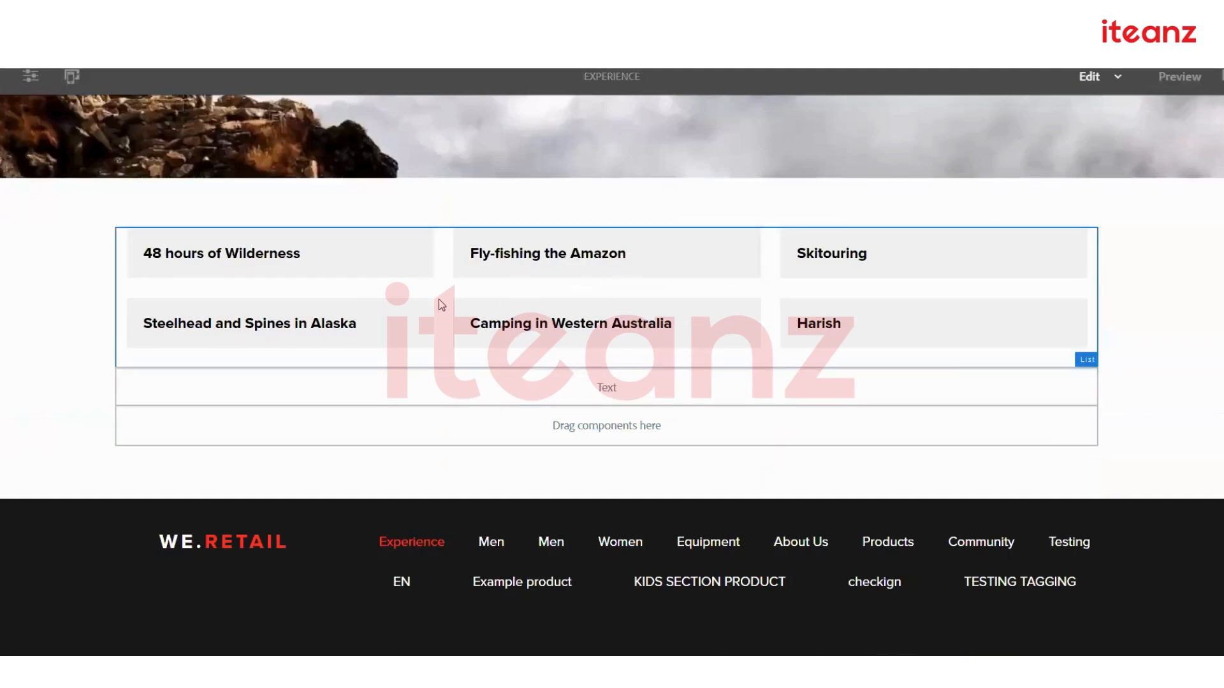
{"action": "left_click", "coordinate": [201, 249]}
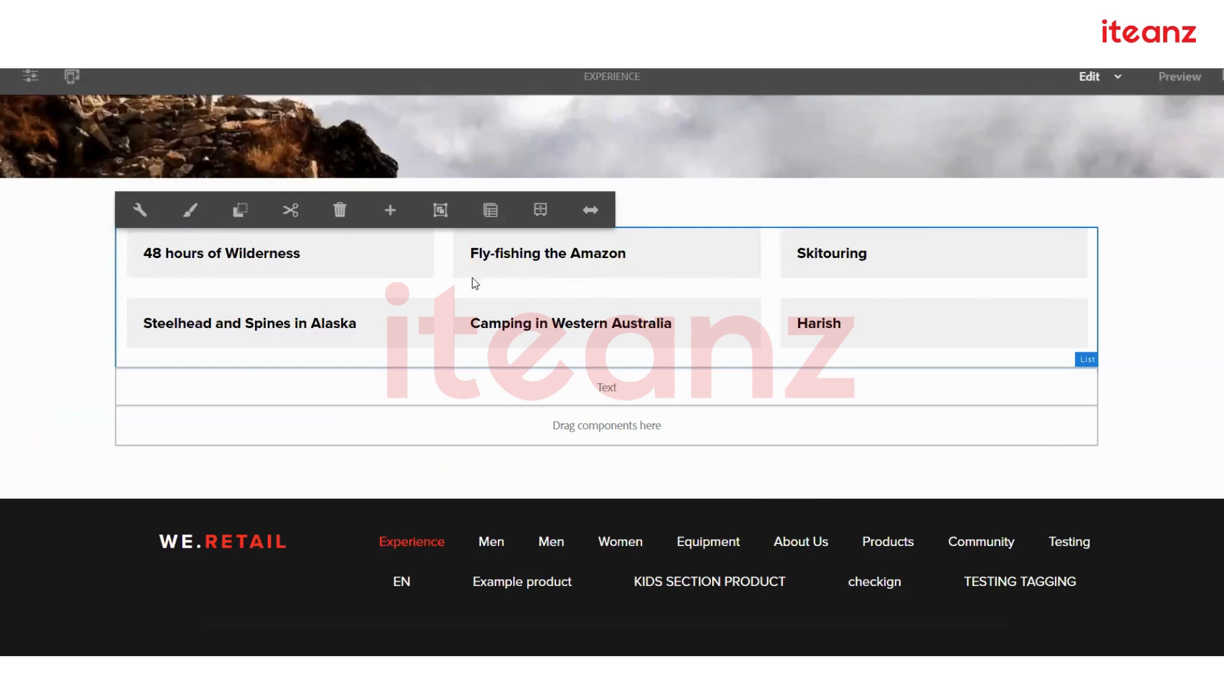
{"action": "left_click", "coordinate": [135, 213]}
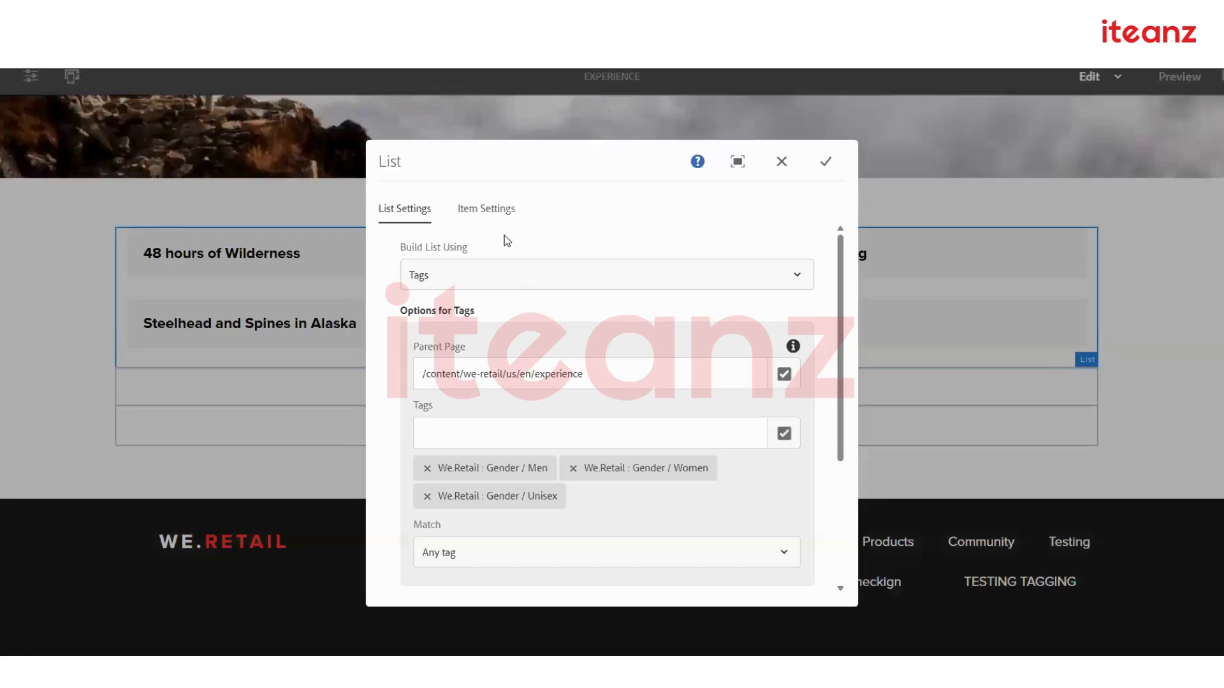
{"action": "left_click", "coordinate": [470, 217]}
{"action": "left_click", "coordinate": [457, 286]}
{"action": "left_click", "coordinate": [458, 350]}
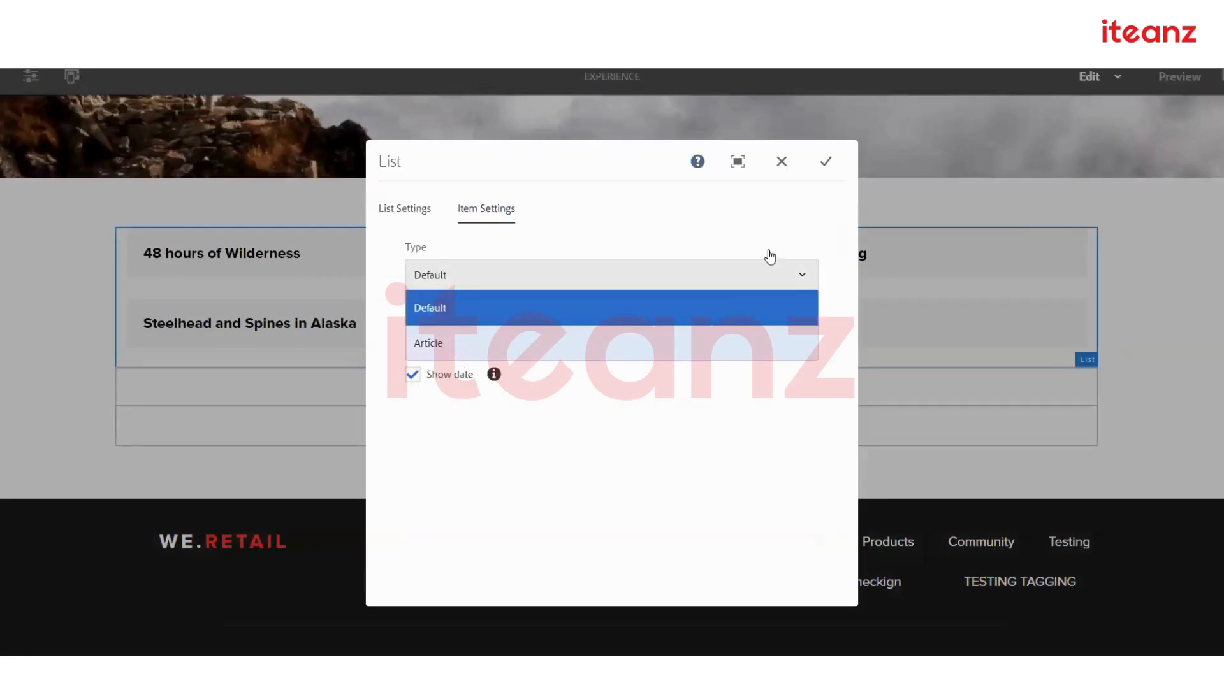
{"action": "left_click", "coordinate": [825, 162]}
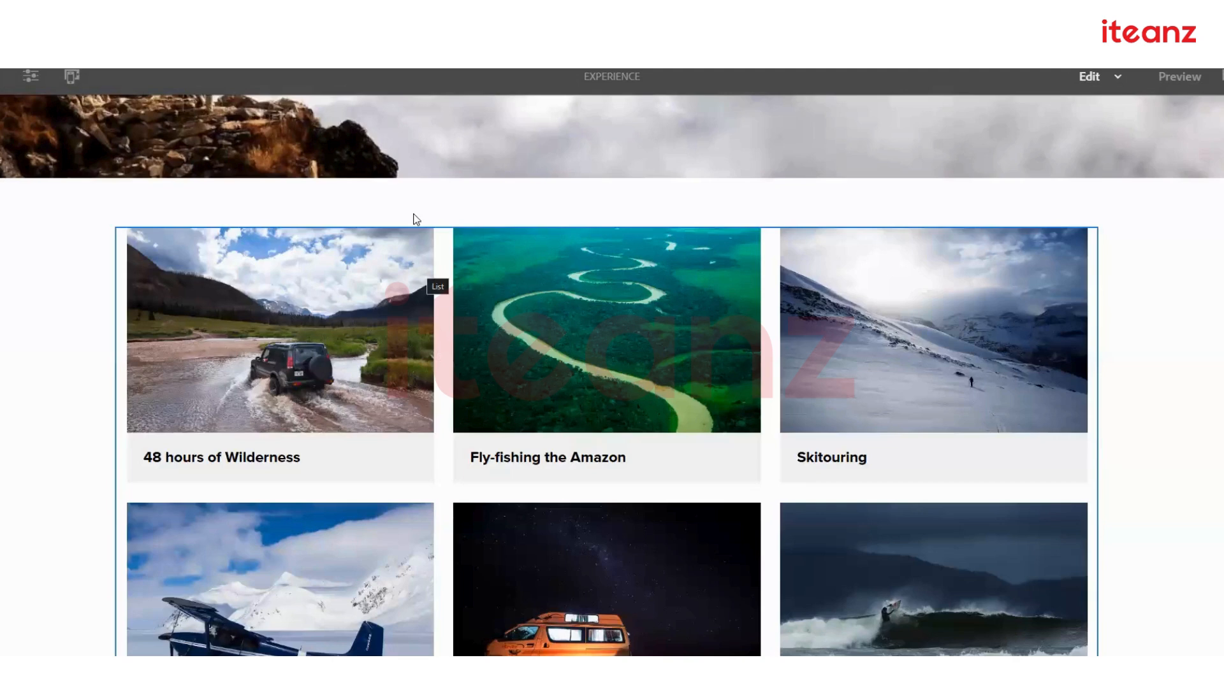
Roll out the Language Masters Experience page with all its sub pages to all listed live copies.
{"action": "scroll", "coordinate": [308, 140], "scroll_direction": "up", "scroll_amount": 2}
{"action": "scroll", "coordinate": [308, 140], "scroll_direction": "up", "scroll_amount": 4}
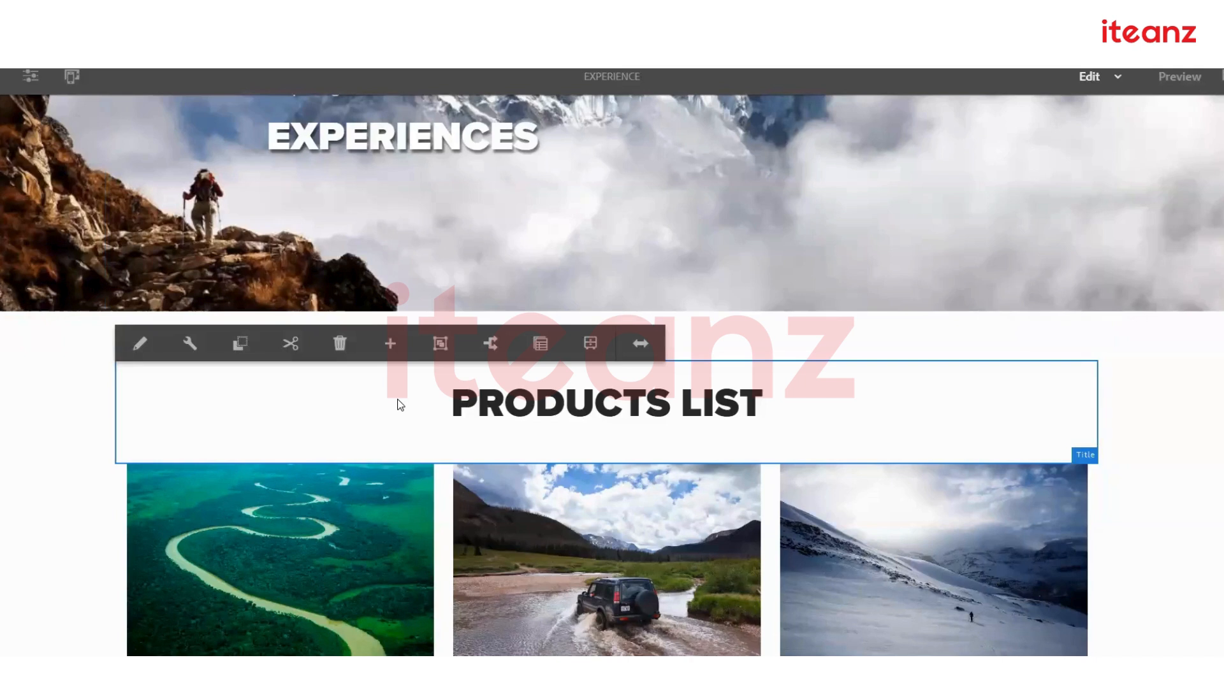
{"action": "left_click", "coordinate": [62, 371]}
{"action": "left_click", "coordinate": [36, 81]}
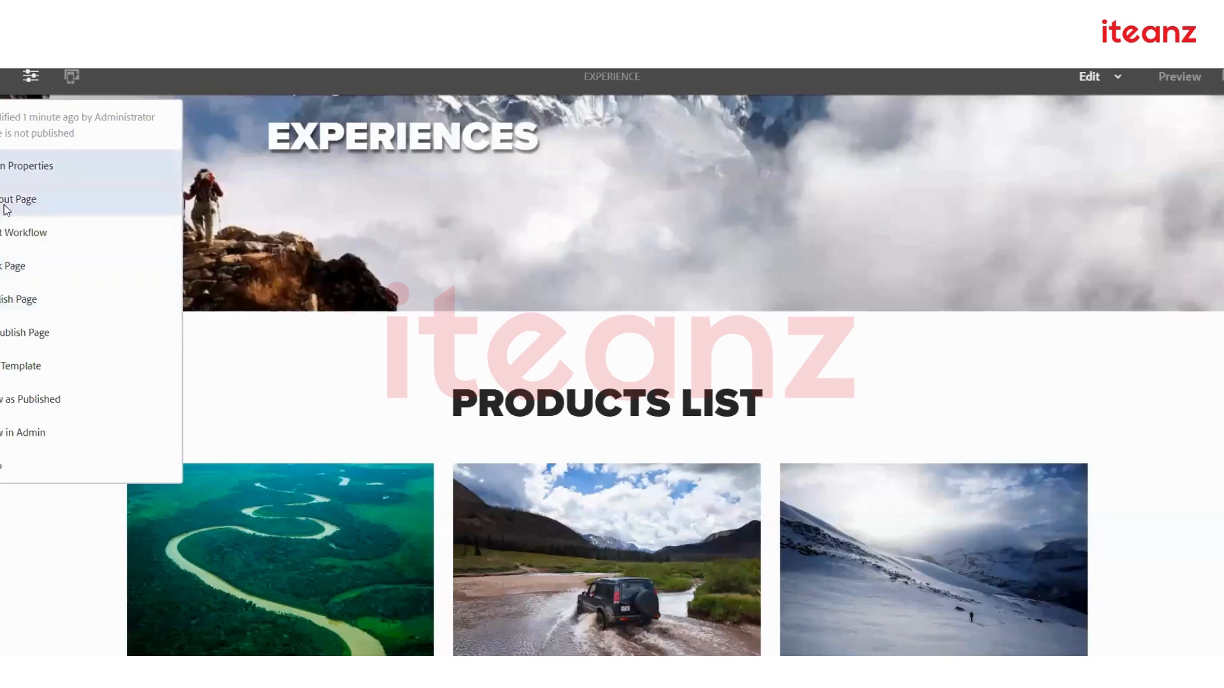
{"action": "left_click", "coordinate": [179, 213]}
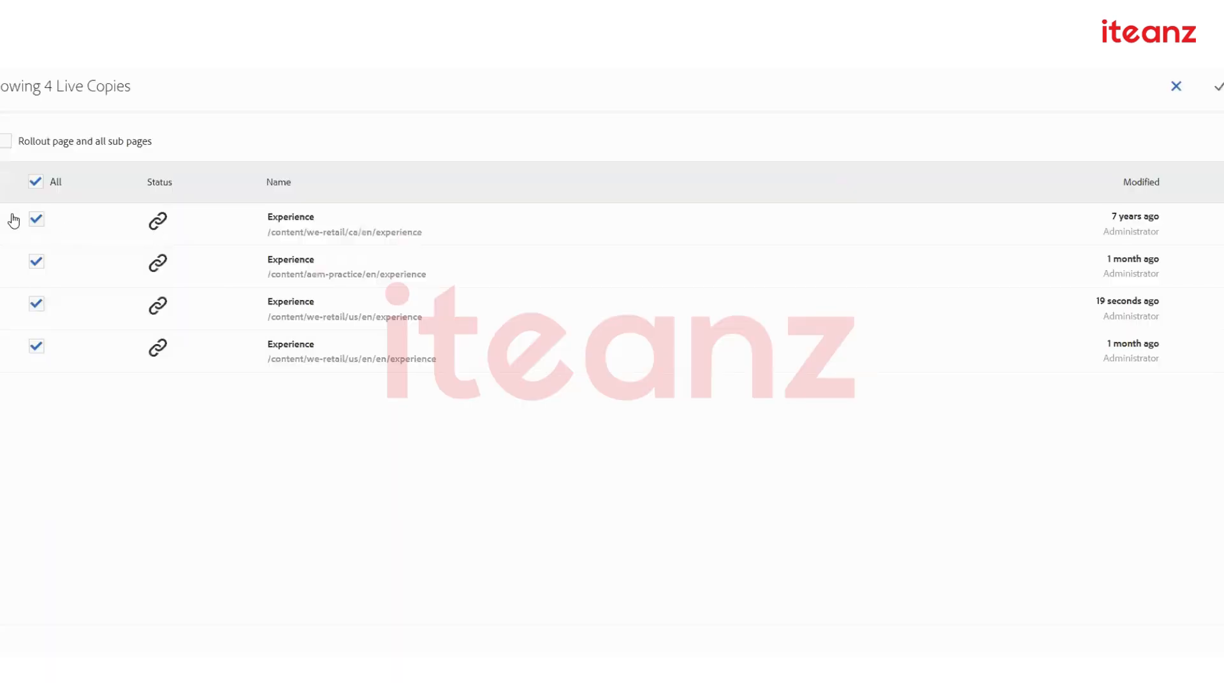
{"action": "left_click", "coordinate": [6, 141]}
{"action": "left_click", "coordinate": [1218, 90]}
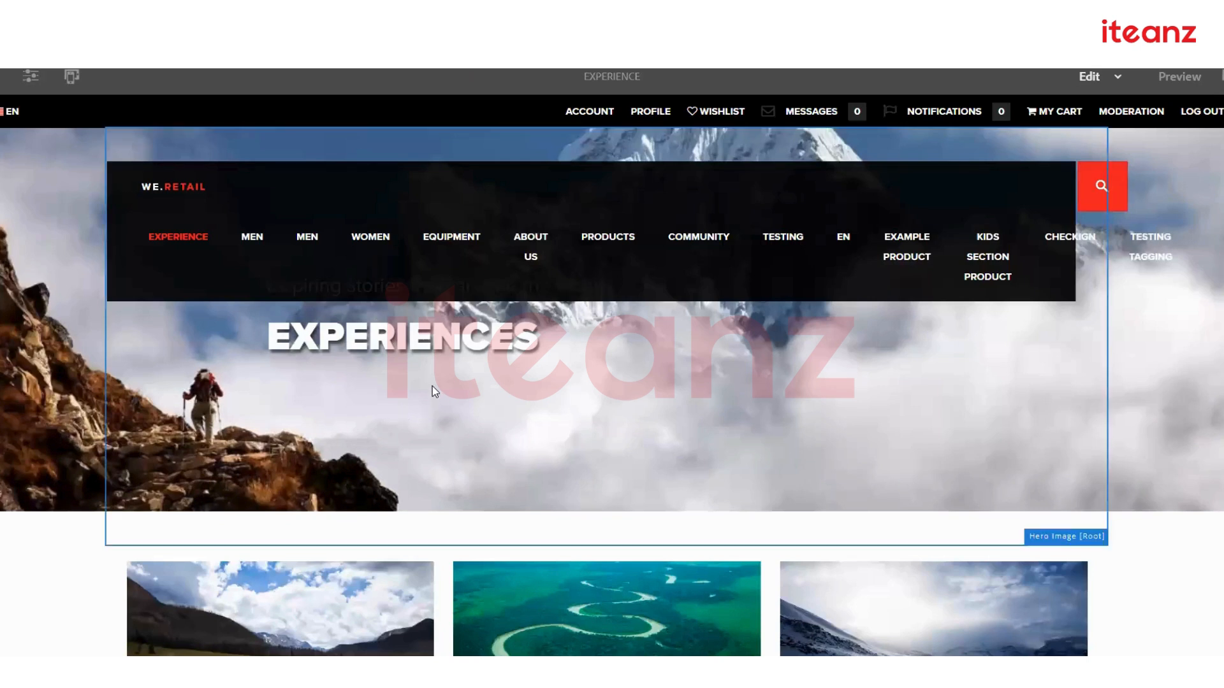
Reload the United States Experience page and compare its title component with the one on the Language Masters page.
{"action": "key", "text": "F5"}
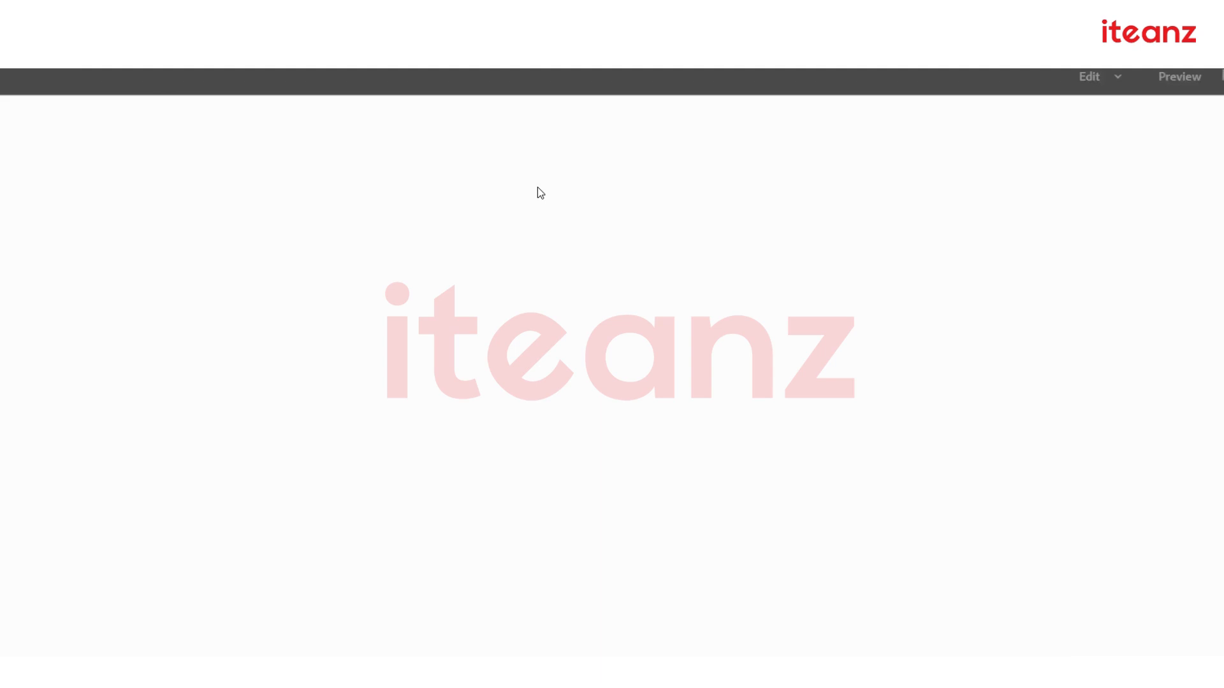
{"action": "scroll", "coordinate": [537, 376], "scroll_direction": "down", "scroll_amount": 3}
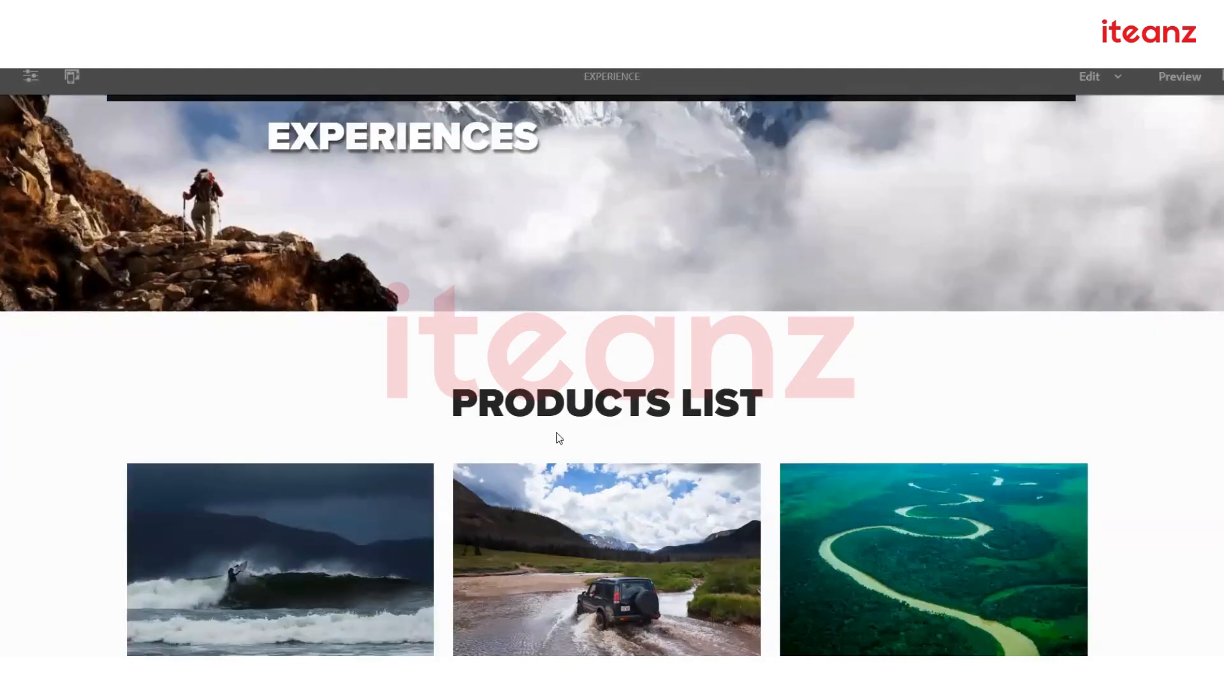
{"action": "scroll", "coordinate": [601, 347], "scroll_direction": "down", "scroll_amount": 2}
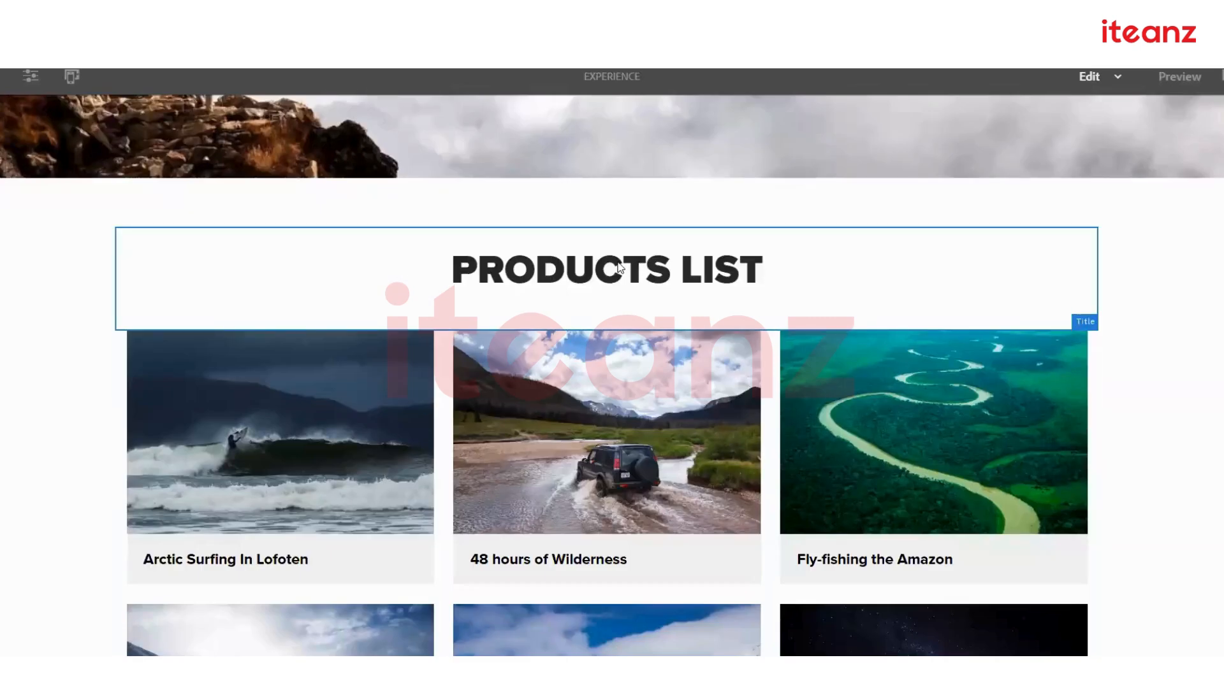
{"action": "left_click", "coordinate": [534, 265]}
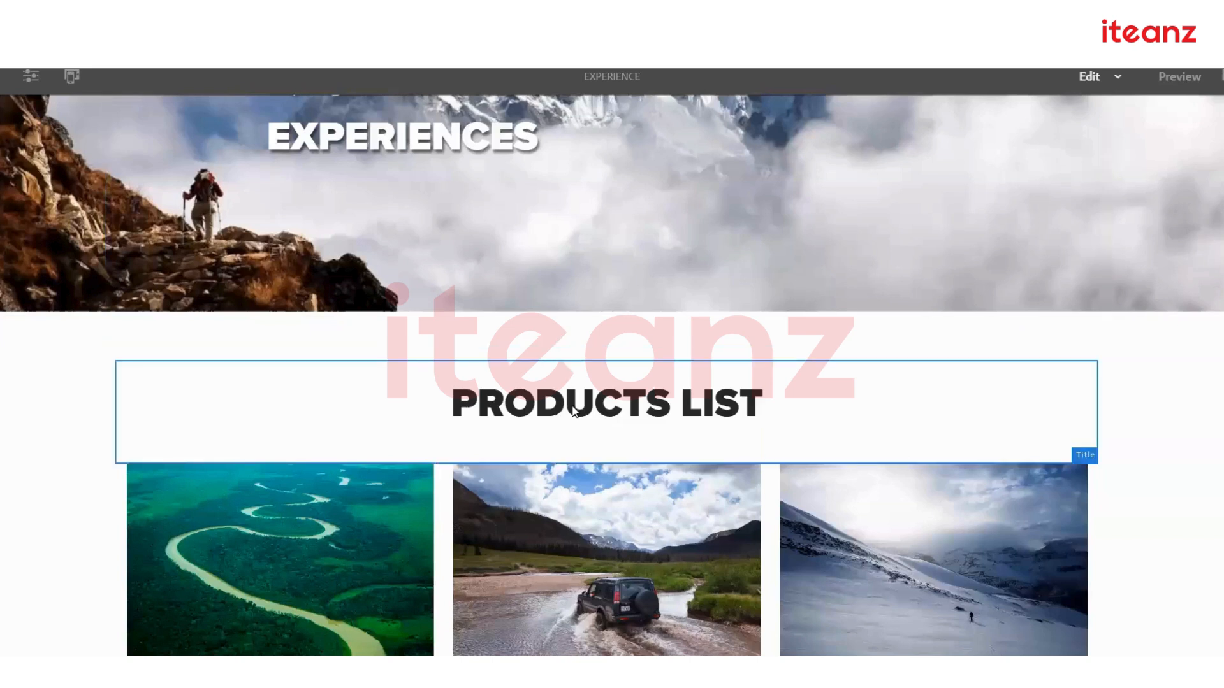
{"action": "left_click", "coordinate": [574, 411]}
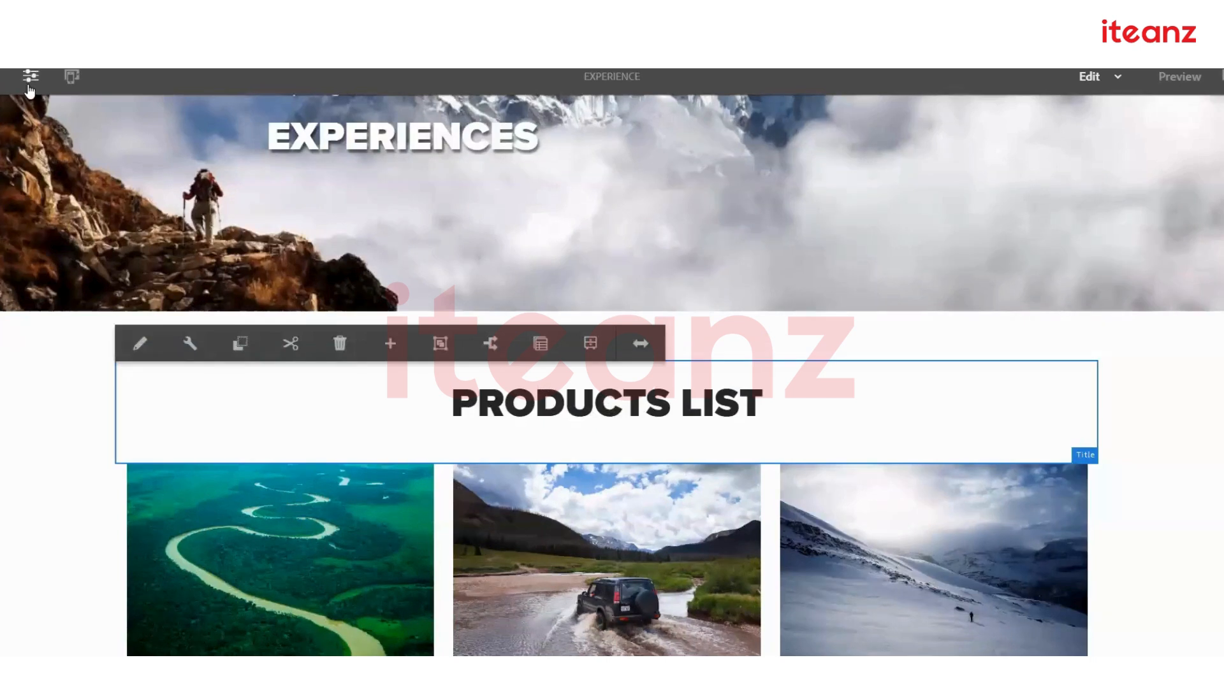
{"action": "left_click", "coordinate": [31, 76]}
{"action": "left_click", "coordinate": [544, 405]}
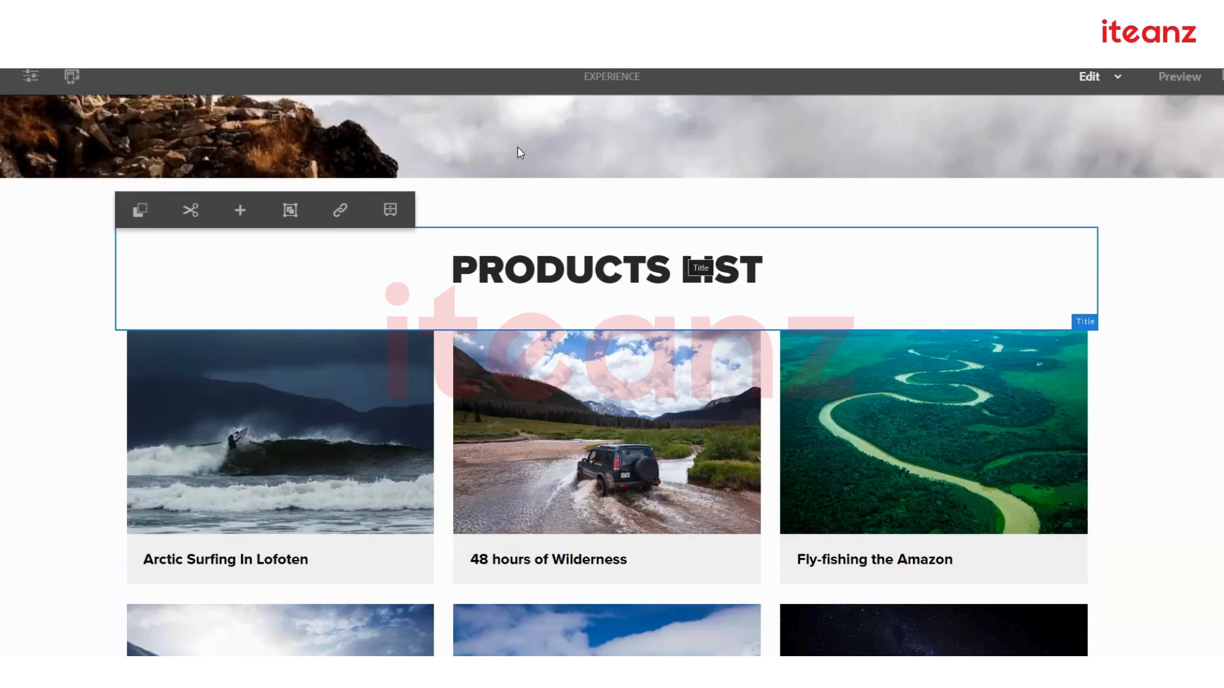
Cancel the inheritance of the title component on the United States Experience page and shorten its text to LIST.
{"action": "left_click", "coordinate": [341, 210]}
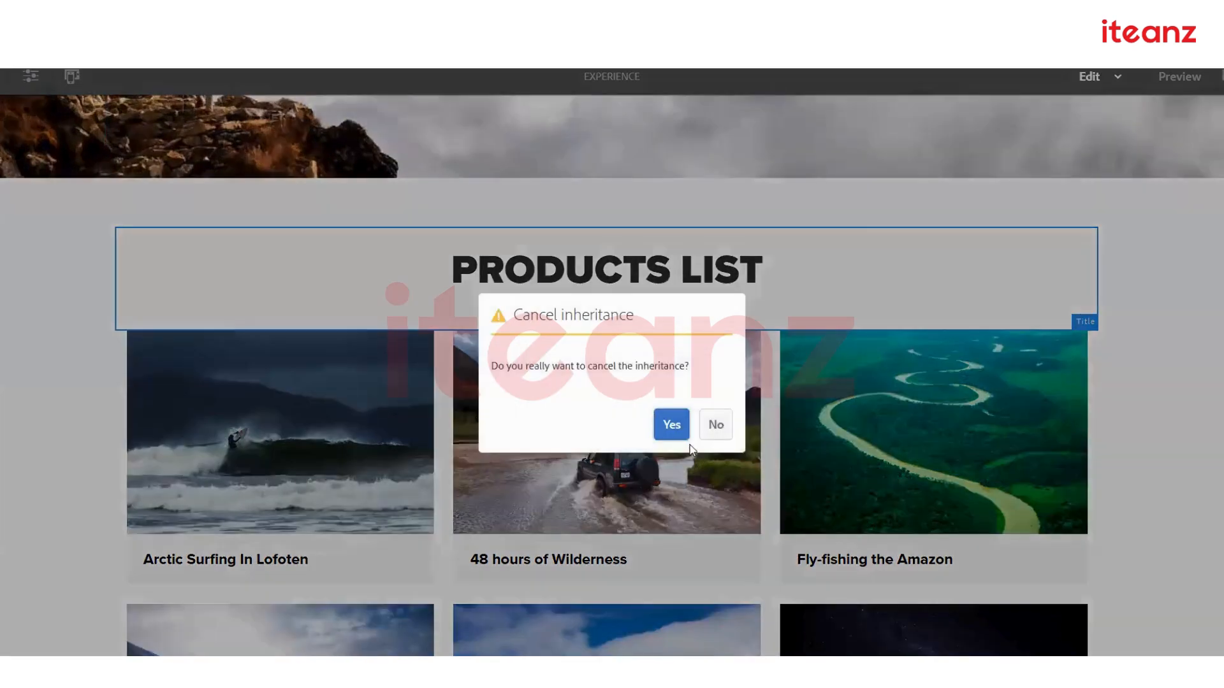
{"action": "key", "text": "Return"}
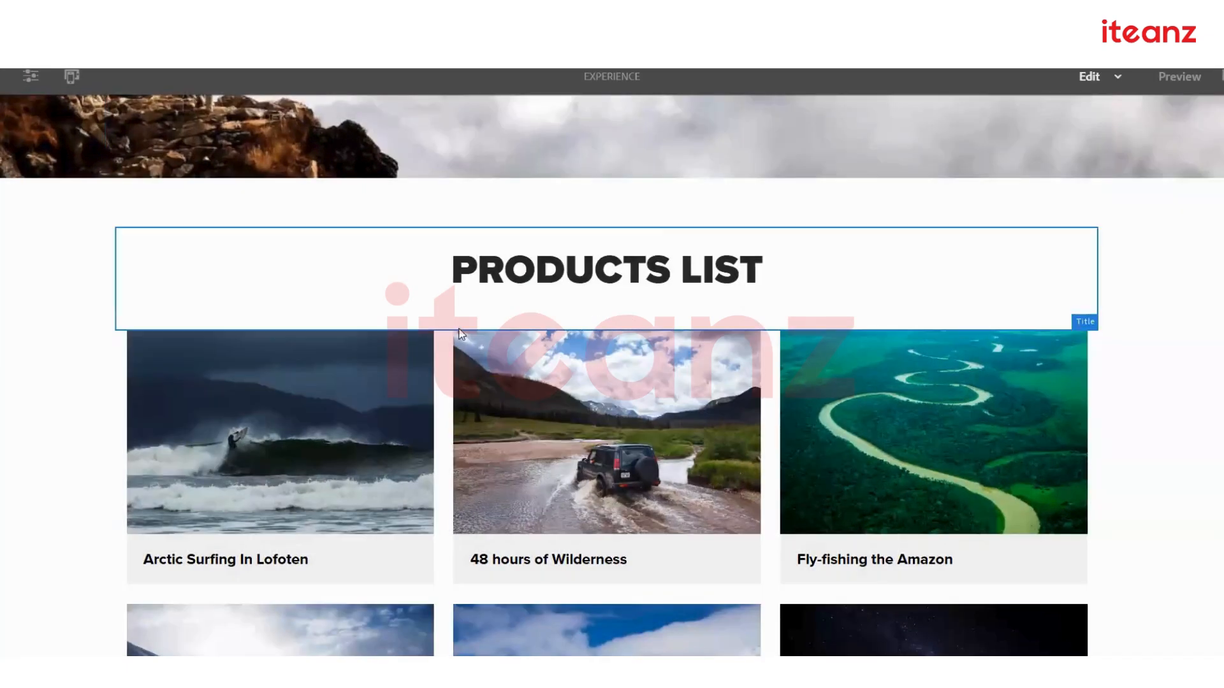
{"action": "left_click", "coordinate": [491, 257]}
{"action": "right_click", "coordinate": [514, 267]}
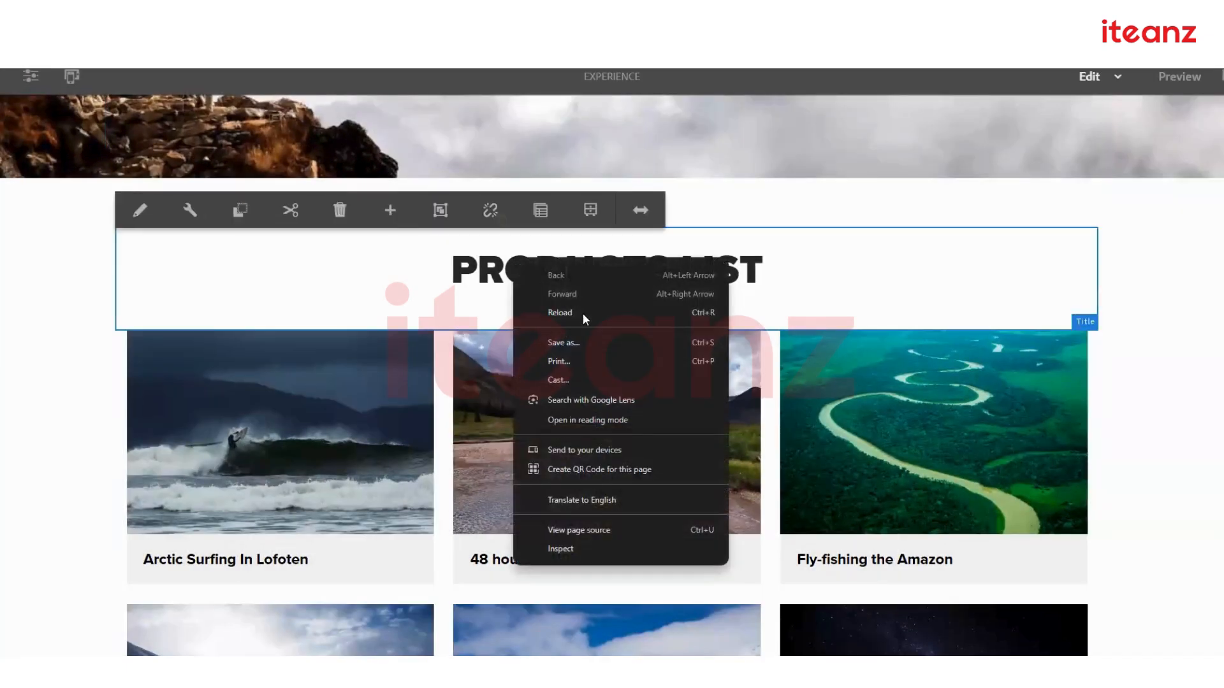
{"action": "left_click", "coordinate": [138, 210]}
{"action": "key", "text": "Delete"}
{"action": "key", "text": "Delete"}
{"action": "key", "text": "Delete"}
{"action": "key", "text": "Delete"}
{"action": "key", "text": "Delete"}
{"action": "key", "text": "Delete"}
{"action": "key", "text": "Delete"}
{"action": "key", "text": "Delete"}
{"action": "key", "text": "Delete"}
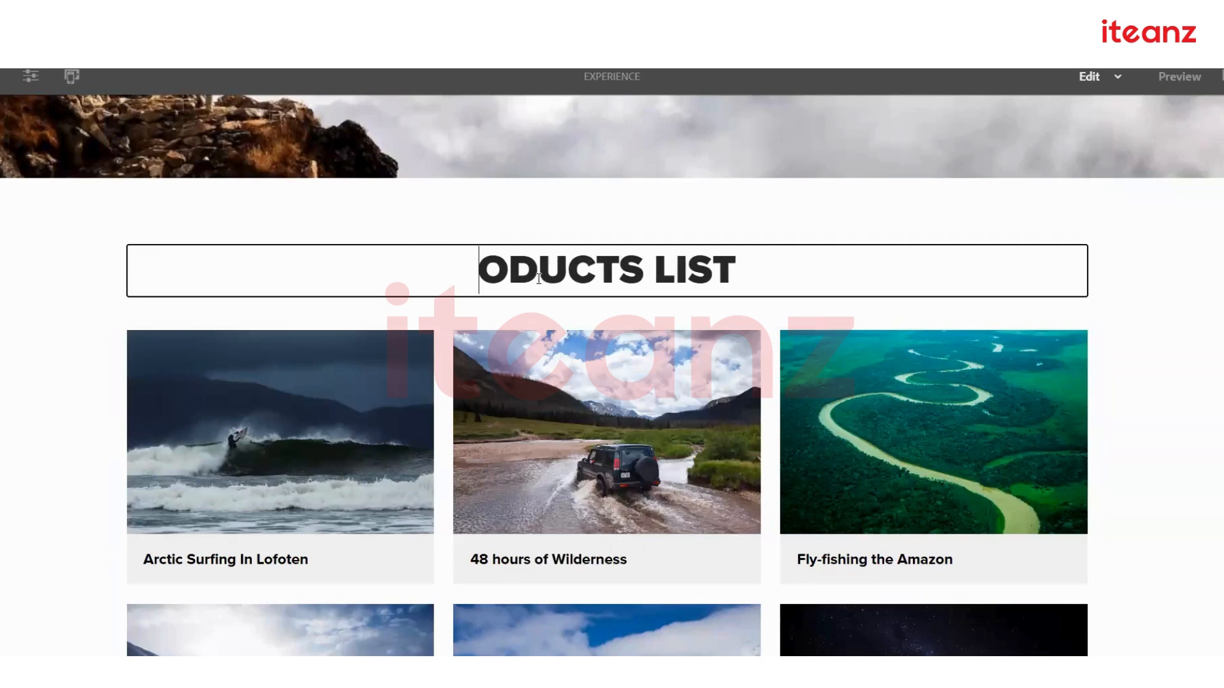
{"action": "key", "text": "Return"}
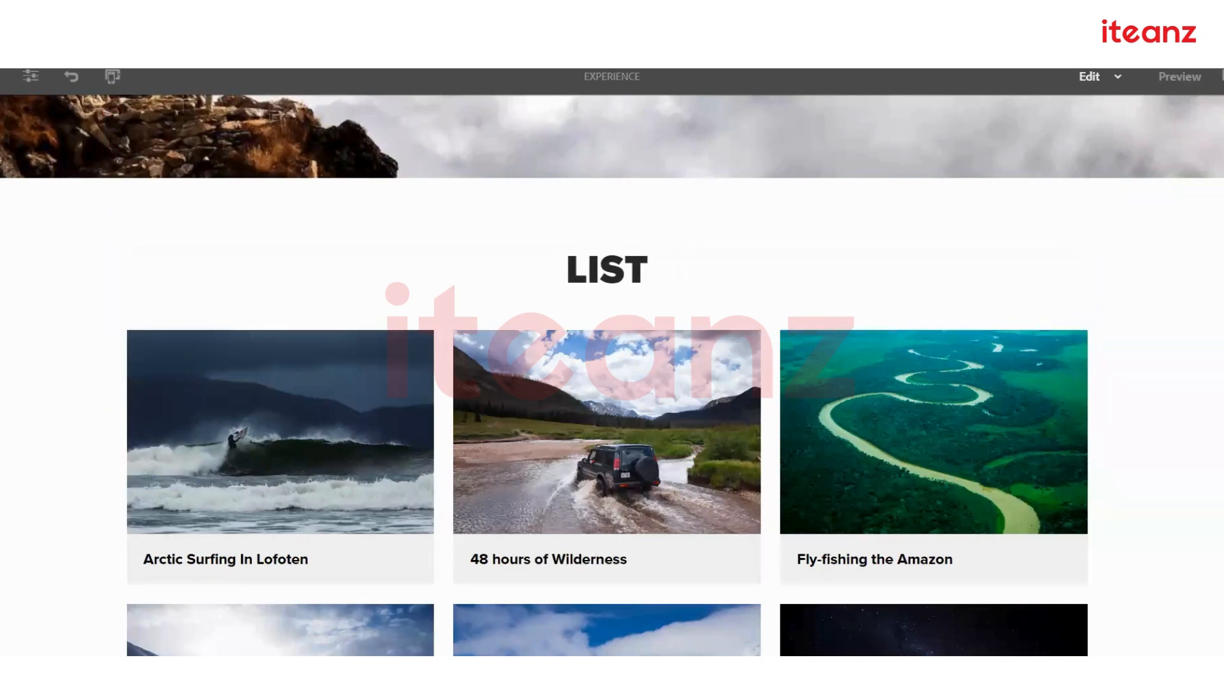
Shorten the title above the experiences to PRODUCTS on the Language Masters Experience page.
{"action": "key", "text": "ctrl+z"}
{"action": "left_click", "coordinate": [132, 347]}
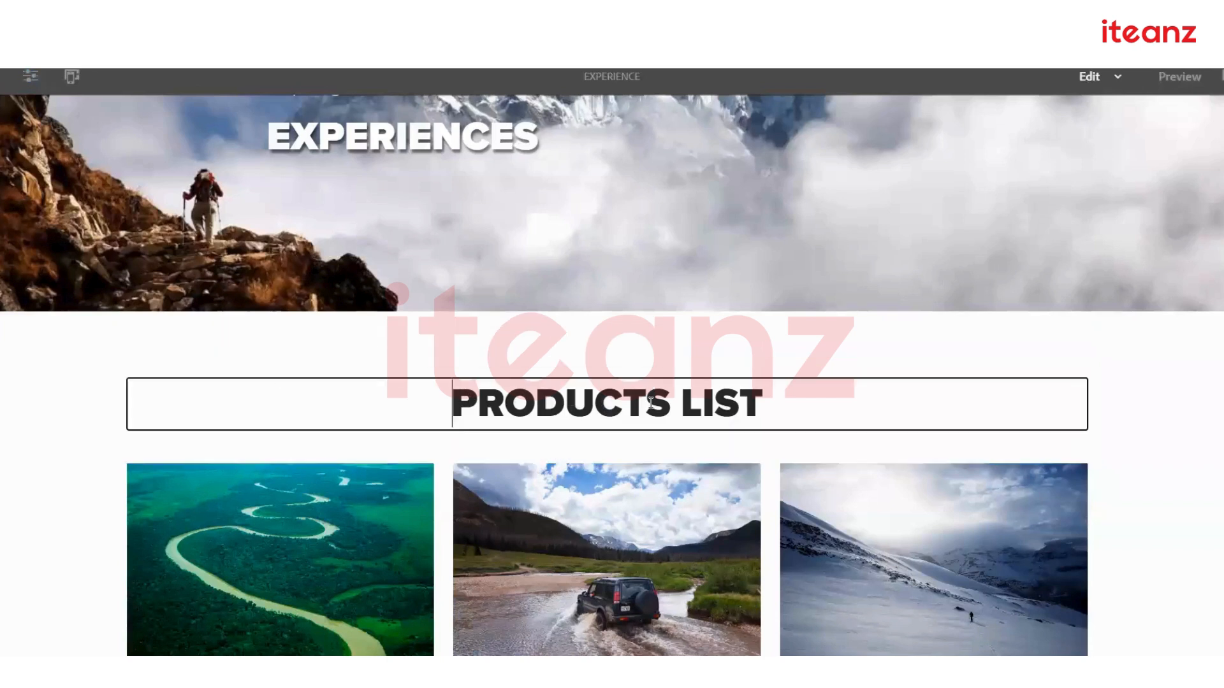
{"action": "left_click_drag", "start_coordinate": [766, 404], "coordinate": [426, 406]}
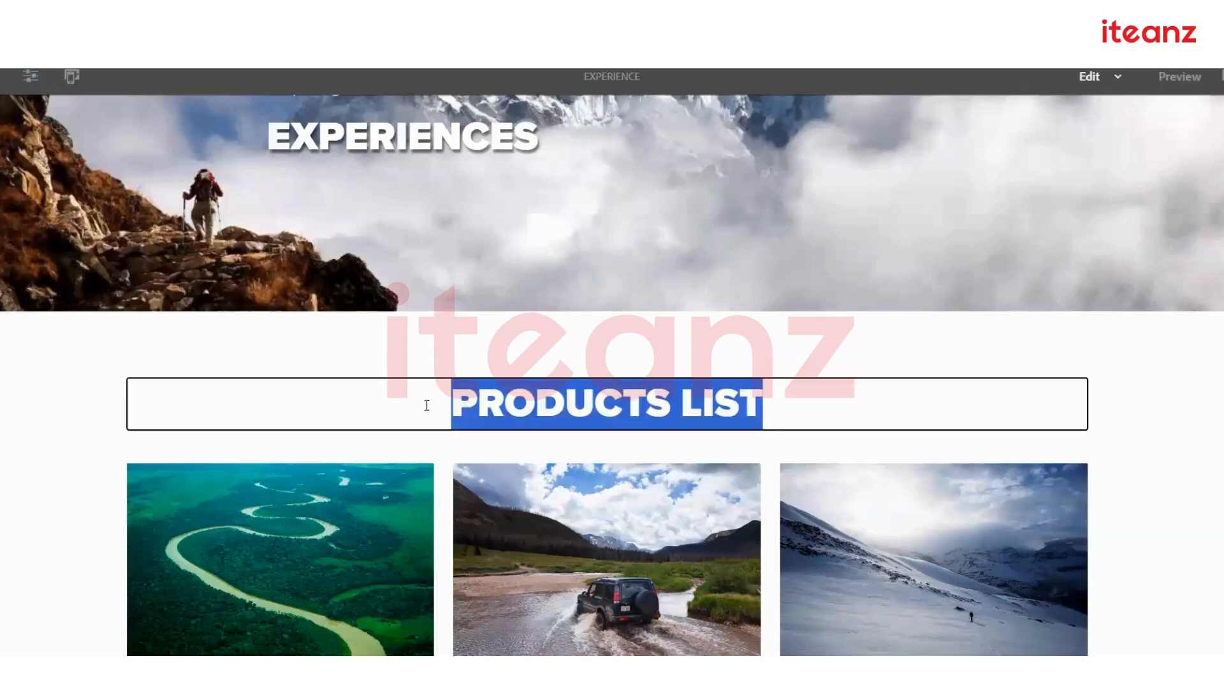
{"action": "key", "text": "End"}
{"action": "key", "text": "BackSpace"}
{"action": "key", "text": "BackSpace"}
{"action": "key", "text": "BackSpace"}
{"action": "key", "text": "BackSpace"}
{"action": "key", "text": "BackSpace"}
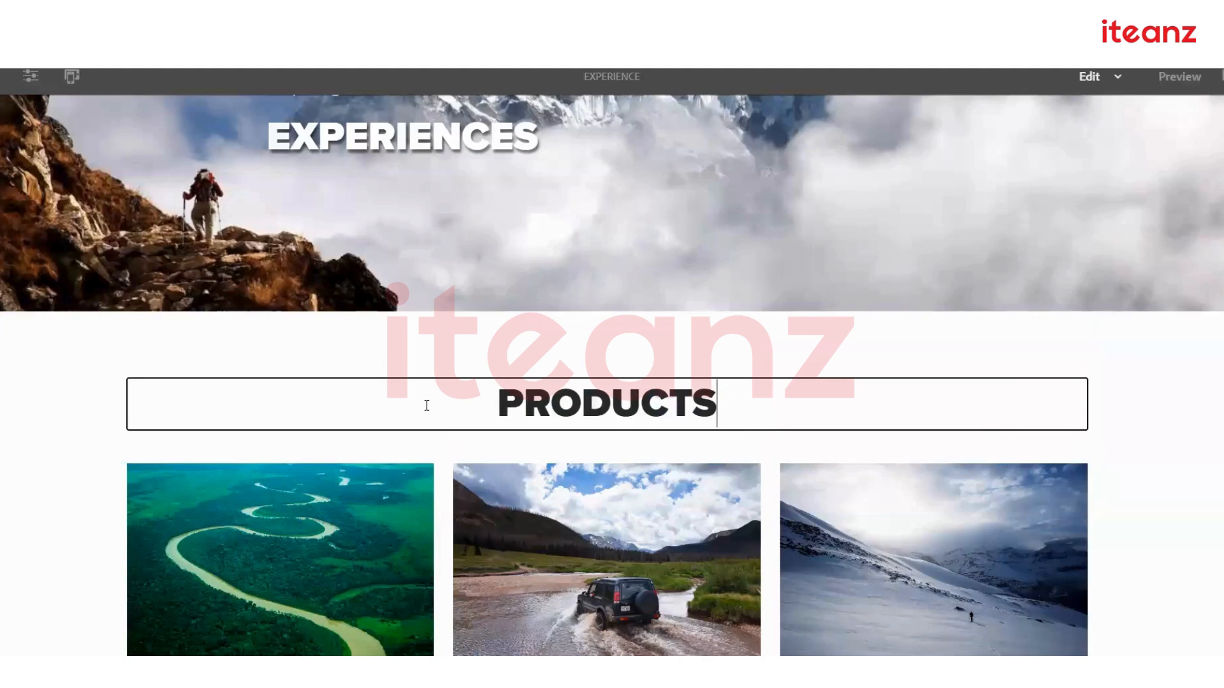
{"action": "left_click", "coordinate": [757, 337]}
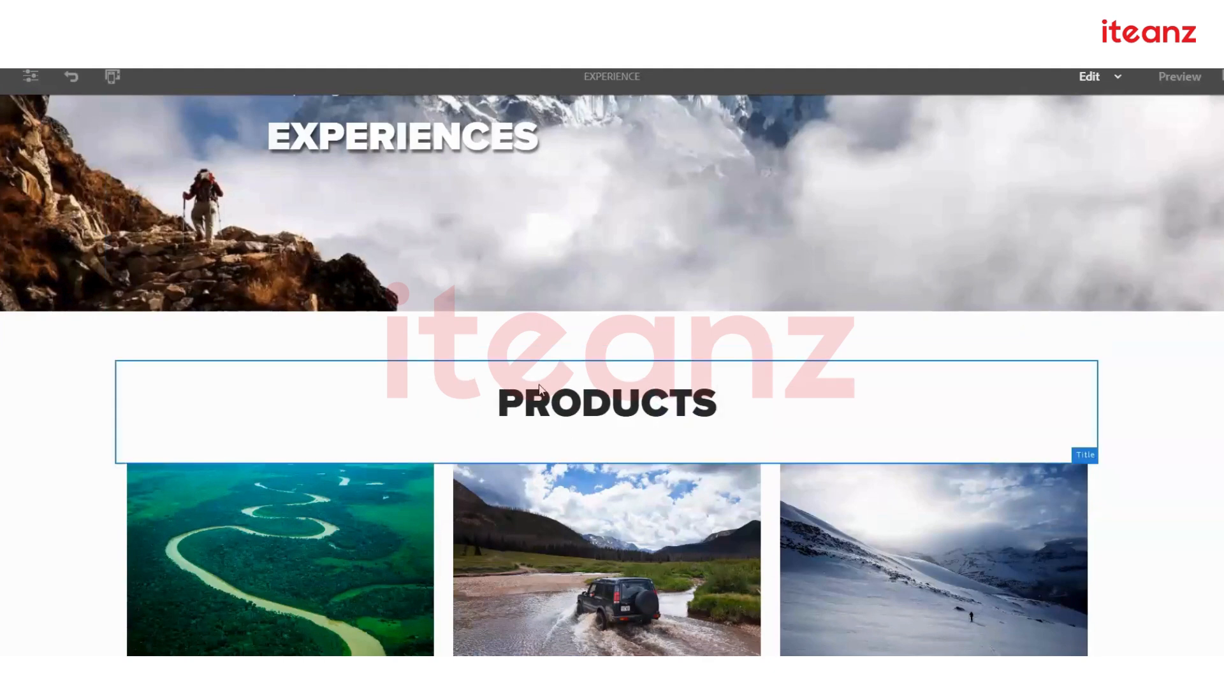
Roll out the Language Masters Experience page alone to all listed live copies and return to the United States Experience page.
{"action": "left_click", "coordinate": [31, 76]}
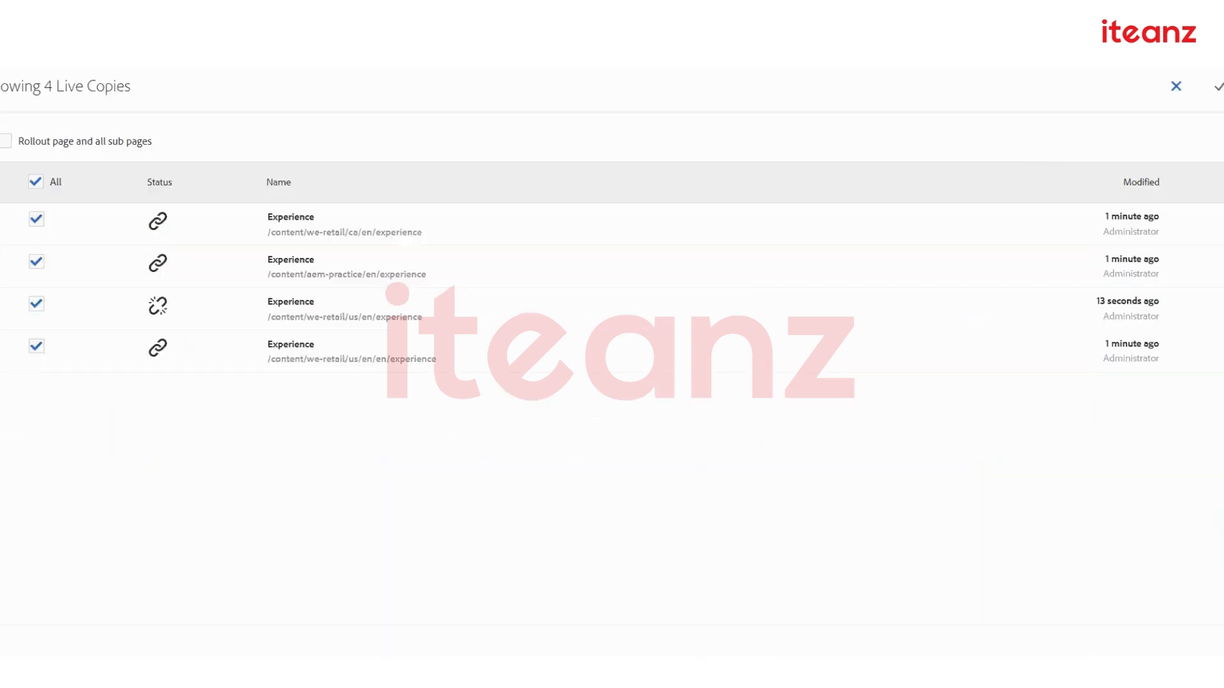
{"action": "left_click", "coordinate": [1217, 88]}
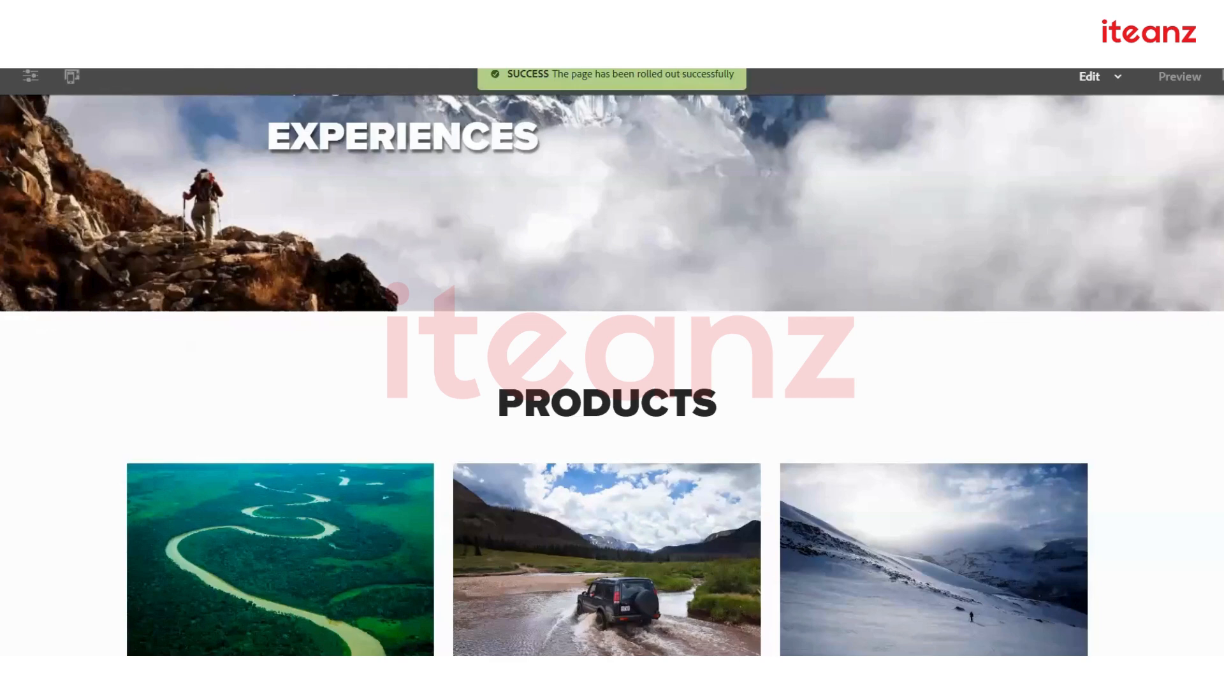
{"action": "key", "text": "ctrl+Tab"}
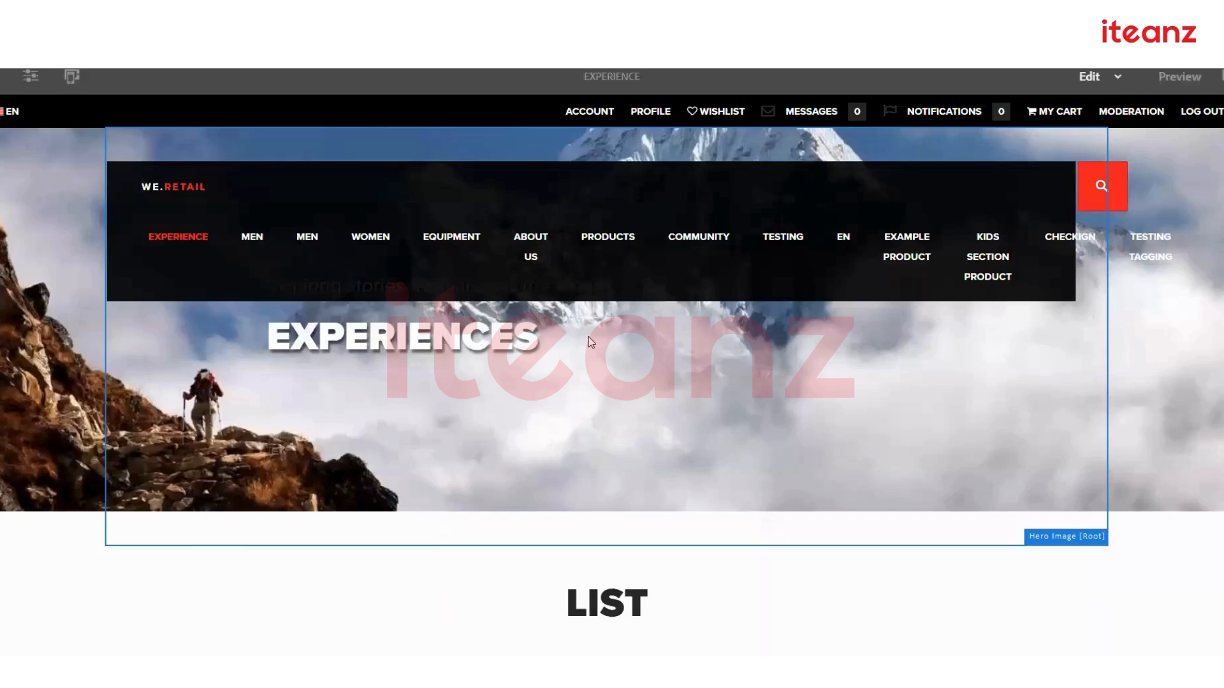
Revert the inheritance of the LIST title on the United States Experience page, synchronizing the page after reverting.
{"action": "scroll", "coordinate": [585, 276], "scroll_direction": "down", "scroll_amount": 5}
{"action": "left_click", "coordinate": [481, 253]}
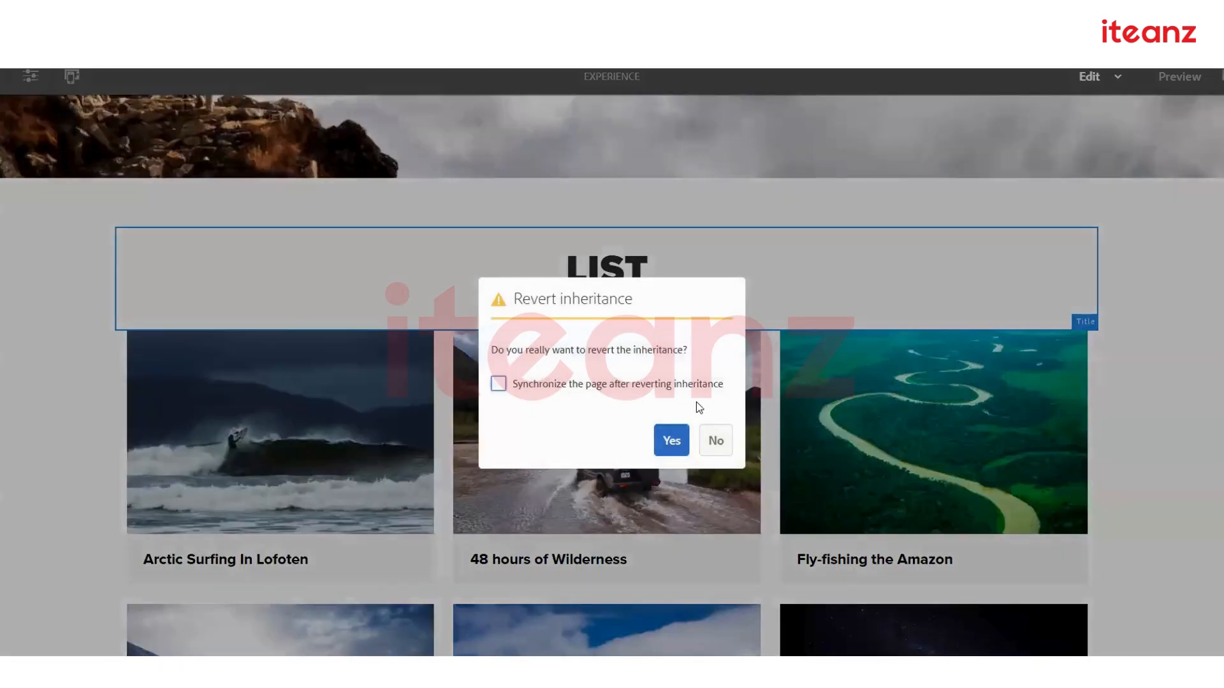
{"action": "left_click", "coordinate": [627, 393]}
{"action": "left_click", "coordinate": [669, 438]}
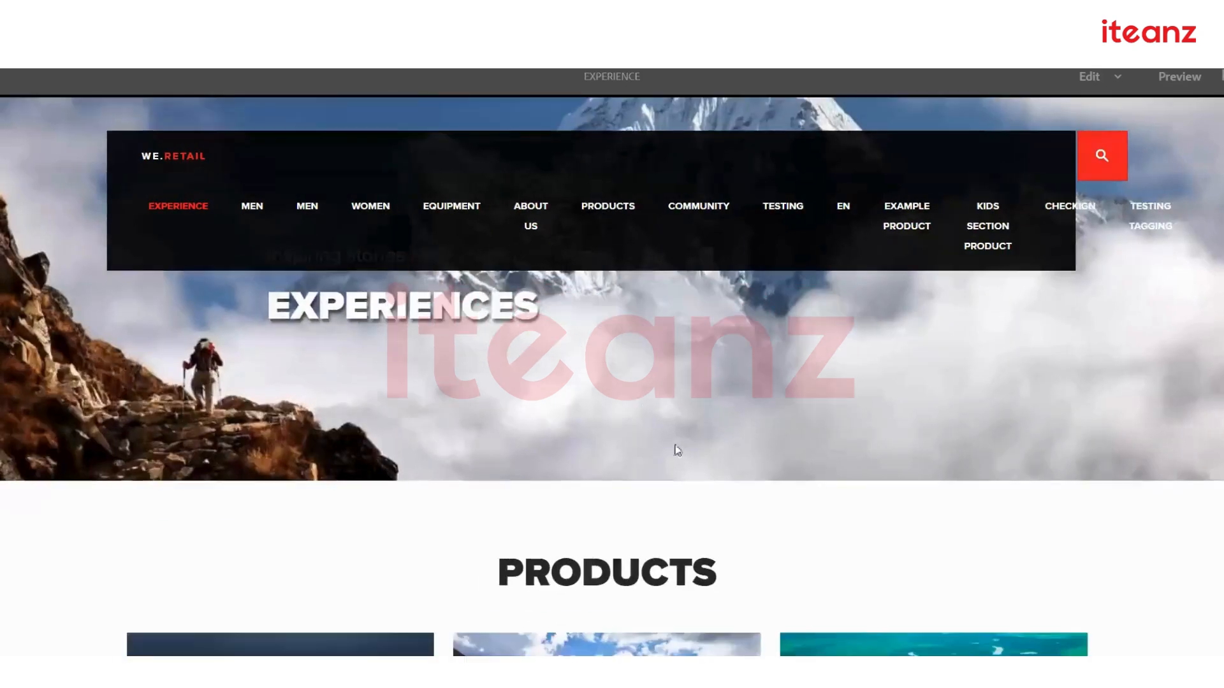
{"action": "scroll", "coordinate": [677, 450], "scroll_direction": "down", "scroll_amount": 3}
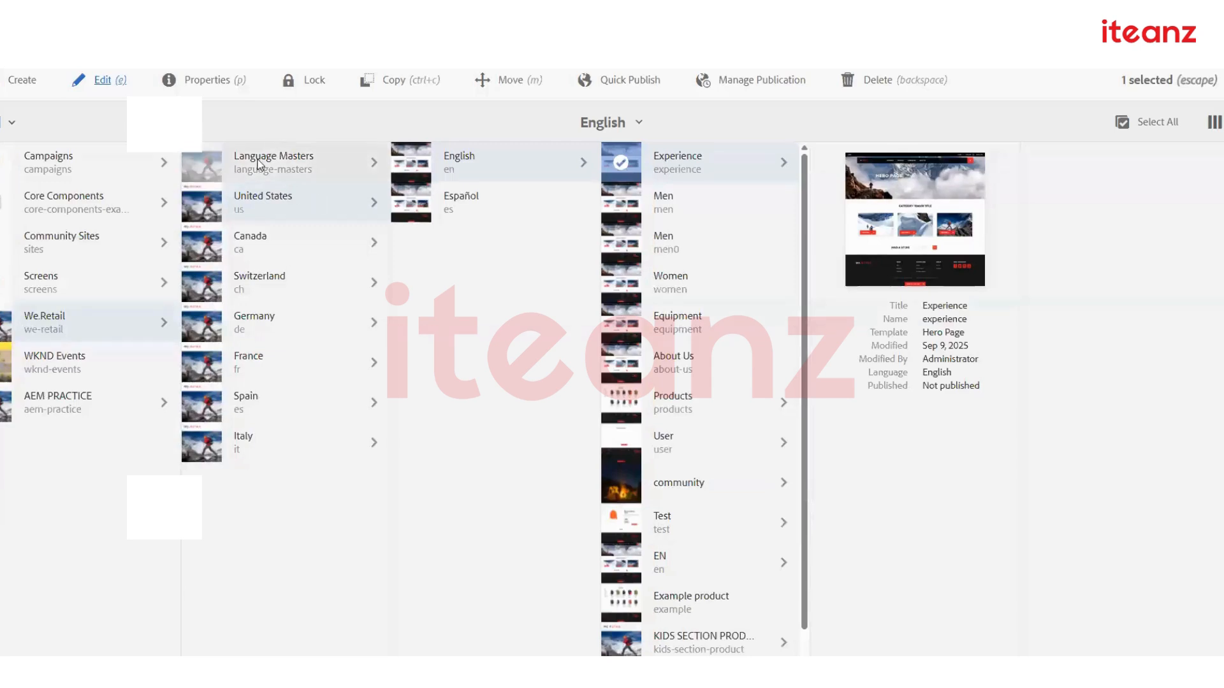
Open the English branch of Language Masters in the We.Retail site structure.
{"action": "left_click", "coordinate": [296, 201]}
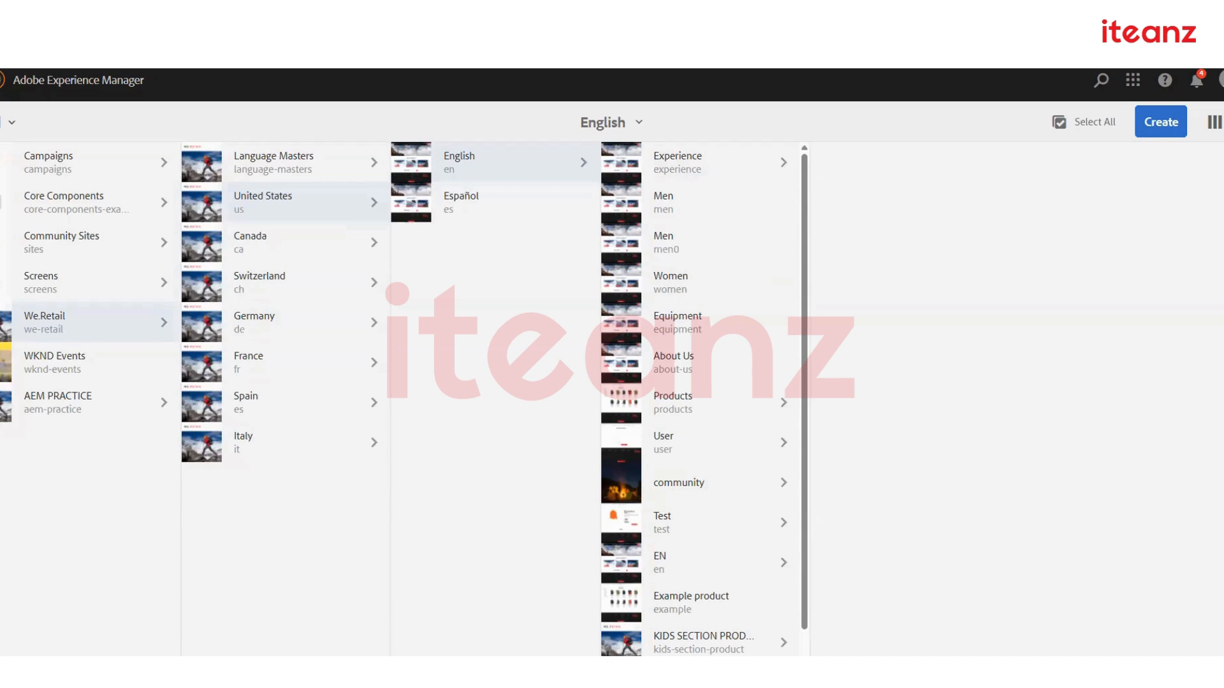
{"action": "left_click", "coordinate": [311, 157]}
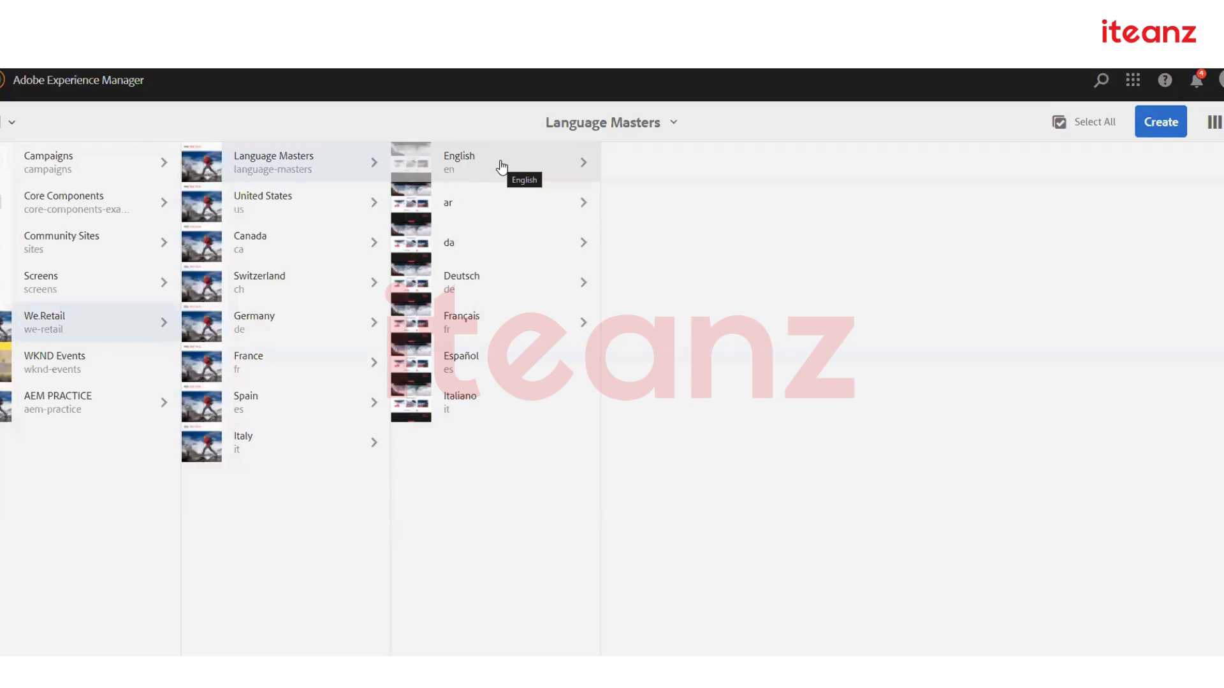
{"action": "left_click", "coordinate": [281, 198]}
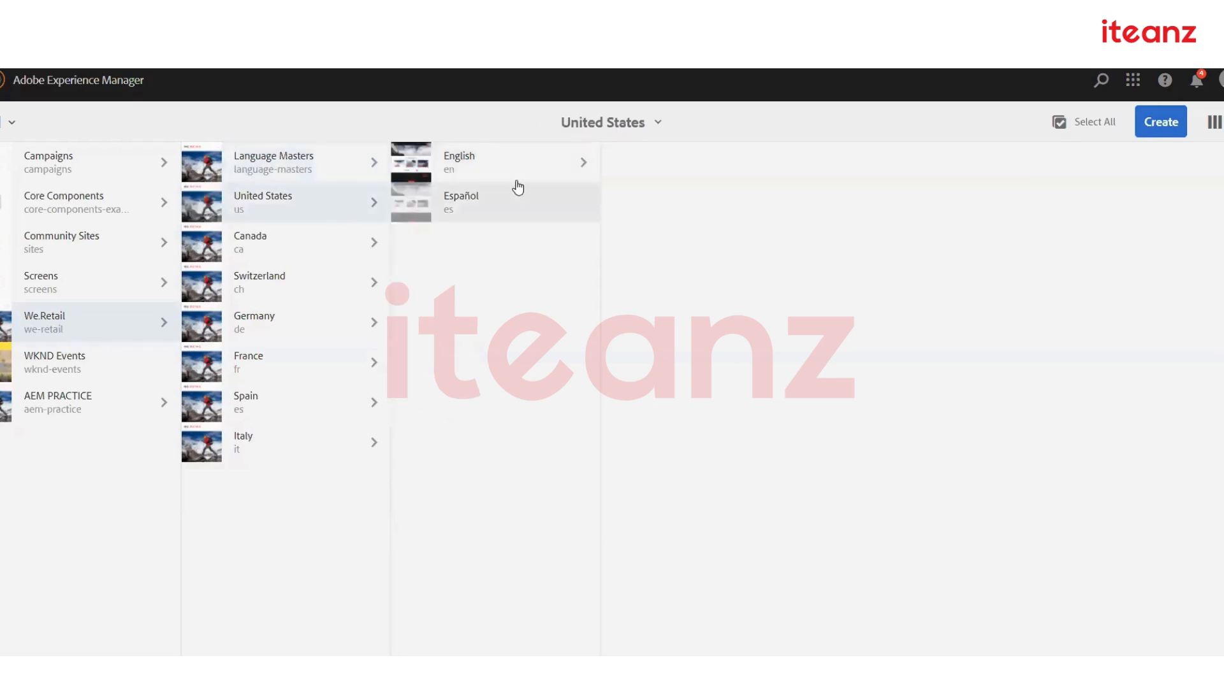
{"action": "left_click", "coordinate": [364, 169]}
{"action": "left_click", "coordinate": [527, 164]}
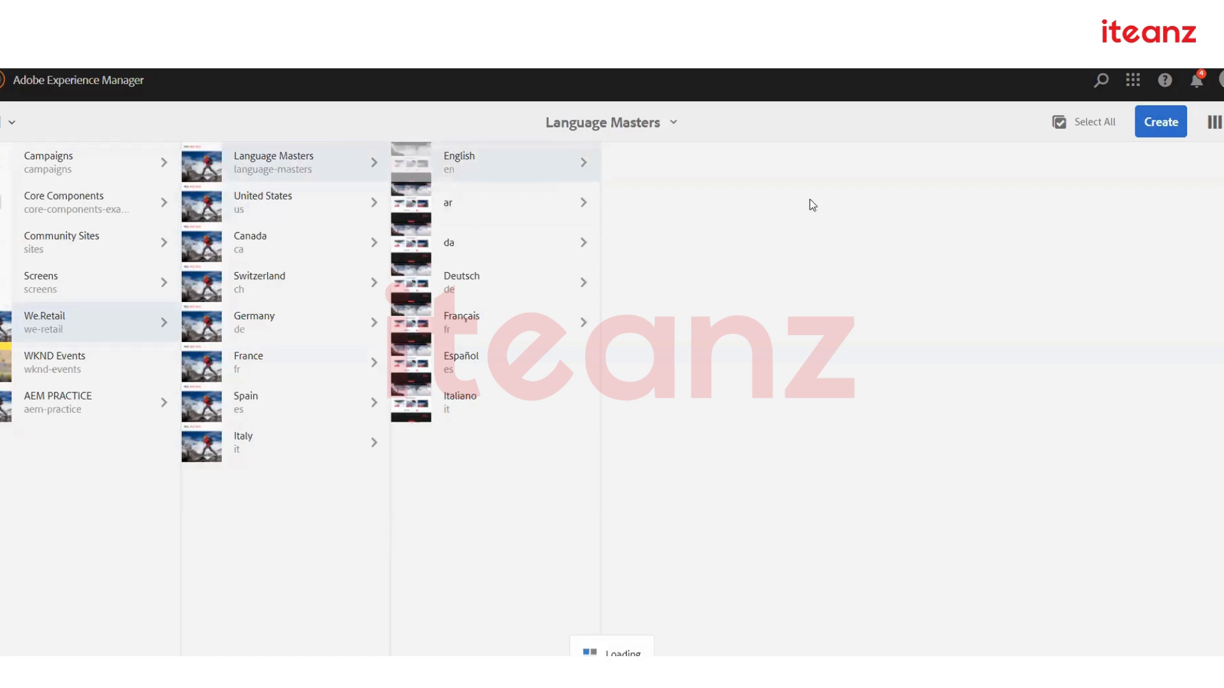
Start a new page under the Language Masters English branch using the Hero Page template.
{"action": "left_click", "coordinate": [1162, 121]}
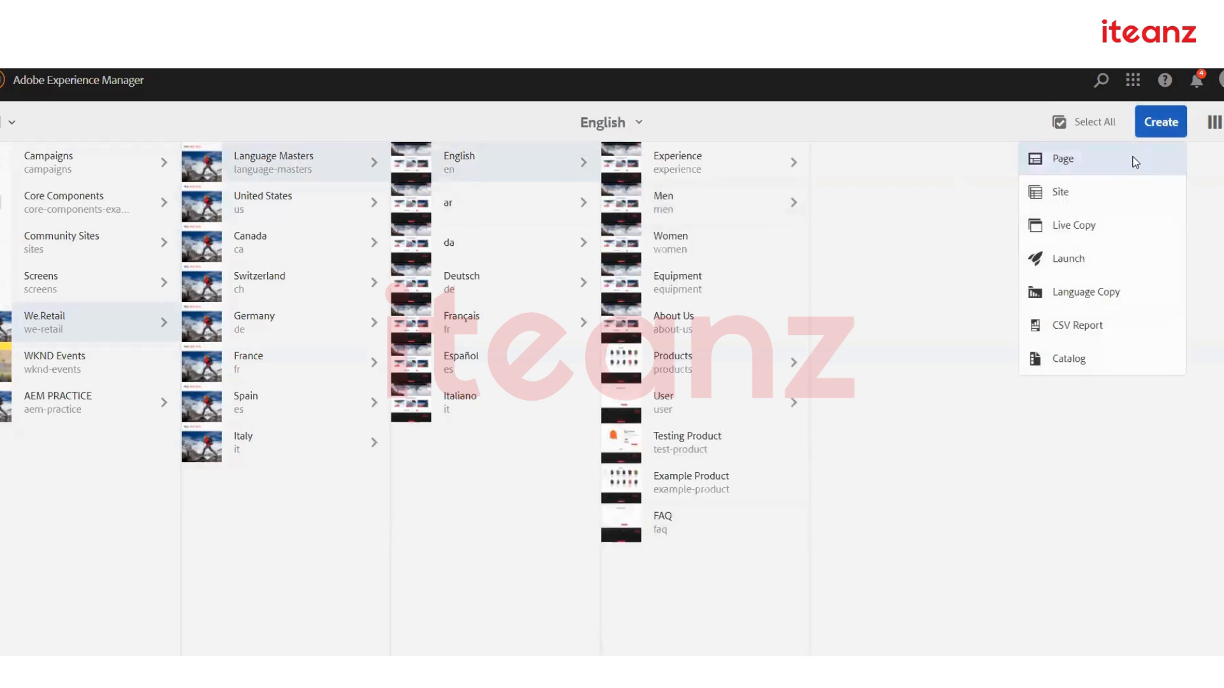
{"action": "left_click", "coordinate": [1135, 162]}
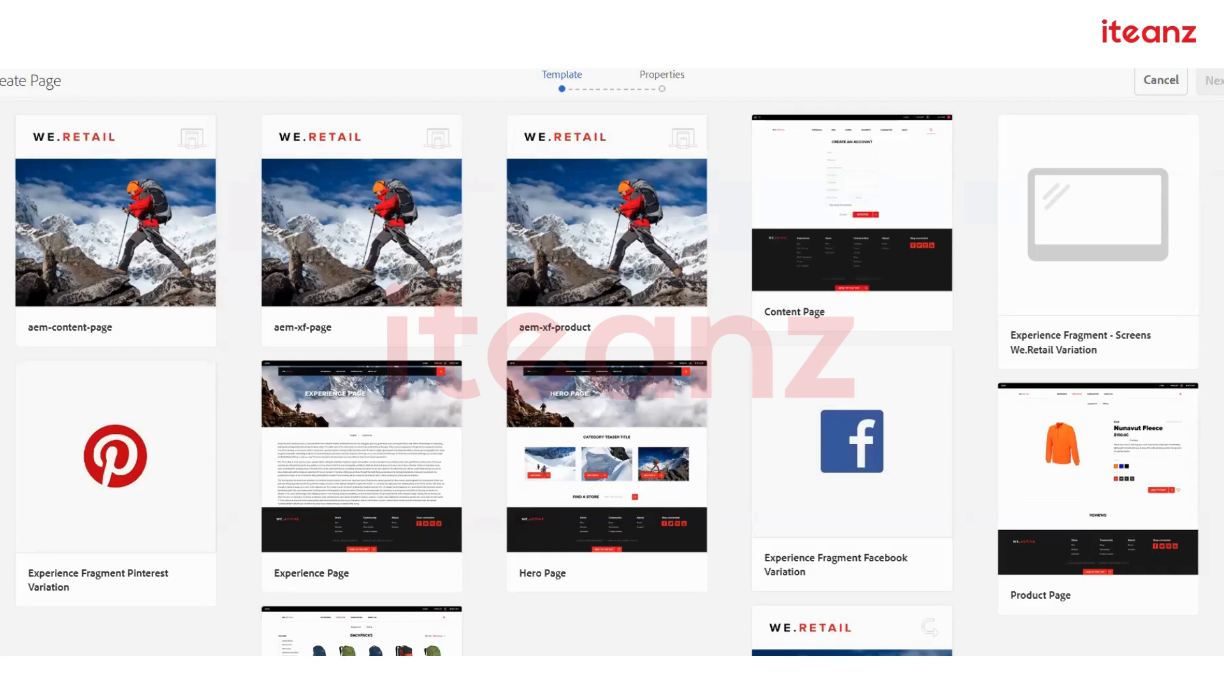
{"action": "left_click", "coordinate": [373, 191]}
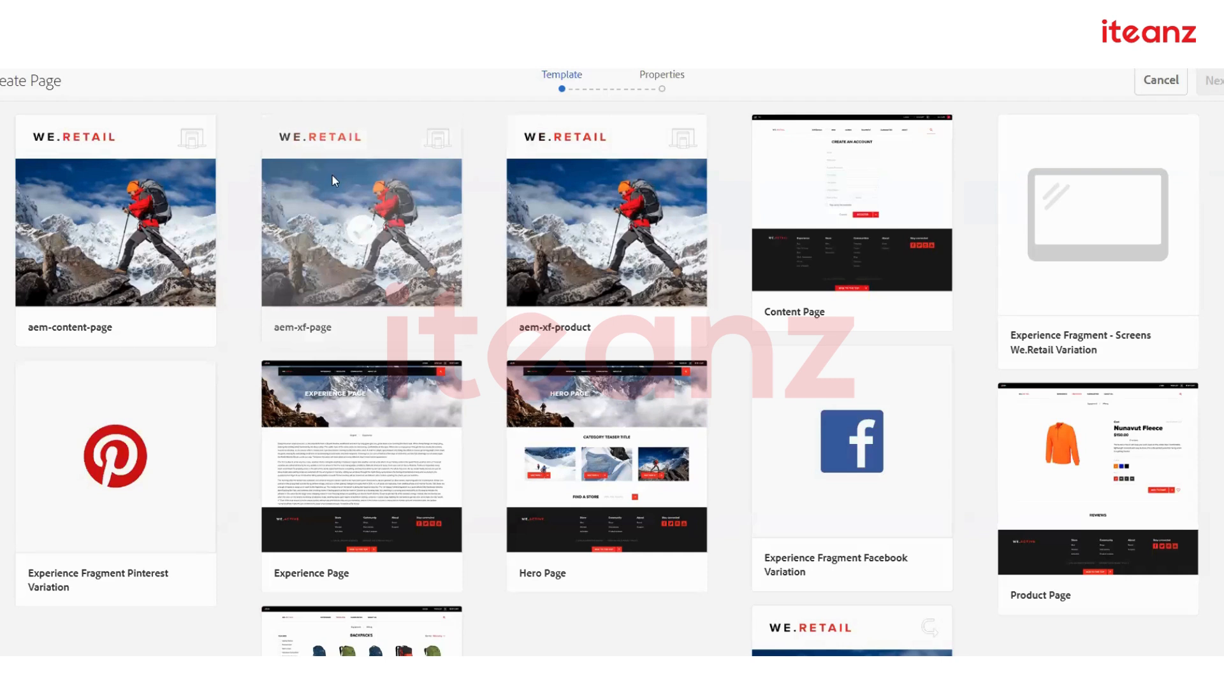
{"action": "left_click", "coordinate": [353, 263]}
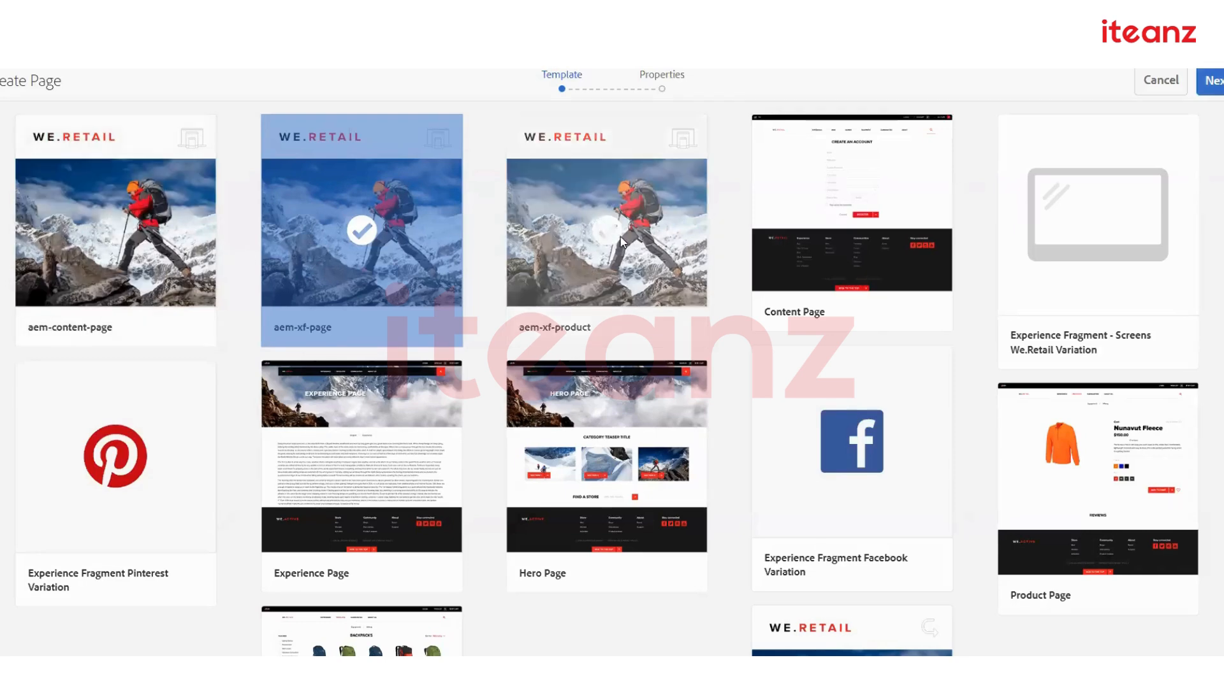
{"action": "scroll", "coordinate": [621, 236], "scroll_direction": "down", "scroll_amount": 3}
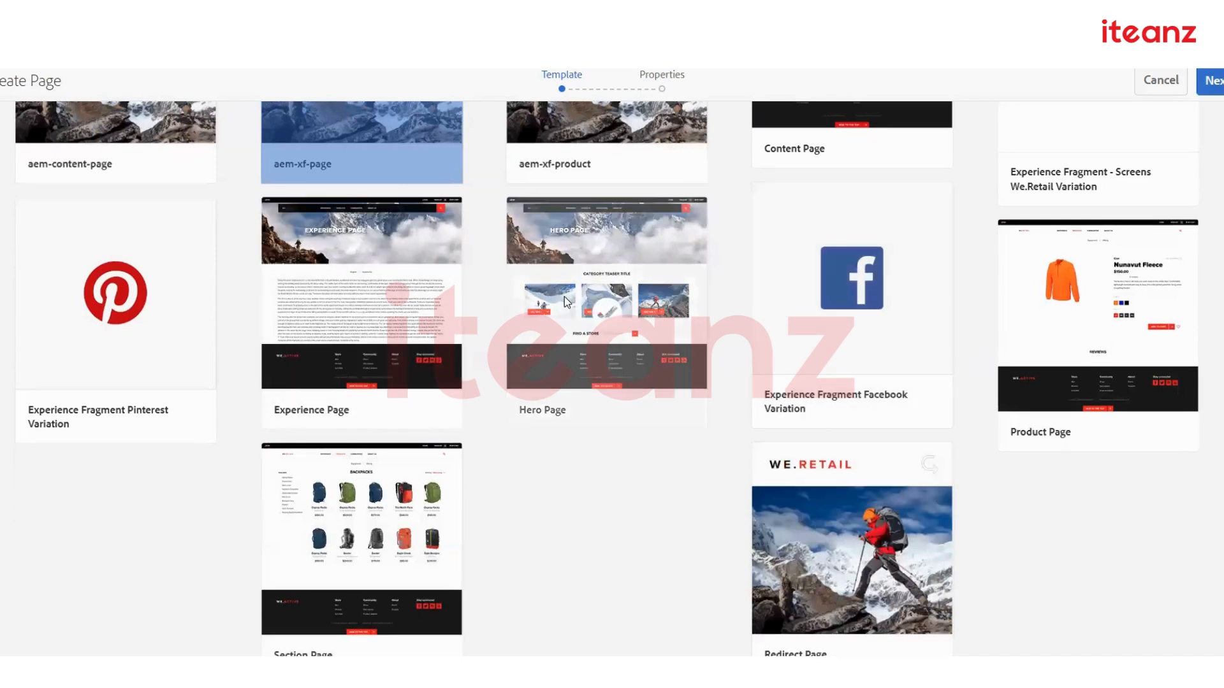
{"action": "left_click", "coordinate": [637, 331]}
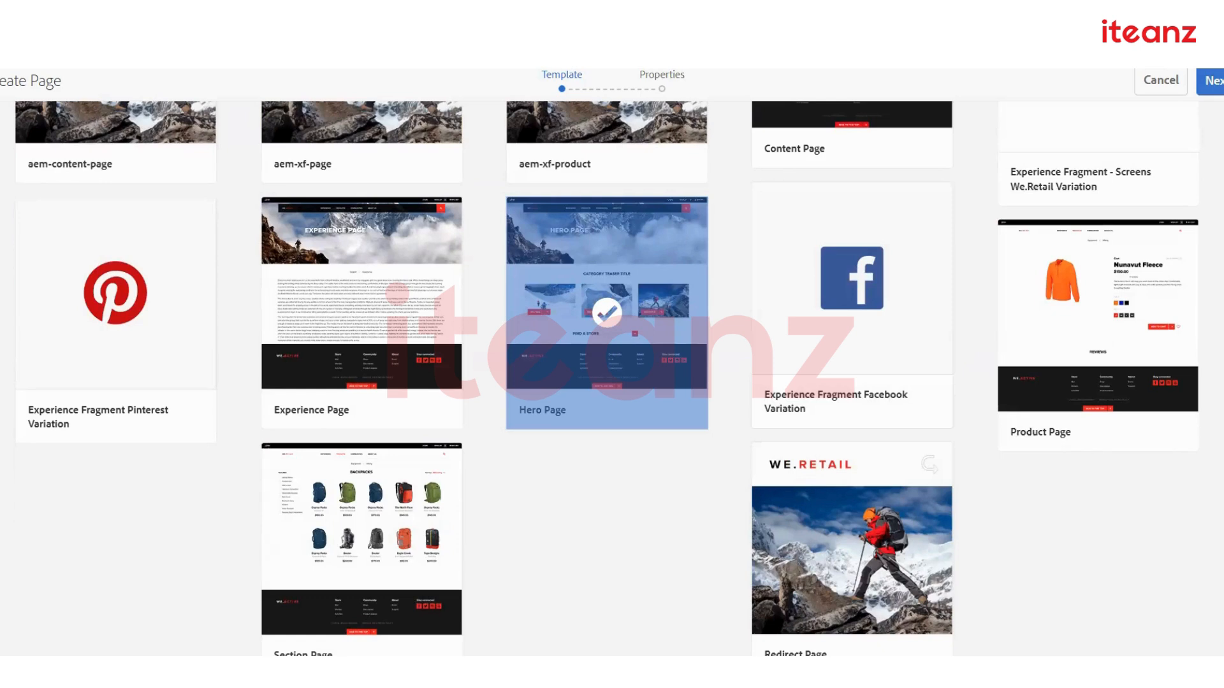
{"action": "left_click", "coordinate": [1214, 81]}
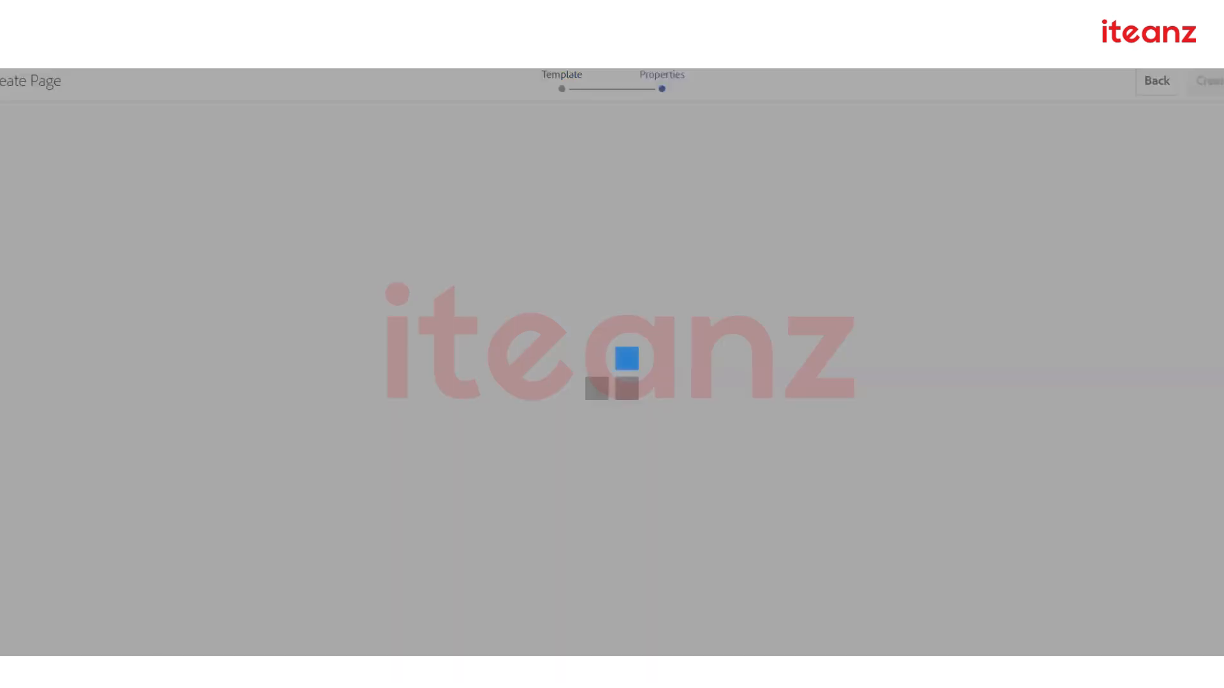
Enter Unique Product as the new page's title.
{"action": "left_click_drag", "start_coordinate": [390, 182], "coordinate": [1080, 327]}
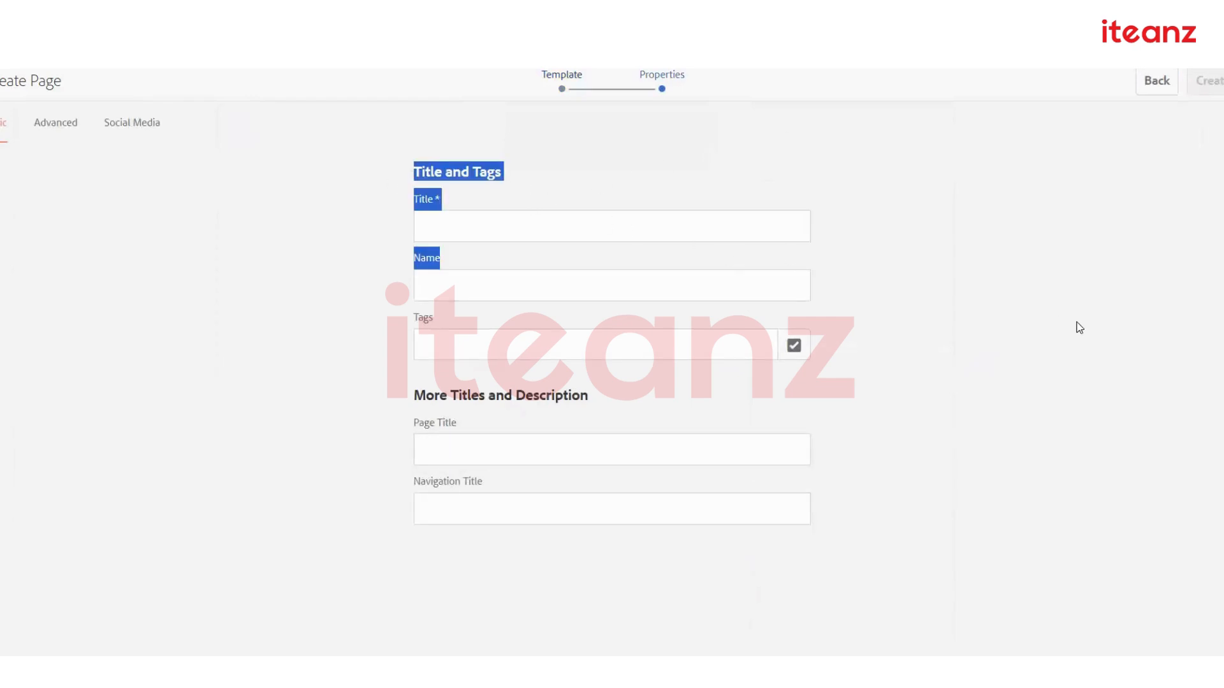
{"action": "left_click", "coordinate": [1079, 327]}
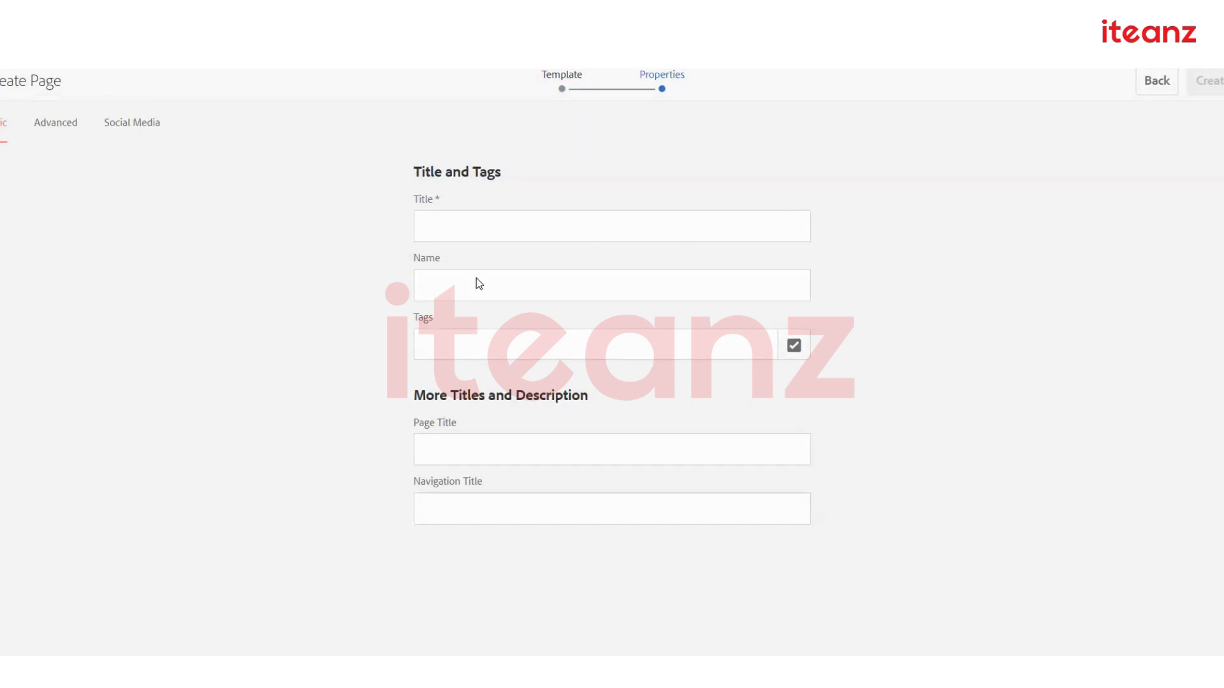
{"action": "left_click", "coordinate": [478, 222]}
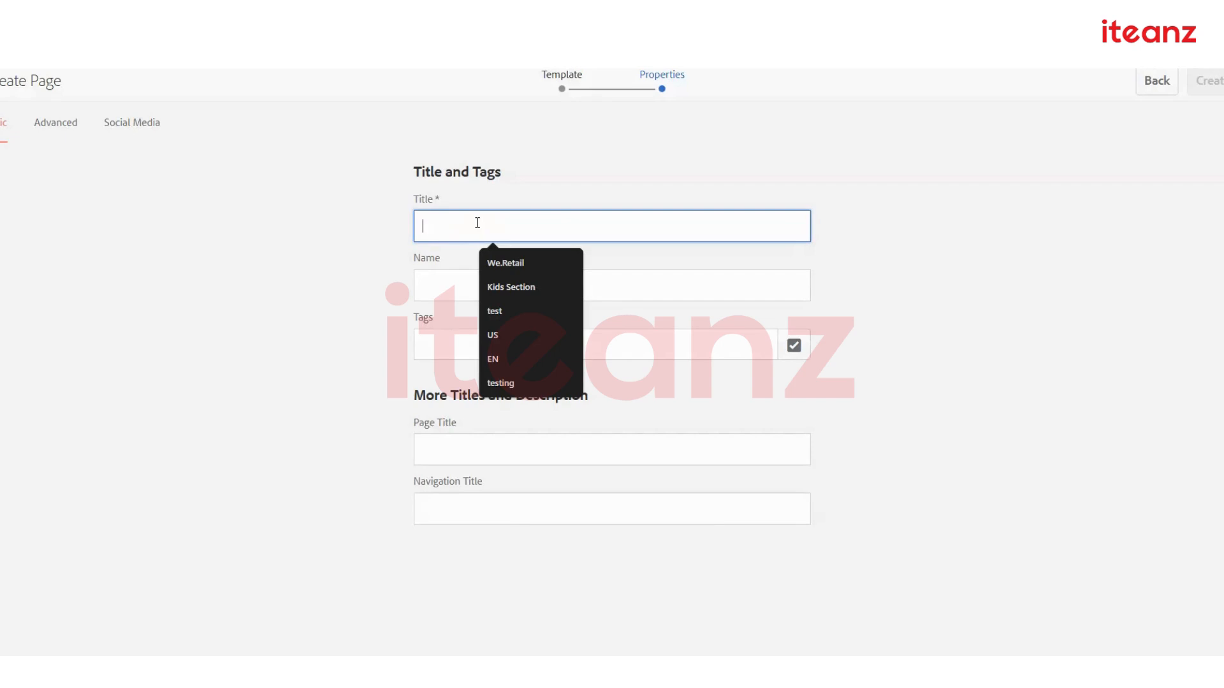
{"action": "type", "text": "Uni"}
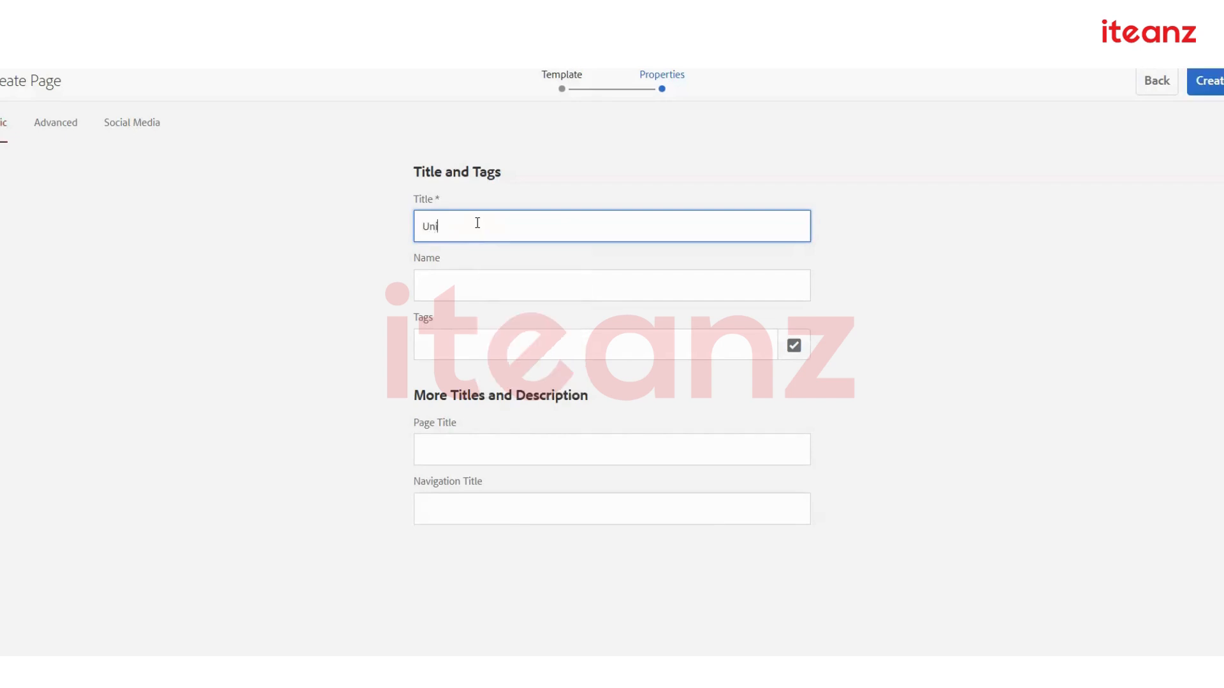
{"action": "type", "text": "que Product"}
{"action": "key", "text": "Tab"}
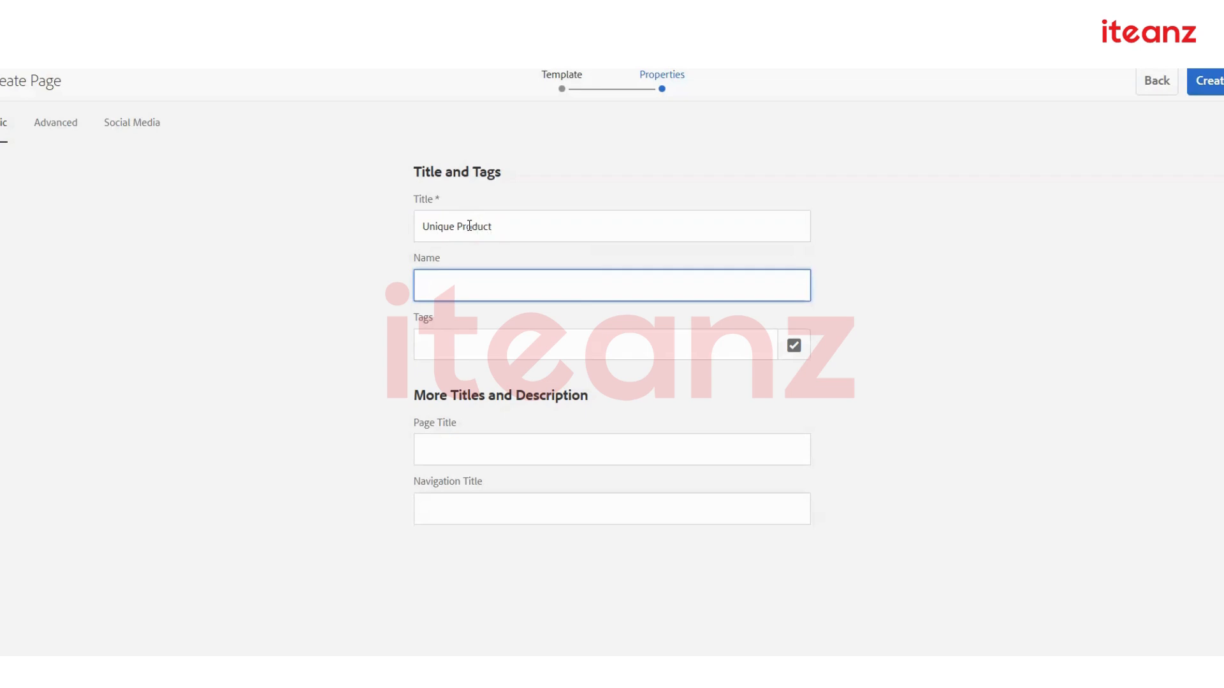
Try appending 342 #$# to the new page's title and remove the addition.
{"action": "left_click_drag", "start_coordinate": [413, 199], "coordinate": [511, 223]}
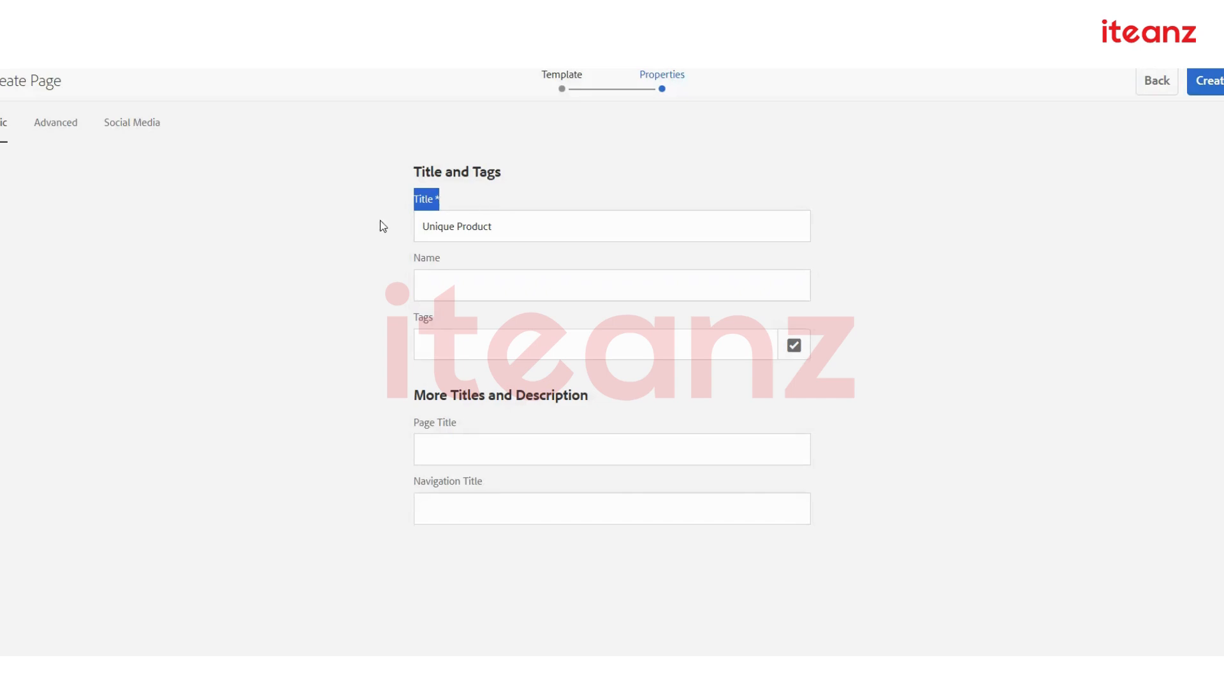
{"action": "left_click_drag", "start_coordinate": [405, 202], "coordinate": [382, 232]}
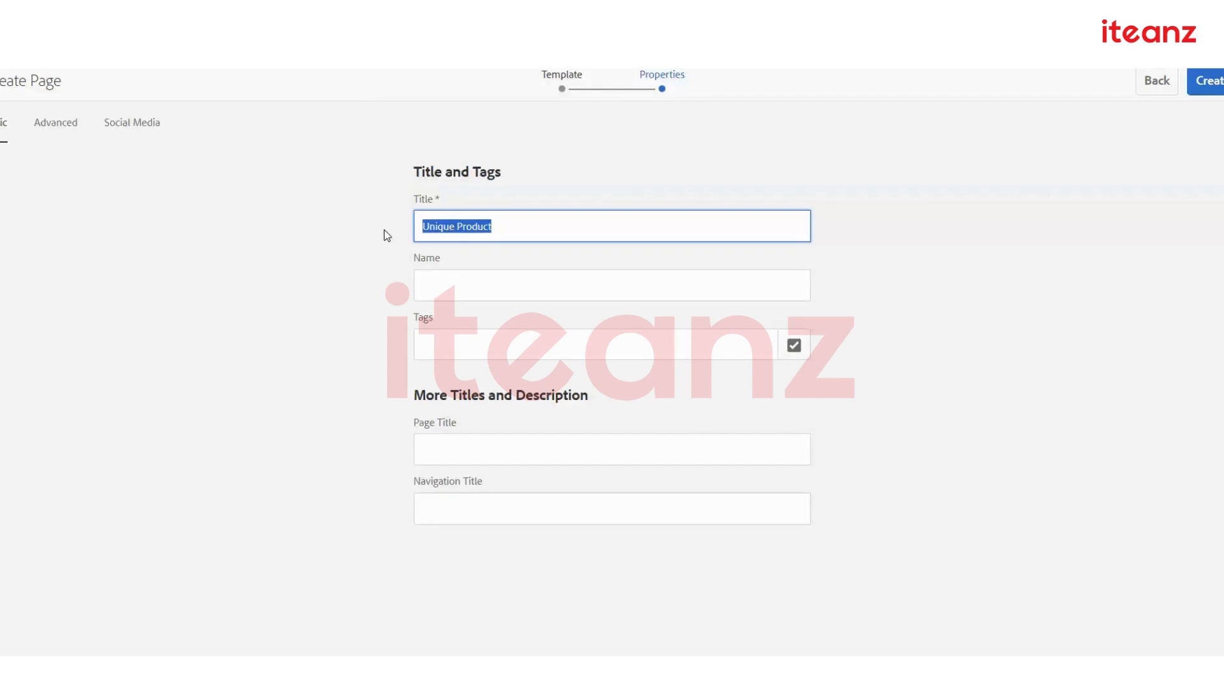
{"action": "left_click", "coordinate": [522, 224]}
{"action": "type", "text": "342"}
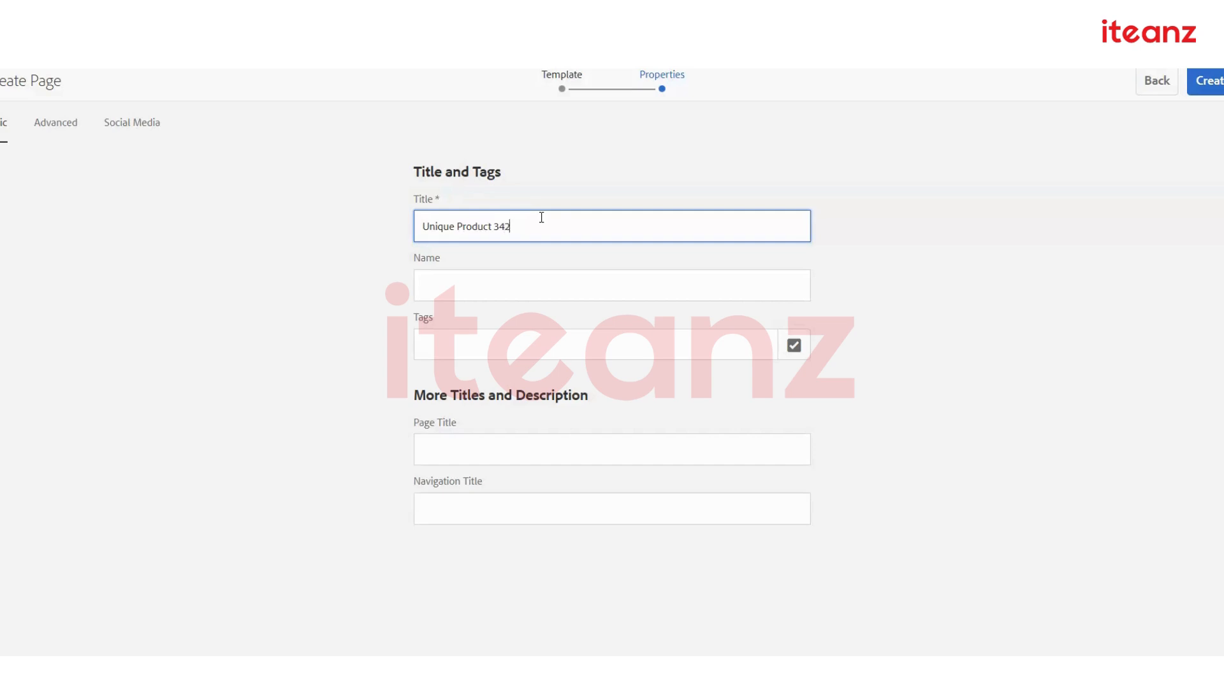
{"action": "type", "text": " #$#"}
{"action": "left_click", "coordinate": [951, 290]}
{"action": "left_click_drag", "start_coordinate": [694, 231], "coordinate": [494, 226]}
{"action": "key", "text": "BackSpace"}
{"action": "left_click", "coordinate": [702, 289]}
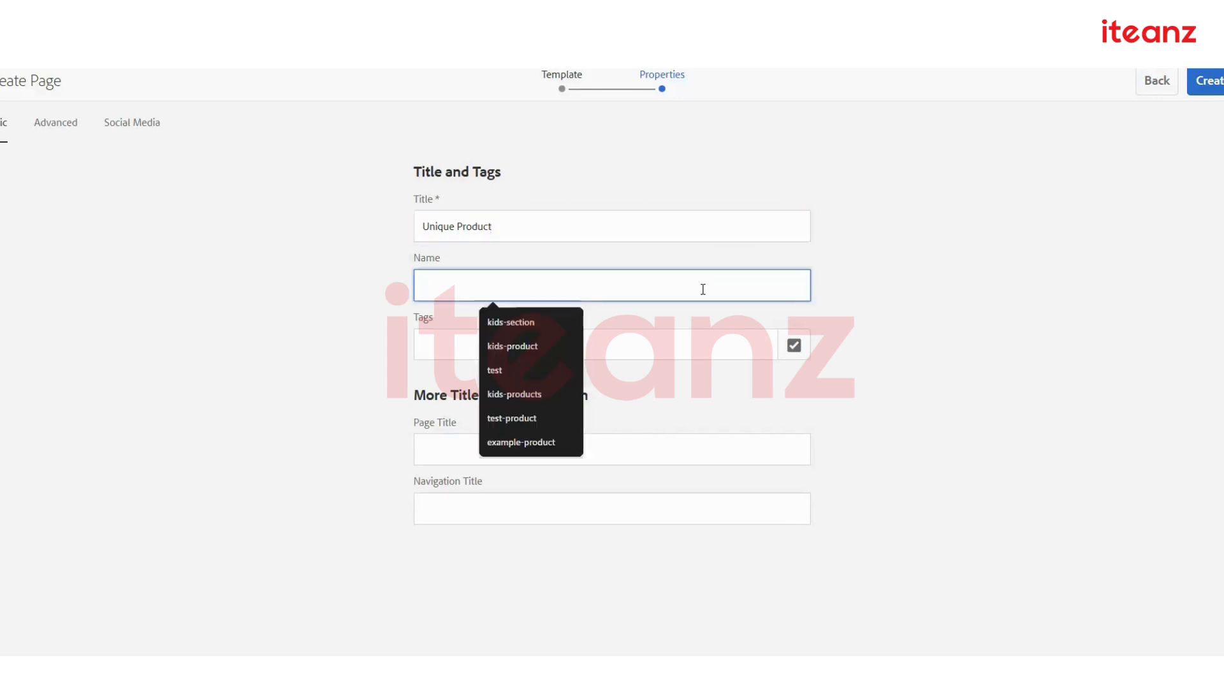
{"action": "left_click", "coordinate": [943, 286]}
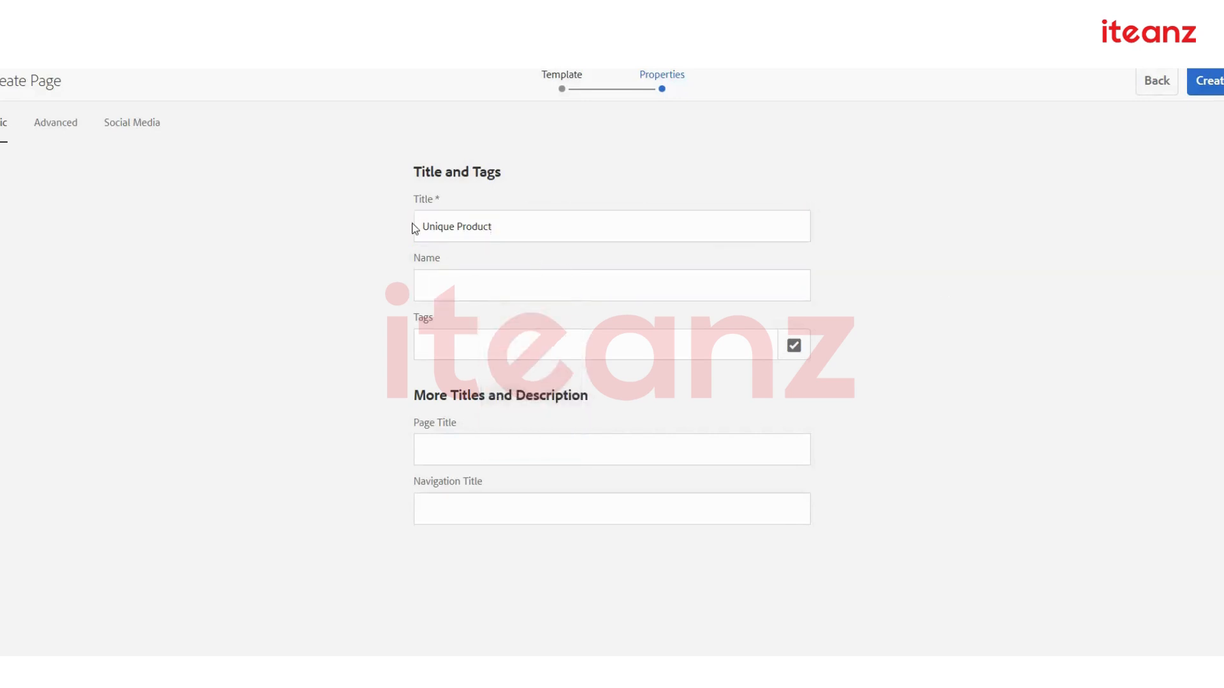
{"action": "left_click_drag", "start_coordinate": [459, 200], "coordinate": [412, 201]}
{"action": "left_click", "coordinate": [517, 222]}
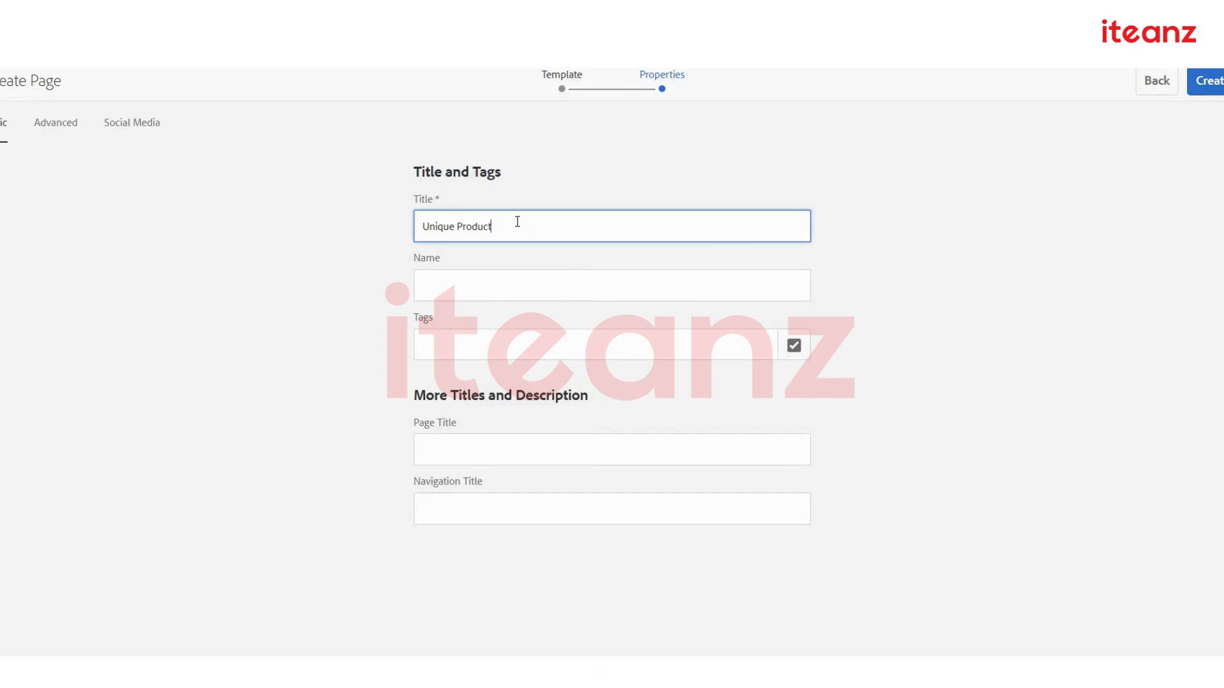
{"action": "left_click", "coordinate": [486, 294]}
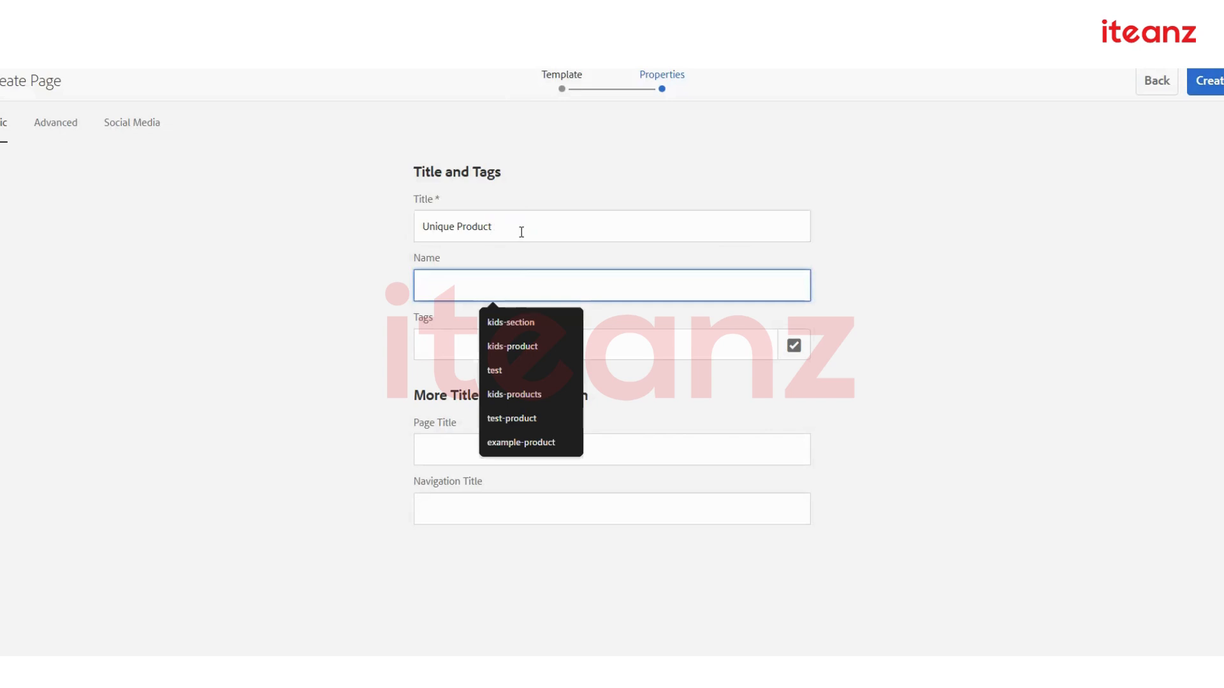
{"action": "left_click", "coordinate": [489, 227]}
{"action": "left_click_drag", "start_coordinate": [489, 227], "coordinate": [410, 227]}
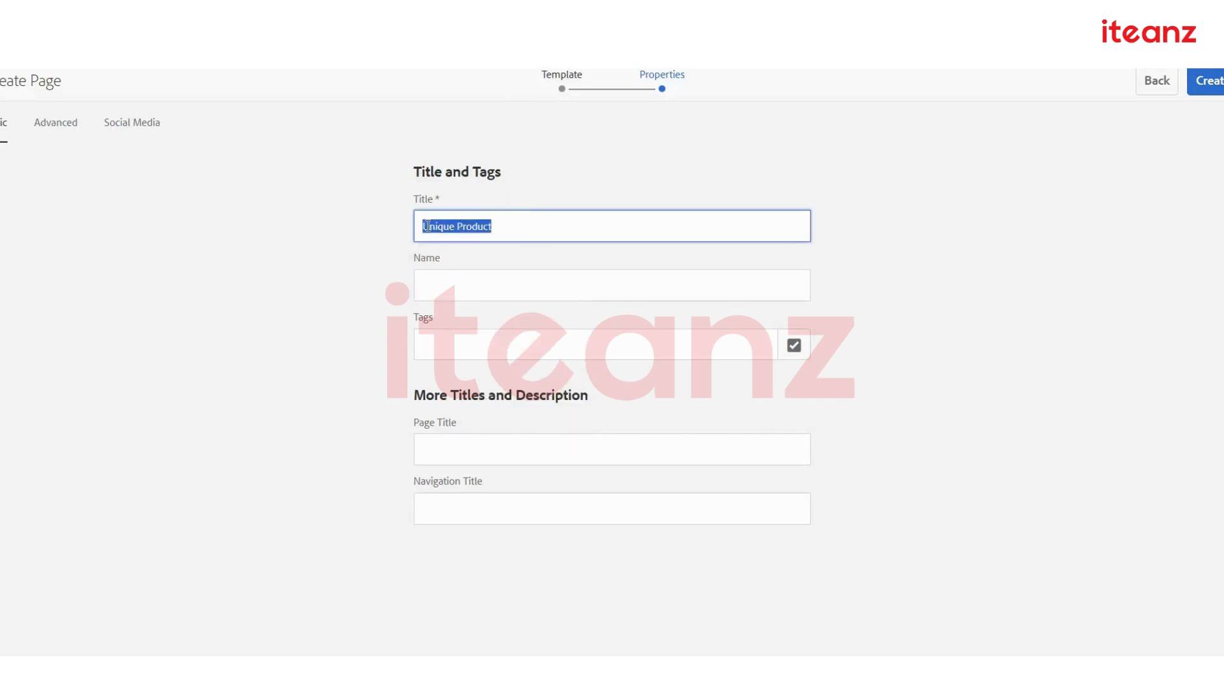
{"action": "left_click", "coordinate": [457, 284]}
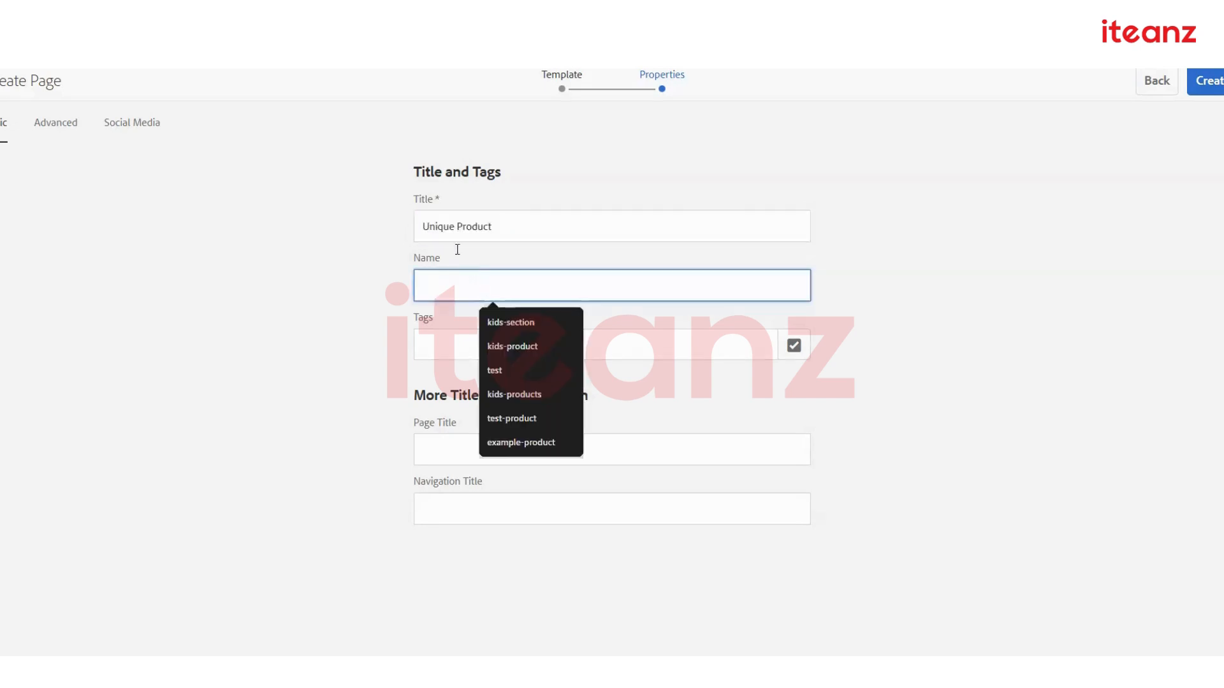
{"action": "left_click", "coordinate": [511, 233]}
{"action": "key", "text": "ctrl+a"}
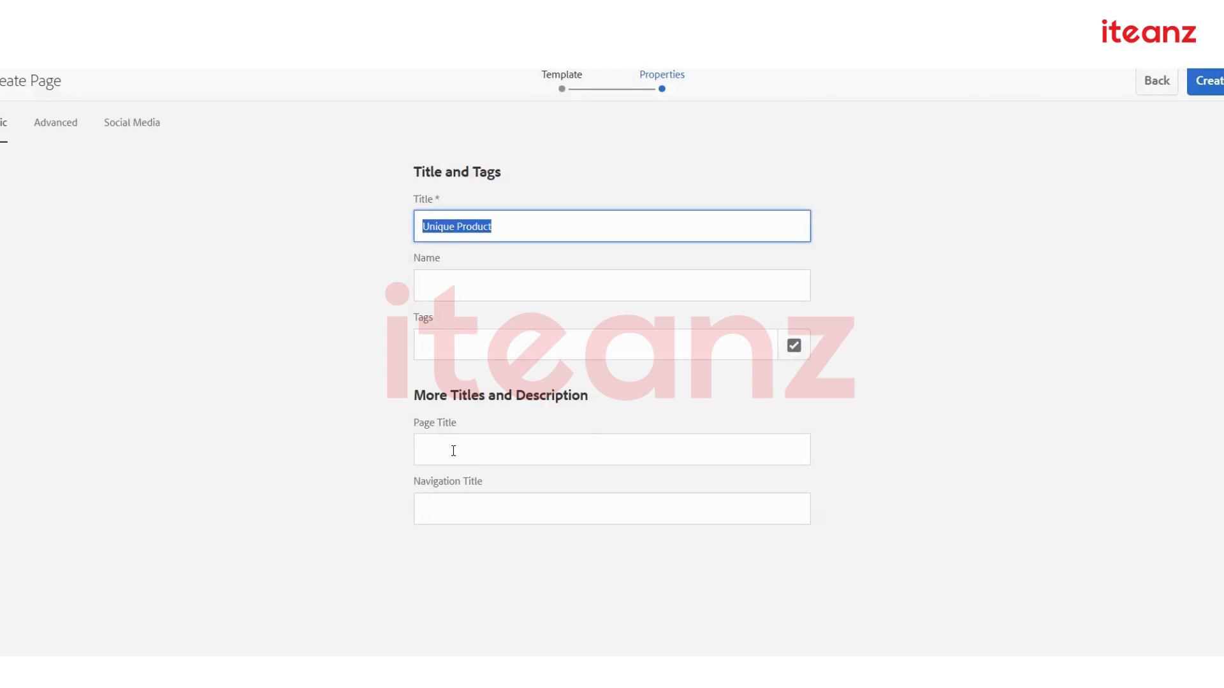
{"action": "left_click_drag", "start_coordinate": [440, 384], "coordinate": [328, 401]}
{"action": "left_click", "coordinate": [328, 400]}
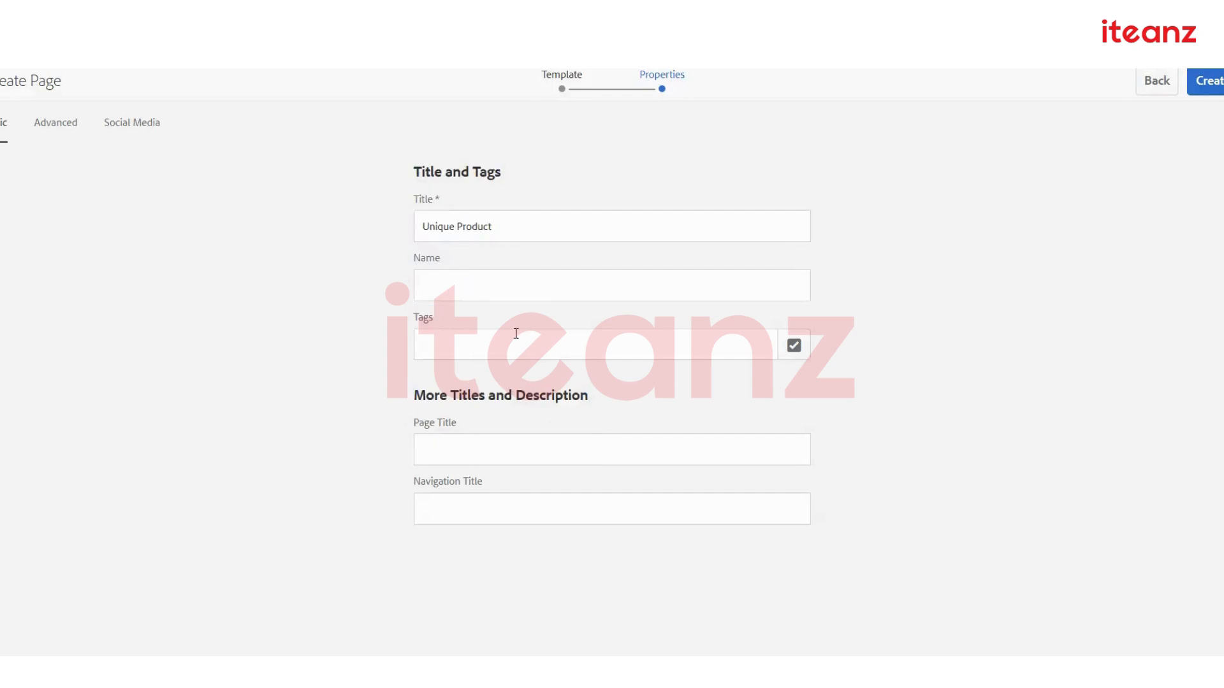
{"action": "left_click", "coordinate": [805, 294]}
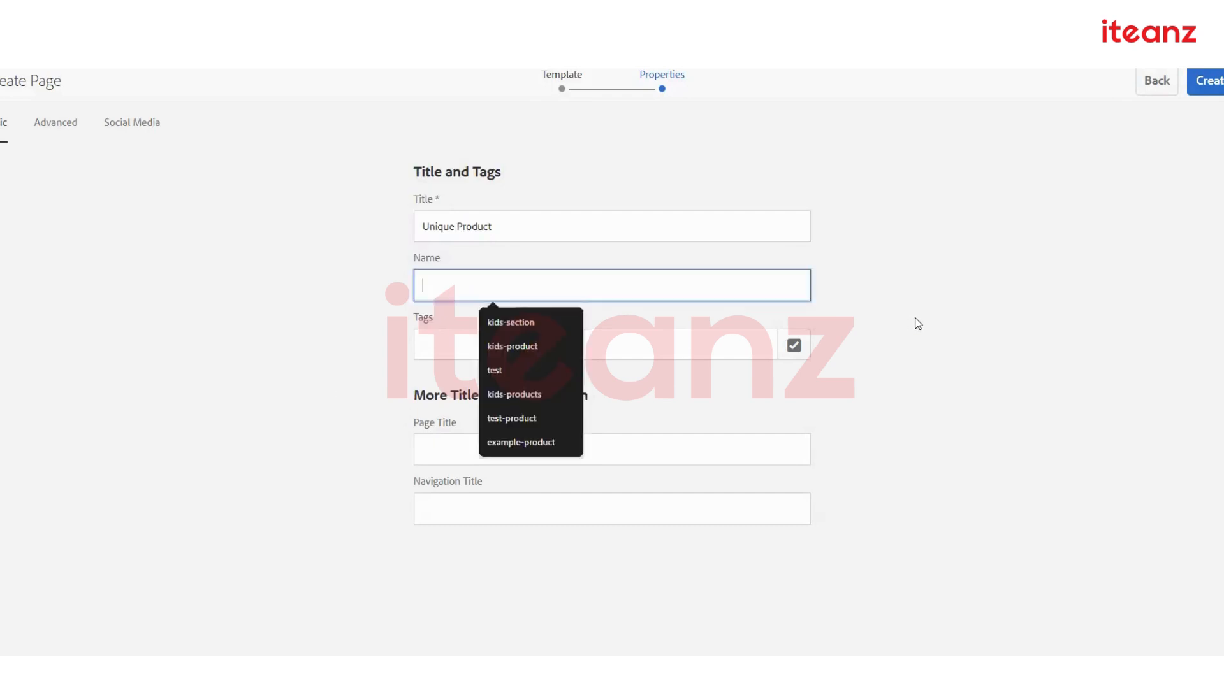
{"action": "left_click", "coordinate": [916, 320]}
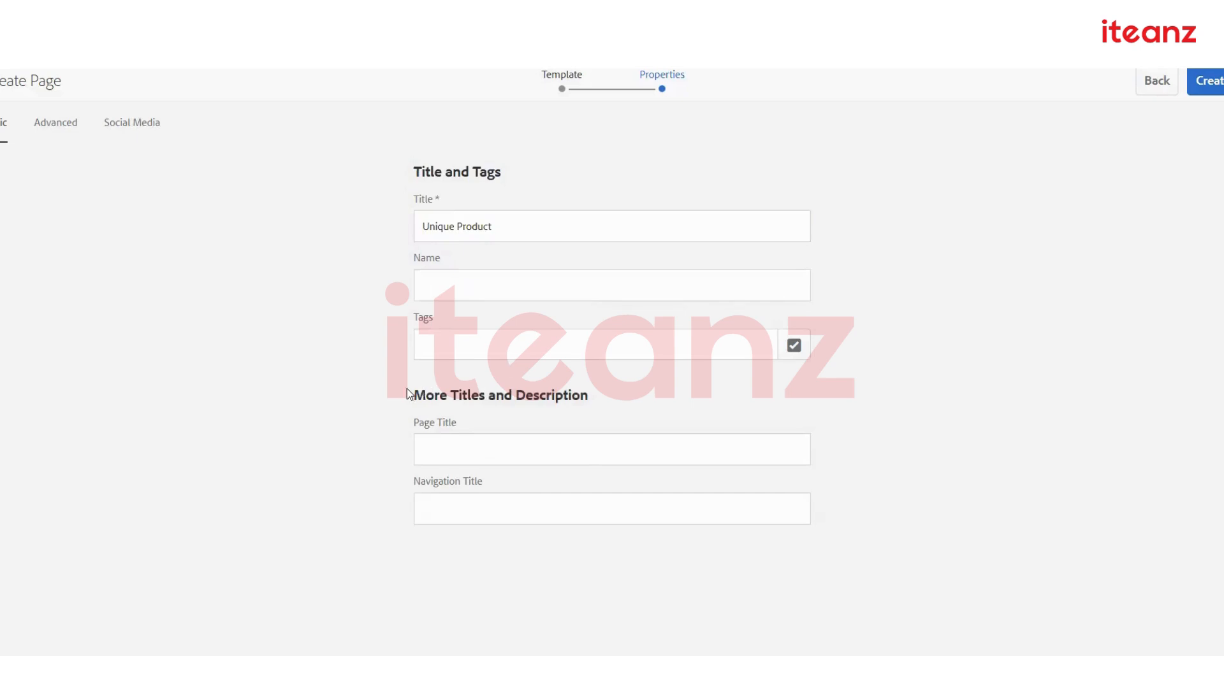
{"action": "left_click_drag", "start_coordinate": [408, 391], "coordinate": [683, 395]}
{"action": "left_click", "coordinate": [684, 395]}
{"action": "left_click", "coordinate": [476, 451]}
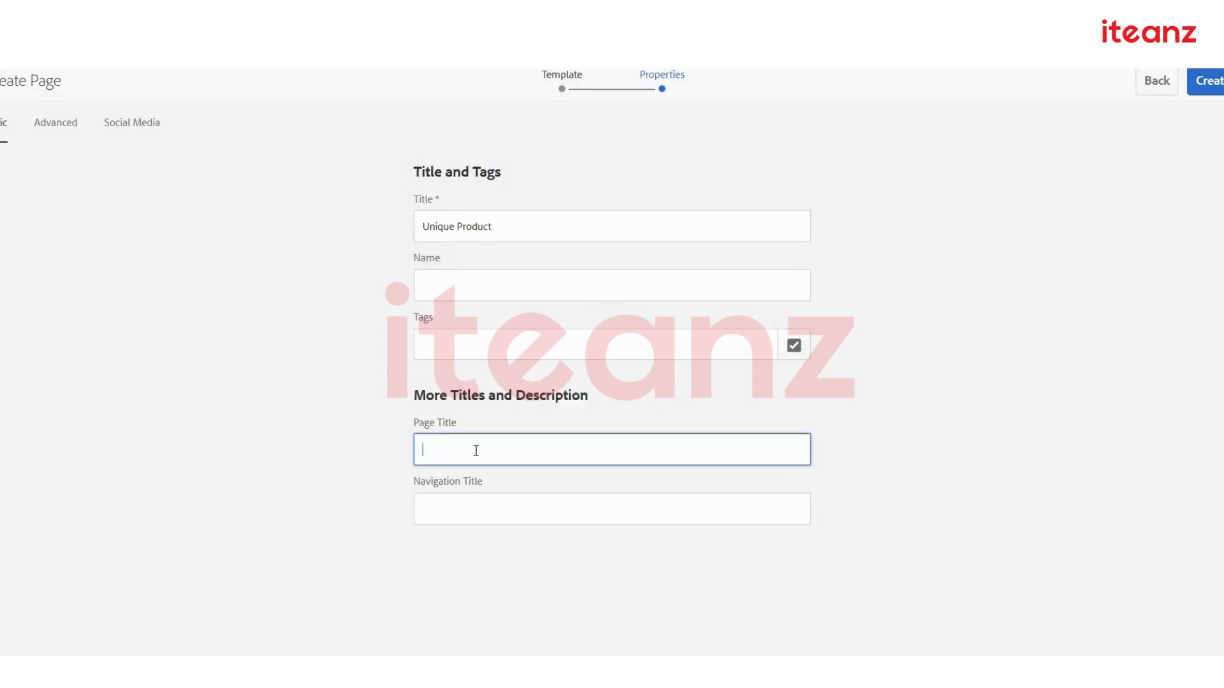
{"action": "left_click", "coordinate": [476, 451]}
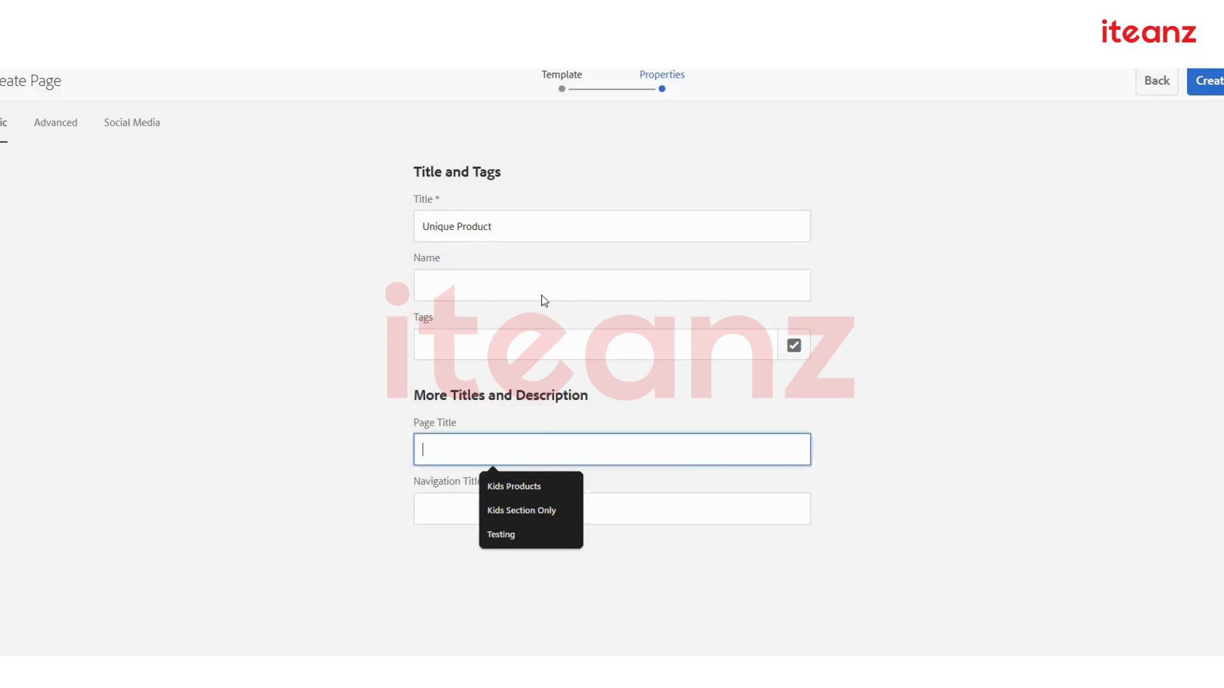
{"action": "left_click", "coordinate": [886, 208]}
{"action": "left_click_drag", "start_coordinate": [493, 225], "coordinate": [190, 201]}
{"action": "left_click", "coordinate": [1079, 207]}
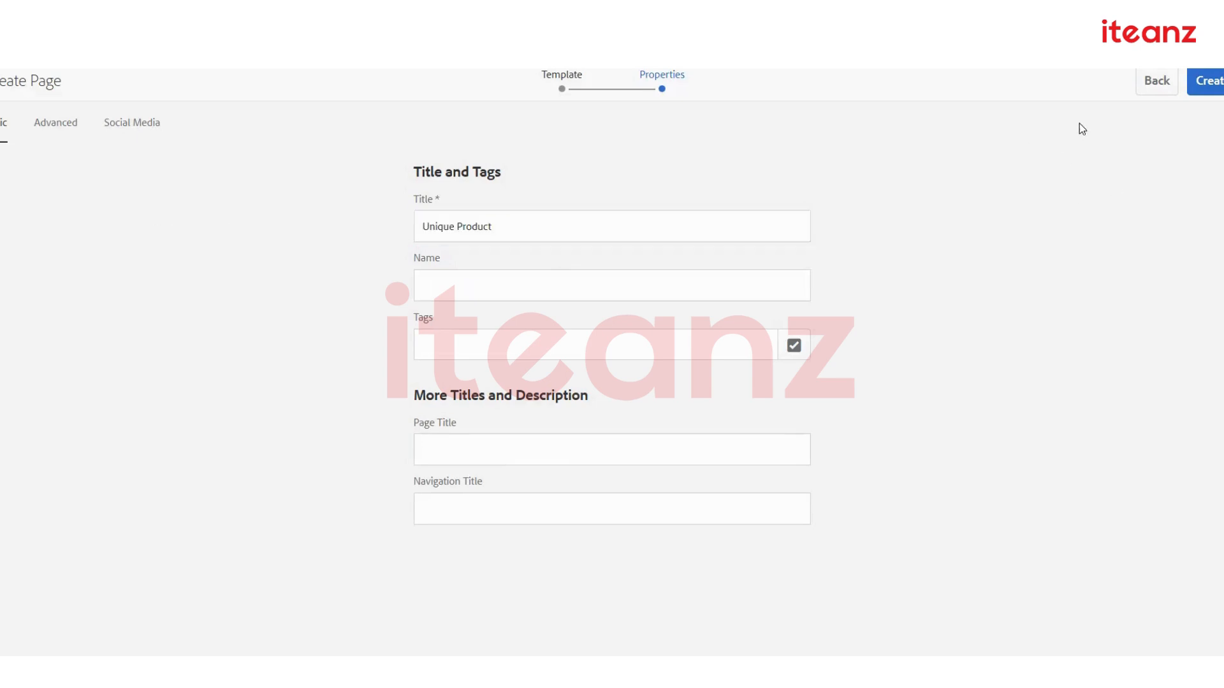
Create the Unique Product page and open it for editing.
{"action": "left_click", "coordinate": [1209, 84]}
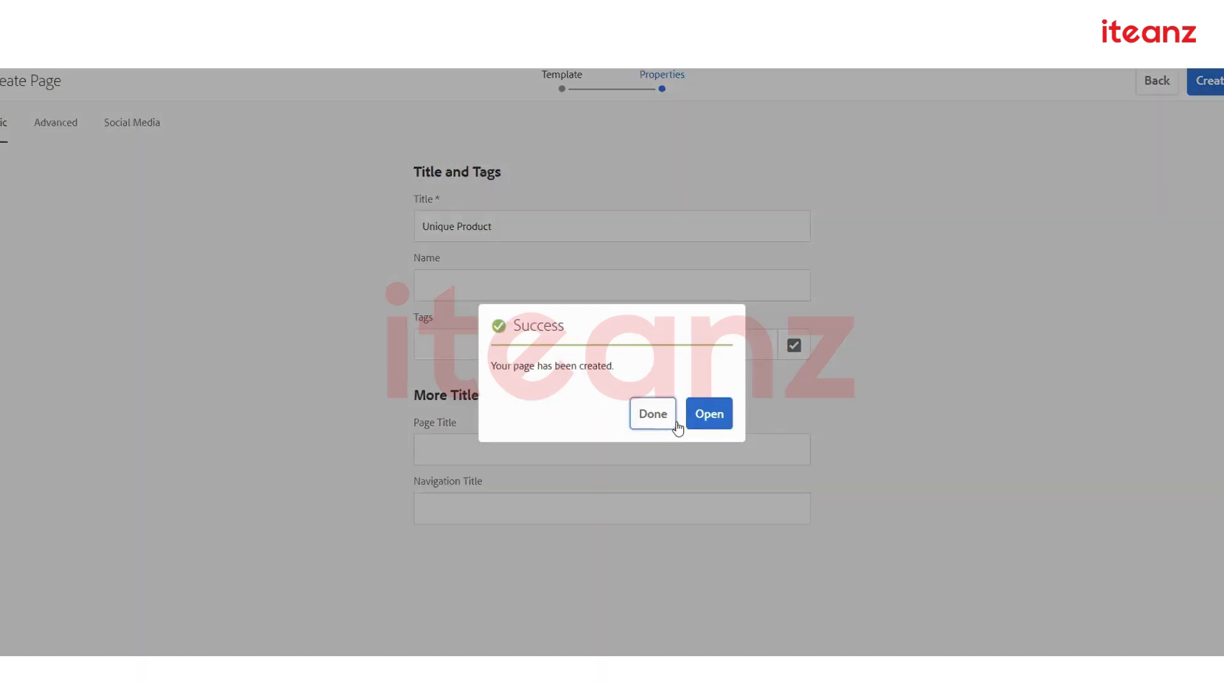
{"action": "left_click", "coordinate": [653, 416]}
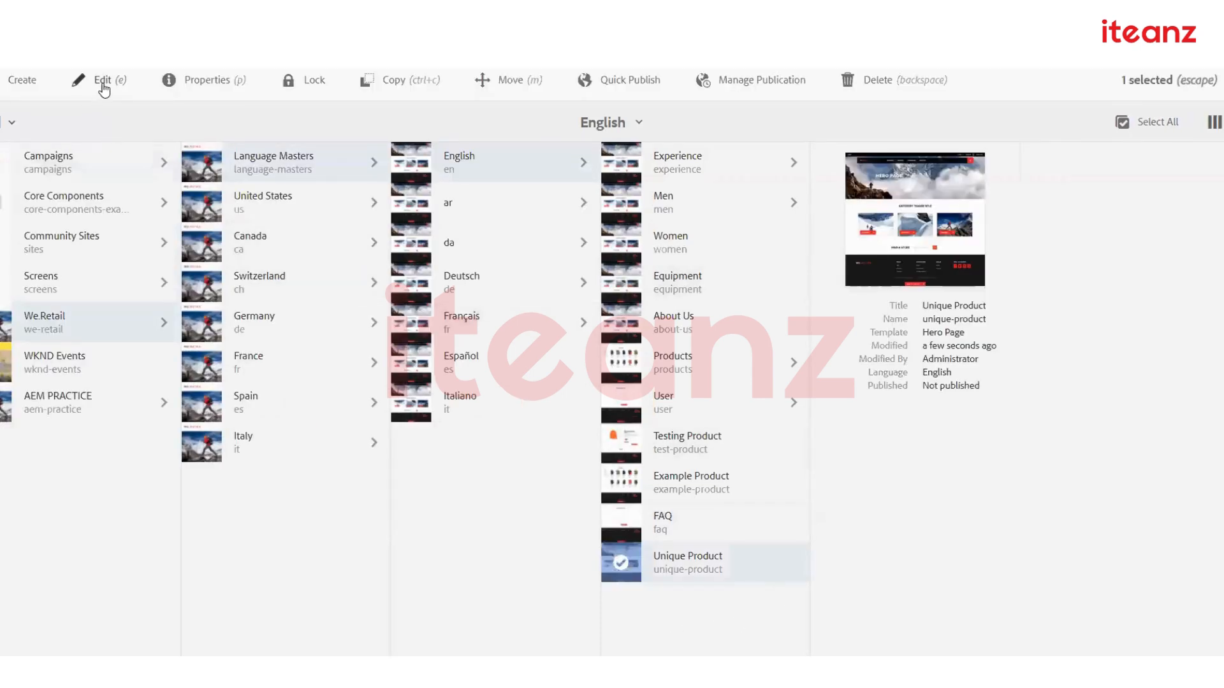
{"action": "left_click", "coordinate": [103, 81]}
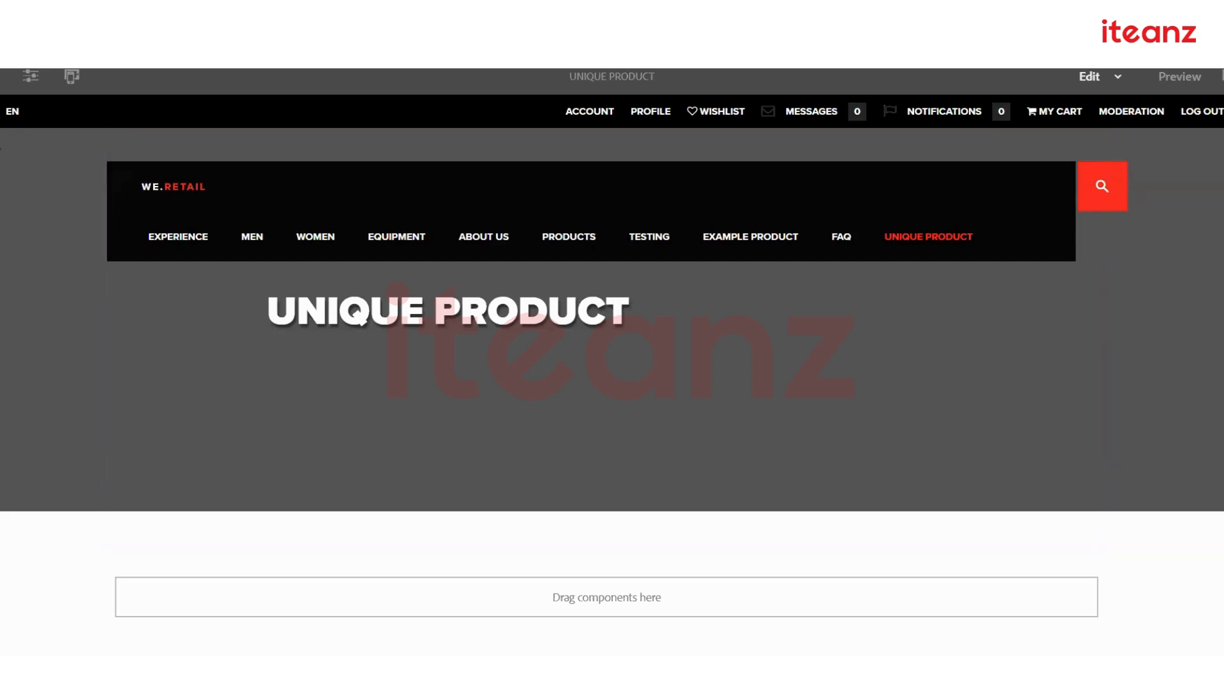
Look over the new page's hero area, empty layout container and footer.
{"action": "scroll", "coordinate": [355, 282], "scroll_direction": "down", "scroll_amount": 5}
{"action": "scroll", "coordinate": [103, 380], "scroll_direction": "up", "scroll_amount": 5}
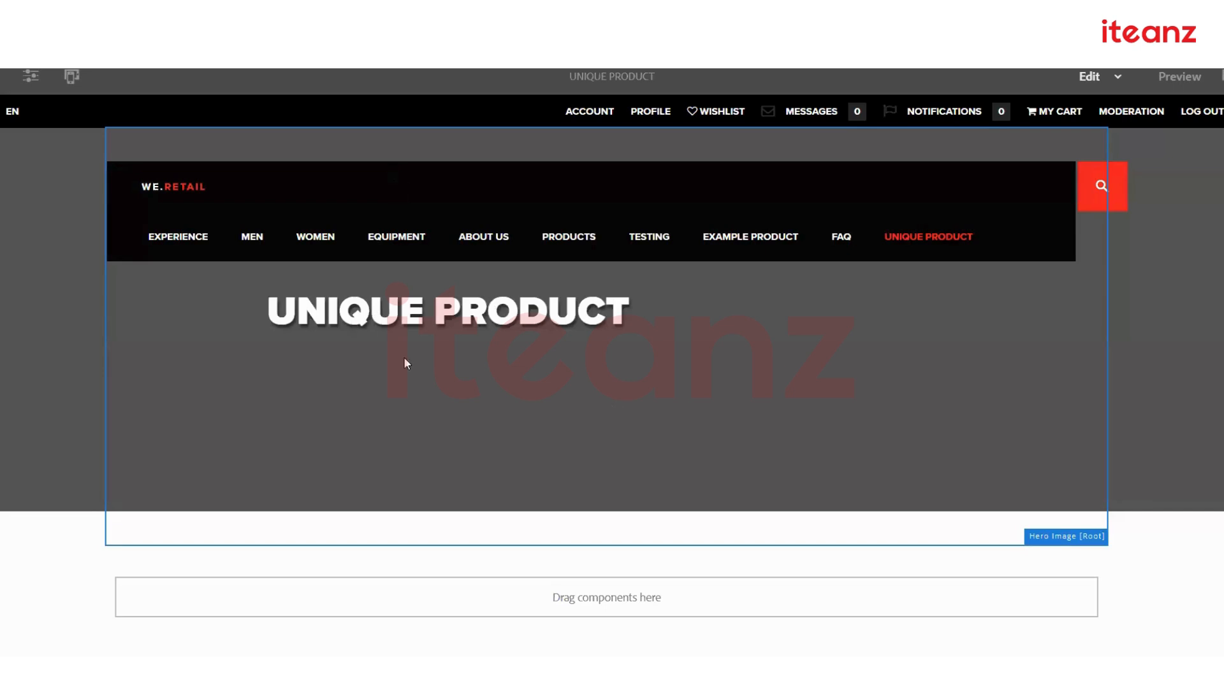
{"action": "scroll", "coordinate": [428, 362], "scroll_direction": "down", "scroll_amount": 4}
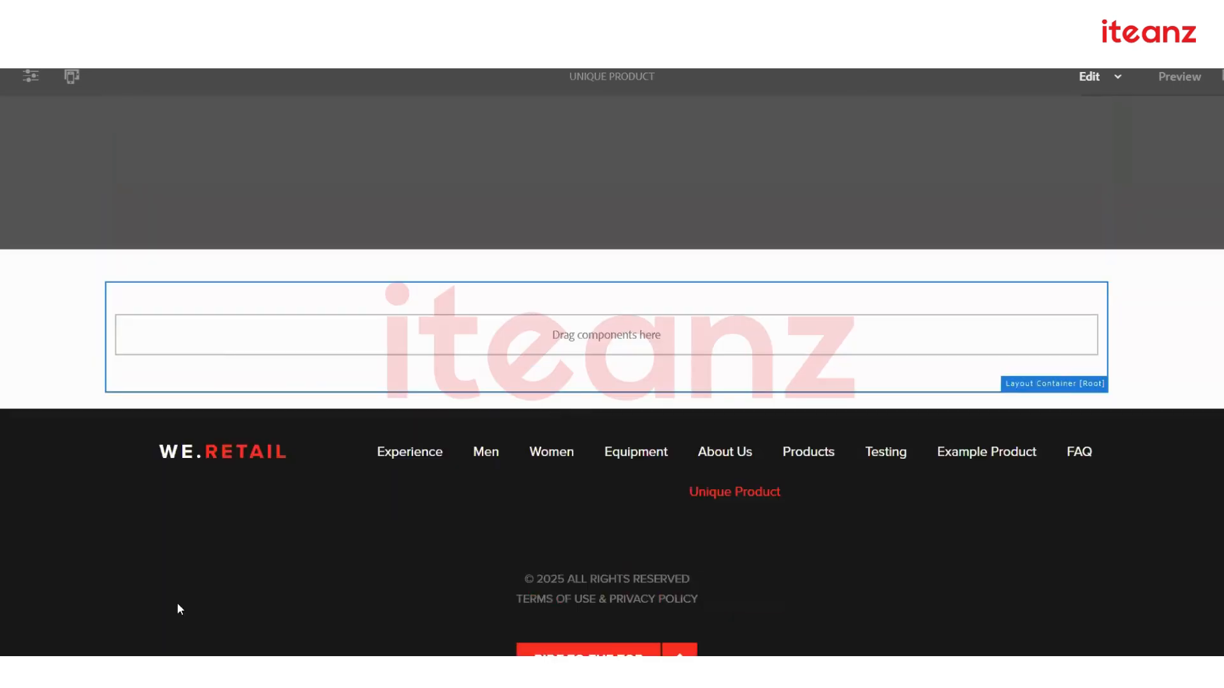
{"action": "left_click", "coordinate": [512, 337]}
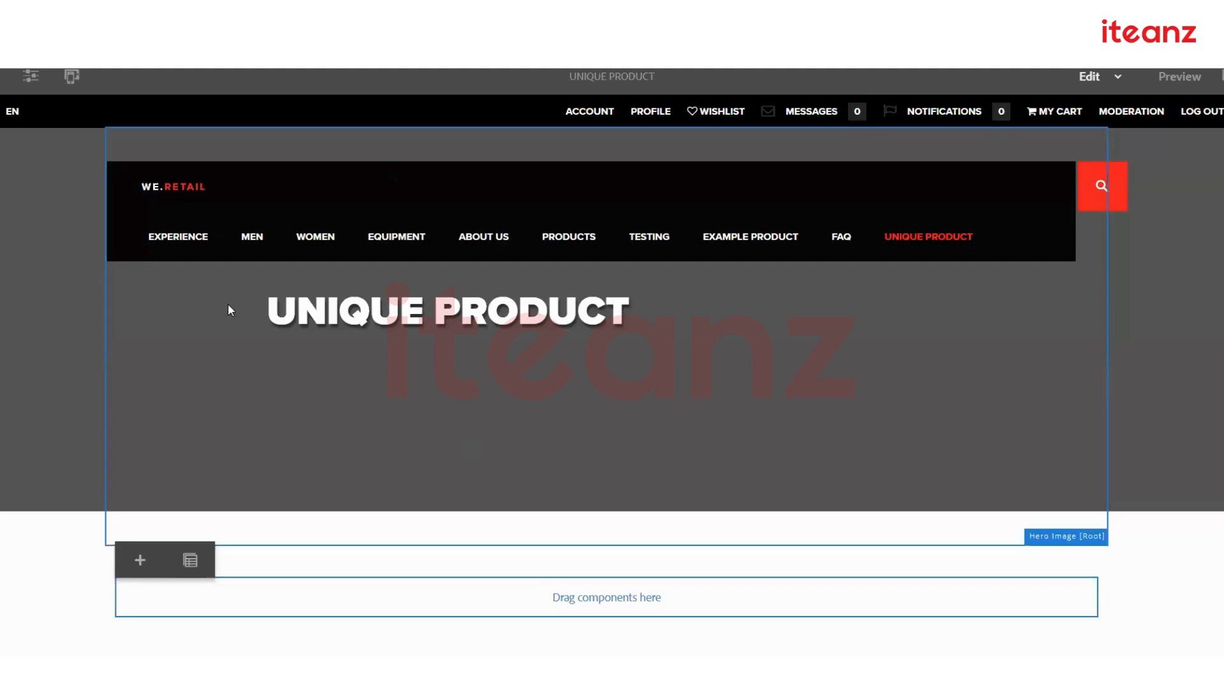
Examine the root Hero Image component's asset and property settings without saving any changes.
{"action": "double_click", "coordinate": [228, 306]}
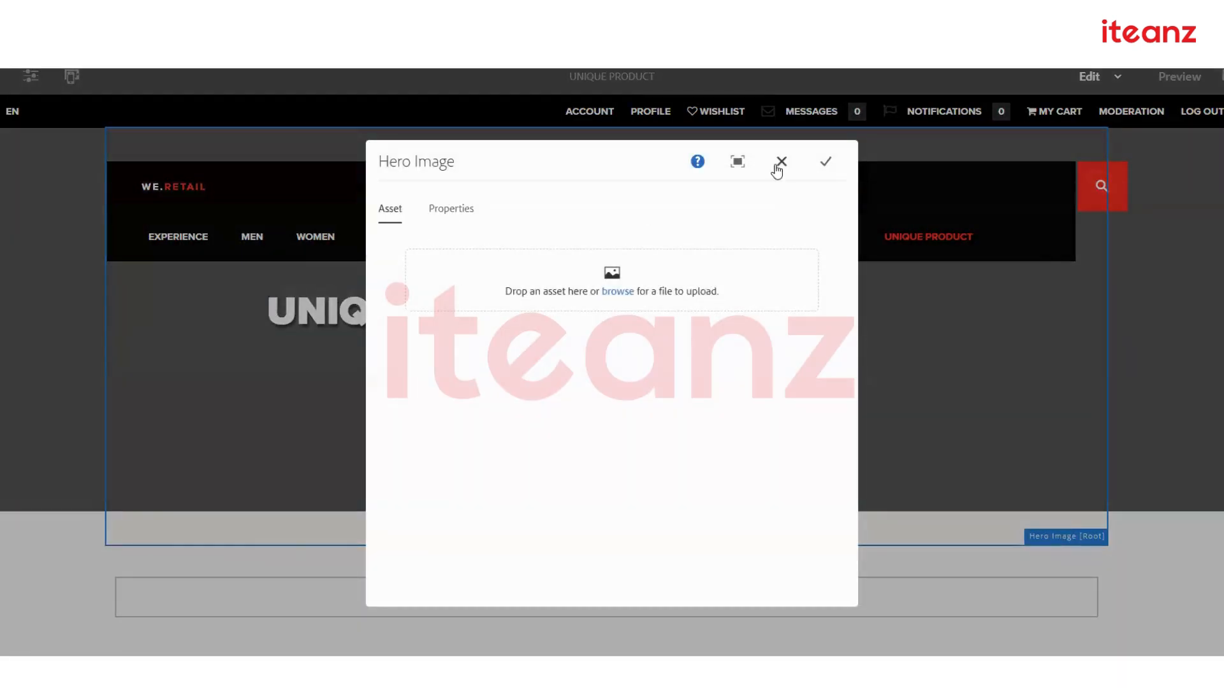
{"action": "left_click", "coordinate": [781, 163]}
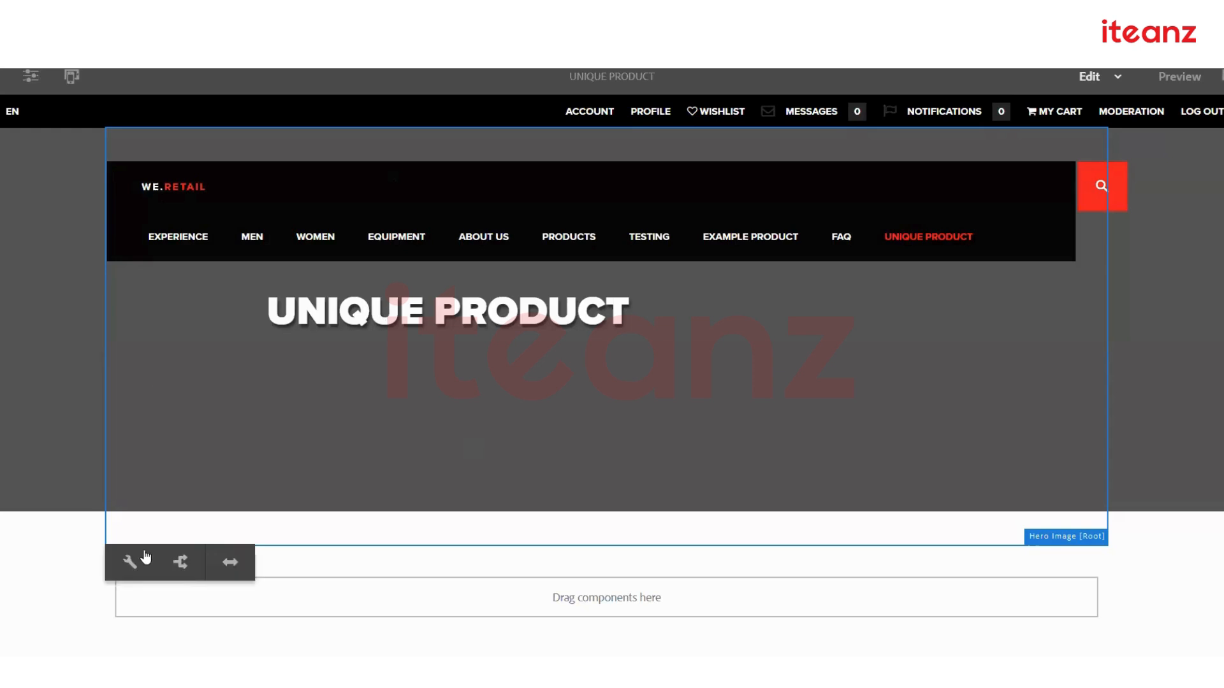
{"action": "left_click", "coordinate": [129, 559]}
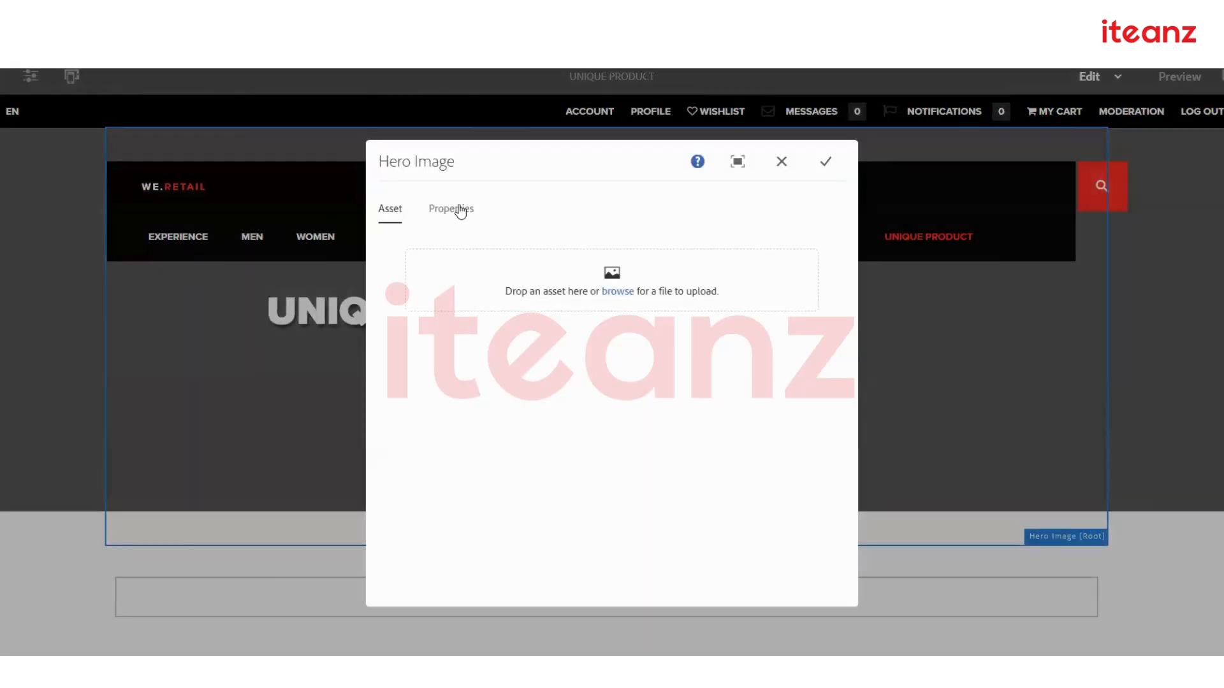
{"action": "left_click", "coordinate": [454, 208]}
{"action": "left_click", "coordinate": [437, 327]}
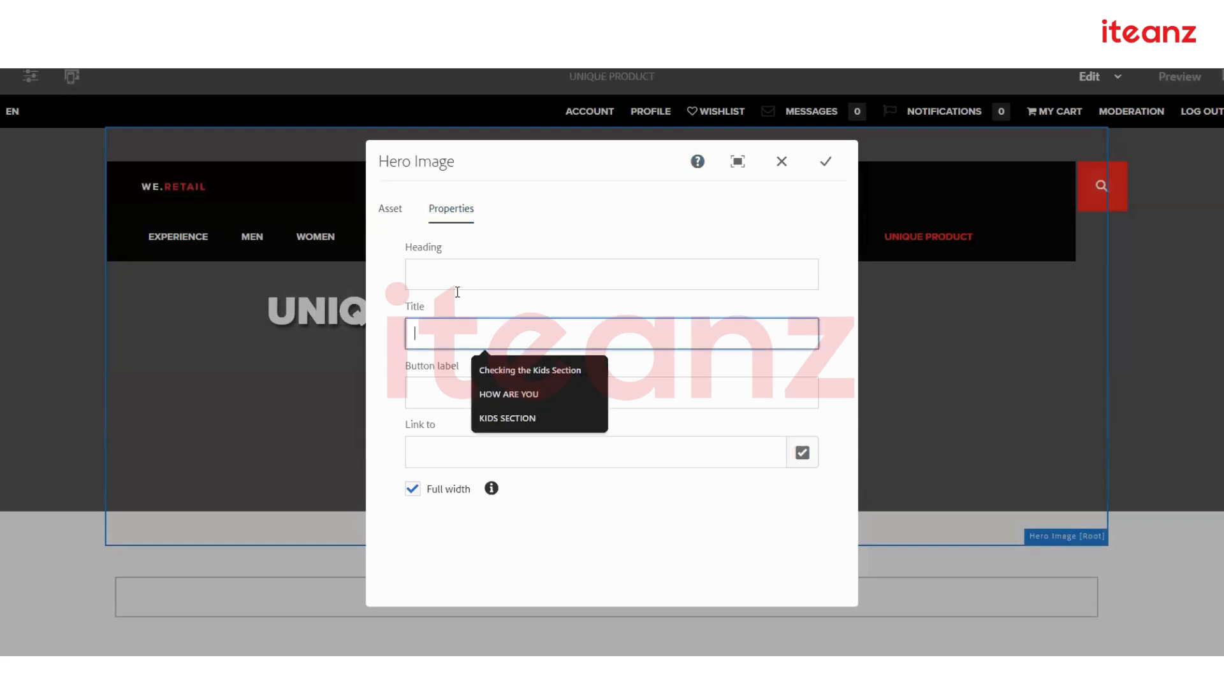
{"action": "left_click", "coordinate": [457, 280]}
{"action": "left_click", "coordinate": [447, 401]}
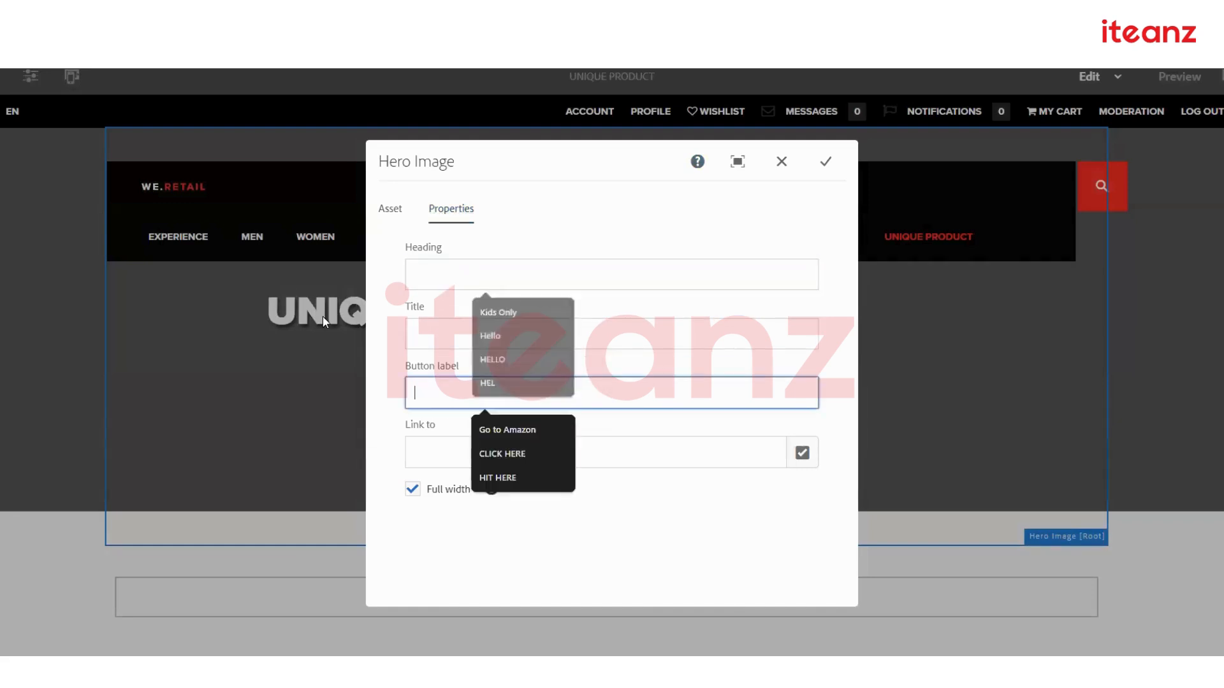
{"action": "left_click", "coordinate": [782, 161]}
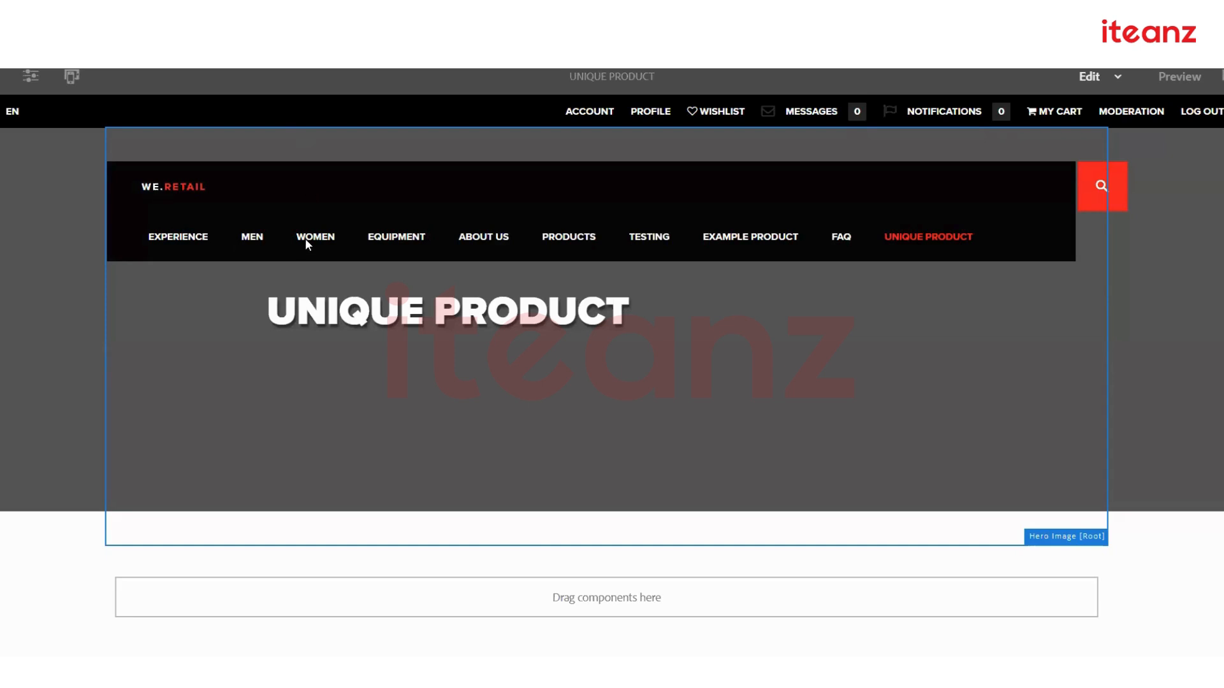
{"action": "left_click", "coordinate": [260, 170]}
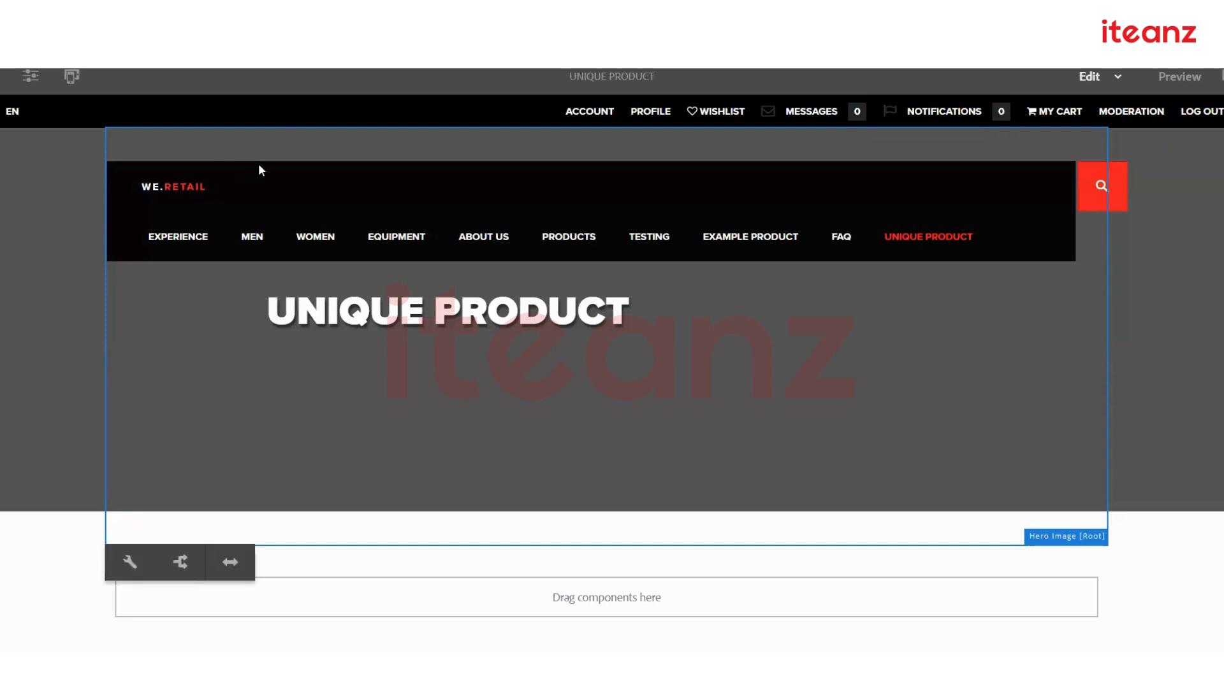
{"action": "left_click", "coordinate": [131, 563]}
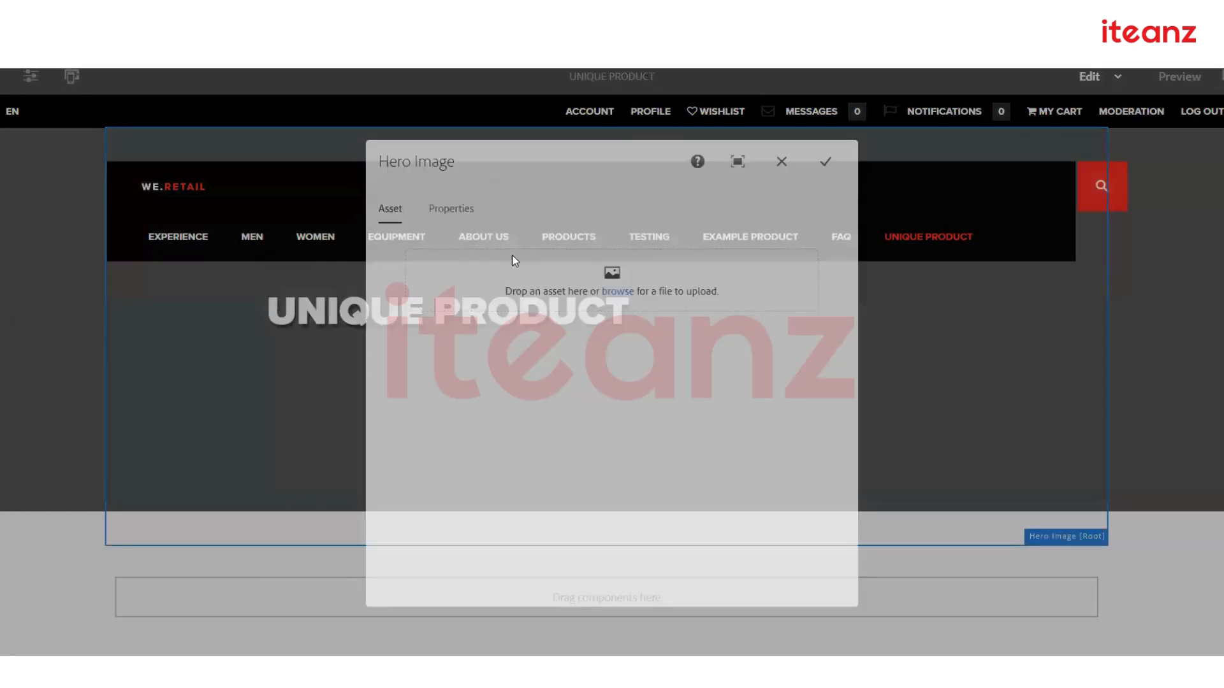
{"action": "left_click", "coordinate": [448, 211]}
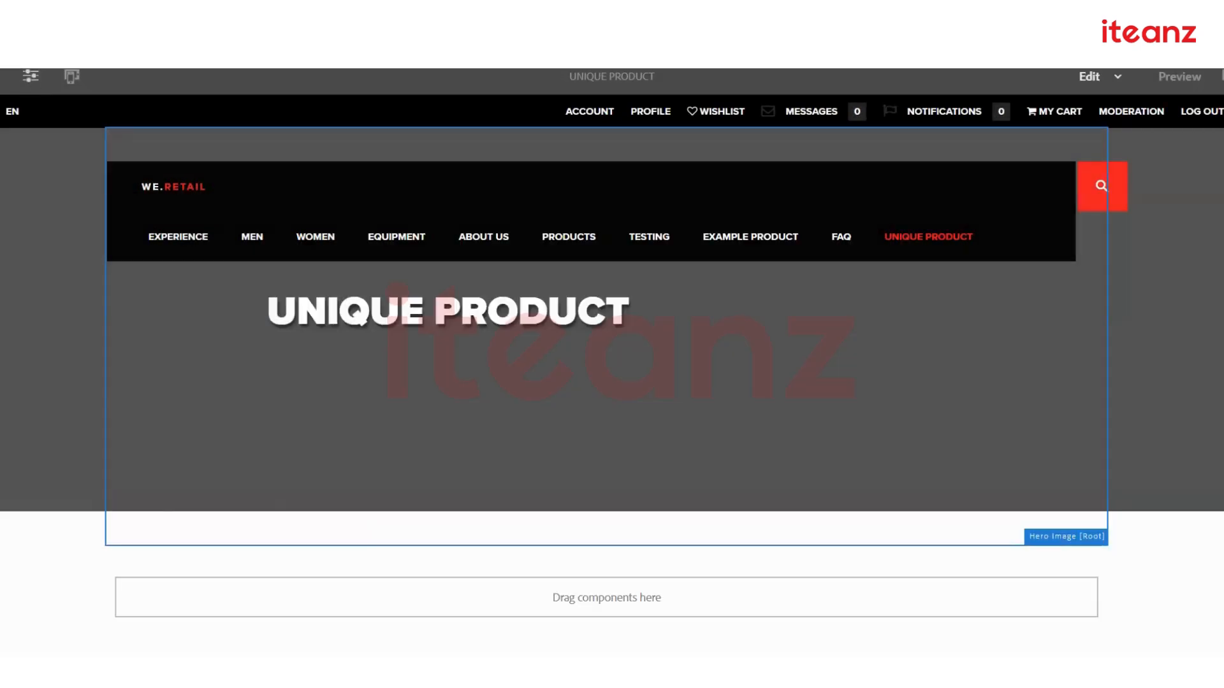
Show the Assets browser beside the page, select the root Hero Image, and hide the browser again.
{"action": "left_click", "coordinate": [3, 77]}
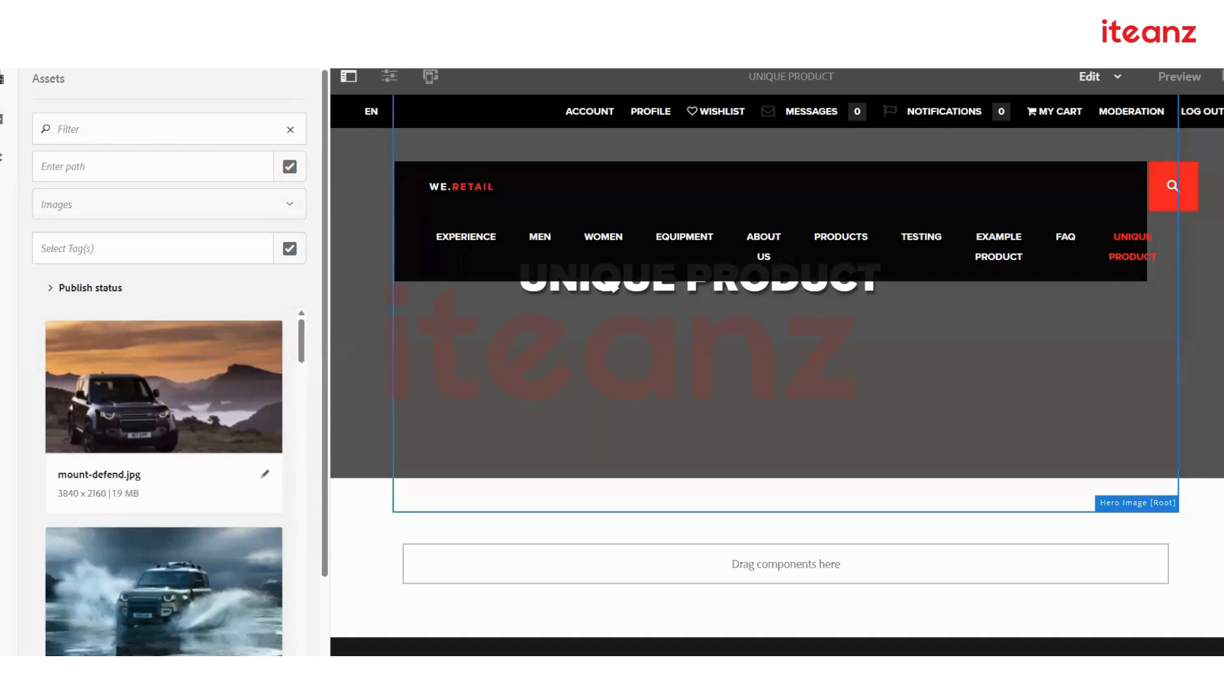
{"action": "left_click", "coordinate": [599, 368]}
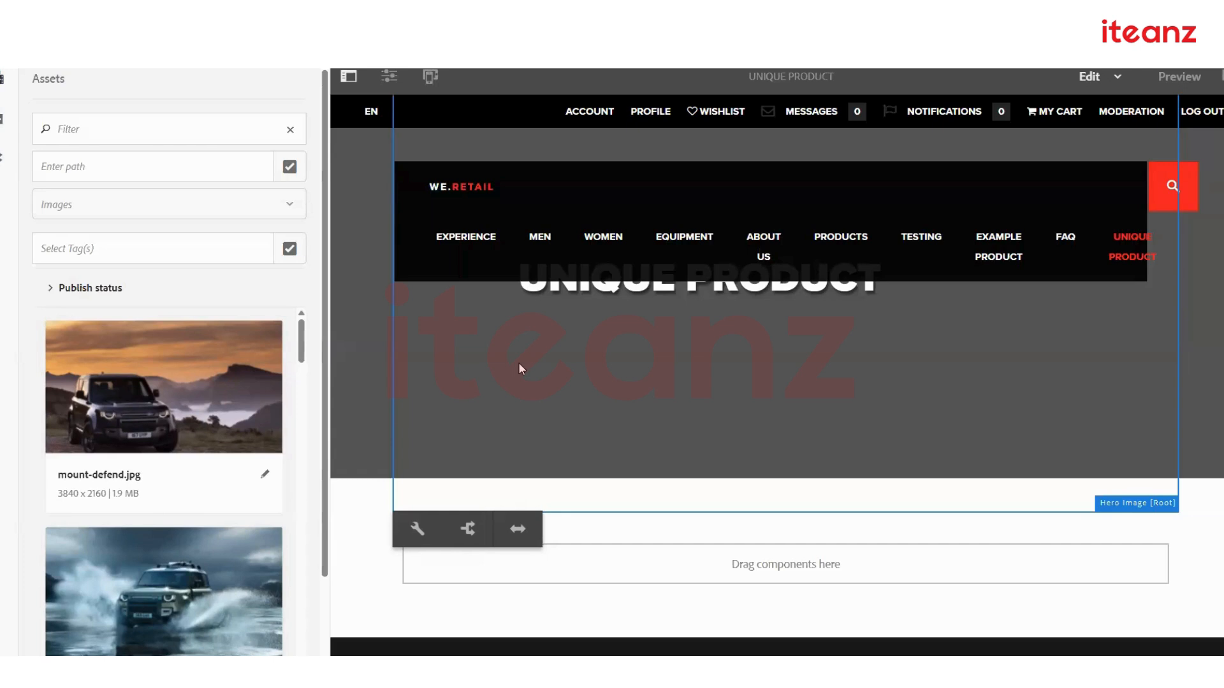
{"action": "left_click", "coordinate": [348, 76]}
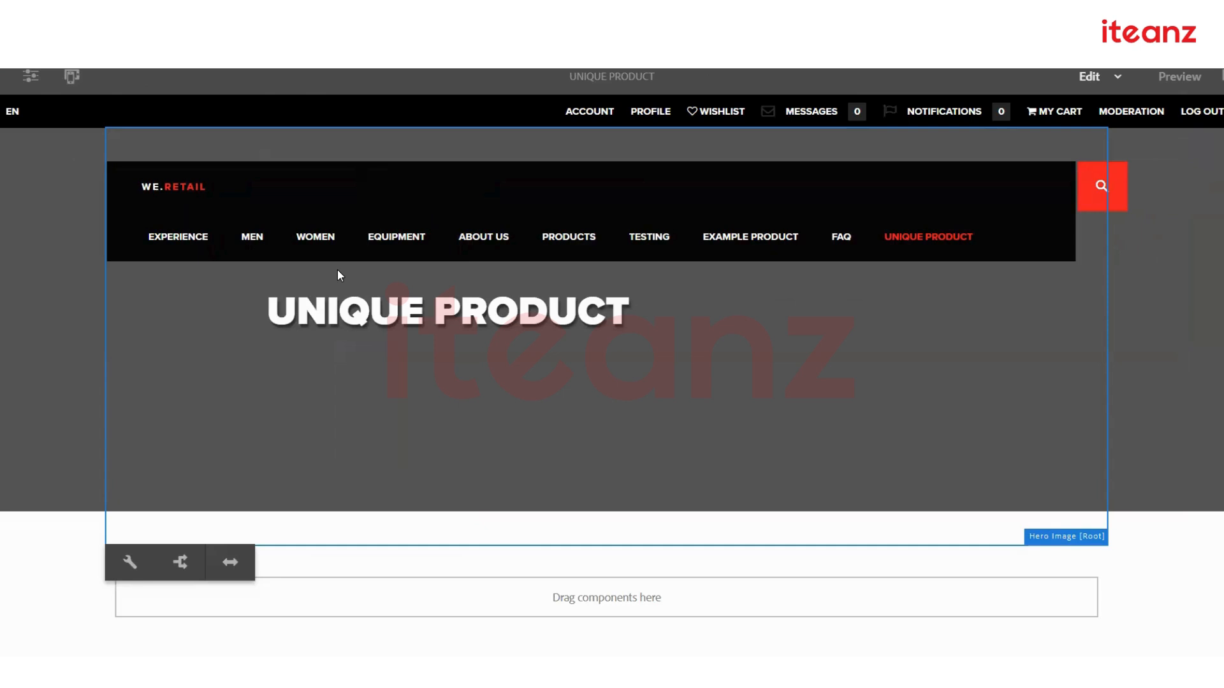
Insert a Hero Image component into the page's empty layout container.
{"action": "left_click", "coordinate": [319, 599]}
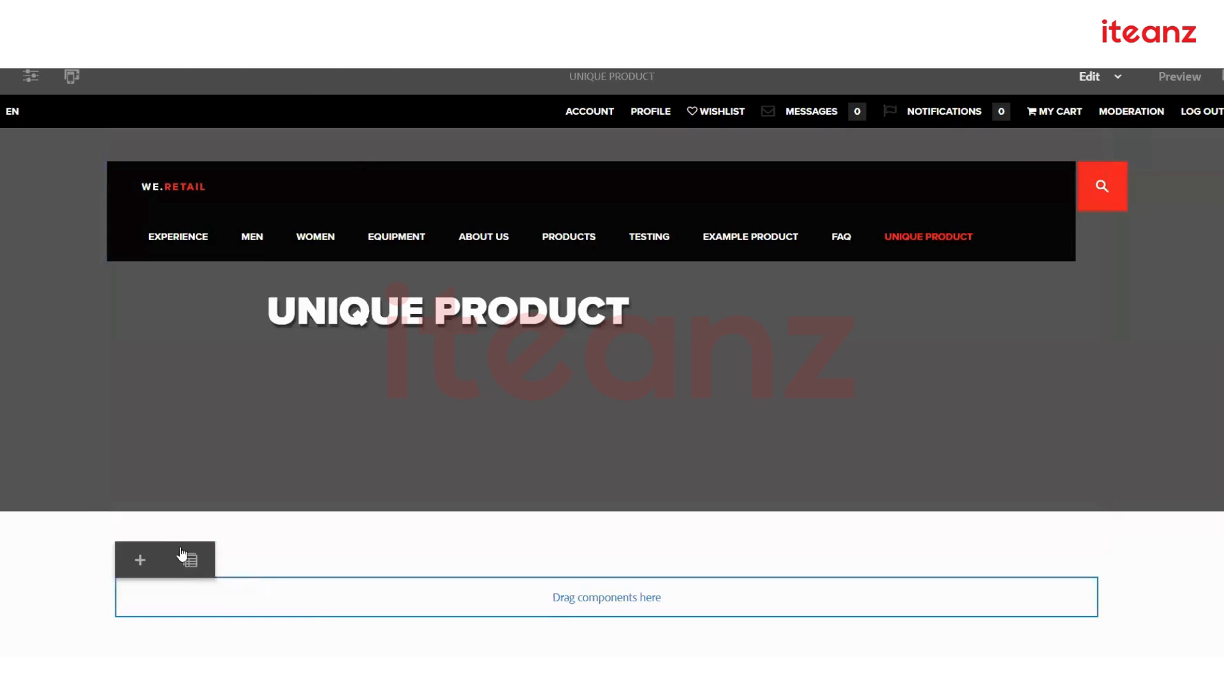
{"action": "left_click", "coordinate": [140, 561]}
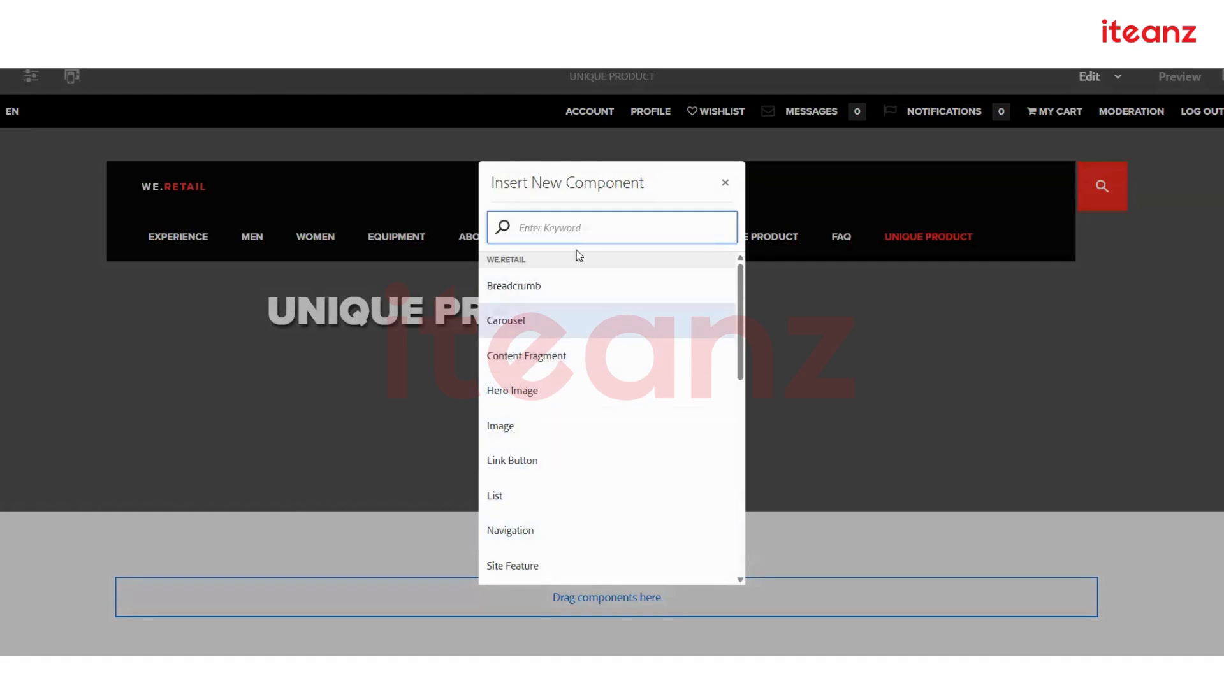
{"action": "left_click", "coordinate": [537, 399]}
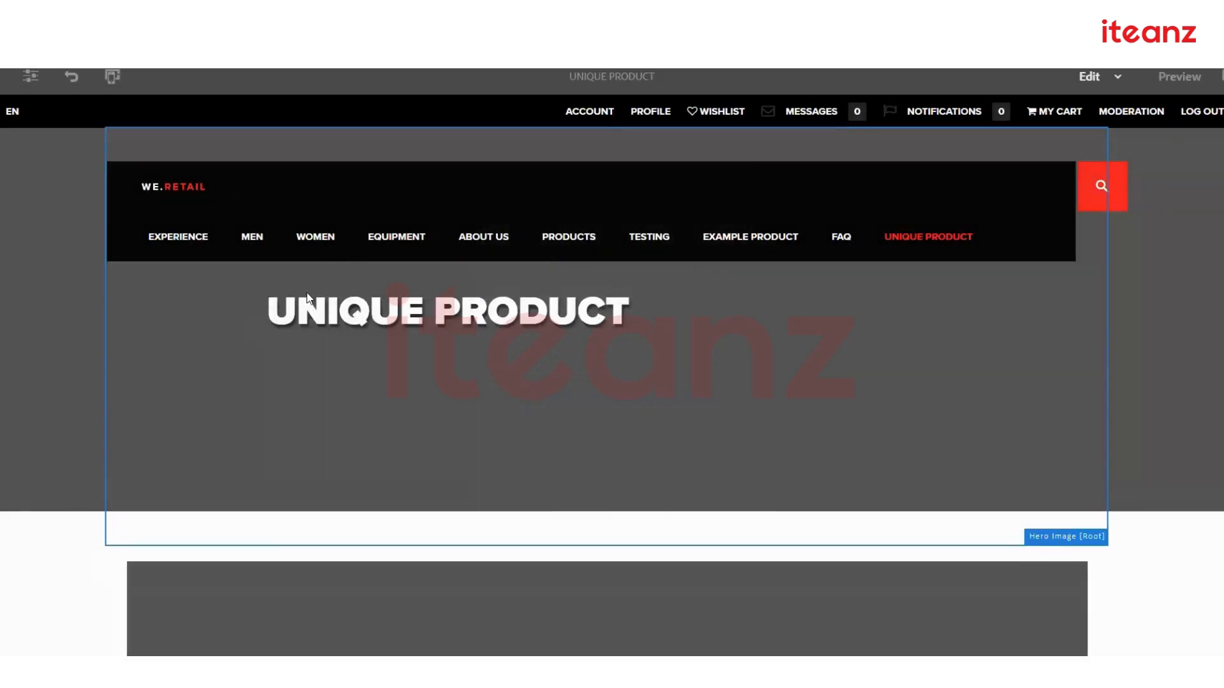
Delete the added Hero Image component from the layout container.
{"action": "scroll", "coordinate": [519, 276], "scroll_direction": "down", "scroll_amount": 8}
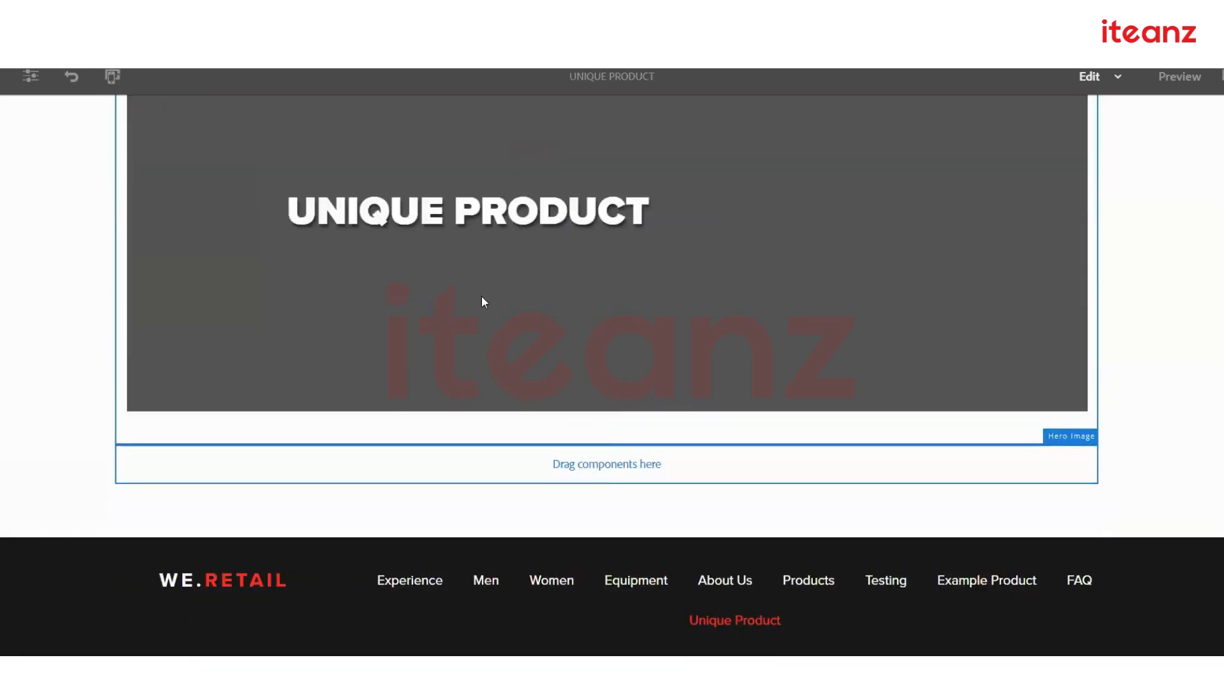
{"action": "left_click", "coordinate": [483, 302]}
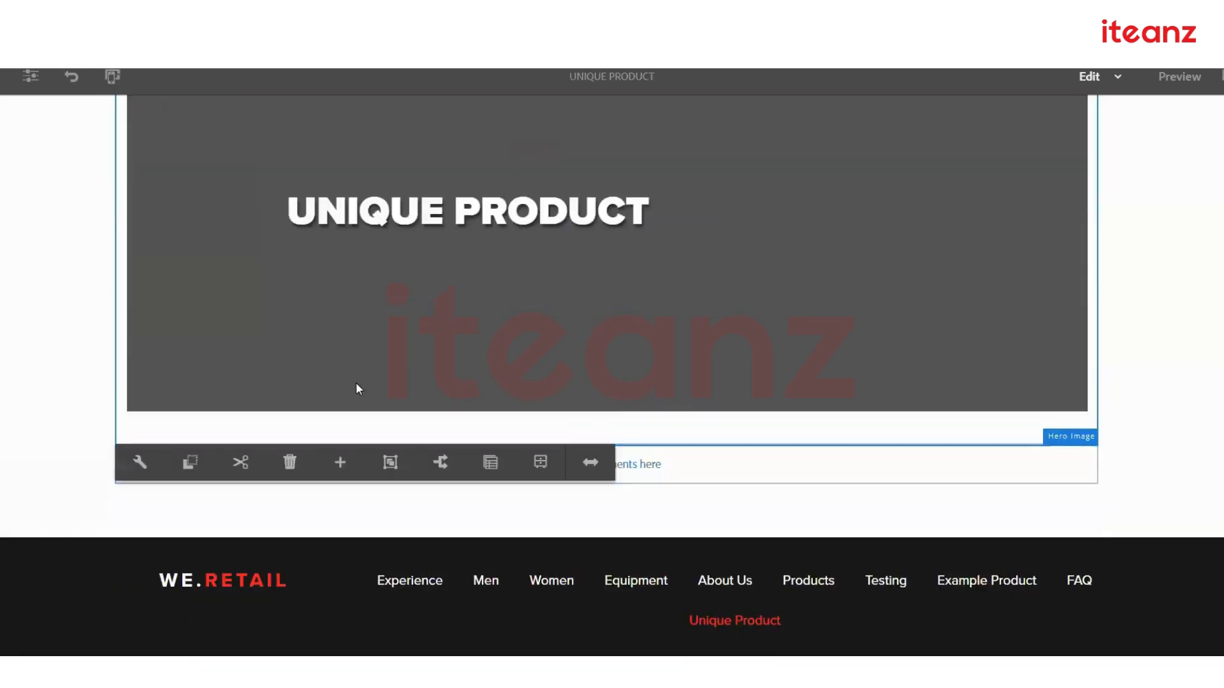
{"action": "left_click", "coordinate": [293, 463]}
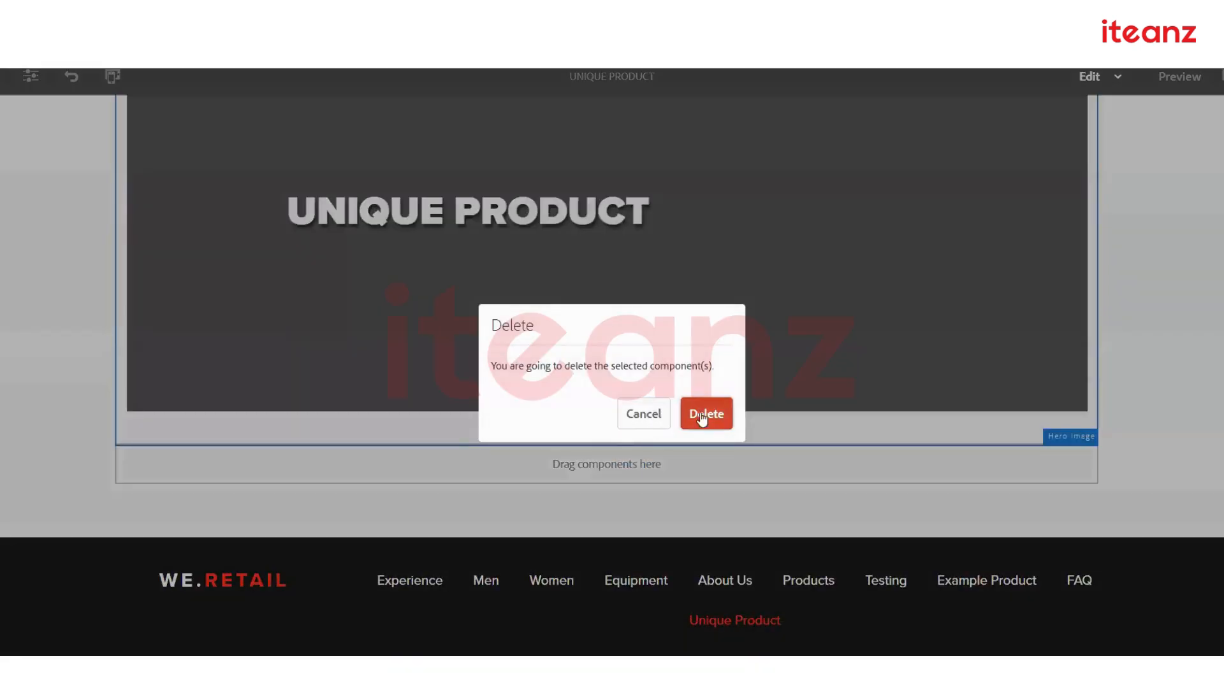
{"action": "left_click", "coordinate": [706, 414]}
Insert a We.Retail Title component into the layout container below the hero area.
{"action": "scroll", "coordinate": [471, 340], "scroll_direction": "up", "scroll_amount": 6}
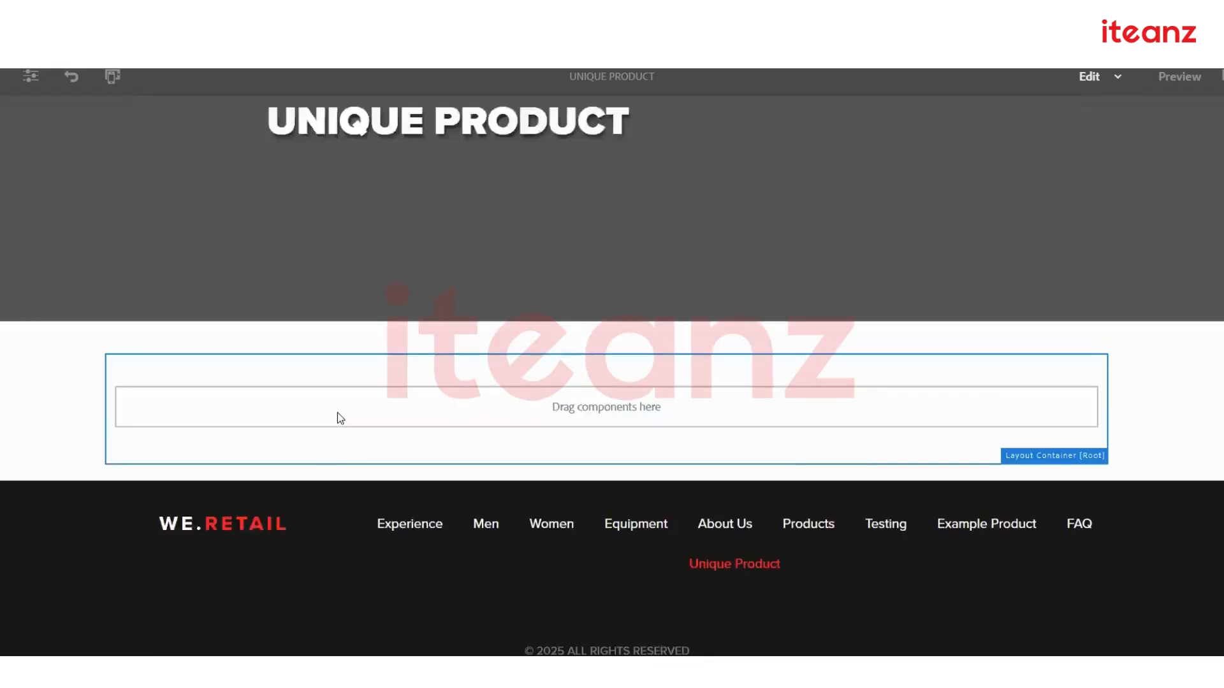
{"action": "left_click", "coordinate": [151, 518]}
{"action": "left_click", "coordinate": [140, 493]}
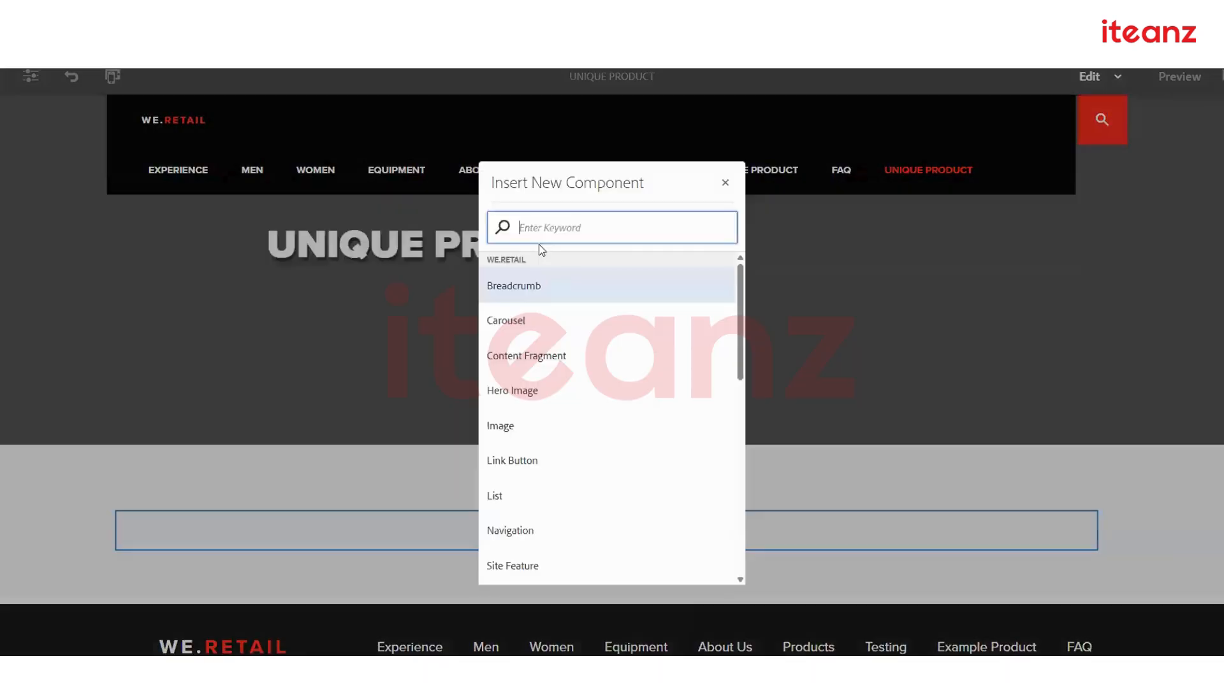
{"action": "scroll", "coordinate": [555, 510], "scroll_direction": "down", "scroll_amount": 2}
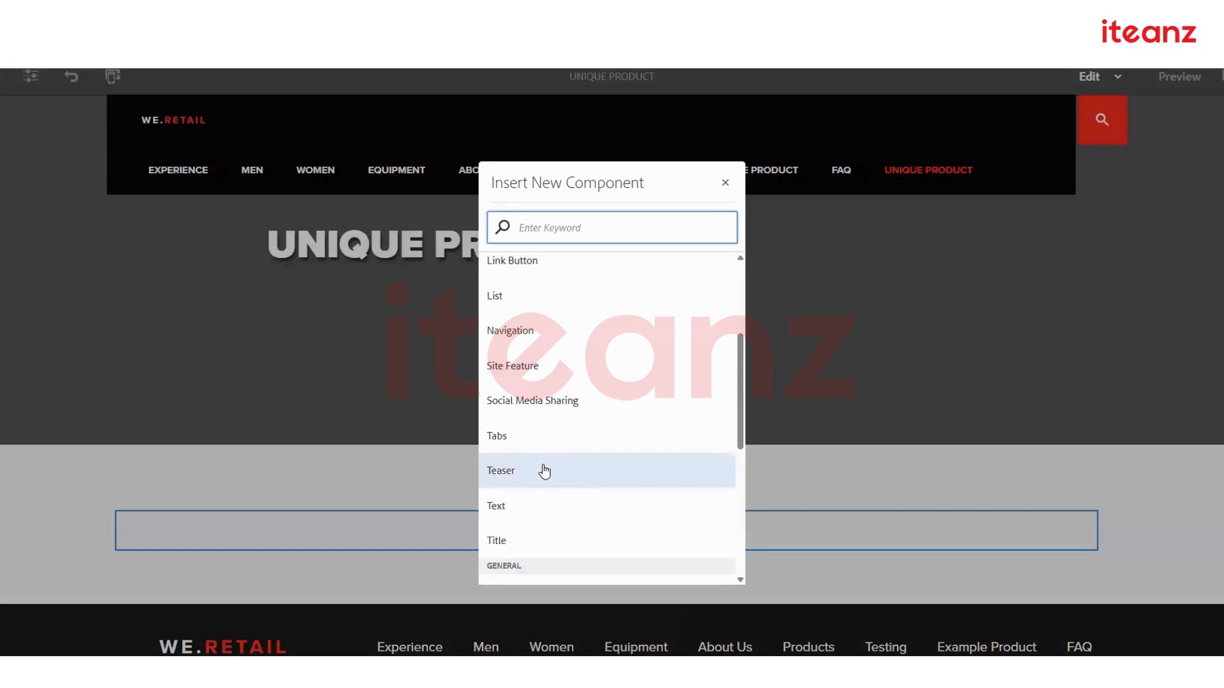
{"action": "left_click", "coordinate": [504, 543]}
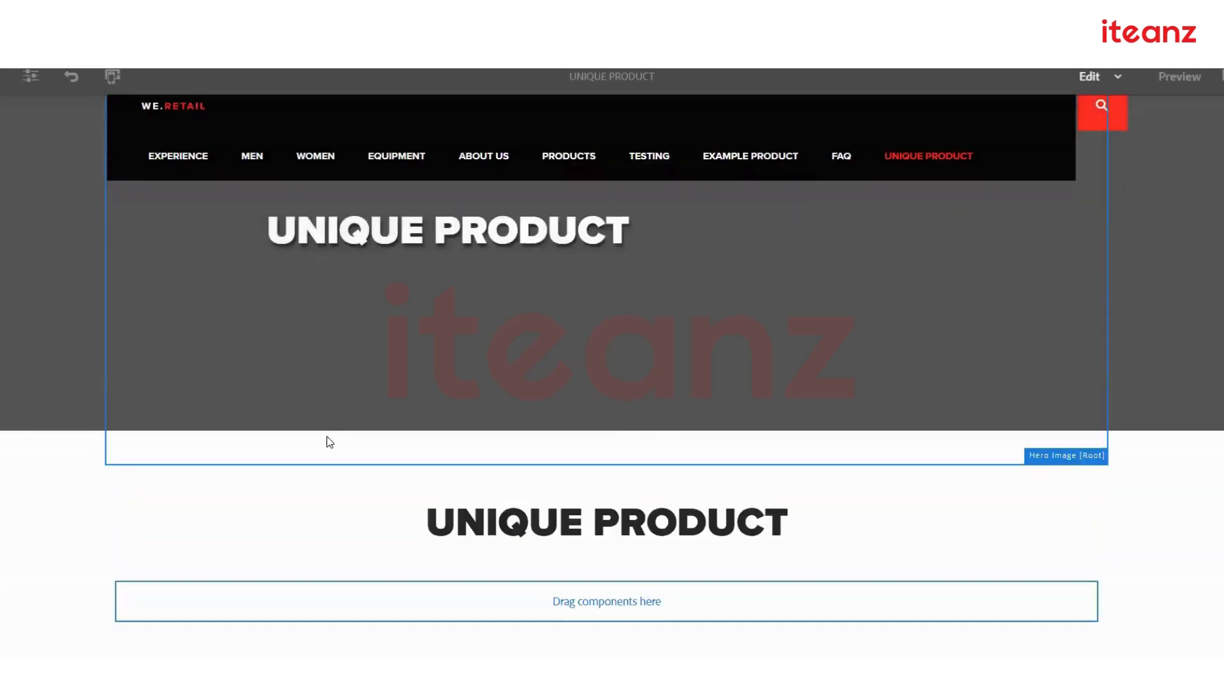
Insert a We.Retail Image component into the layout container below the page title.
{"action": "scroll", "coordinate": [319, 414], "scroll_direction": "down", "scroll_amount": 5}
{"action": "left_click", "coordinate": [150, 343]}
{"action": "left_click", "coordinate": [132, 324]}
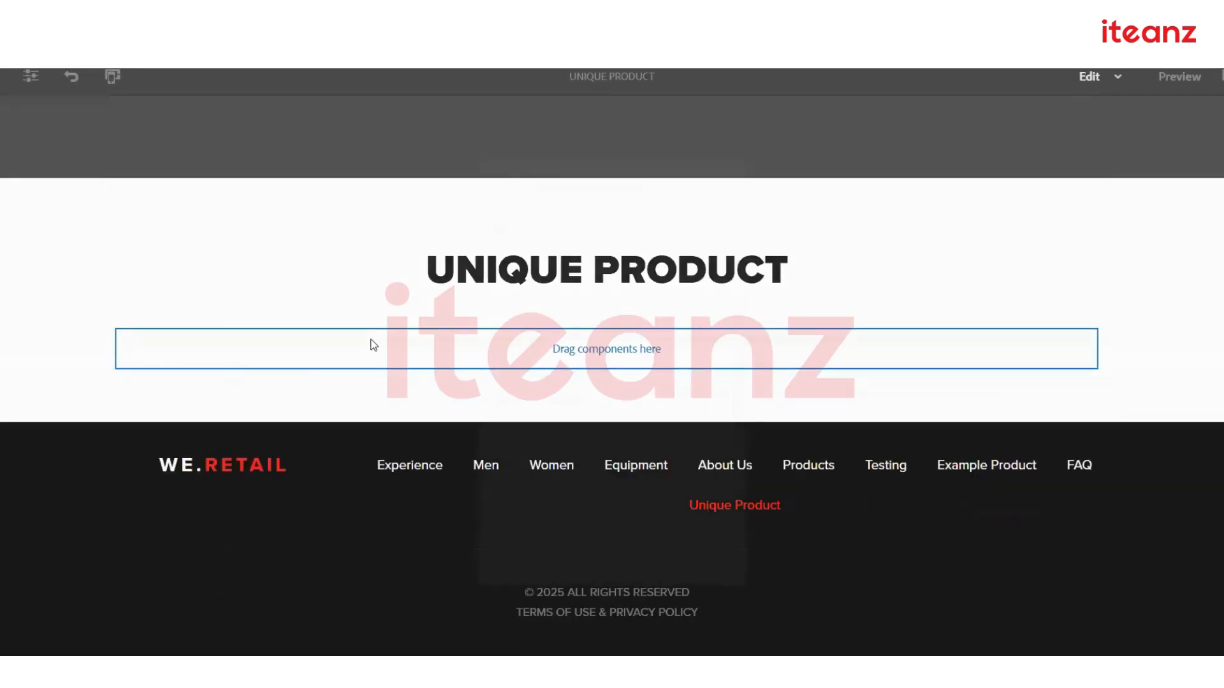
{"action": "scroll", "coordinate": [546, 457], "scroll_direction": "up", "scroll_amount": 3}
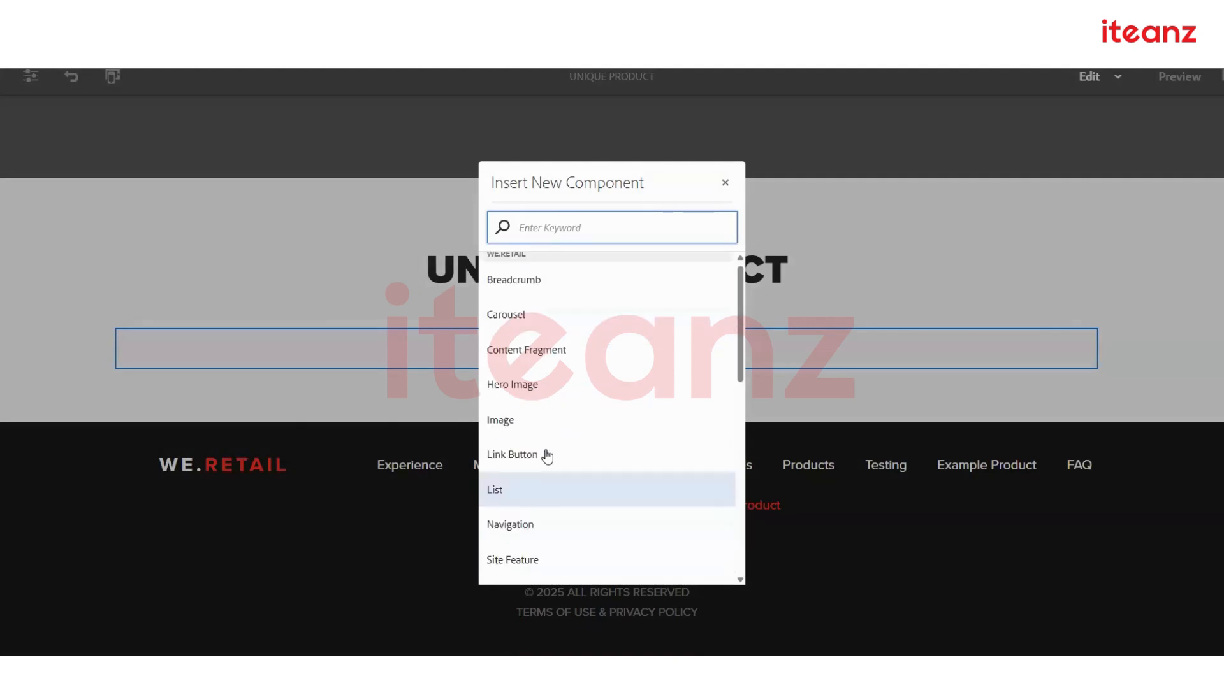
{"action": "left_click", "coordinate": [458, 387]}
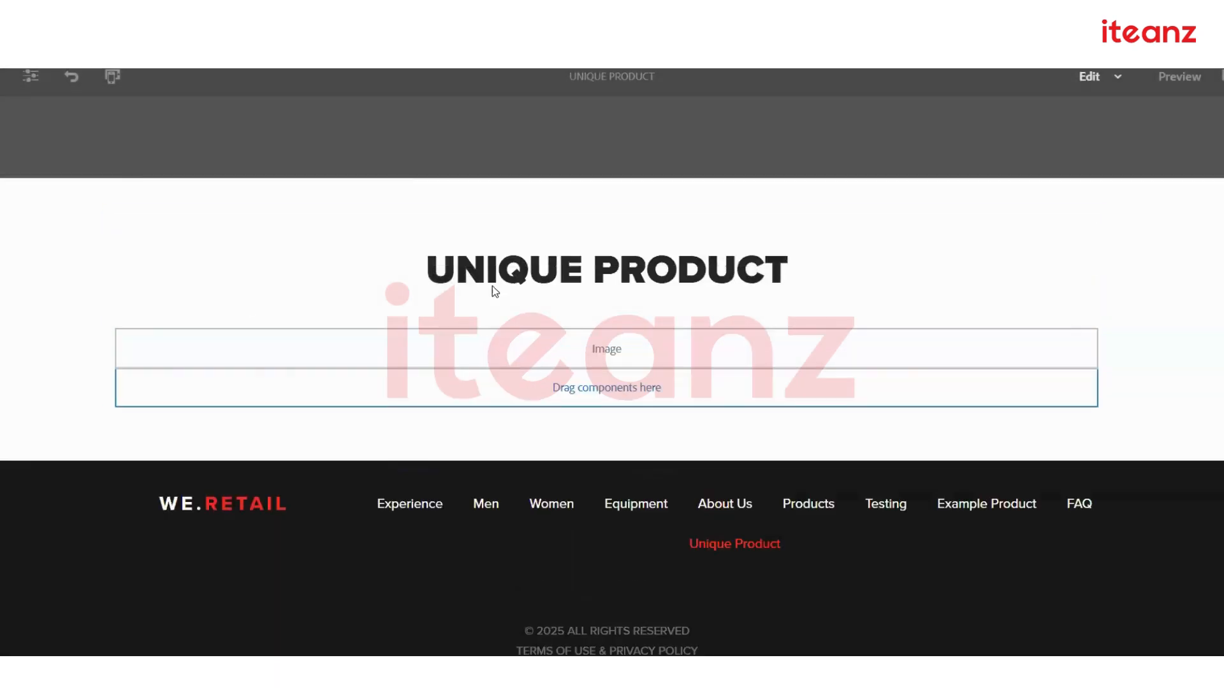
{"action": "left_click", "coordinate": [308, 346]}
{"action": "left_click", "coordinate": [140, 312]}
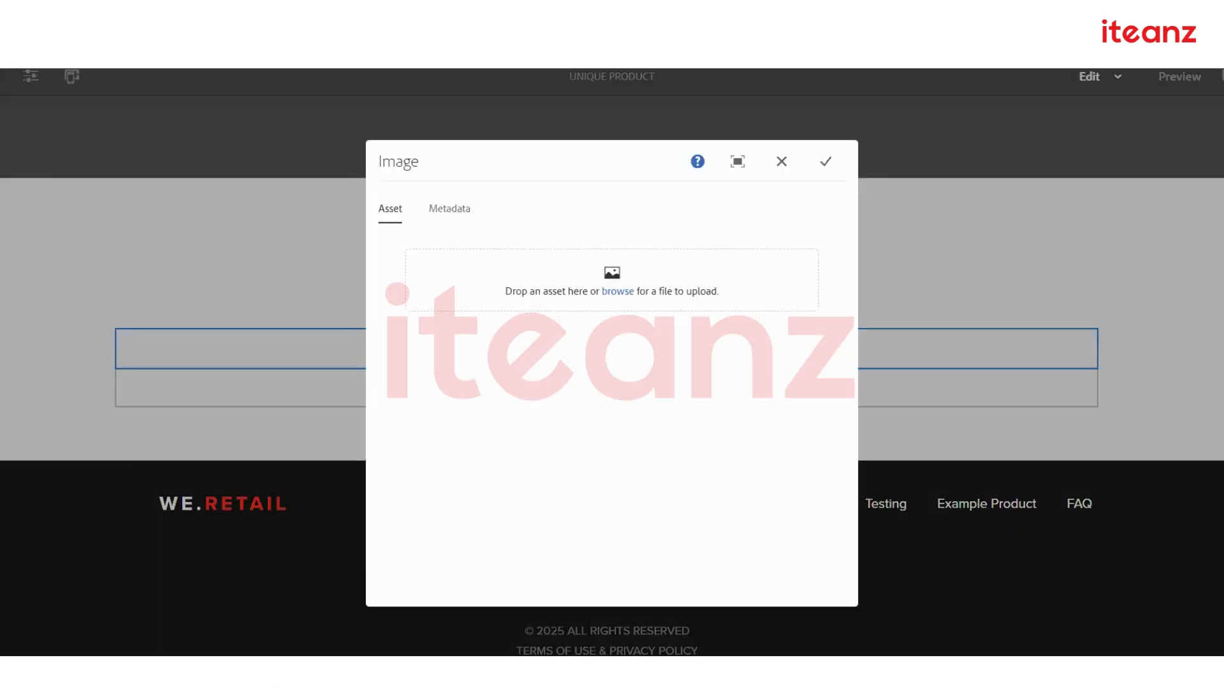
{"action": "left_click", "coordinate": [781, 165]}
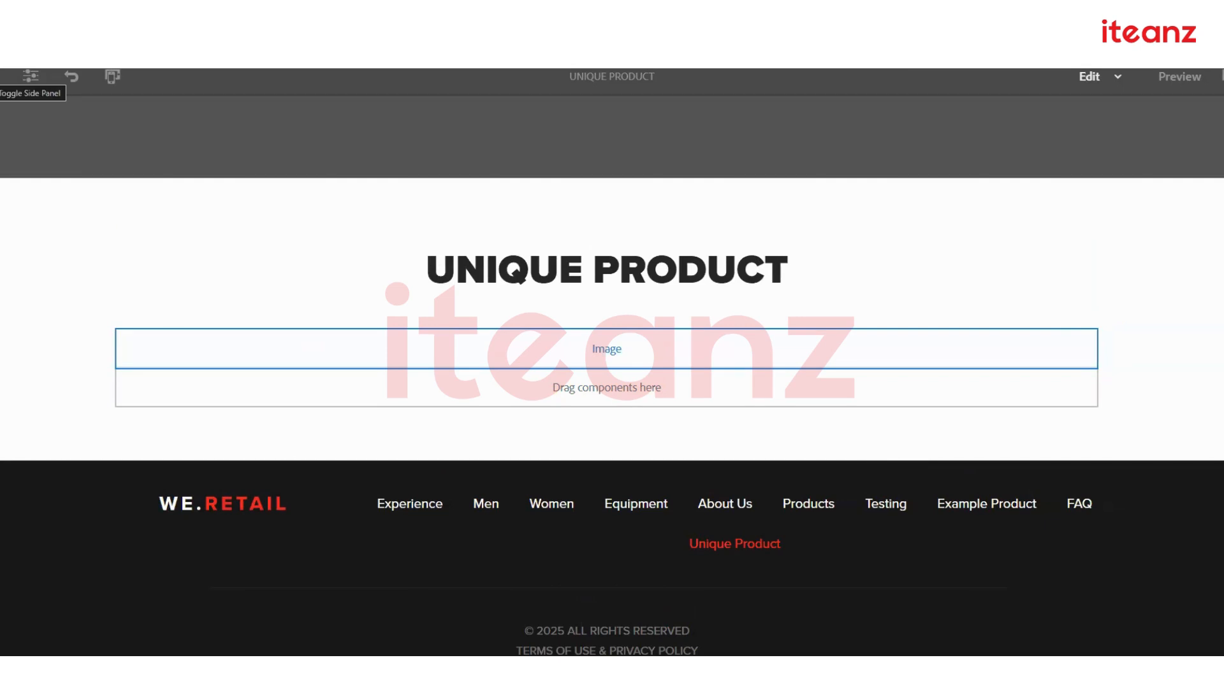
Assign the asset mount-defend.jpg to the Image component below the Unique Product title.
{"action": "left_click", "coordinate": [348, 89]}
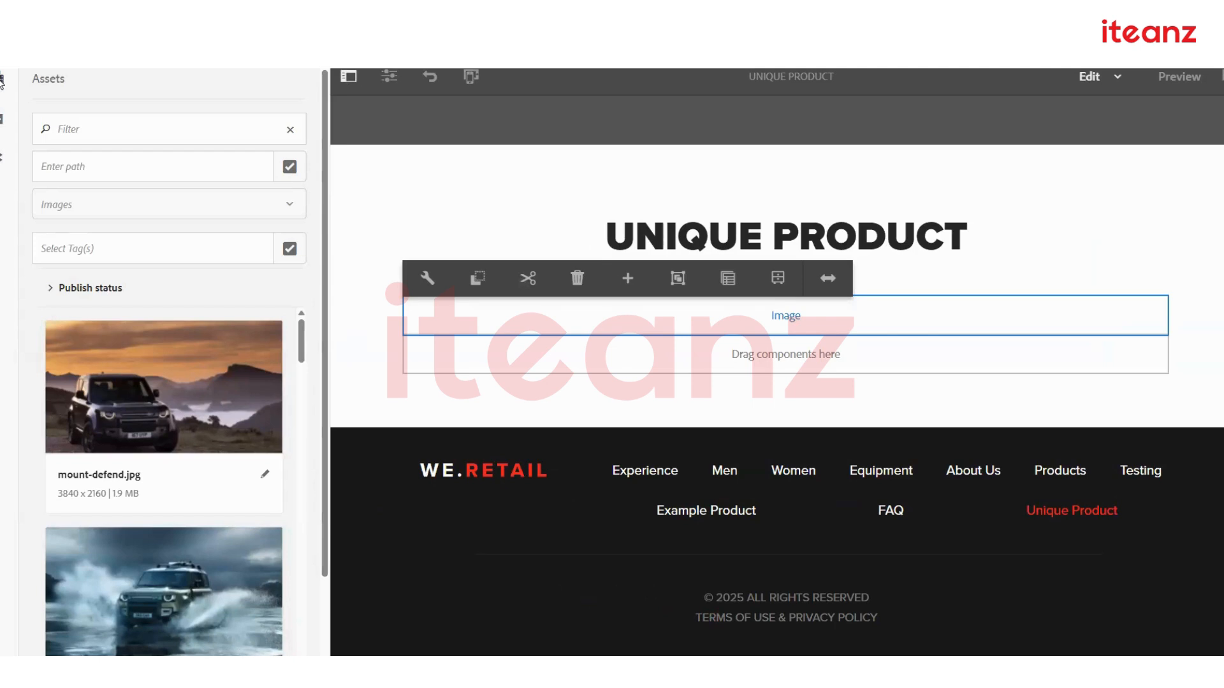
{"action": "left_click", "coordinate": [418, 290]}
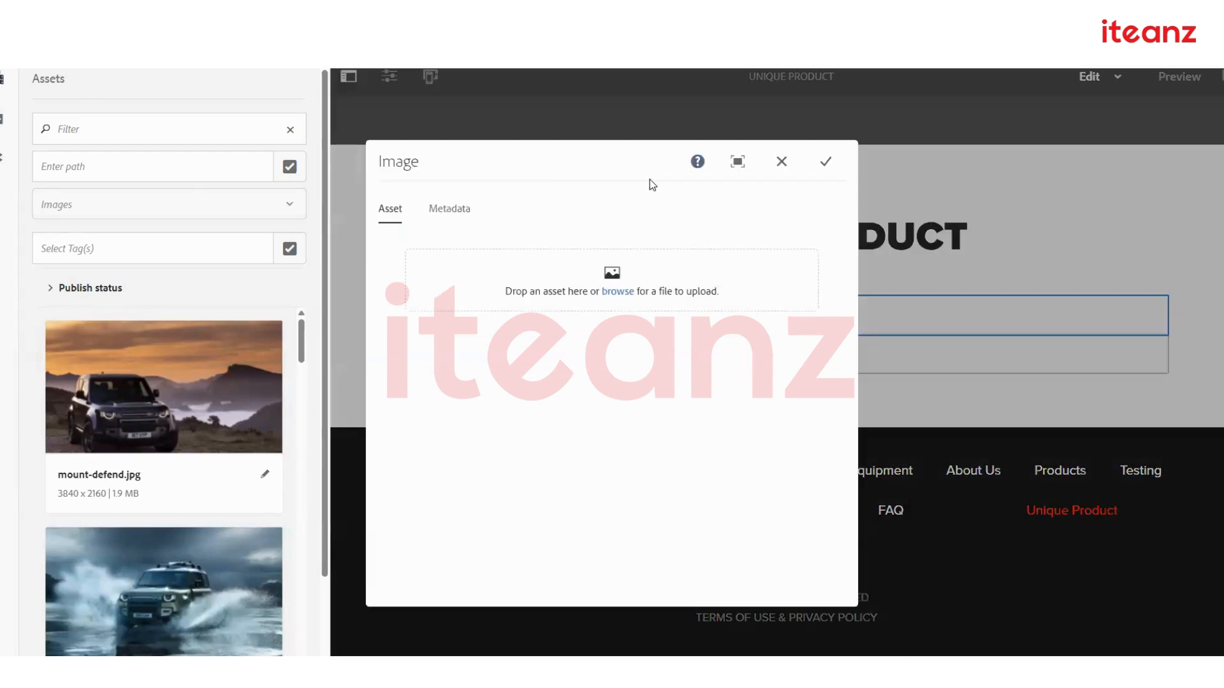
{"action": "left_click_drag", "start_coordinate": [538, 170], "coordinate": [655, 117]}
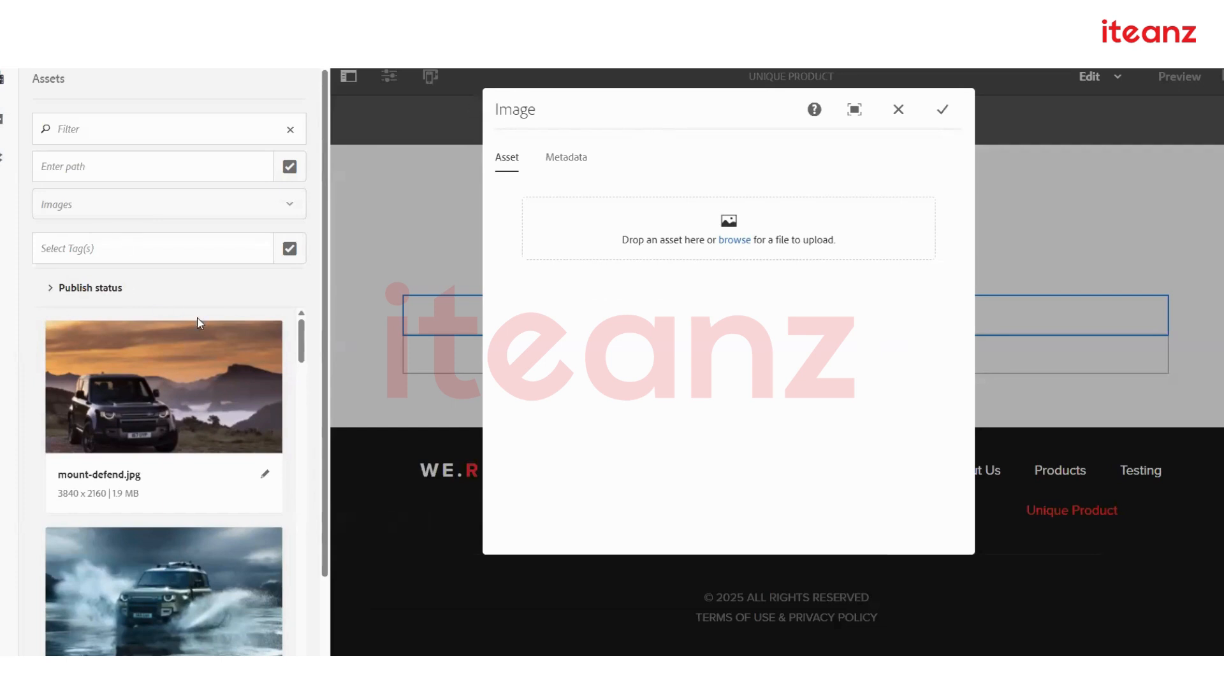
{"action": "left_click_drag", "start_coordinate": [597, 338], "coordinate": [714, 237]}
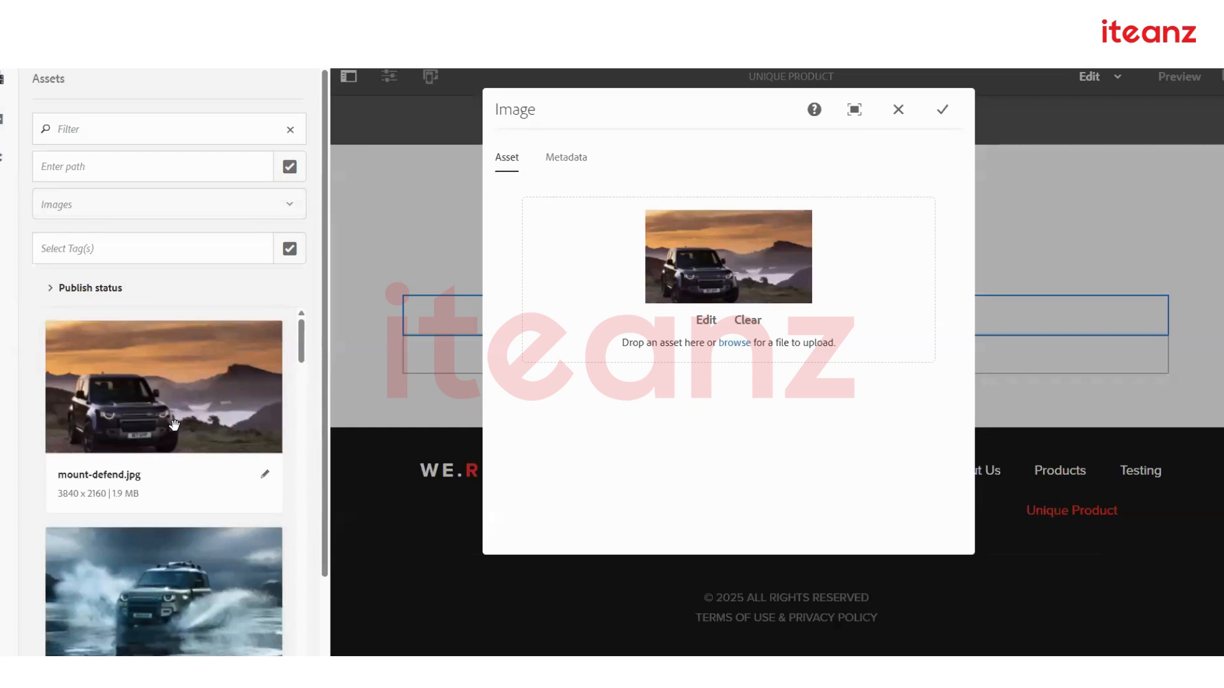
{"action": "left_click", "coordinate": [733, 342]}
Review the image's metadata options, leave it non-decorative, and save the Image component's settings.
{"action": "left_click", "coordinate": [549, 161]}
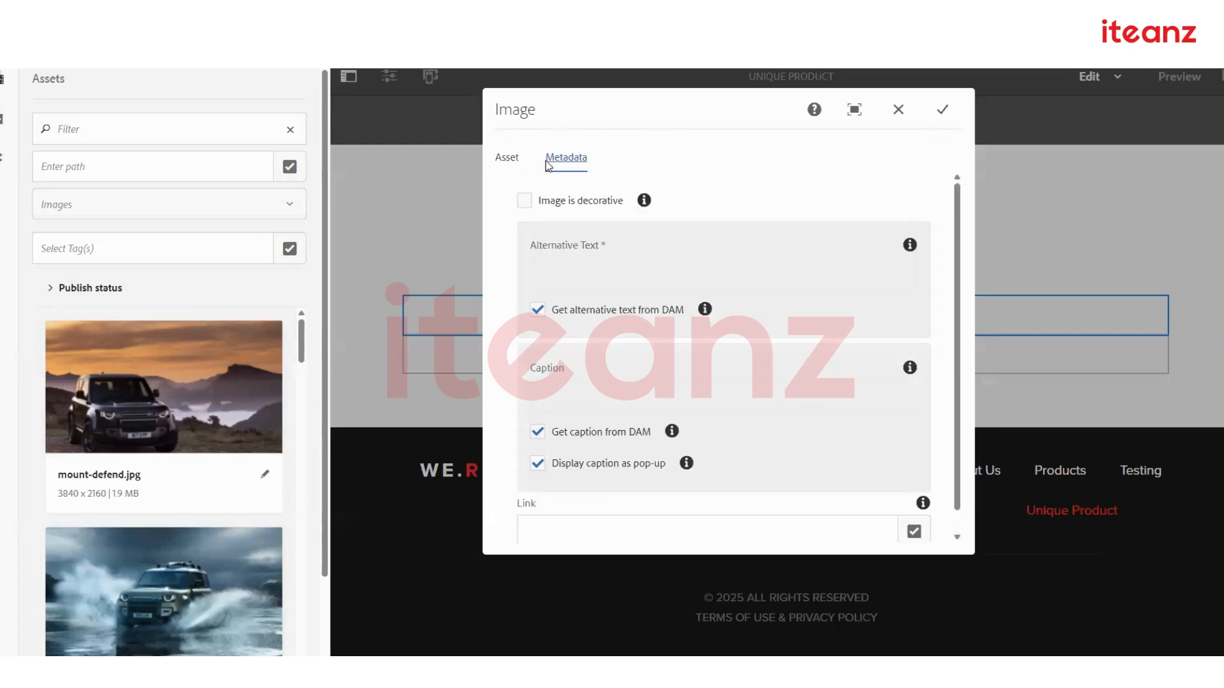
{"action": "left_click", "coordinate": [526, 202]}
{"action": "left_click", "coordinate": [529, 201]}
{"action": "scroll", "coordinate": [622, 448], "scroll_direction": "down", "scroll_amount": 1}
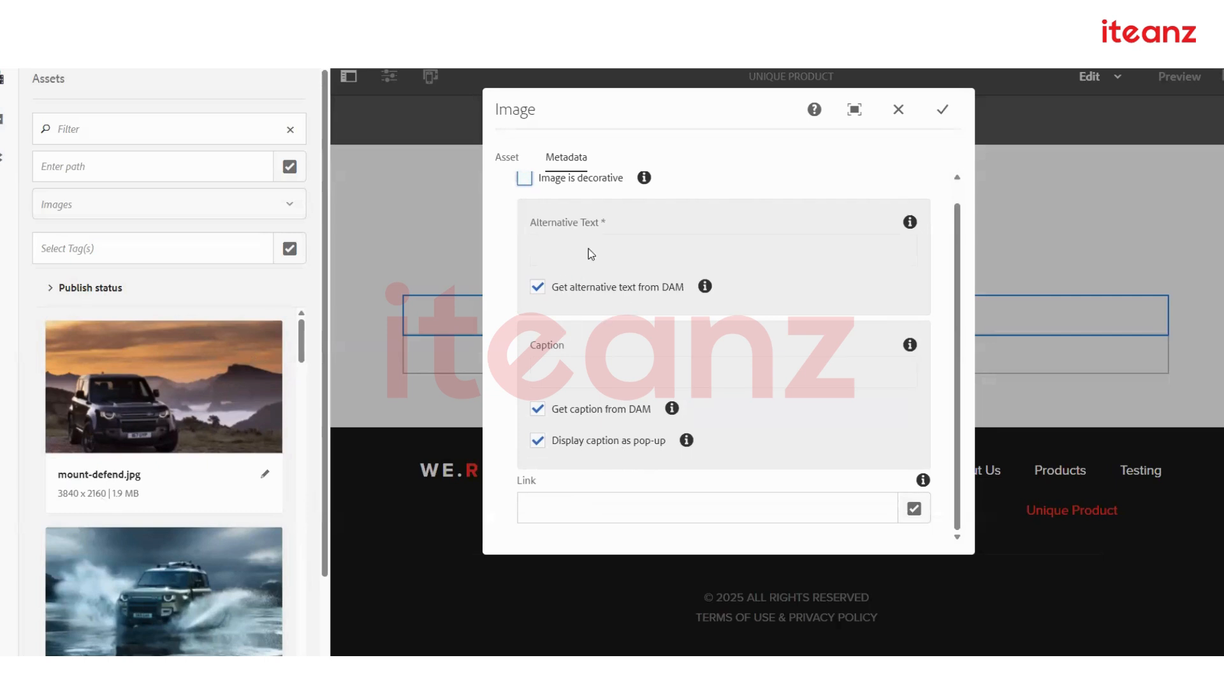
{"action": "left_click", "coordinate": [504, 160]}
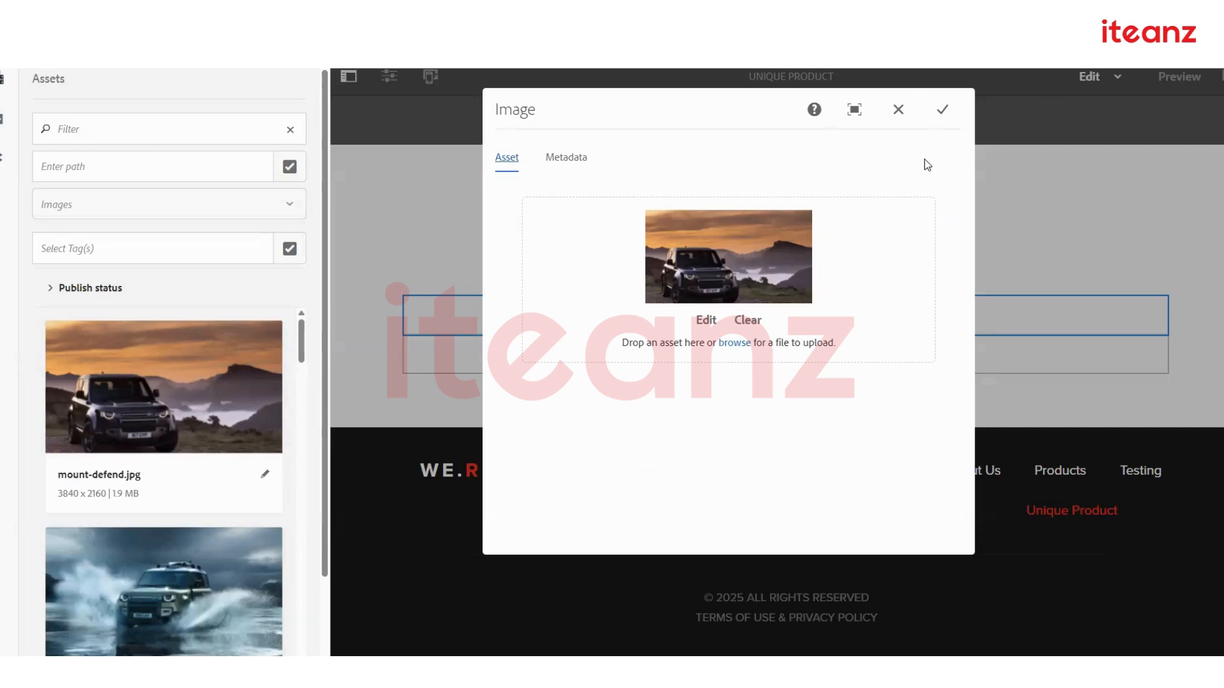
{"action": "left_click", "coordinate": [942, 110]}
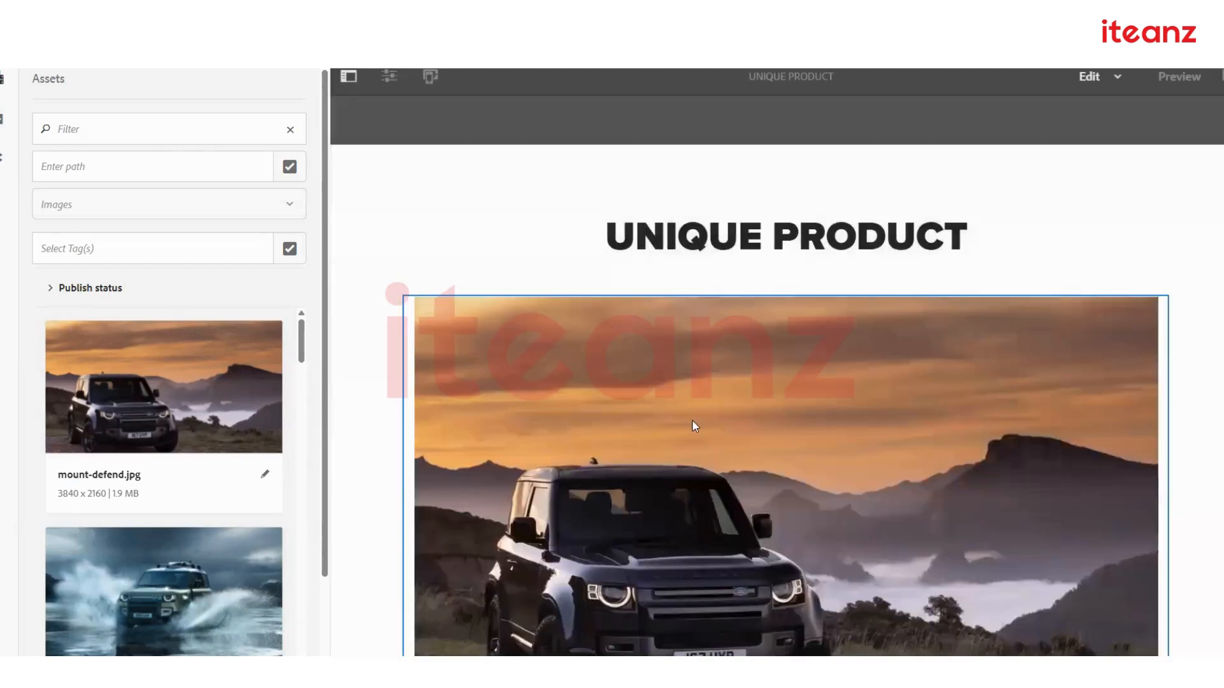
{"action": "scroll", "coordinate": [692, 420], "scroll_direction": "down", "scroll_amount": 4}
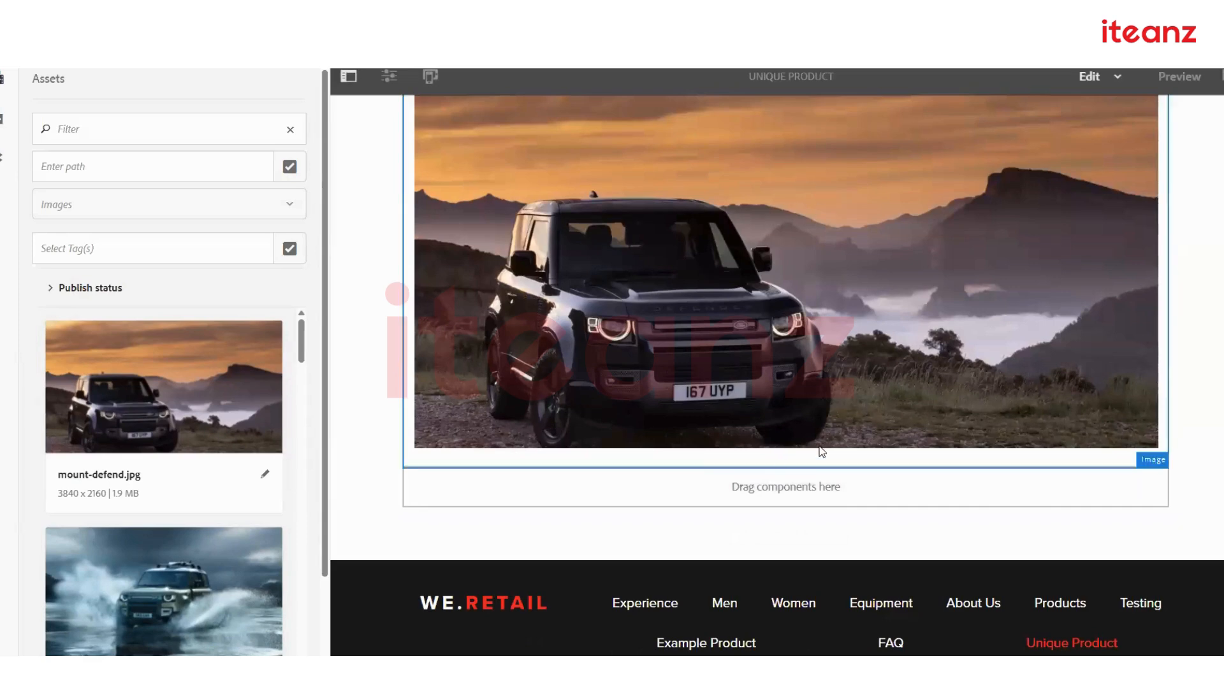
{"action": "scroll", "coordinate": [549, 338], "scroll_direction": "up", "scroll_amount": 3}
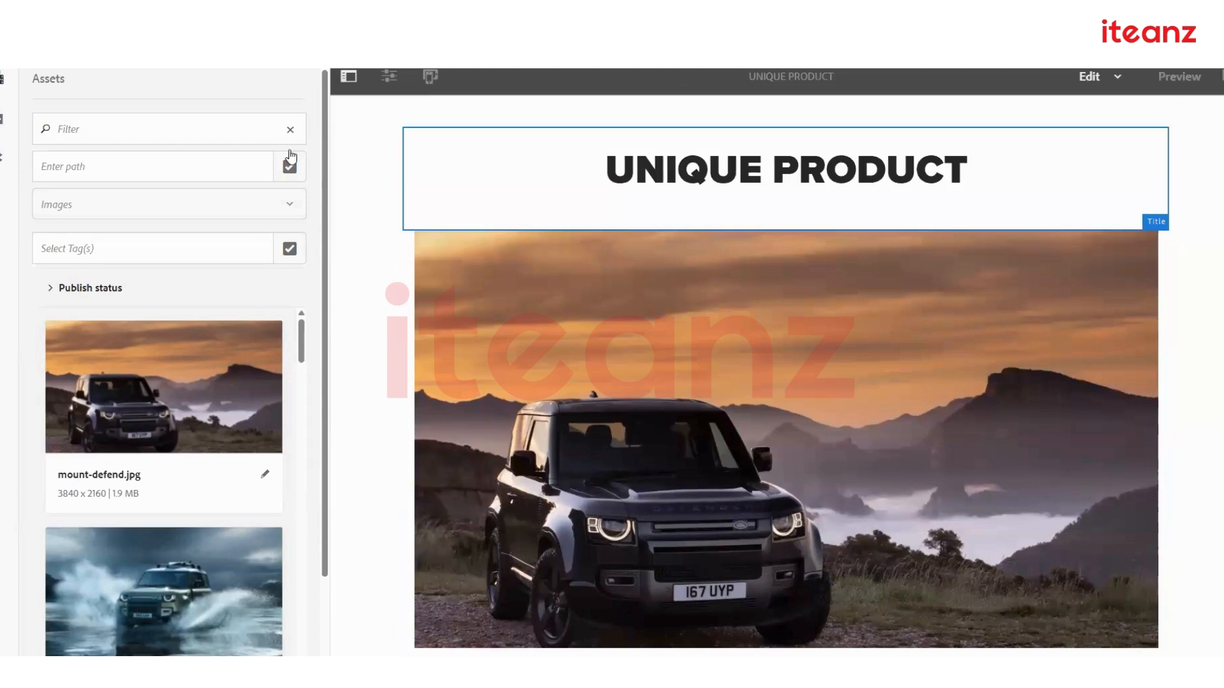
Start creating a live copy from the English branch of We.Retail's United States site in the Sites console.
{"action": "left_click", "coordinate": [456, 176]}
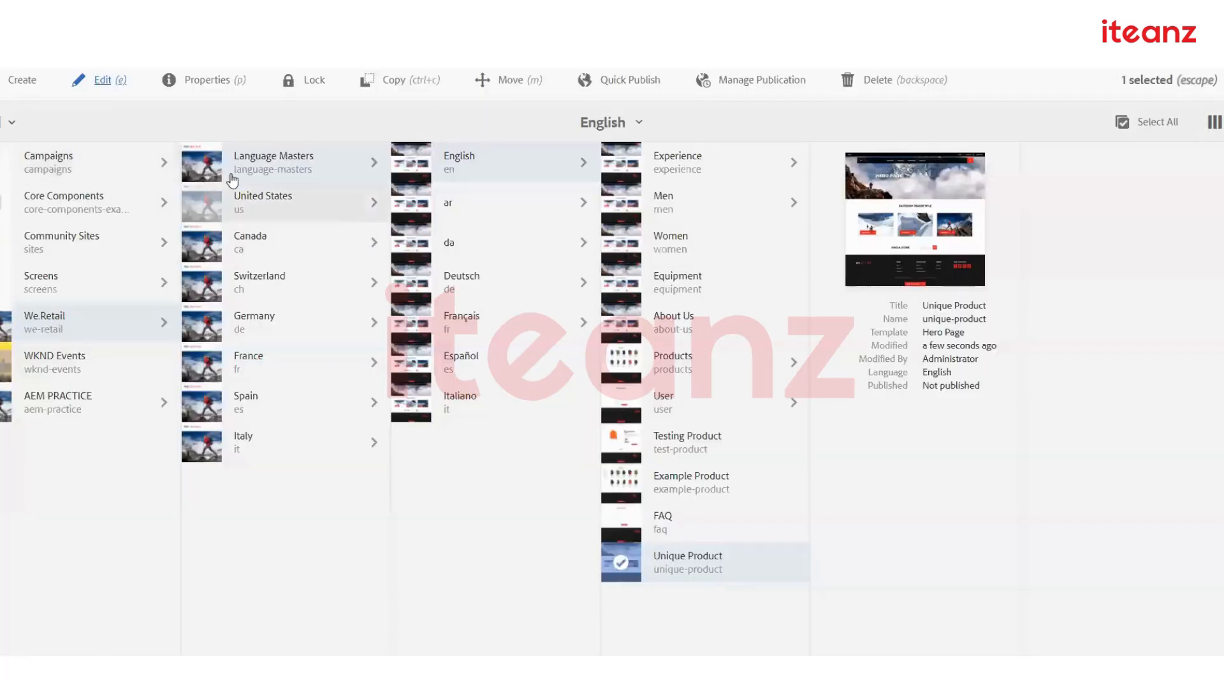
{"action": "left_click", "coordinate": [446, 180]}
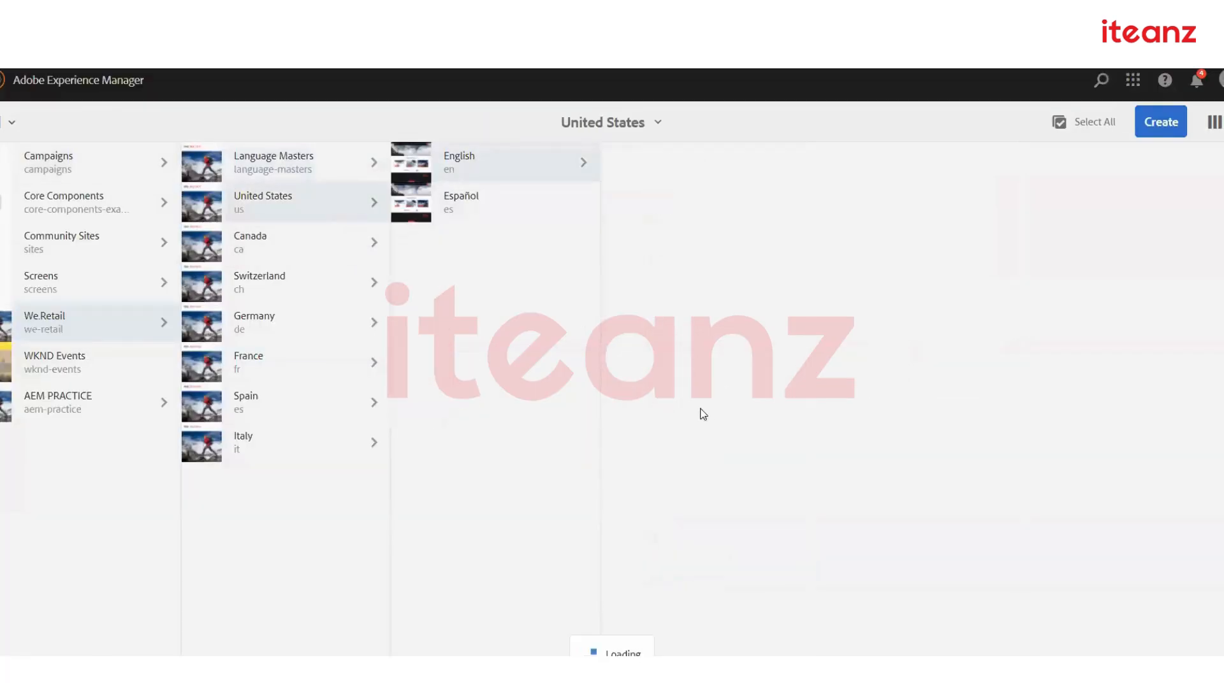
{"action": "scroll", "coordinate": [692, 561], "scroll_direction": "down", "scroll_amount": 1}
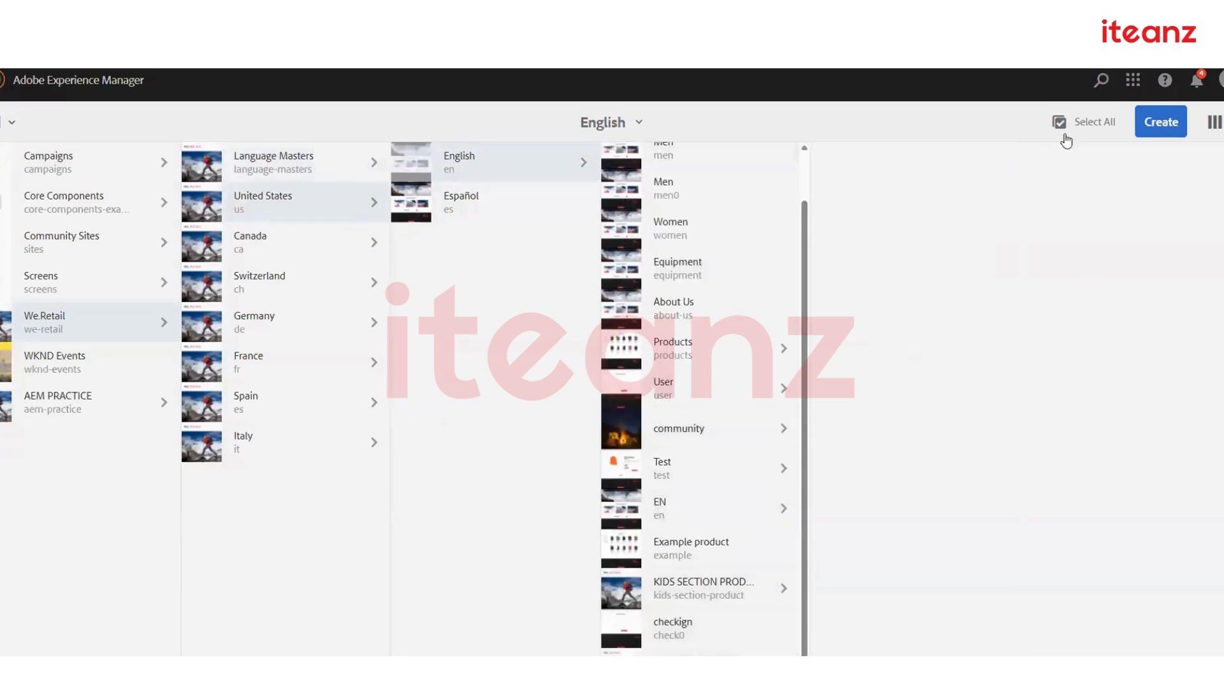
{"action": "left_click", "coordinate": [1161, 130]}
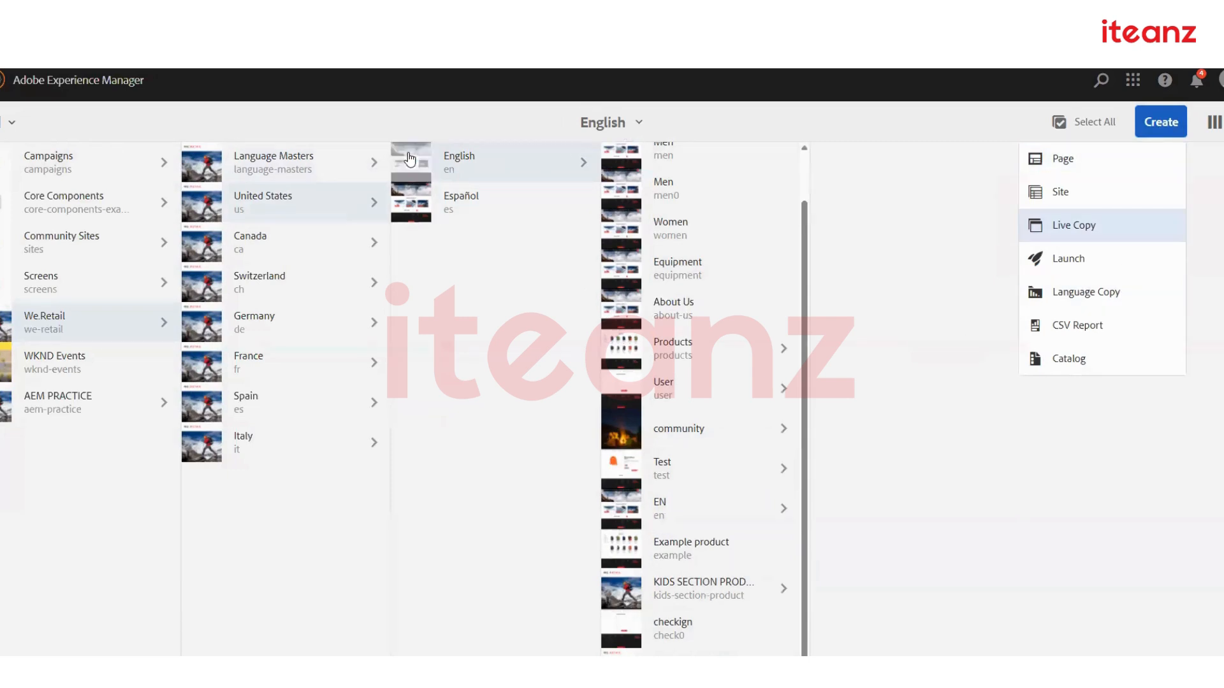
{"action": "mouse_move", "coordinate": [418, 175]}
{"action": "left_click", "coordinate": [1074, 233]}
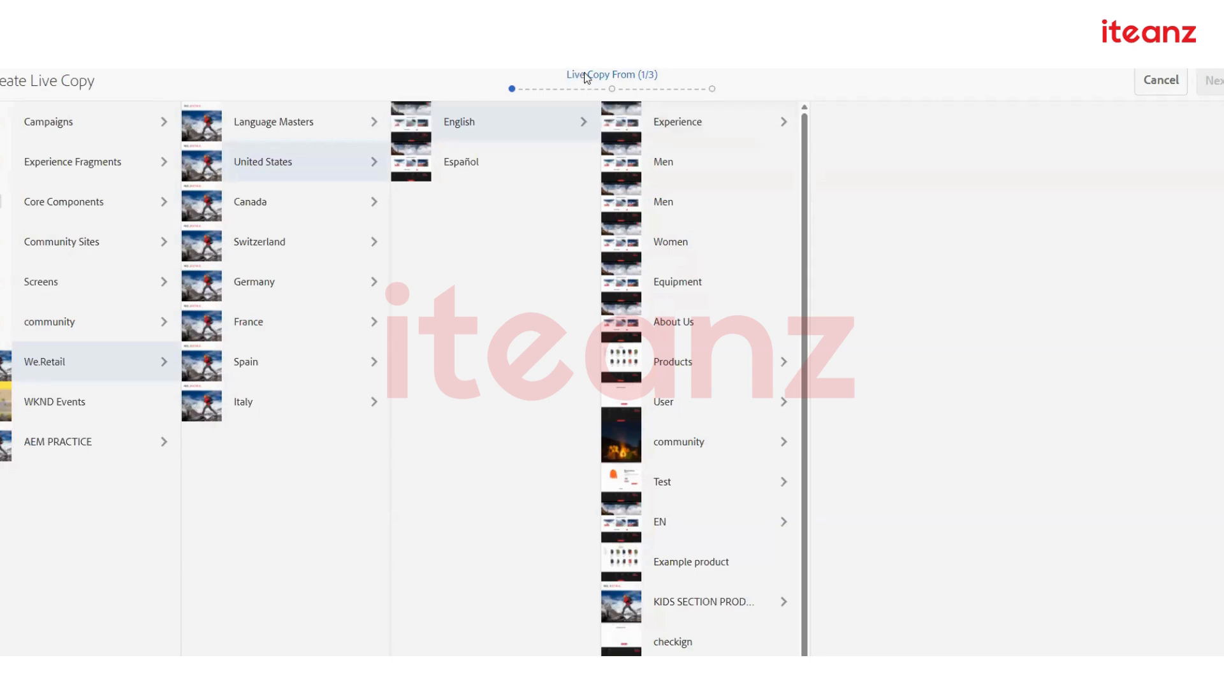
Choose Unique Product under Language Masters English as the live copy source and United States English as its destination.
{"action": "left_click_drag", "start_coordinate": [682, 82], "coordinate": [764, 87]}
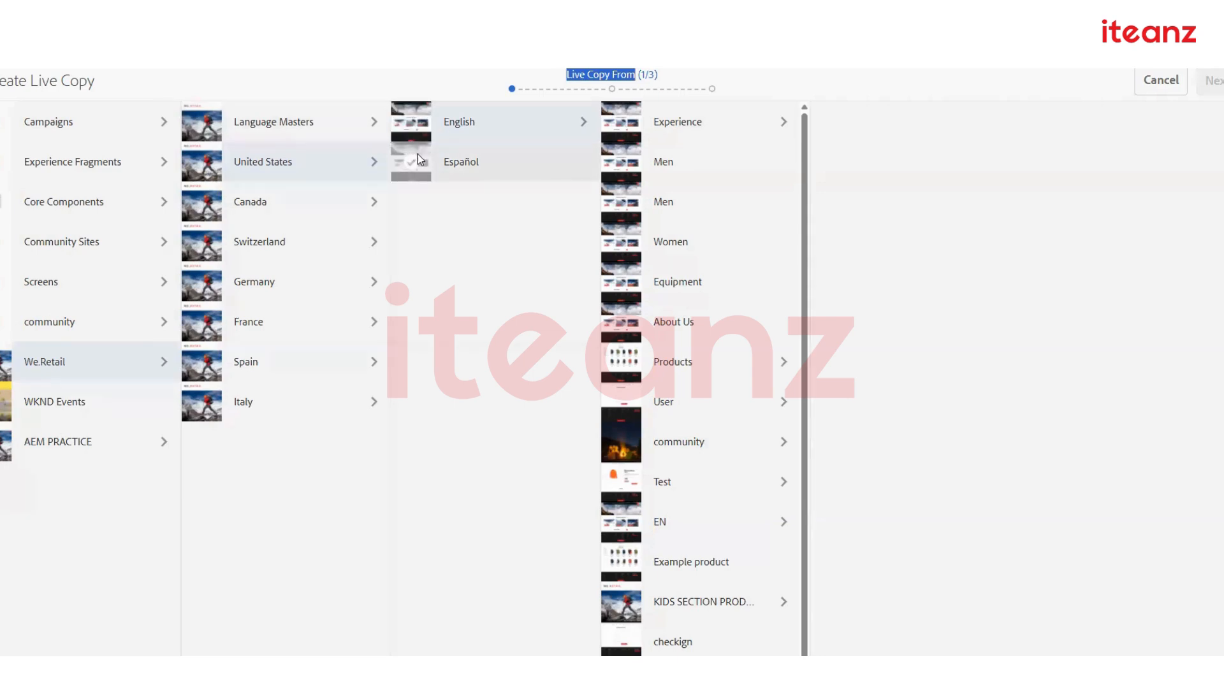
{"action": "scroll", "coordinate": [723, 484], "scroll_direction": "down", "scroll_amount": 1}
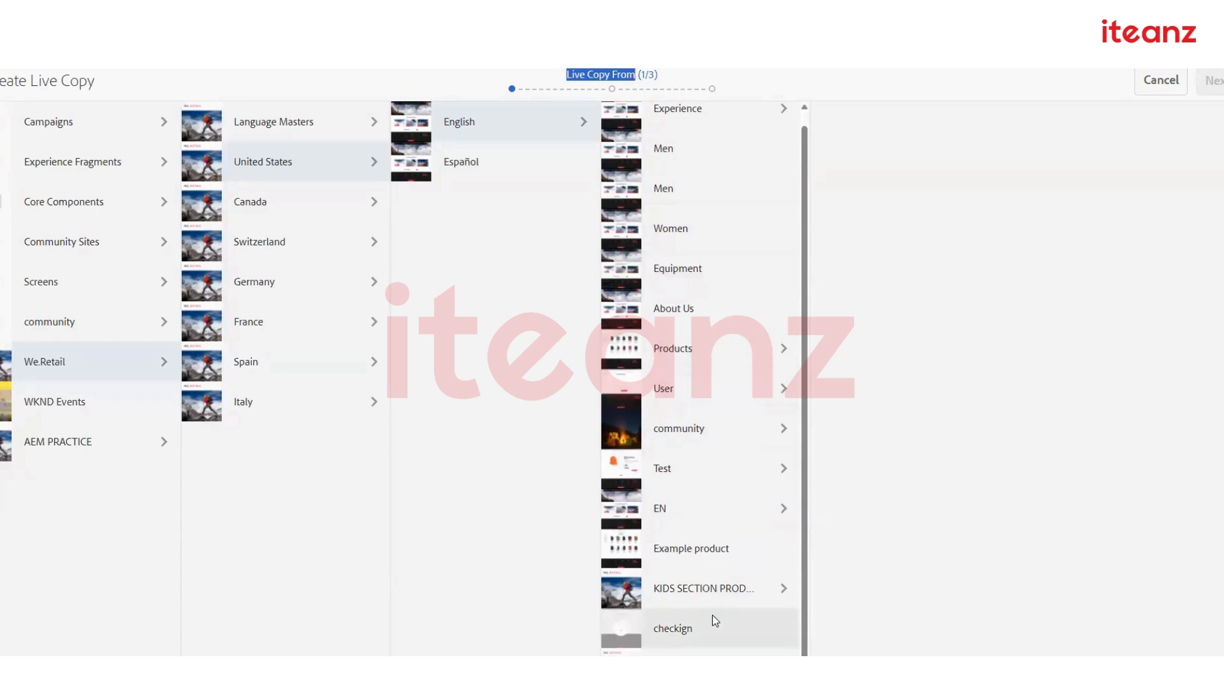
{"action": "scroll", "coordinate": [702, 554], "scroll_direction": "up", "scroll_amount": 1}
{"action": "left_click", "coordinate": [316, 136]}
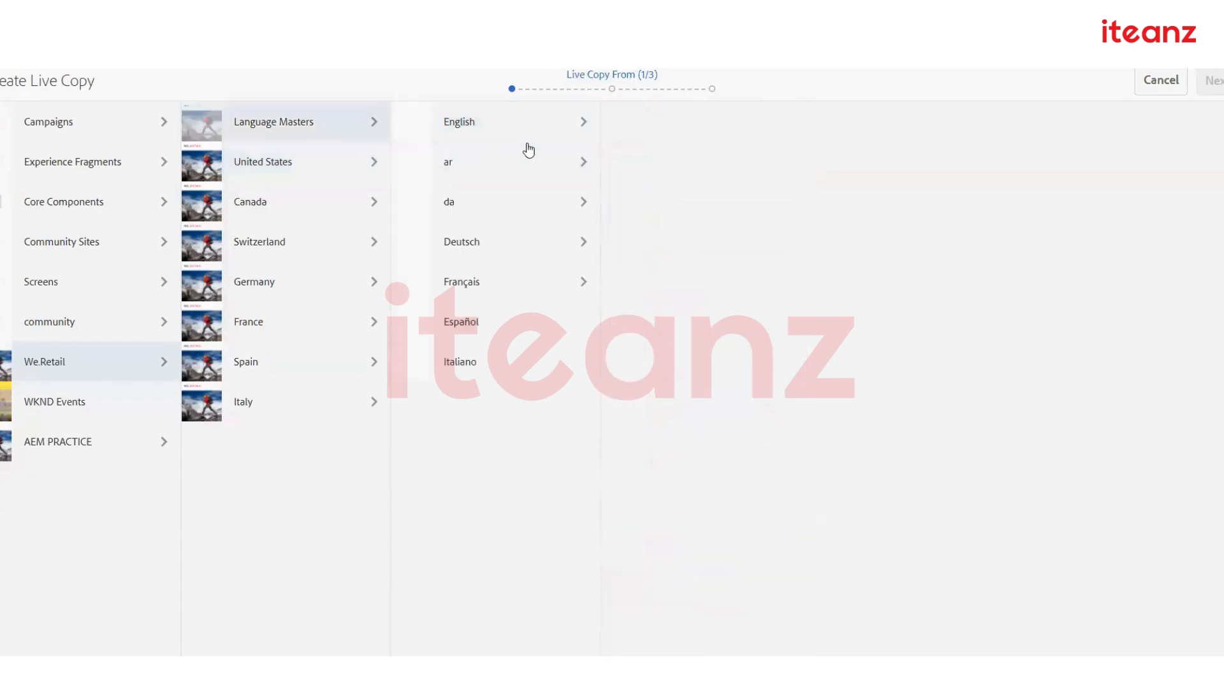
{"action": "left_click", "coordinate": [527, 141]}
{"action": "left_click", "coordinate": [717, 517]}
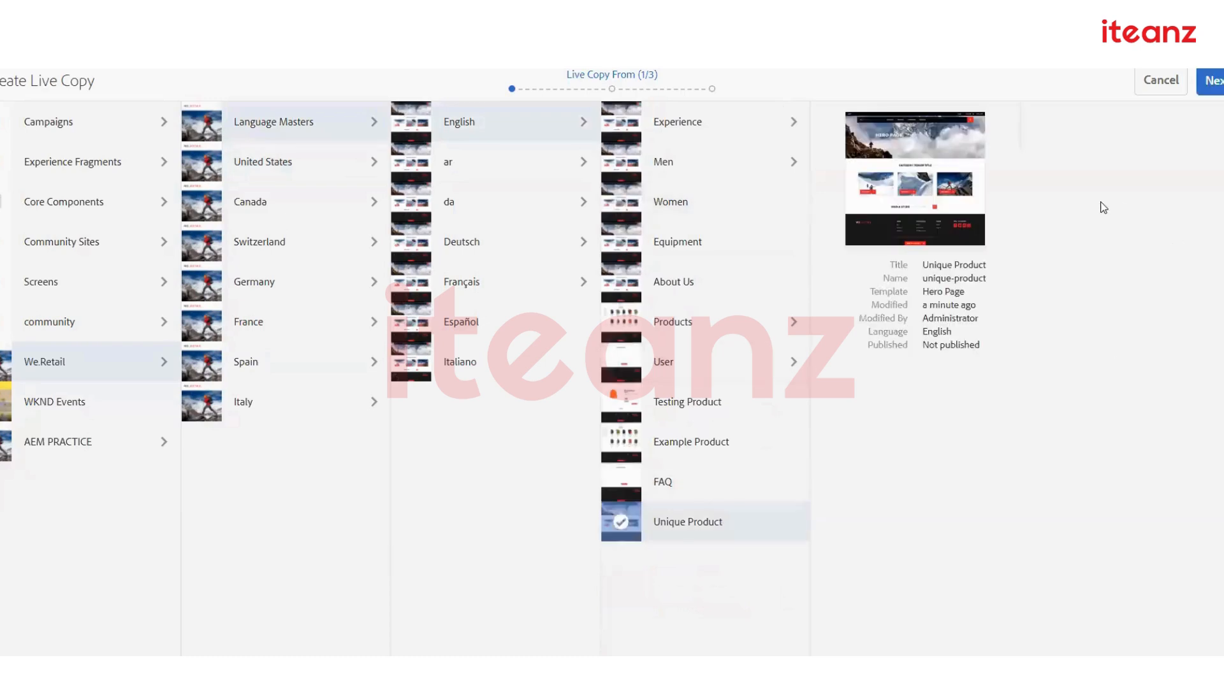
{"action": "triple_click", "coordinate": [661, 85]}
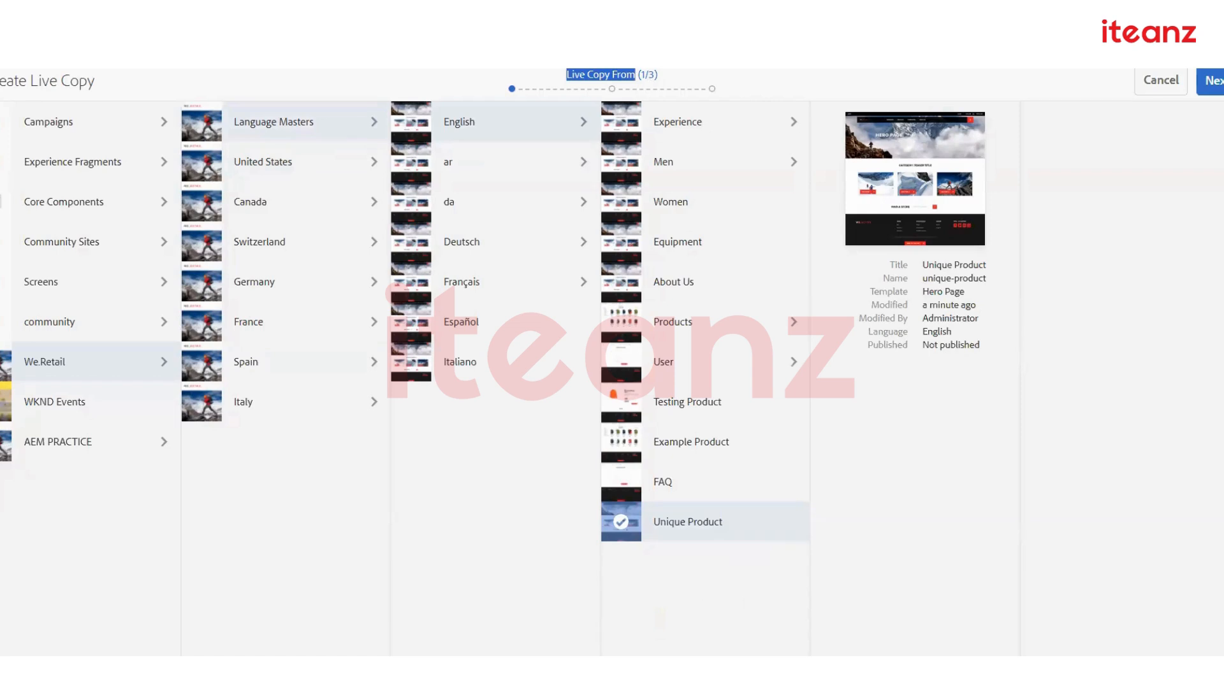
{"action": "left_click", "coordinate": [1212, 81]}
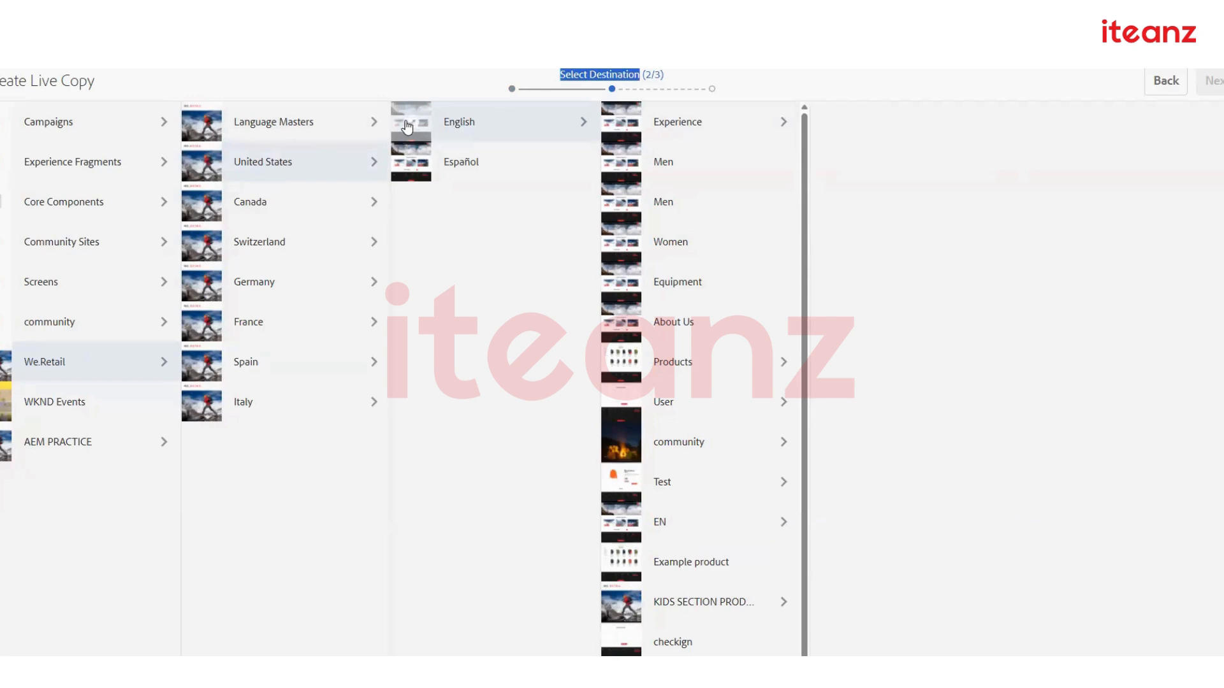
{"action": "left_click", "coordinate": [408, 131]}
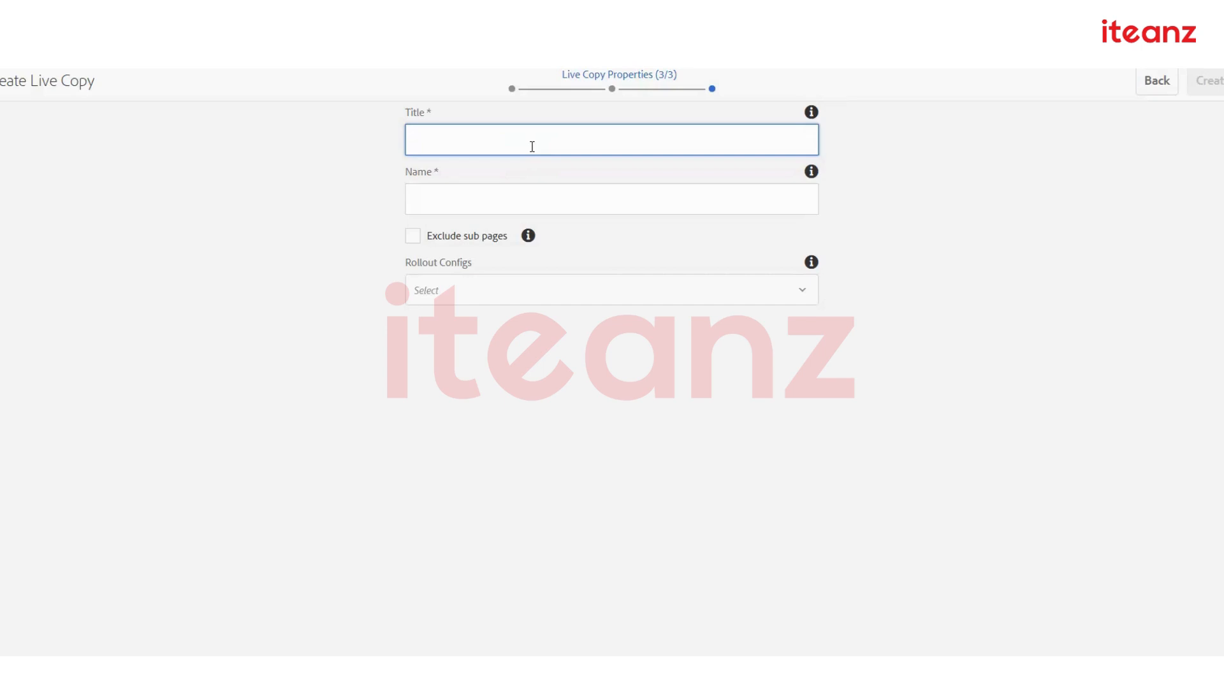
Give the live copy the title Unique Products and the name unique-products.
{"action": "type", "text": "Unique Products"}
{"action": "key", "text": "Tab"}
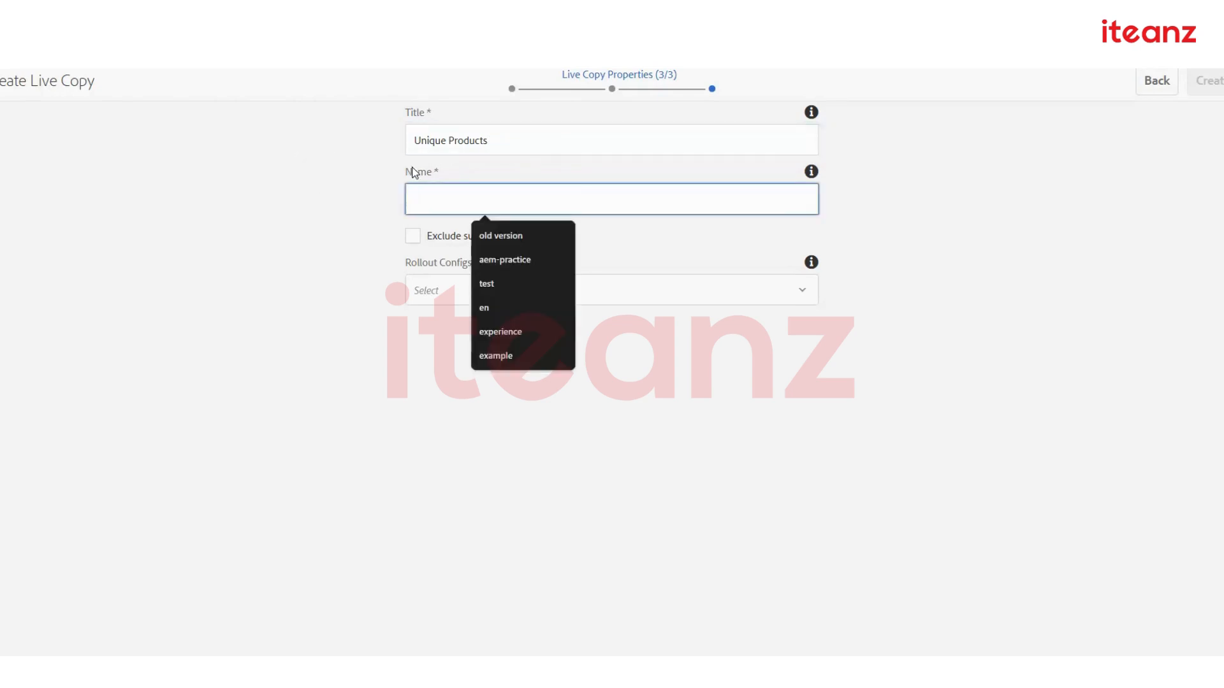
{"action": "left_click_drag", "start_coordinate": [459, 162], "coordinate": [462, 163]}
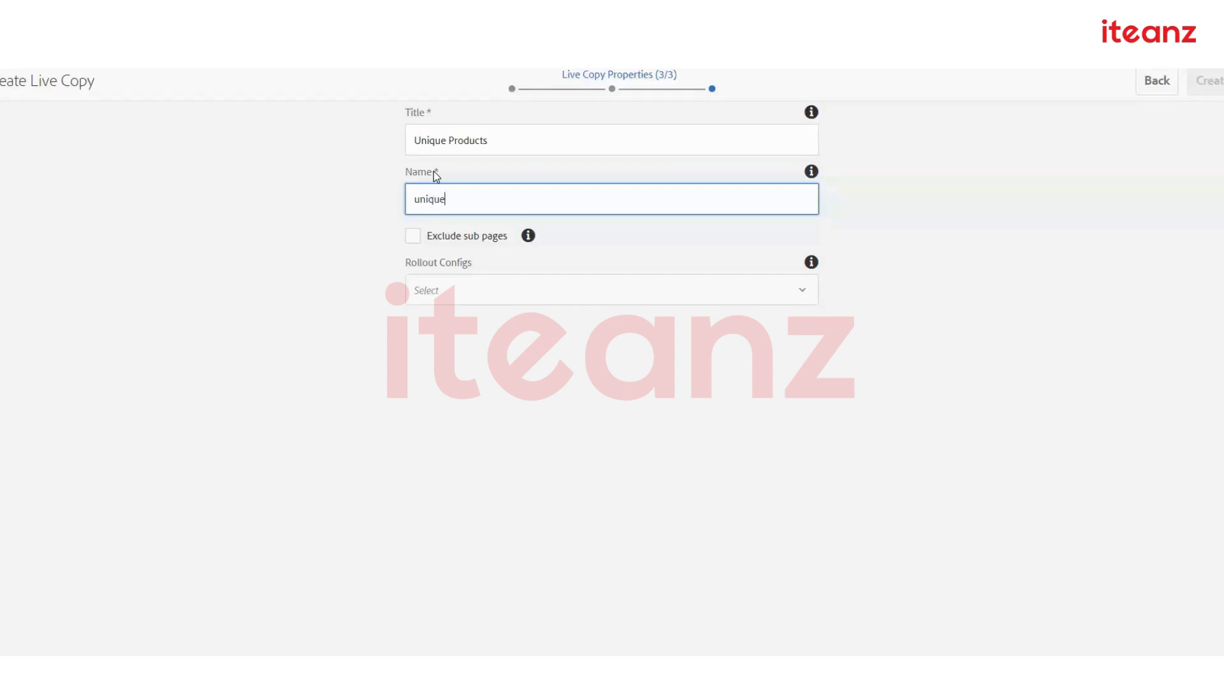
{"action": "type", "text": "oducts"}
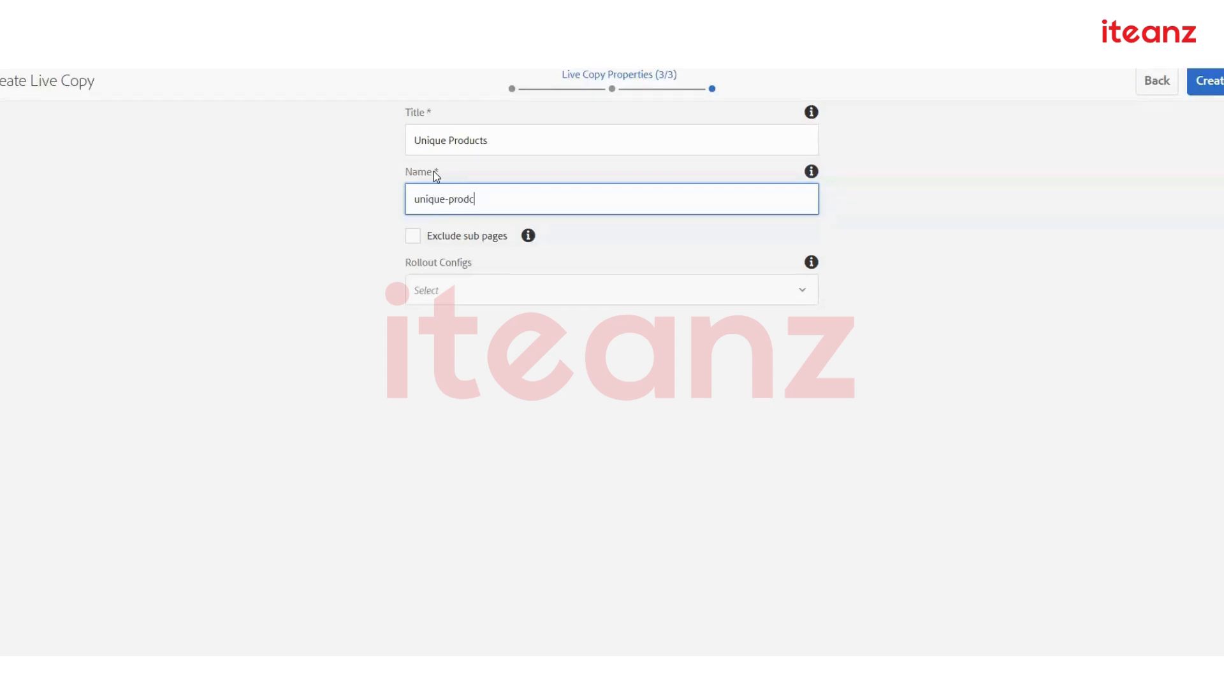
Try the option that excludes sub pages from the live copy, and clear it again.
{"action": "left_click", "coordinate": [431, 240]}
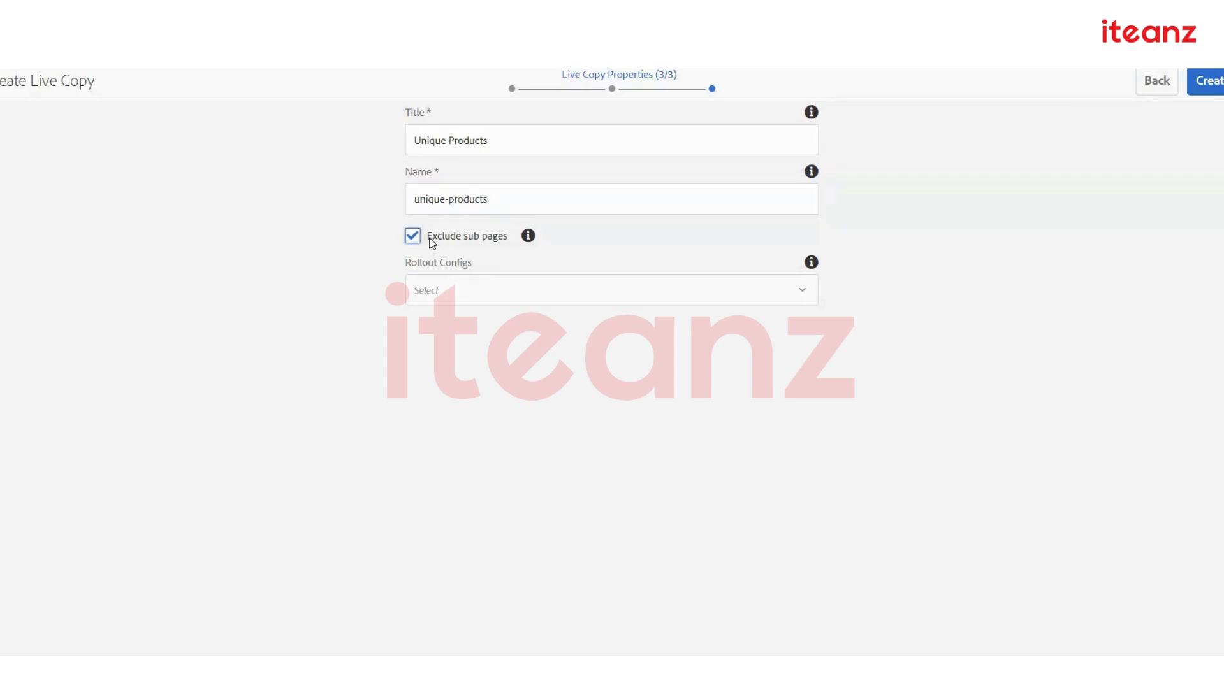
{"action": "triple_click", "coordinate": [528, 140]}
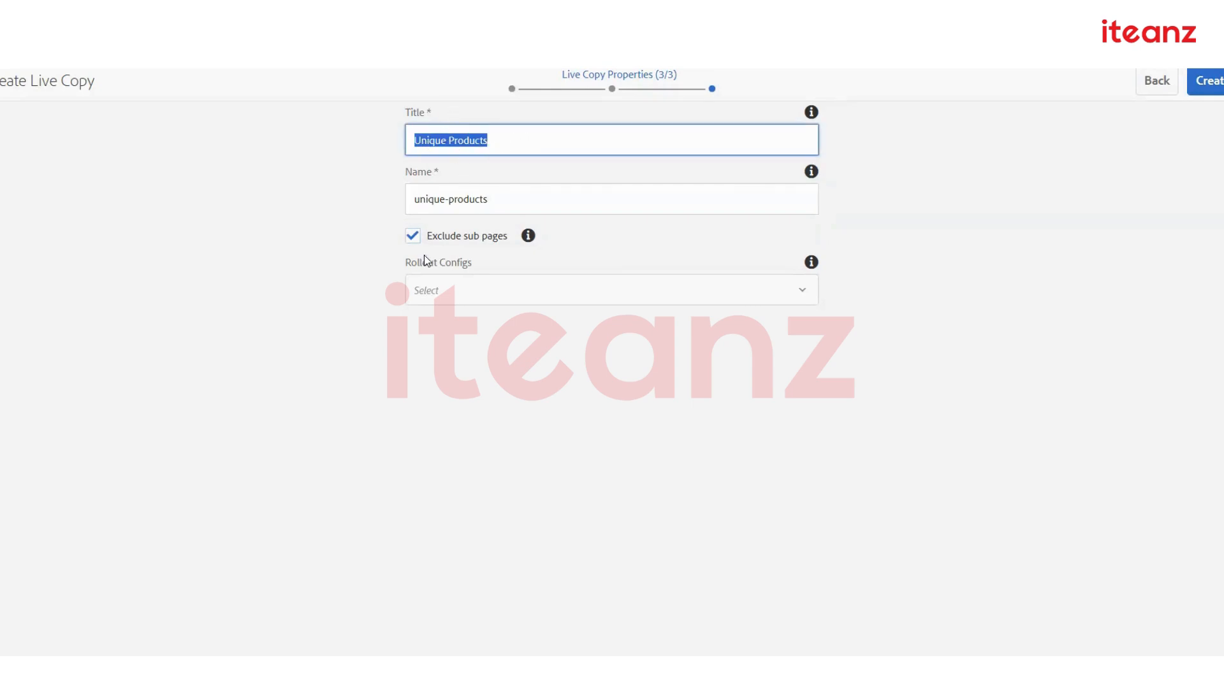
{"action": "left_click", "coordinate": [413, 236]}
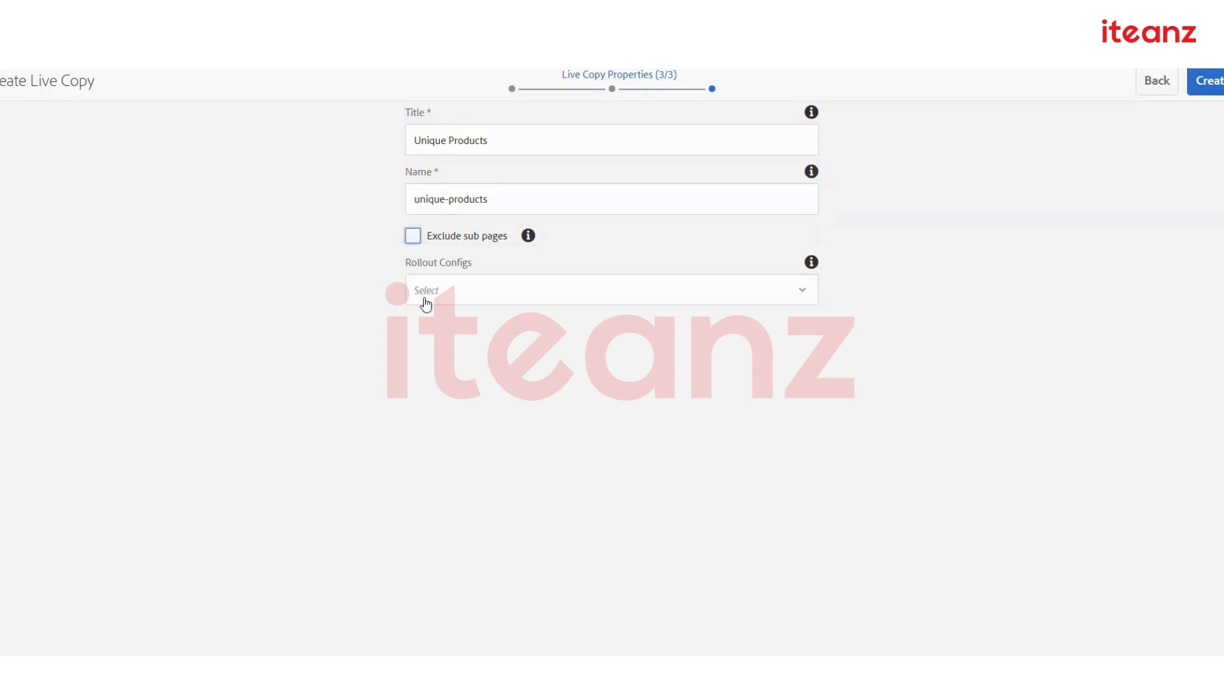
Add Standard rollout config as the rollout configuration of the live copy.
{"action": "left_click", "coordinate": [502, 296]}
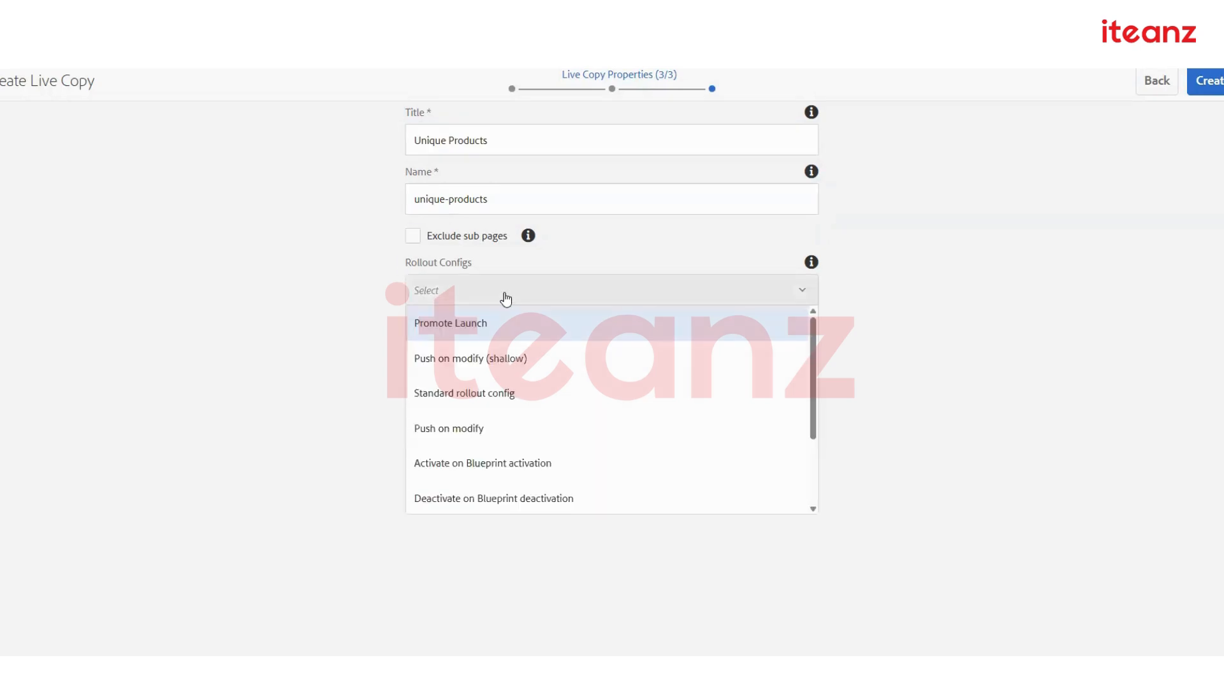
{"action": "left_click_drag", "start_coordinate": [404, 261], "coordinate": [524, 262]}
{"action": "left_click", "coordinate": [472, 286]}
{"action": "left_click", "coordinate": [508, 396]}
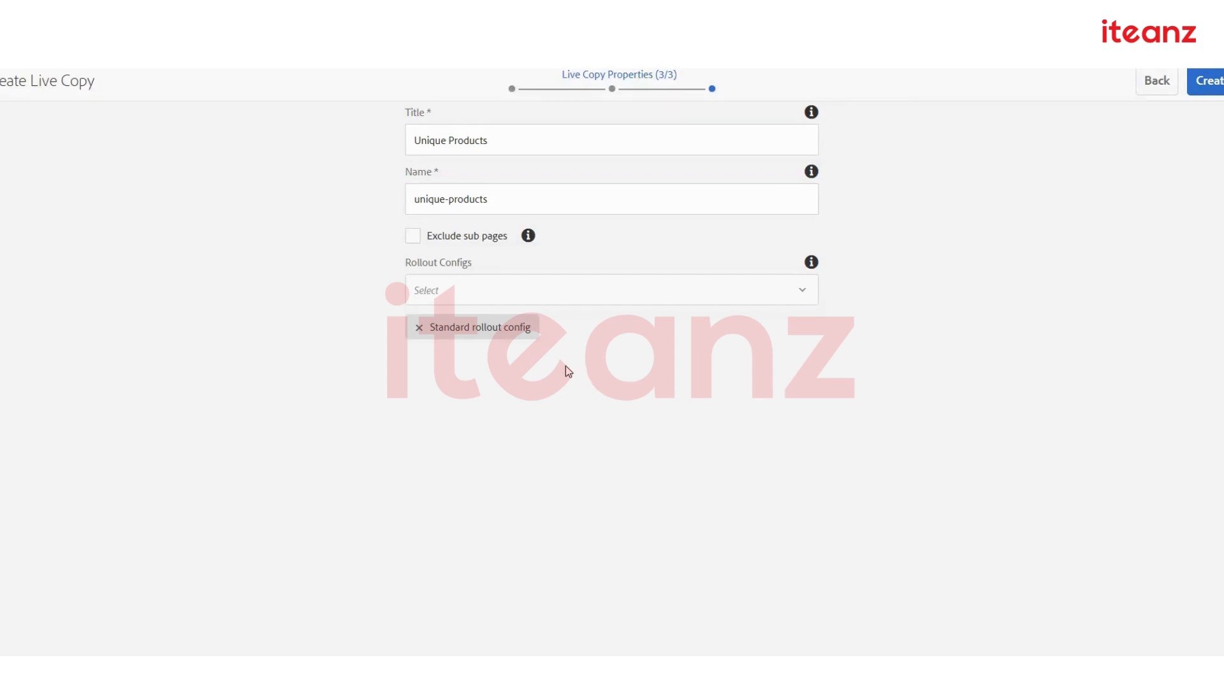
Examine the other rollout configurations available for the live copy.
{"action": "left_click_drag", "start_coordinate": [534, 344], "coordinate": [442, 338]}
{"action": "left_click", "coordinate": [713, 500]}
{"action": "left_click", "coordinate": [566, 290]}
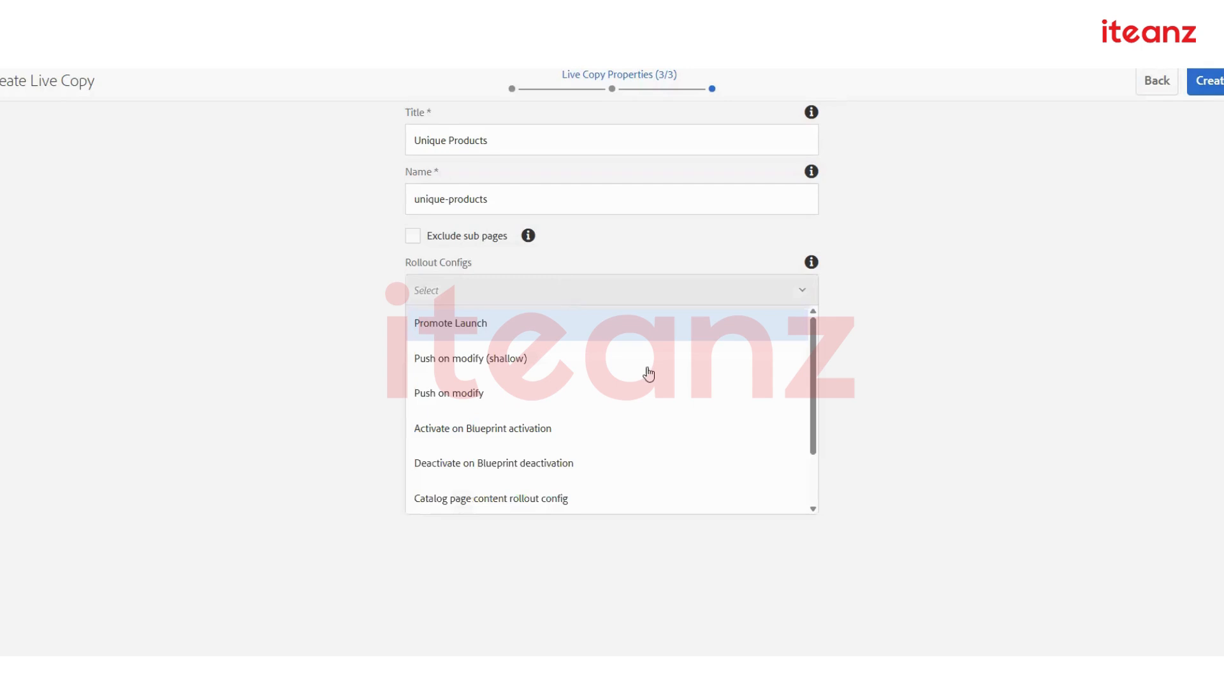
{"action": "scroll", "coordinate": [607, 413], "scroll_direction": "down", "scroll_amount": 2}
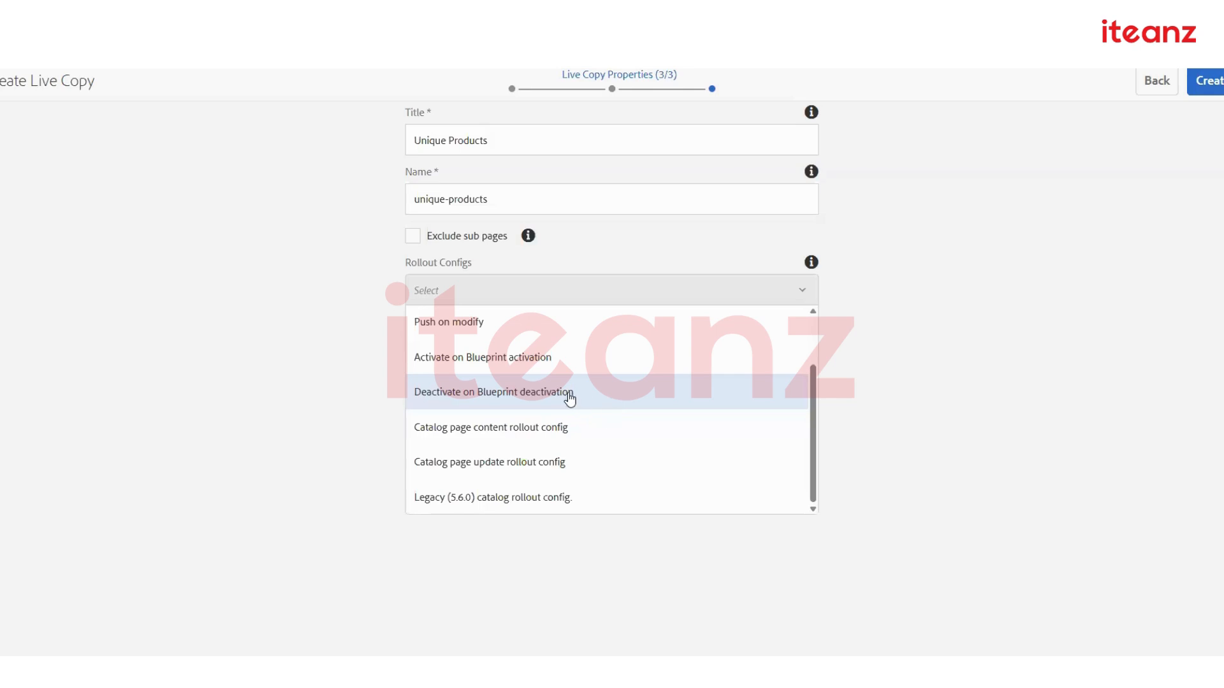
{"action": "scroll", "coordinate": [542, 376], "scroll_direction": "up", "scroll_amount": 2}
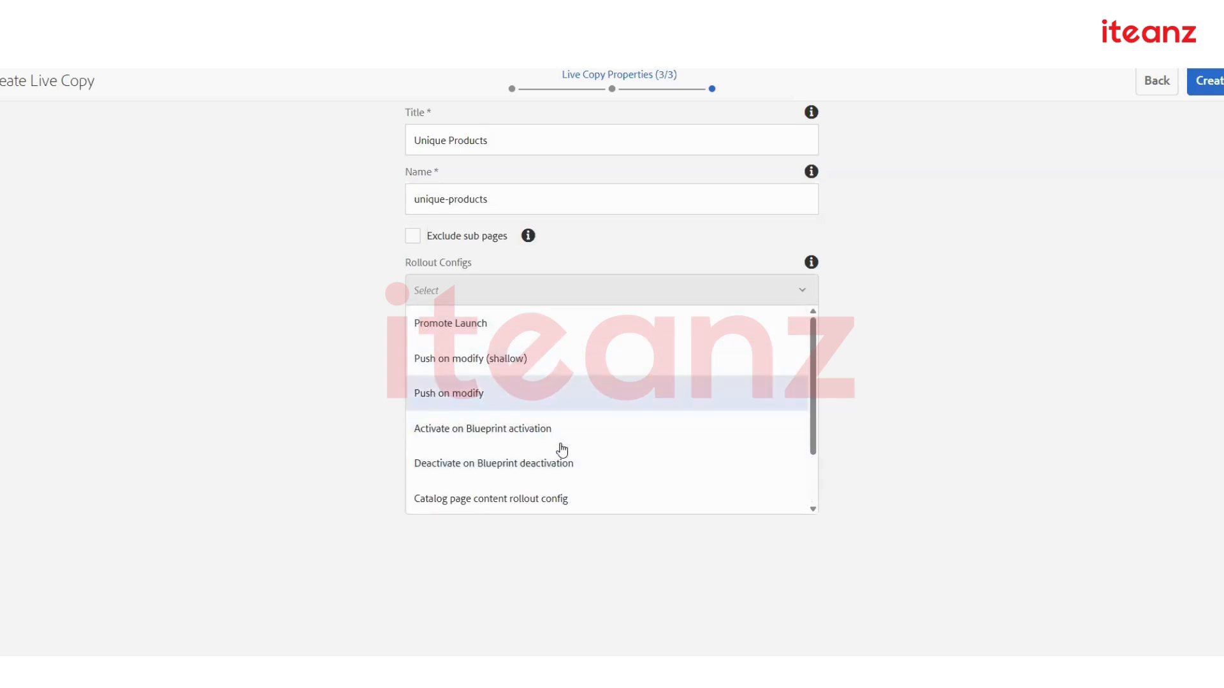
{"action": "scroll", "coordinate": [618, 401], "scroll_direction": "down", "scroll_amount": 2}
{"action": "scroll", "coordinate": [620, 402], "scroll_direction": "up", "scroll_amount": 2}
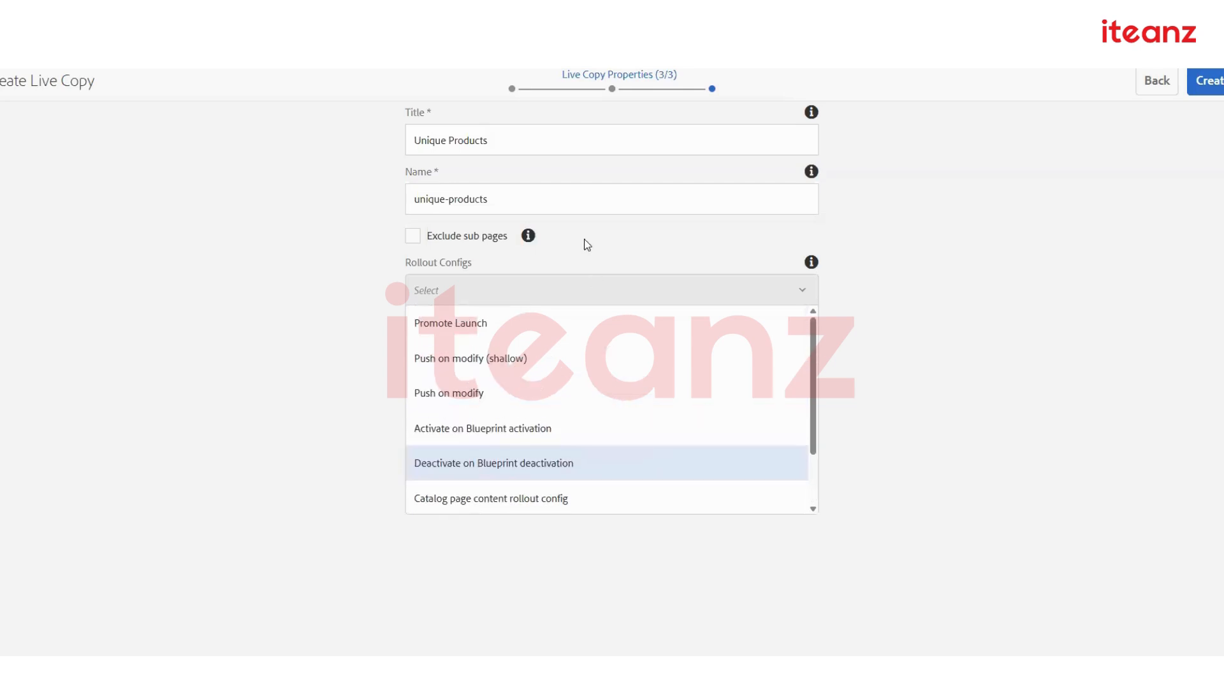
{"action": "left_click", "coordinate": [942, 352]}
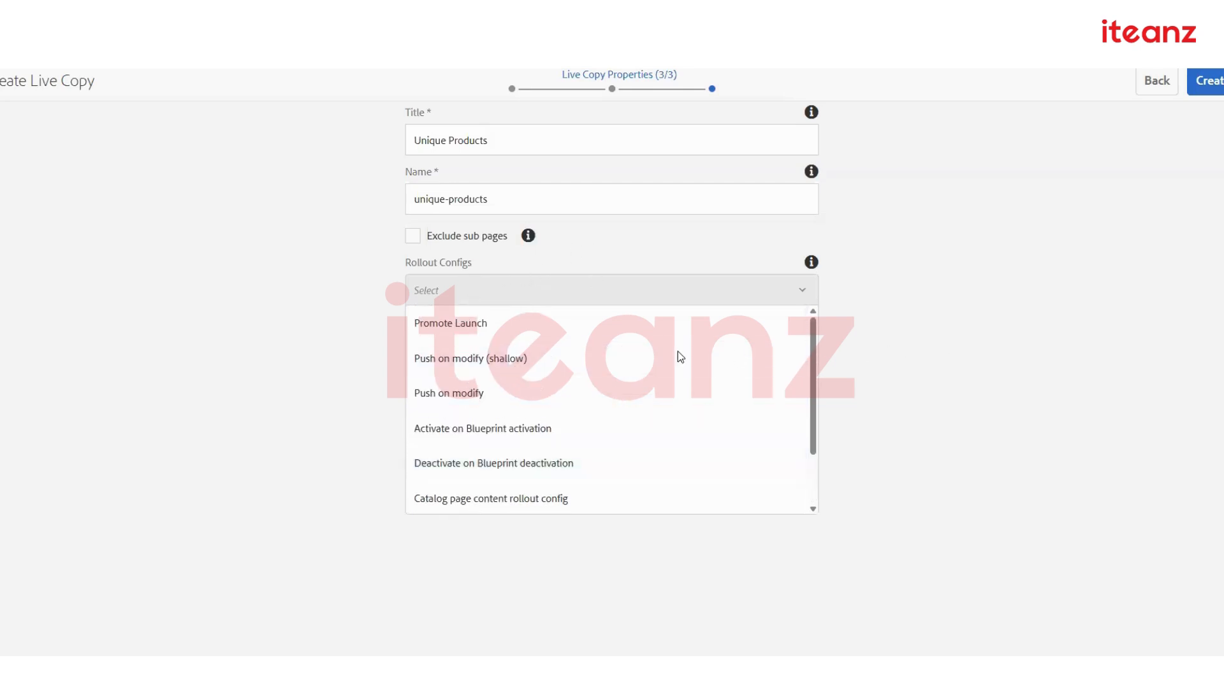
Remove Standard rollout config from the live copy's rollout configurations and add it back.
{"action": "left_click", "coordinate": [420, 328]}
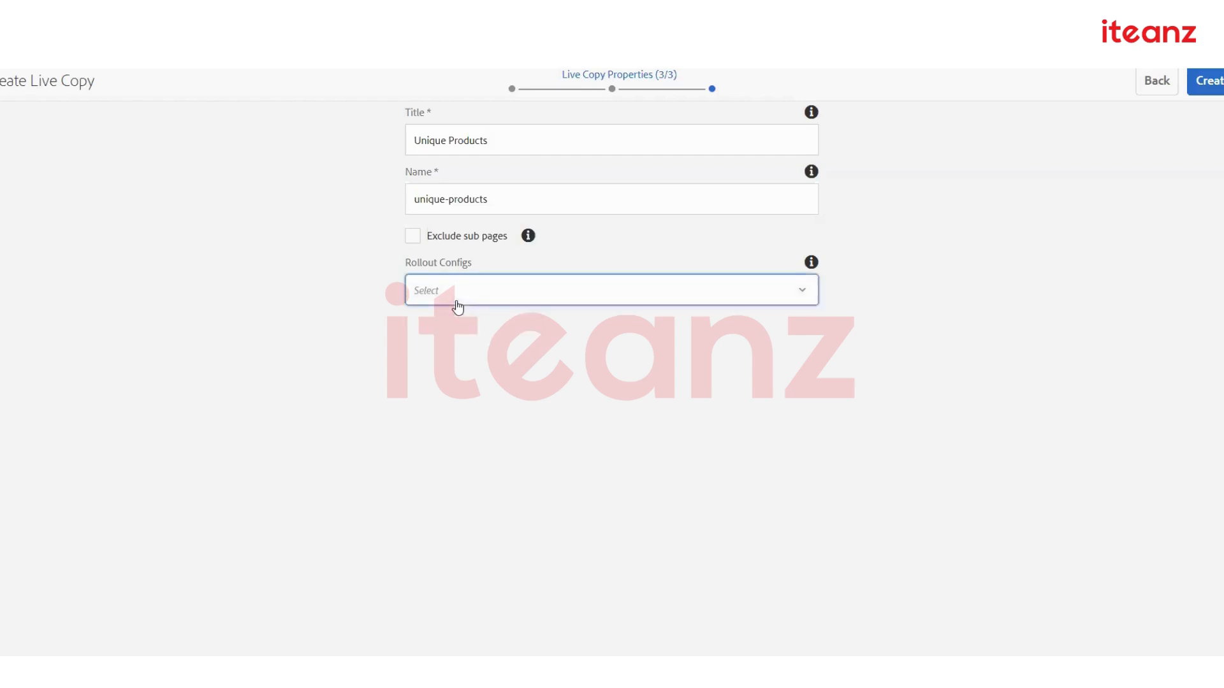
{"action": "left_click", "coordinate": [454, 301]}
{"action": "left_click", "coordinate": [506, 395]}
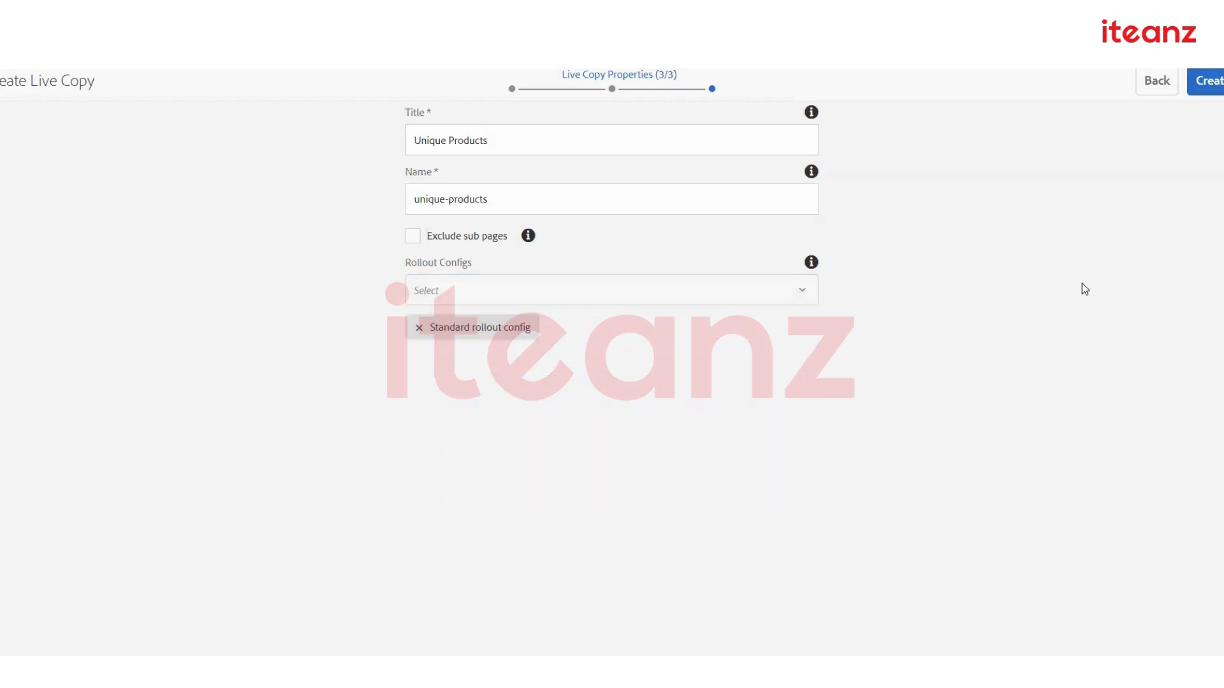
Create the live copy, finish the wizard and look for the new page among the United States English pages.
{"action": "left_click", "coordinate": [1208, 83]}
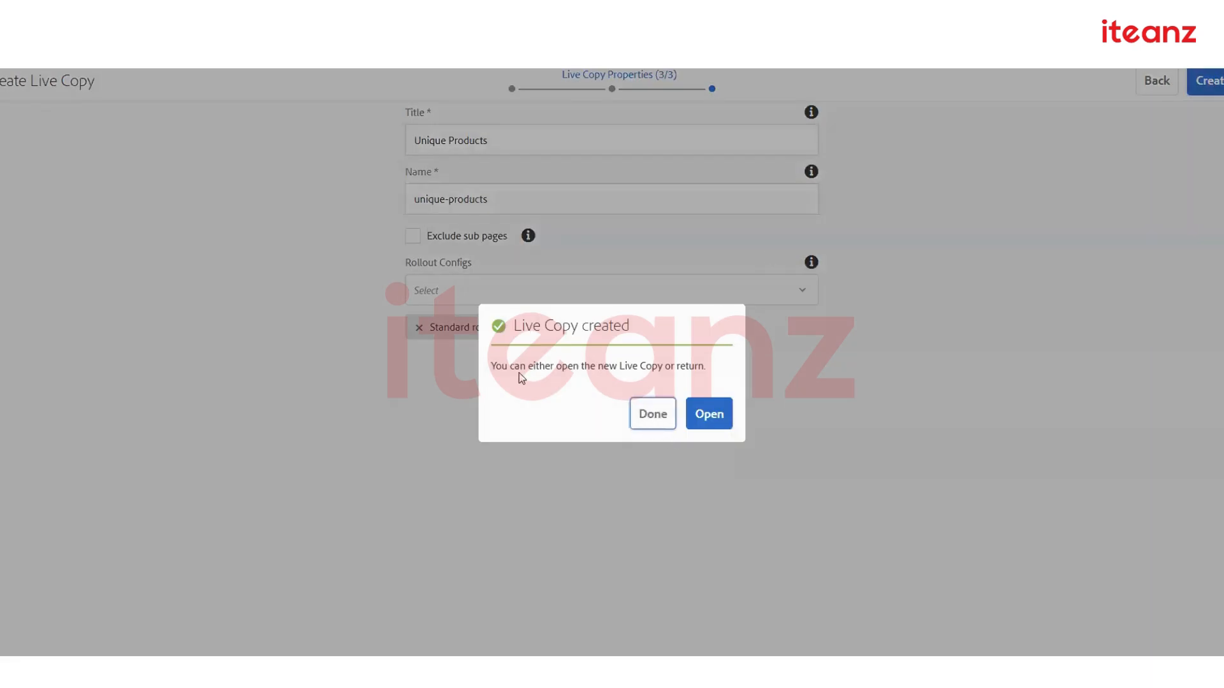
{"action": "left_click", "coordinate": [654, 414]}
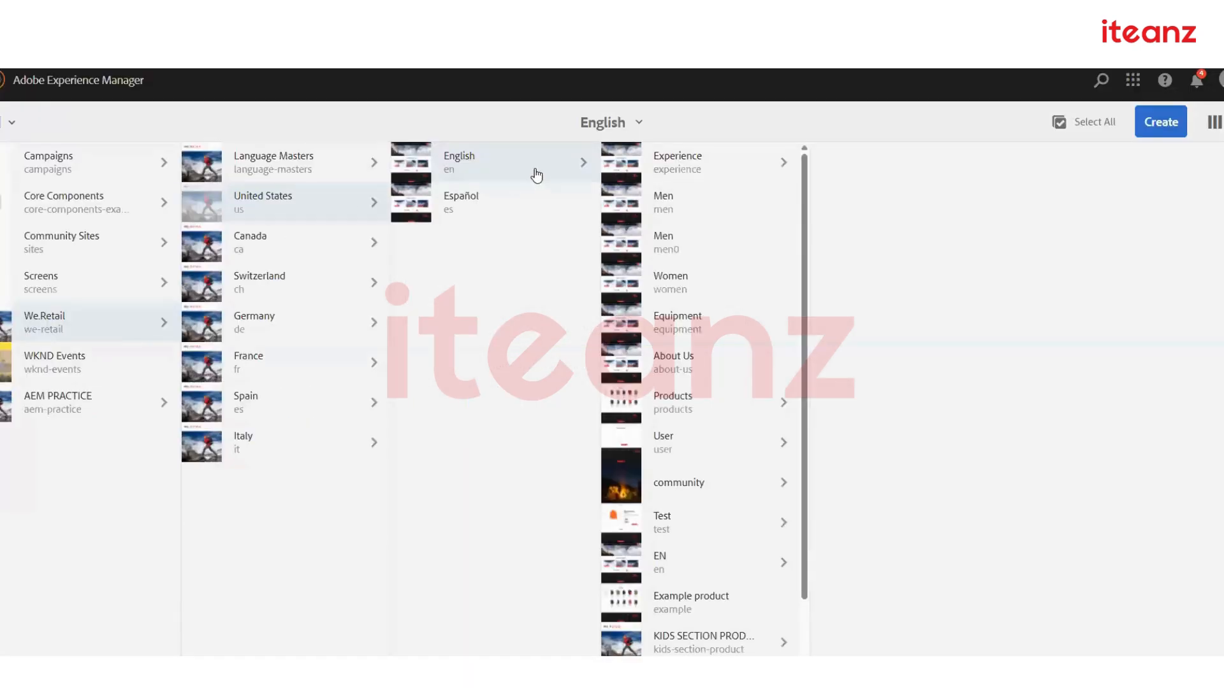
{"action": "scroll", "coordinate": [661, 429], "scroll_direction": "down", "scroll_amount": 2}
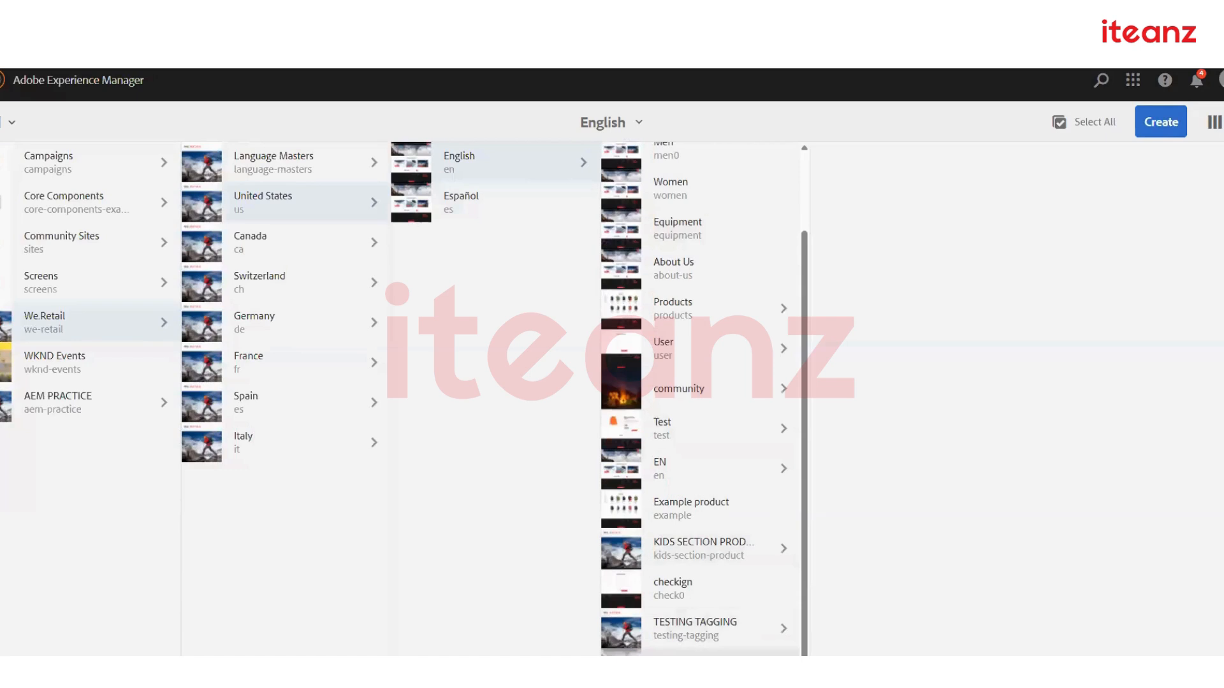
{"action": "left_click", "coordinate": [621, 653]}
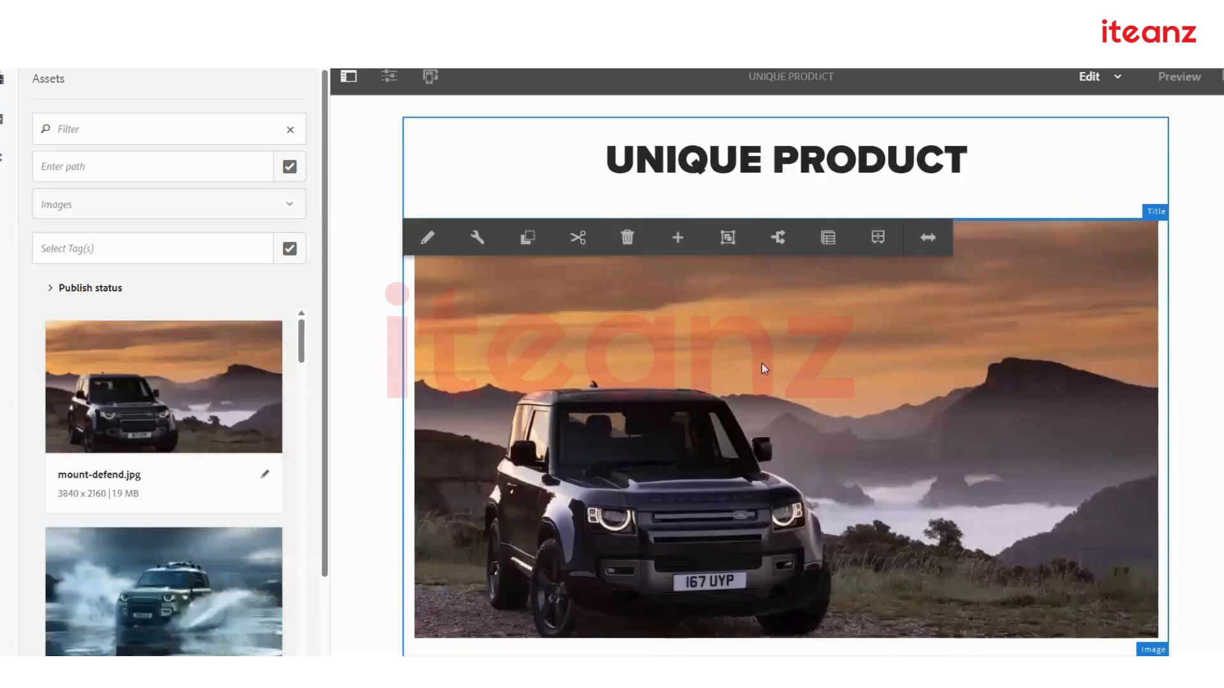
Link the Kids button on the Unique Product page to /content/we-retail/us/en/kids-section-product.
{"action": "scroll", "coordinate": [763, 364], "scroll_direction": "down", "scroll_amount": 4}
{"action": "scroll", "coordinate": [761, 362], "scroll_direction": "up", "scroll_amount": 6}
{"action": "scroll", "coordinate": [660, 478], "scroll_direction": "down", "scroll_amount": 3}
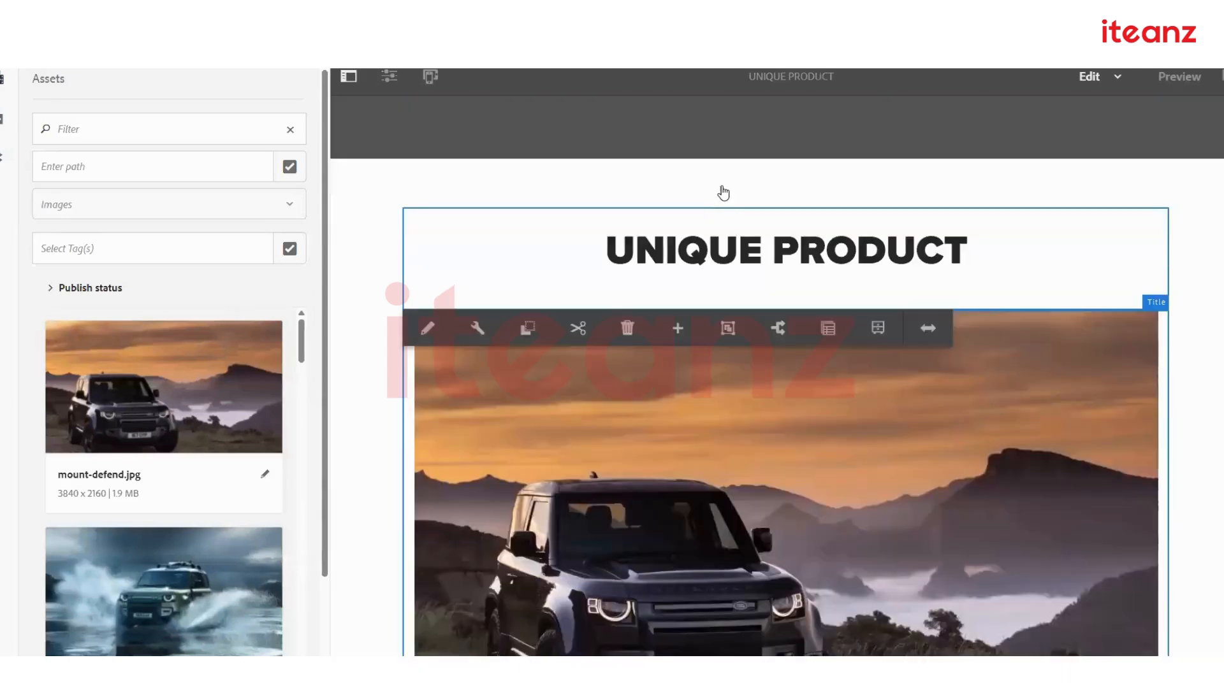
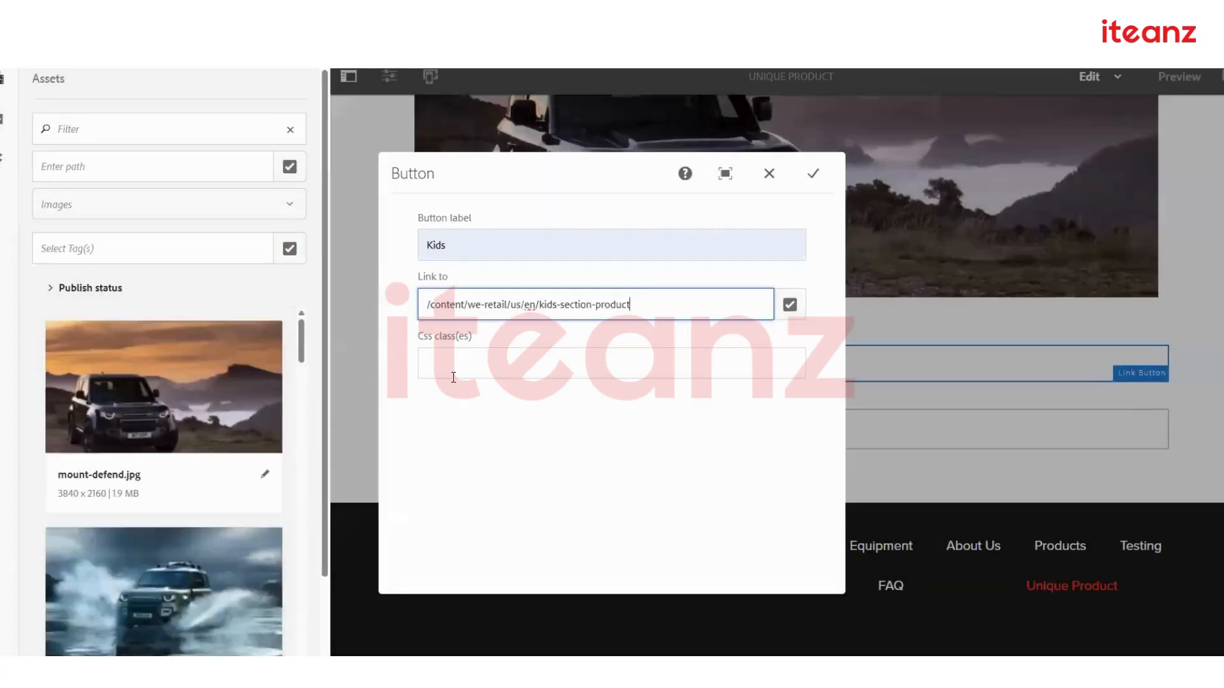
{"action": "left_click", "coordinate": [816, 175]}
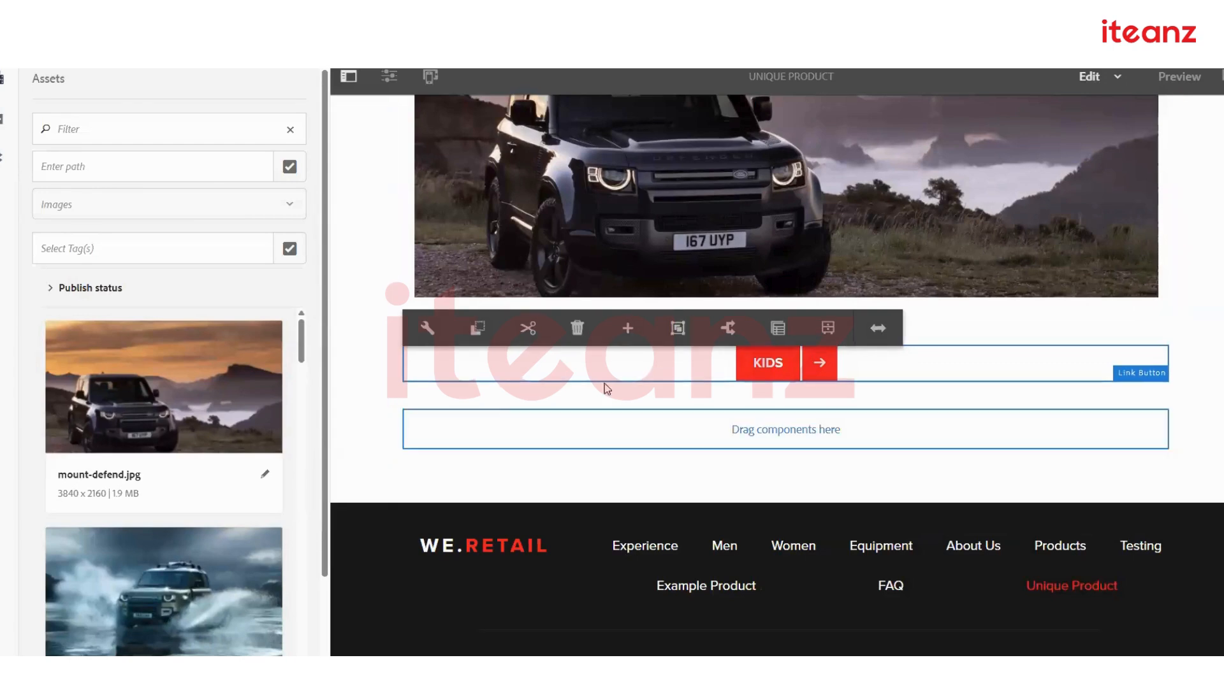
{"action": "left_click", "coordinate": [605, 412]}
{"action": "left_click", "coordinate": [628, 368]}
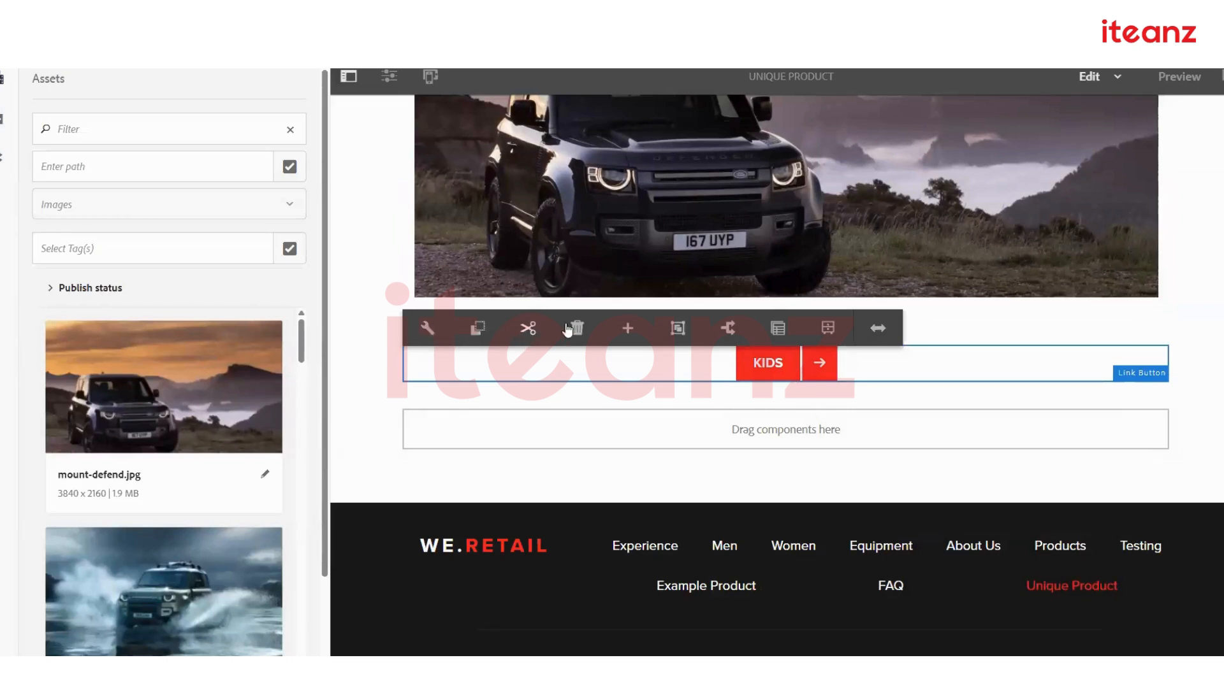
{"action": "left_click", "coordinate": [625, 328]}
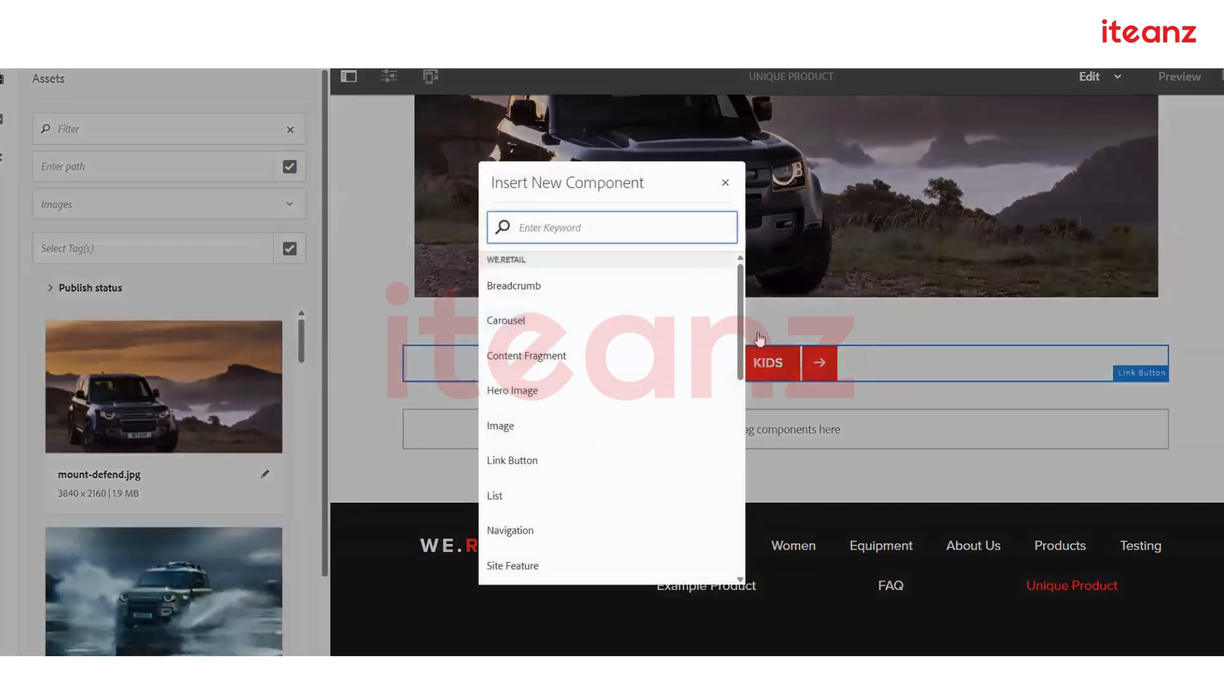
{"action": "left_click", "coordinate": [726, 183]}
{"action": "left_click", "coordinate": [661, 366]}
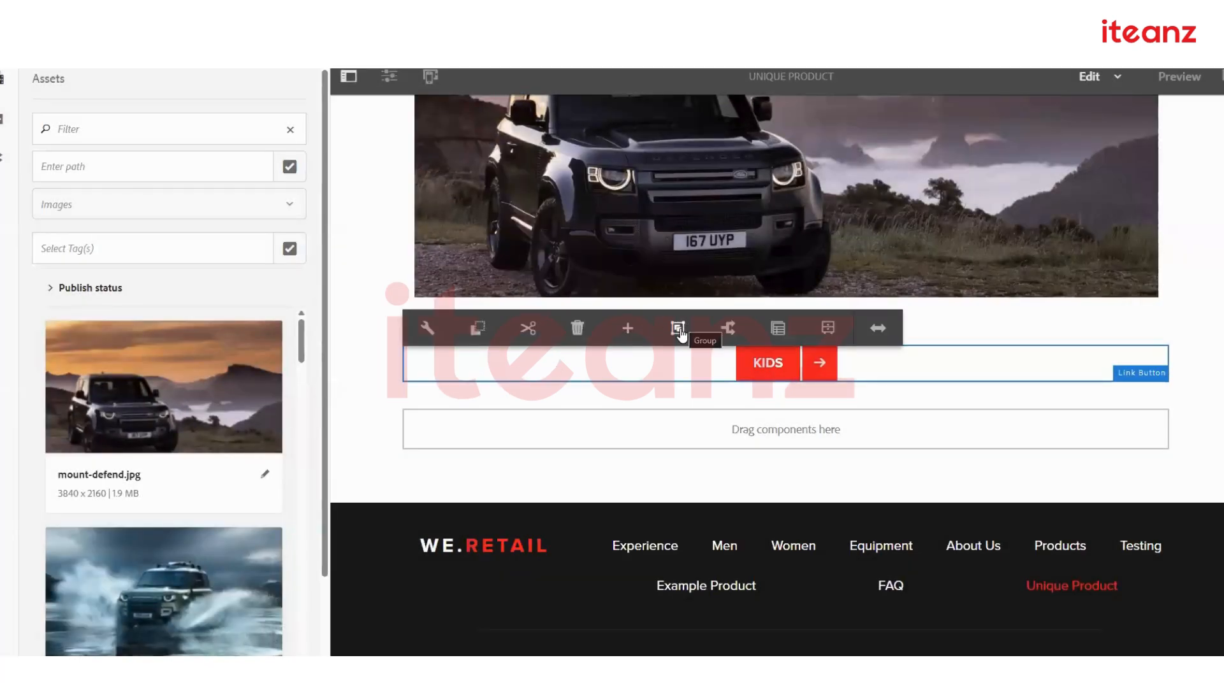
{"action": "left_click", "coordinate": [680, 327]}
Try out the selection of live copies as rollout targets for the Kids button and leave without rolling out.
{"action": "left_click", "coordinate": [727, 330]}
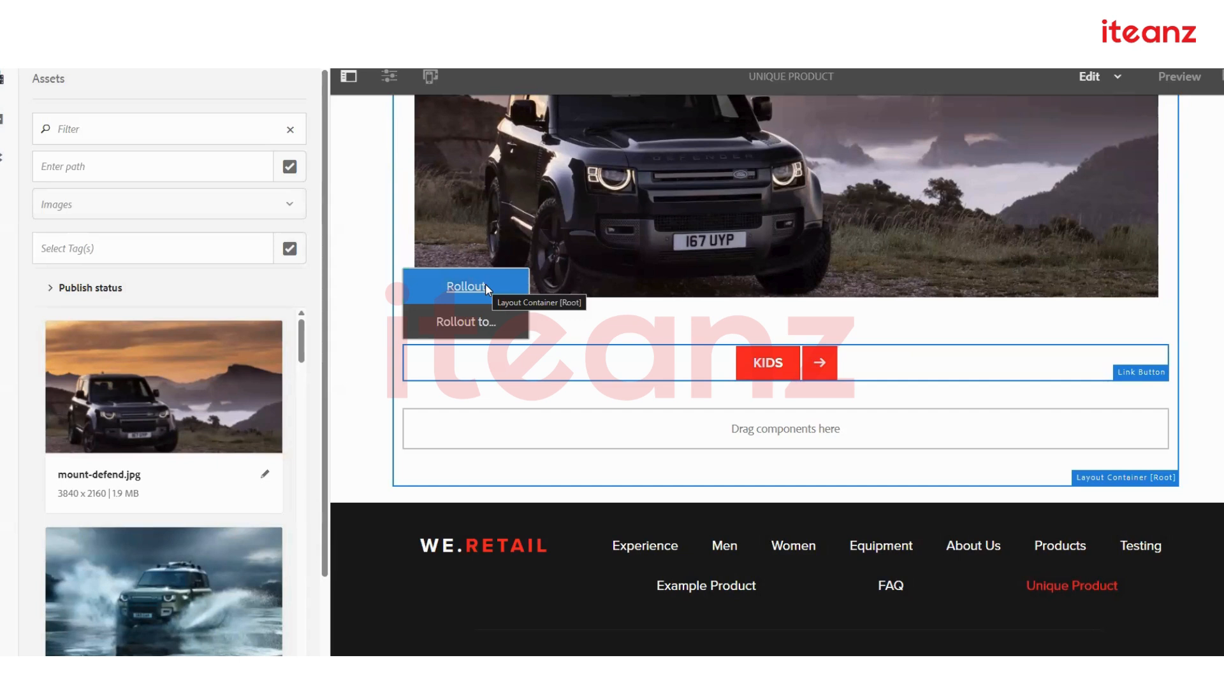
{"action": "left_click", "coordinate": [456, 323]}
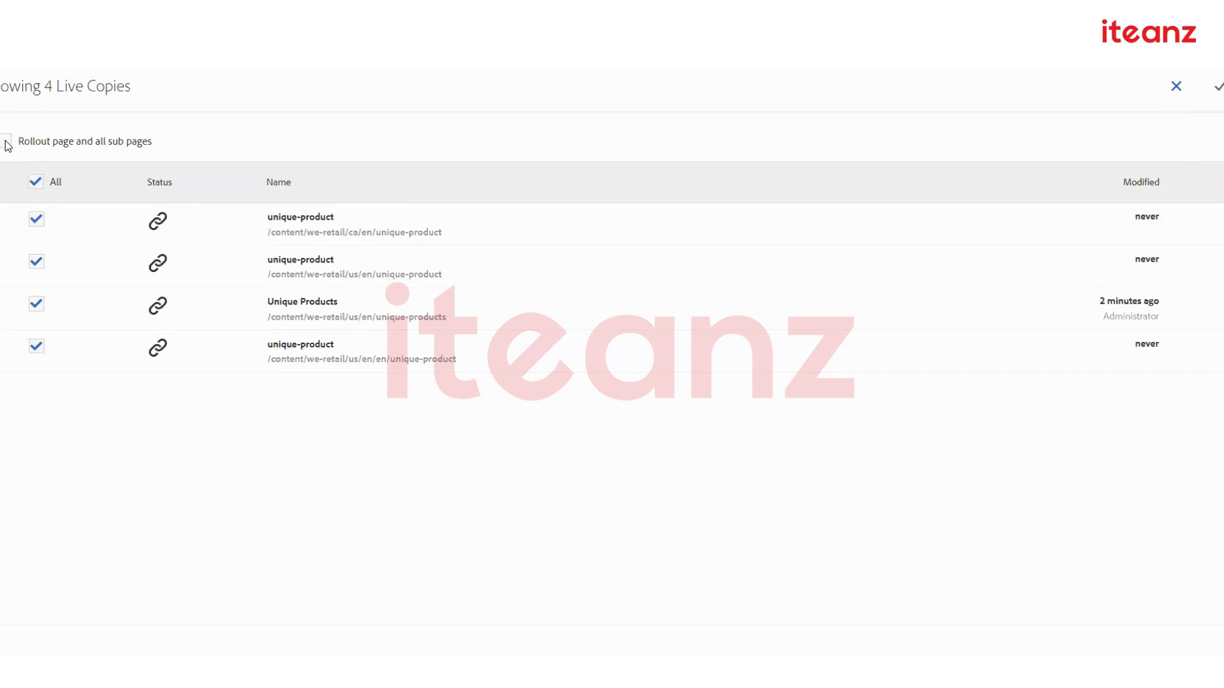
{"action": "left_click_drag", "start_coordinate": [0, 89], "coordinate": [158, 73]}
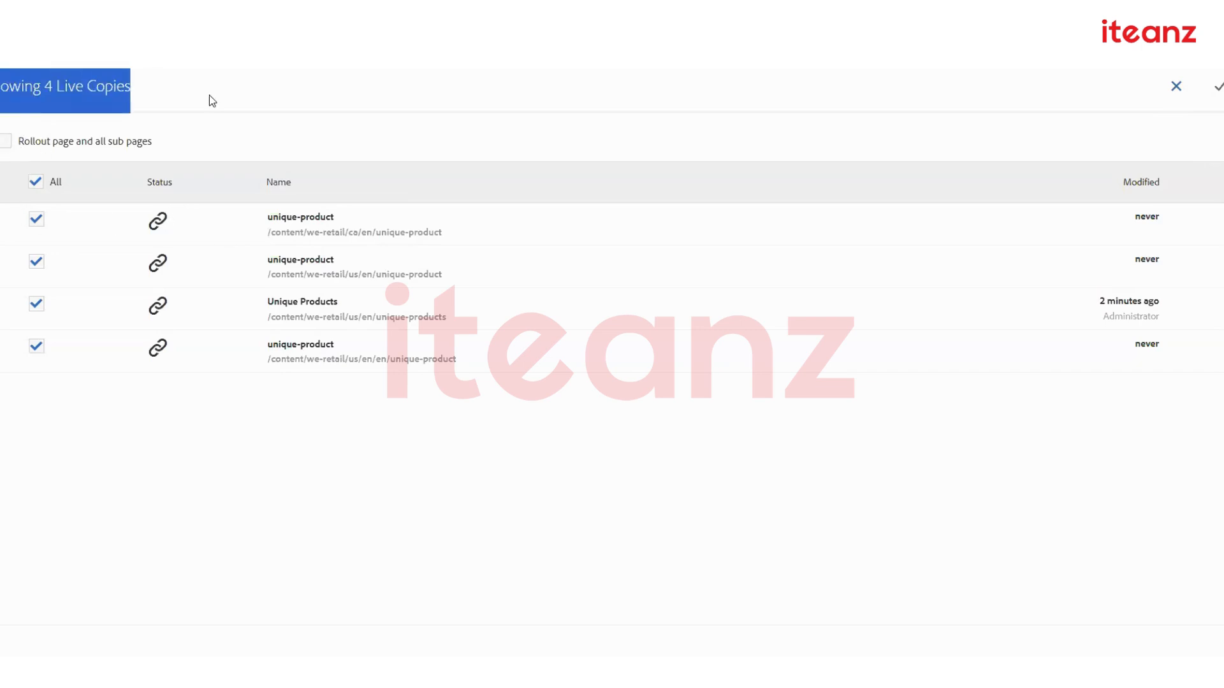
{"action": "left_click", "coordinate": [364, 195]}
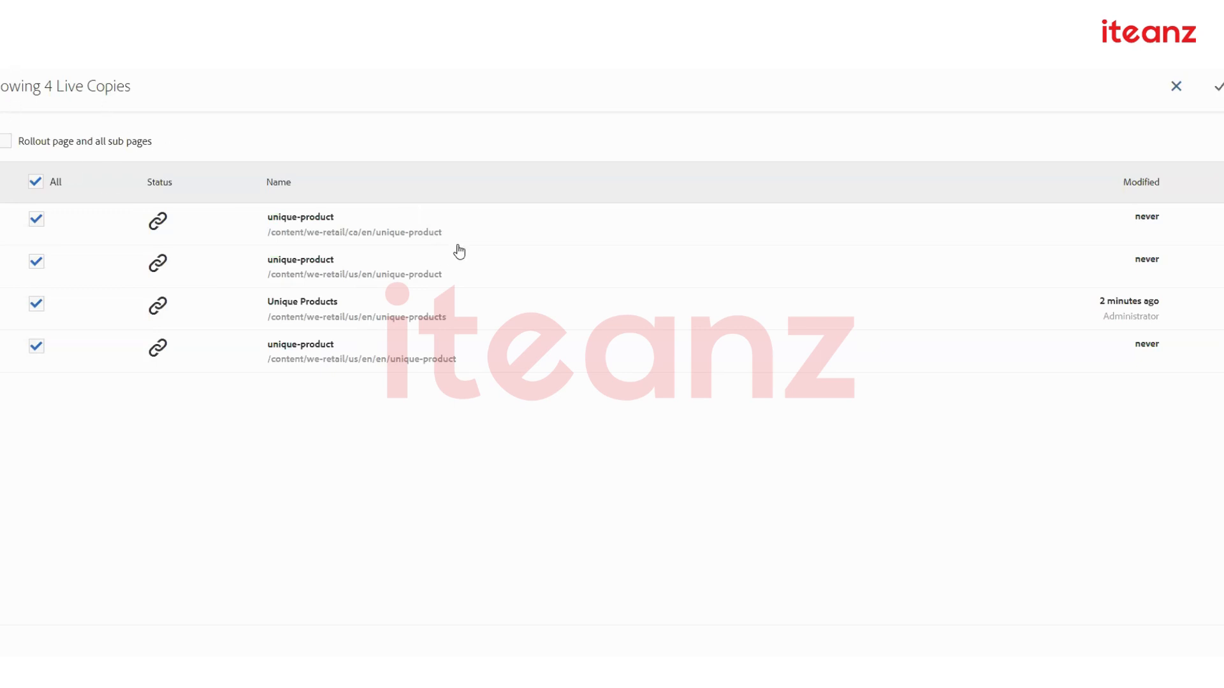
{"action": "left_click", "coordinate": [37, 183]}
{"action": "left_click", "coordinate": [36, 262]}
{"action": "left_click", "coordinate": [38, 304]}
{"action": "left_click", "coordinate": [1176, 87]}
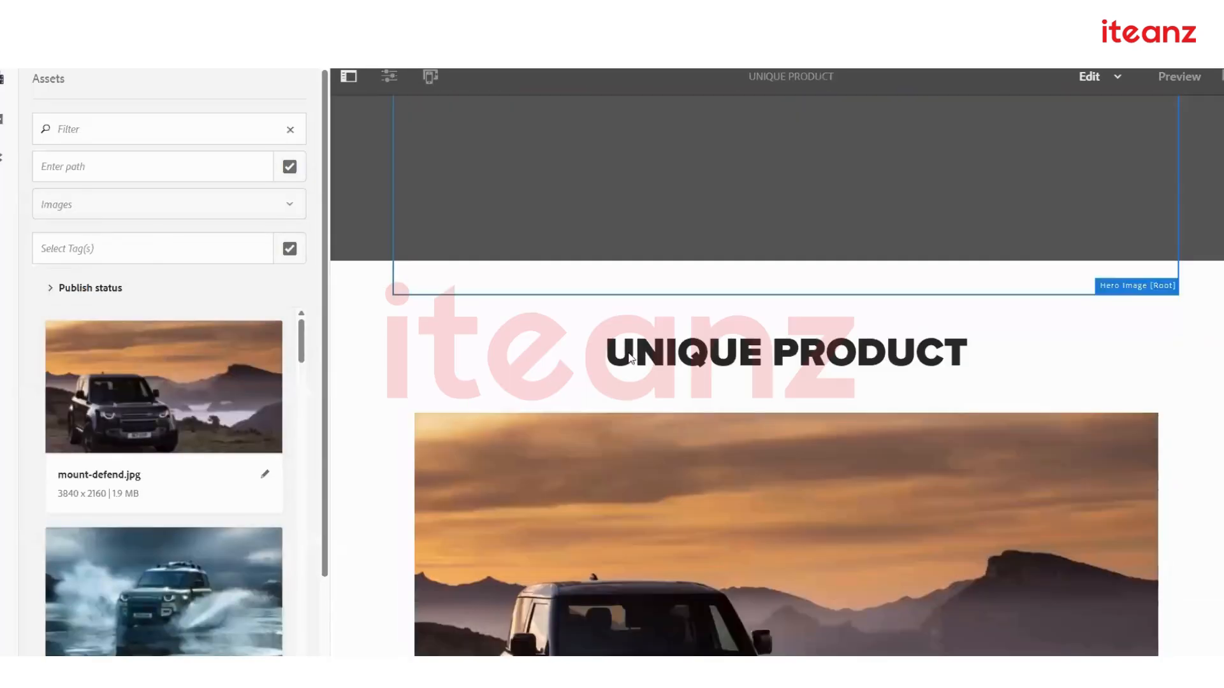
Insert a List component above the Unique Product title.
{"action": "left_click", "coordinate": [516, 356]}
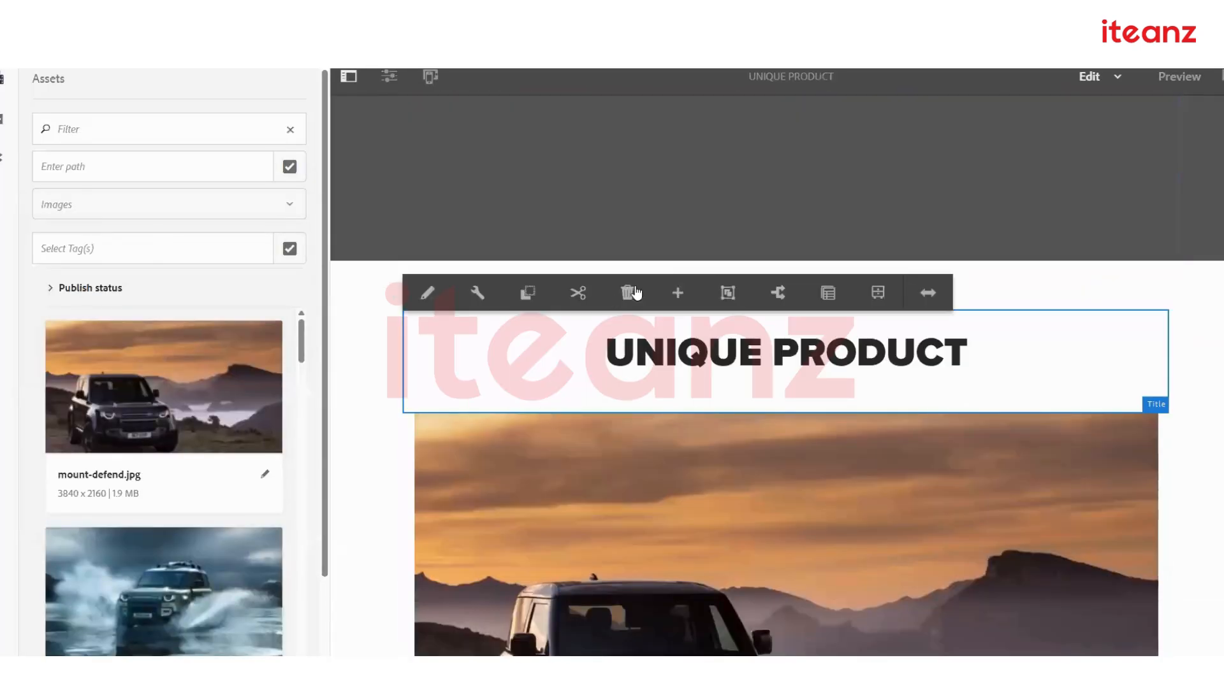
{"action": "left_click", "coordinate": [678, 292]}
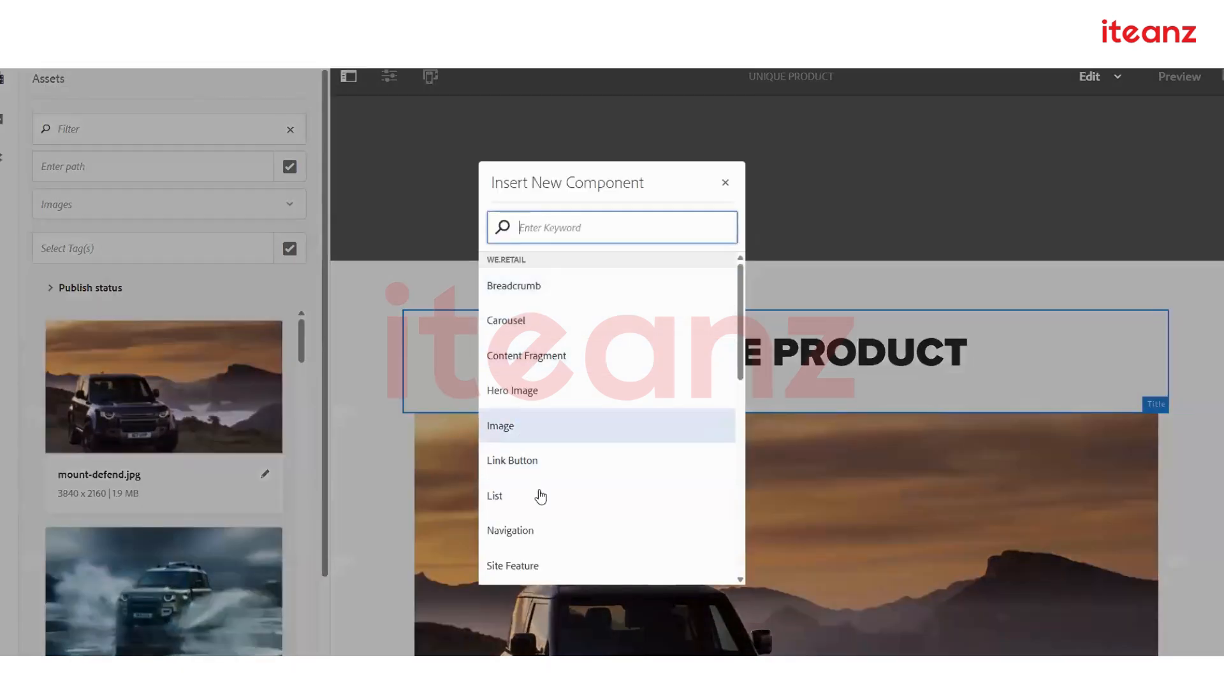
{"action": "left_click", "coordinate": [543, 494]}
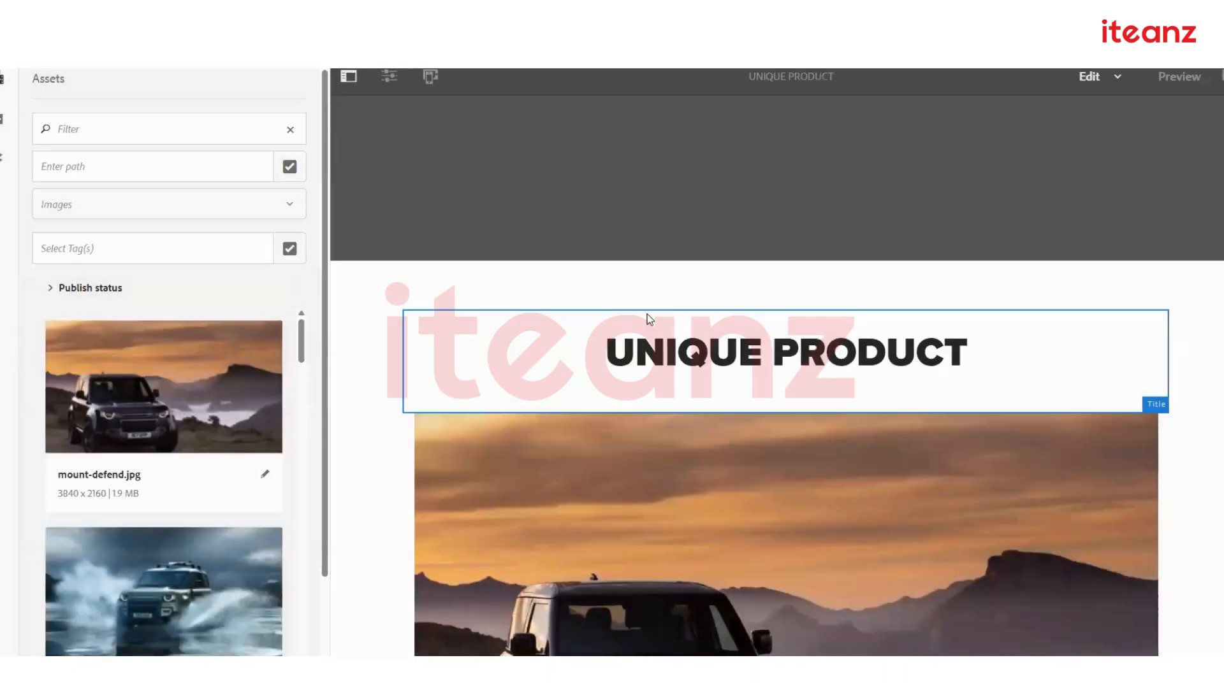
Configure the list to show the child pages of /content/we-retail/ca/en.
{"action": "left_click", "coordinate": [801, 344]}
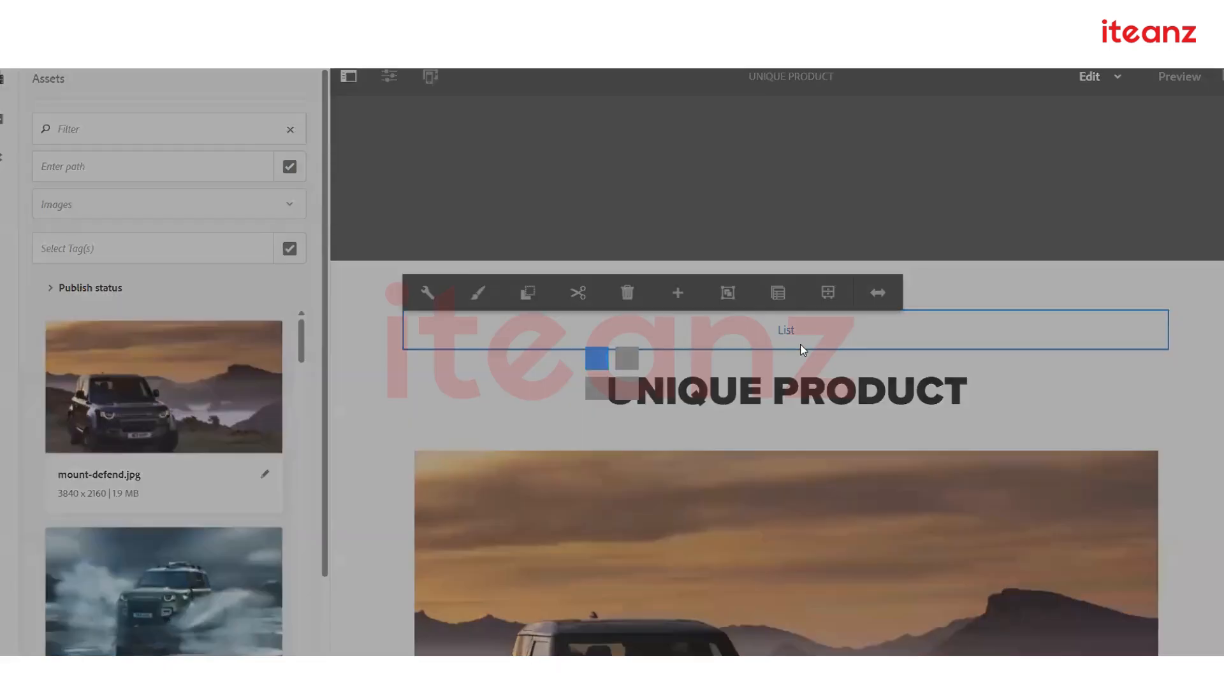
{"action": "left_click", "coordinate": [427, 287]}
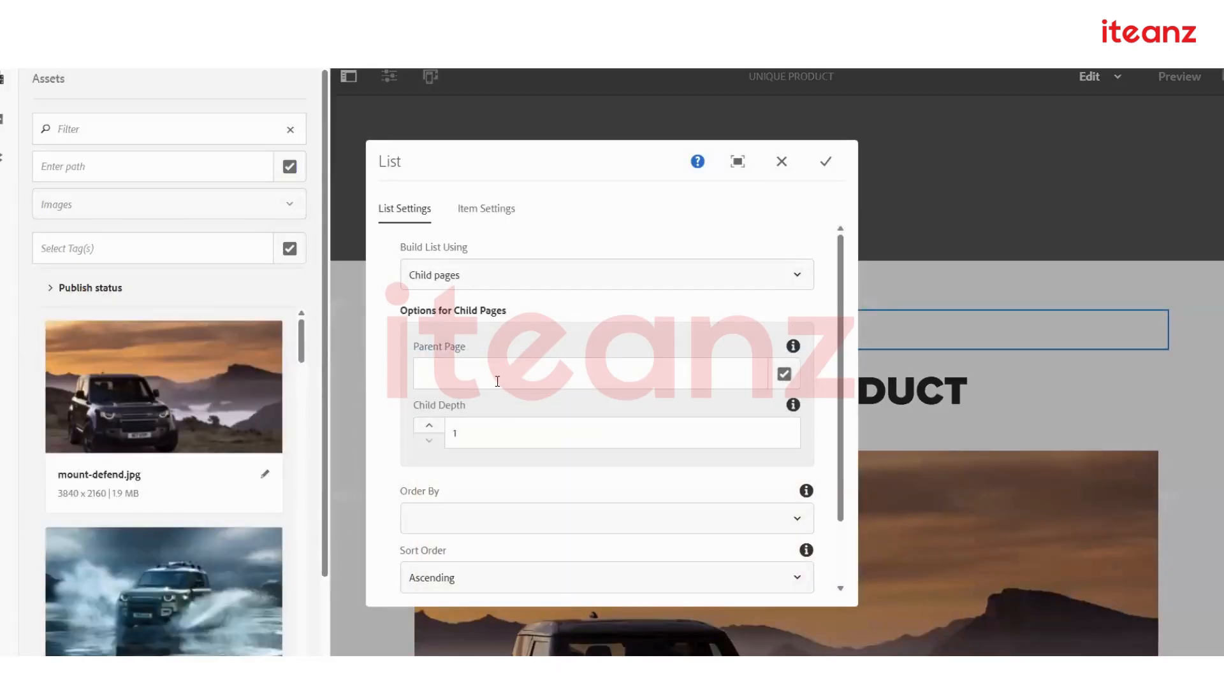
{"action": "left_click", "coordinate": [784, 374]}
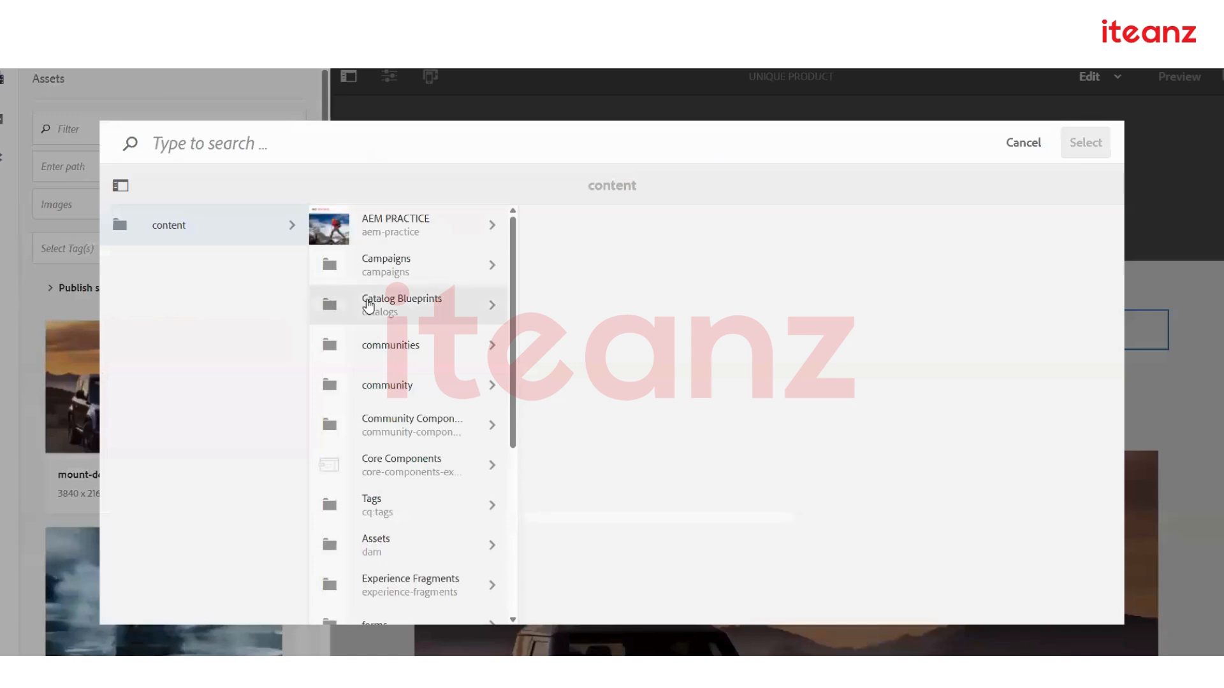
{"action": "scroll", "coordinate": [417, 510], "scroll_direction": "down", "scroll_amount": 5}
{"action": "left_click", "coordinate": [417, 567]}
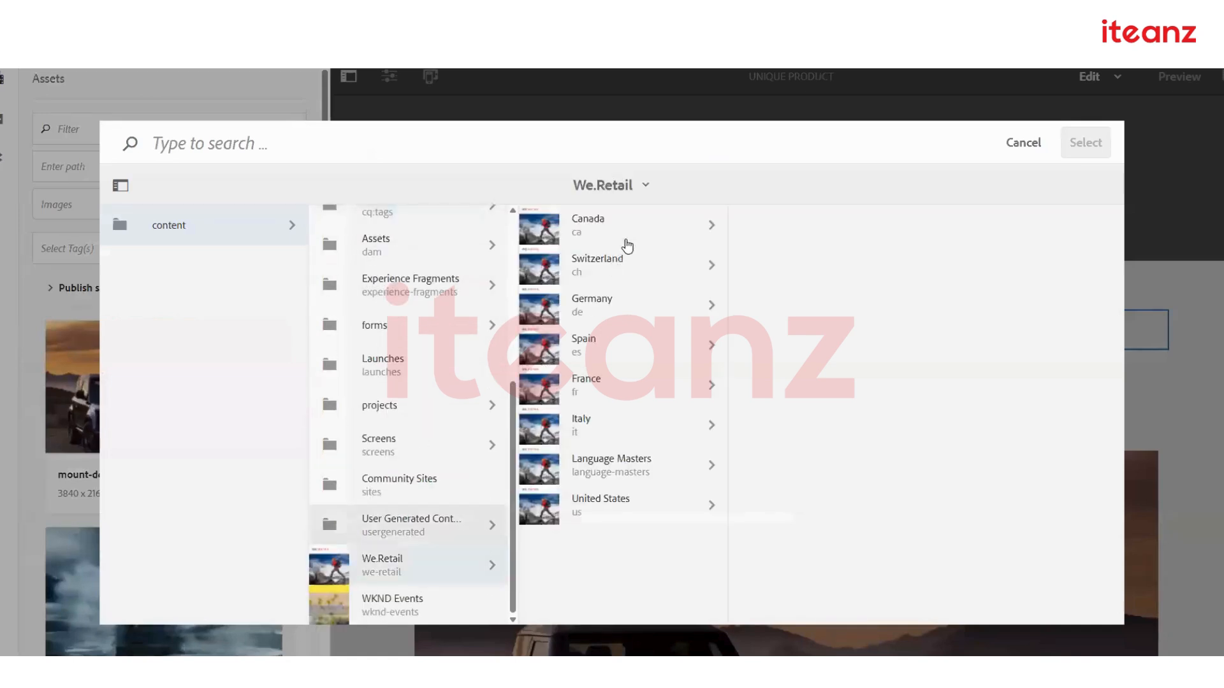
{"action": "left_click", "coordinate": [630, 235]}
{"action": "left_click", "coordinate": [854, 241]}
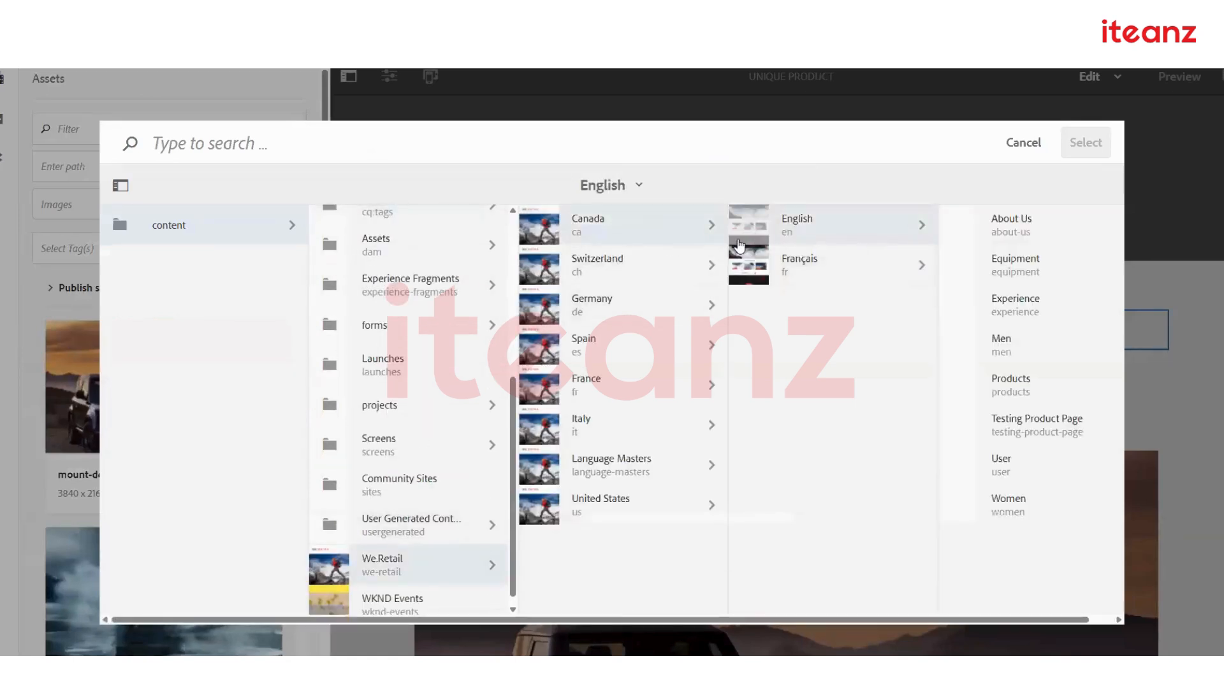
{"action": "left_click", "coordinate": [749, 226]}
{"action": "left_click", "coordinate": [1093, 143]}
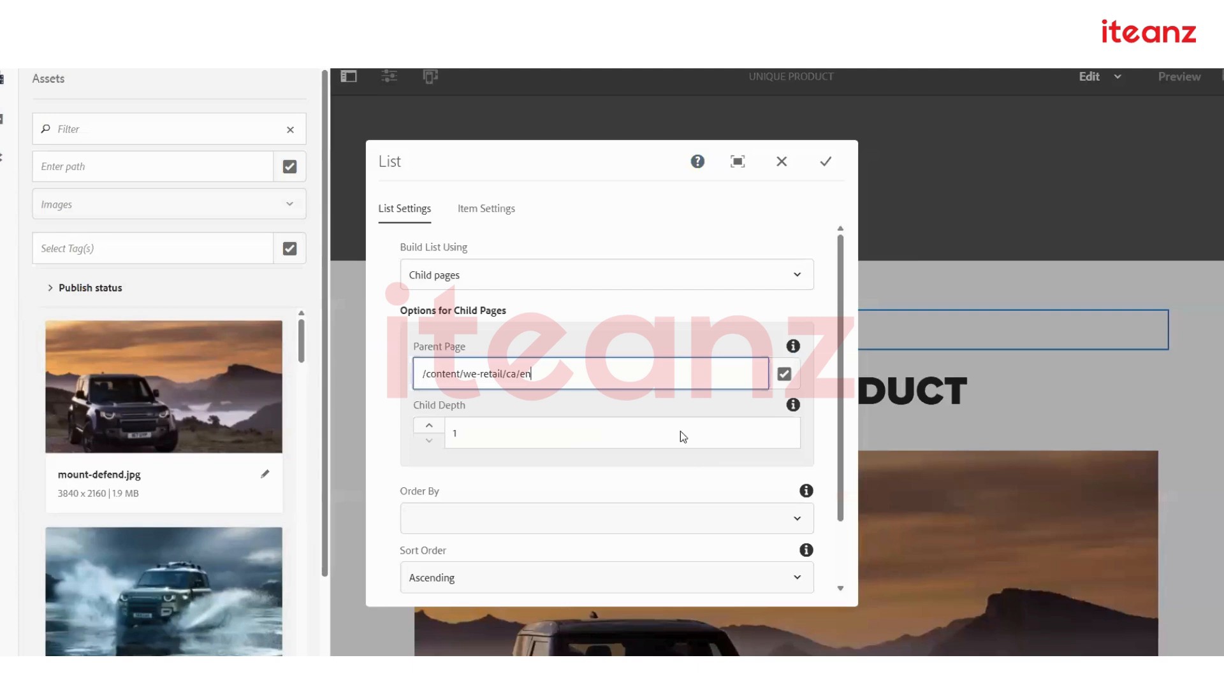
{"action": "left_click", "coordinate": [825, 162]}
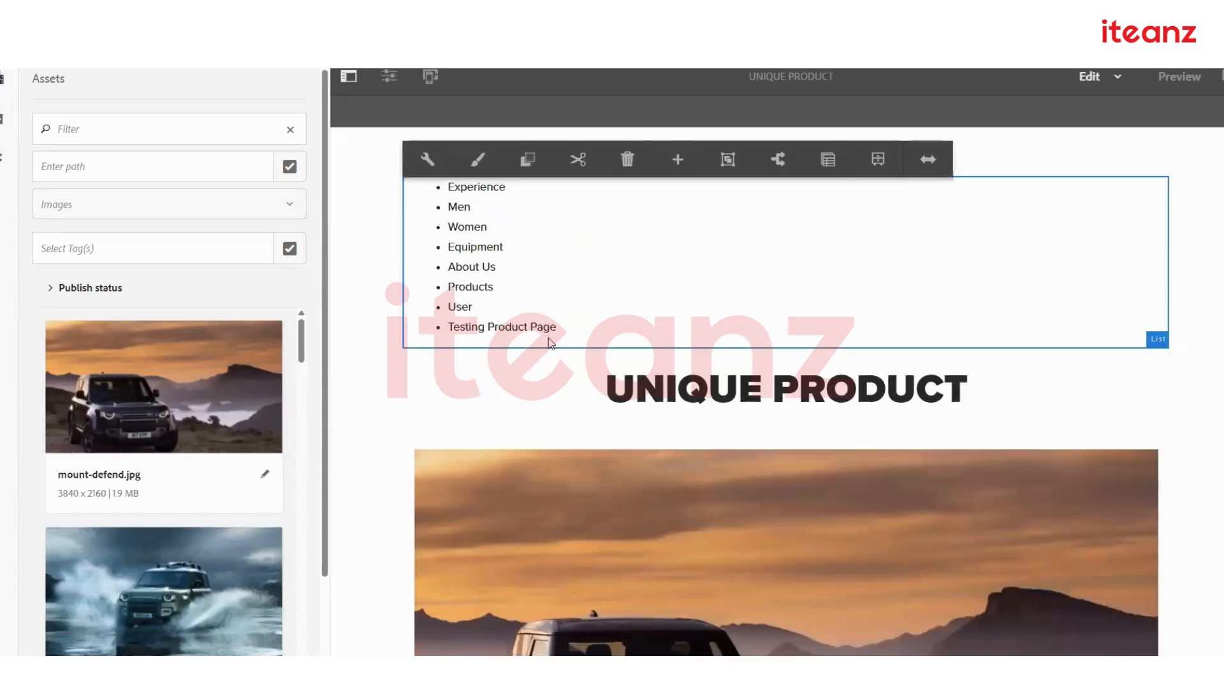
Roll out the Kids button of the Unique Product page only to the live copy /content/we-retail/us/en/unique-products.
{"action": "left_click", "coordinate": [1087, 151]}
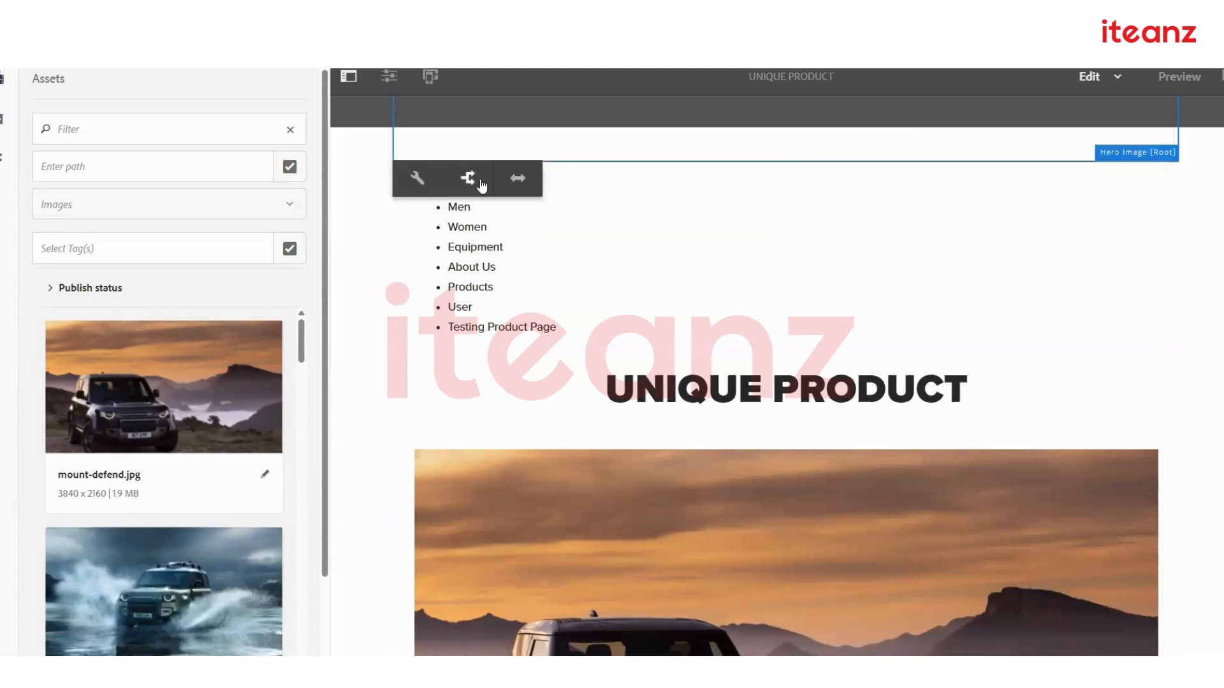
{"action": "scroll", "coordinate": [640, 492], "scroll_direction": "down", "scroll_amount": 10}
{"action": "left_click", "coordinate": [689, 281]}
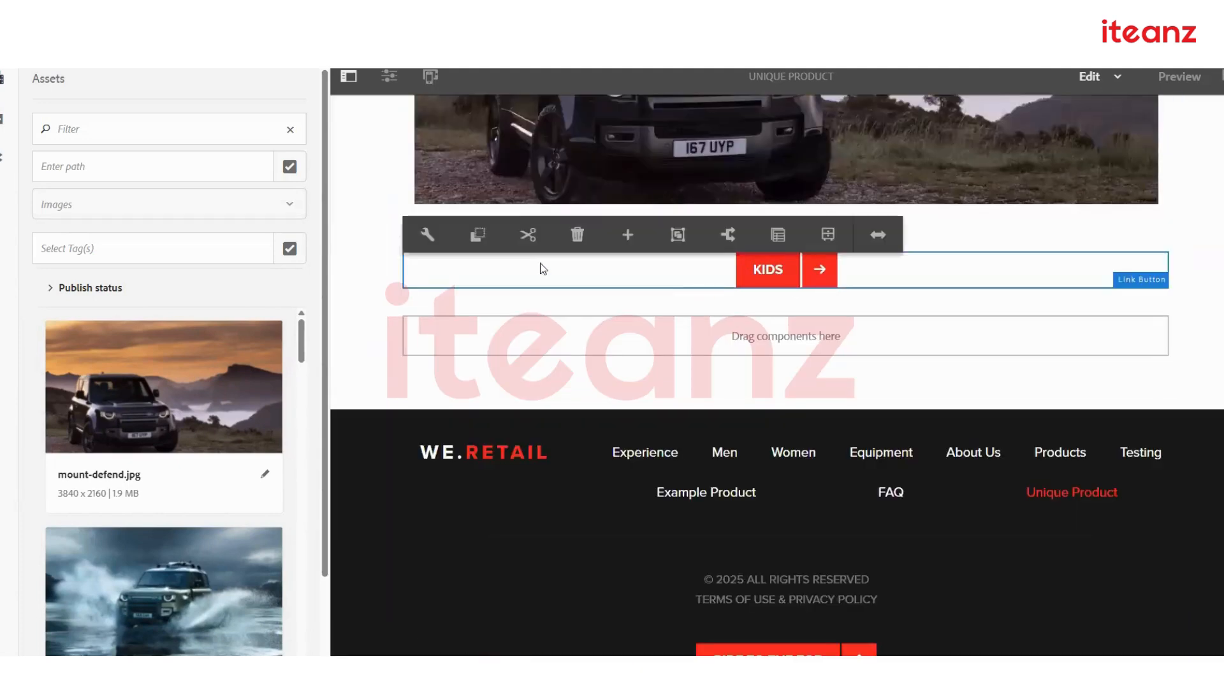
{"action": "left_click", "coordinate": [728, 235]}
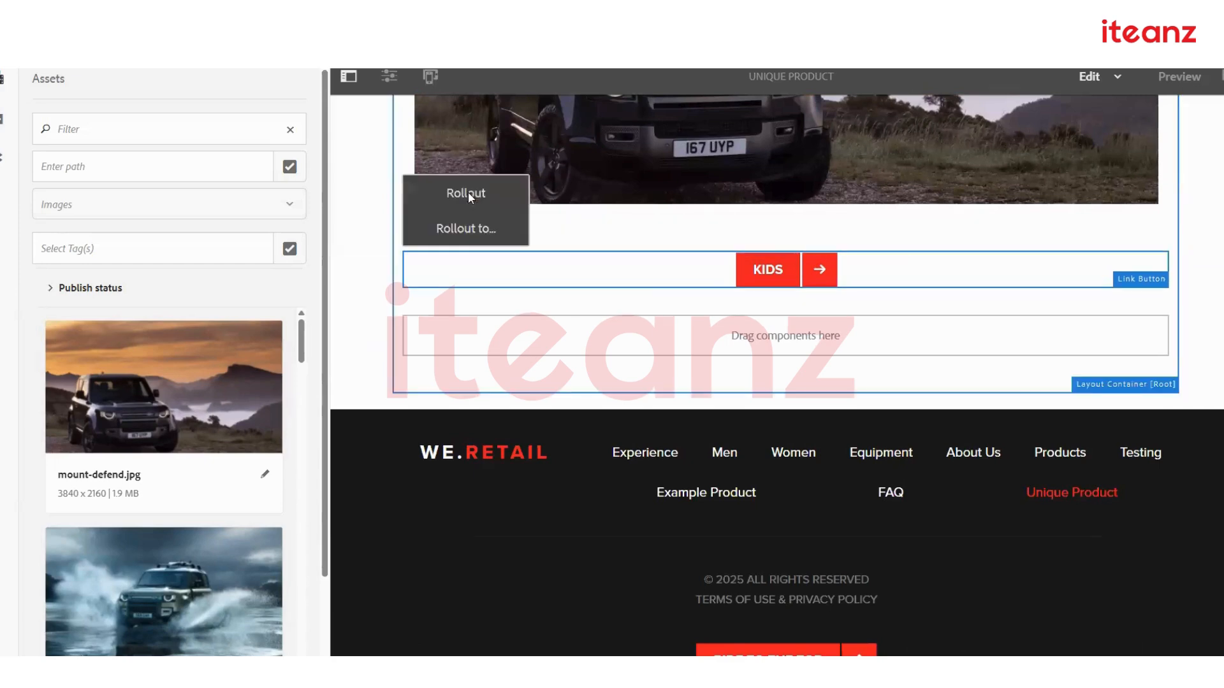
{"action": "left_click", "coordinate": [476, 237]}
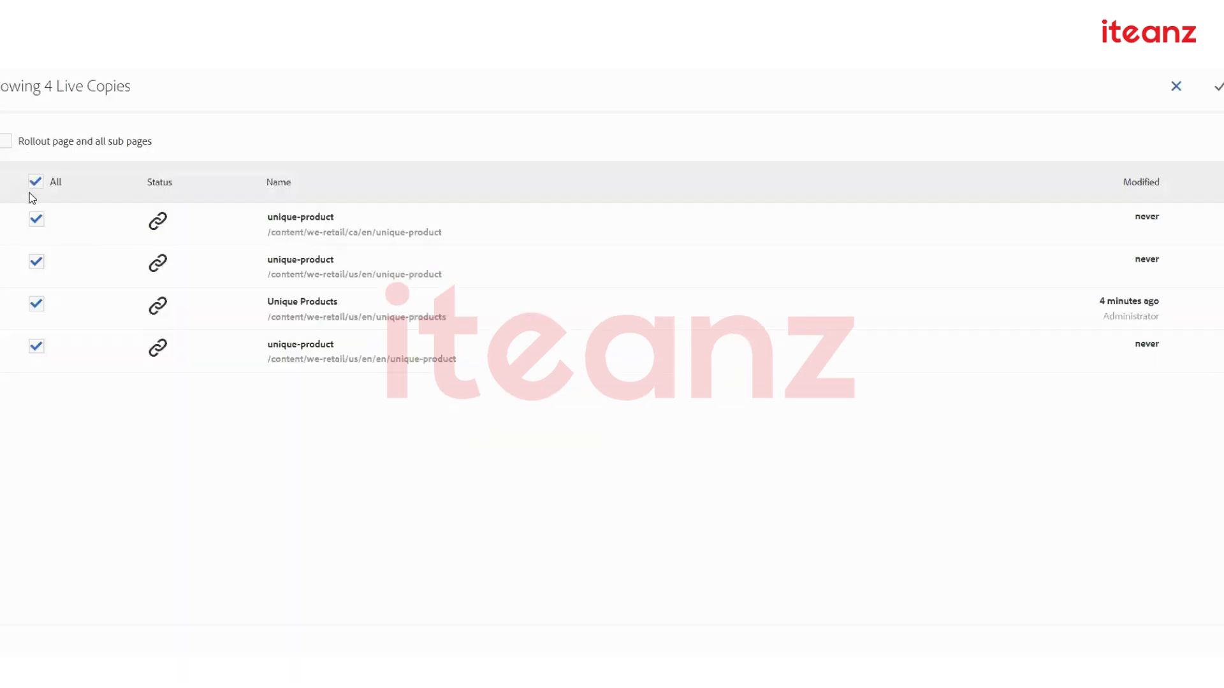
{"action": "left_click", "coordinate": [36, 182]}
{"action": "left_click", "coordinate": [36, 304]}
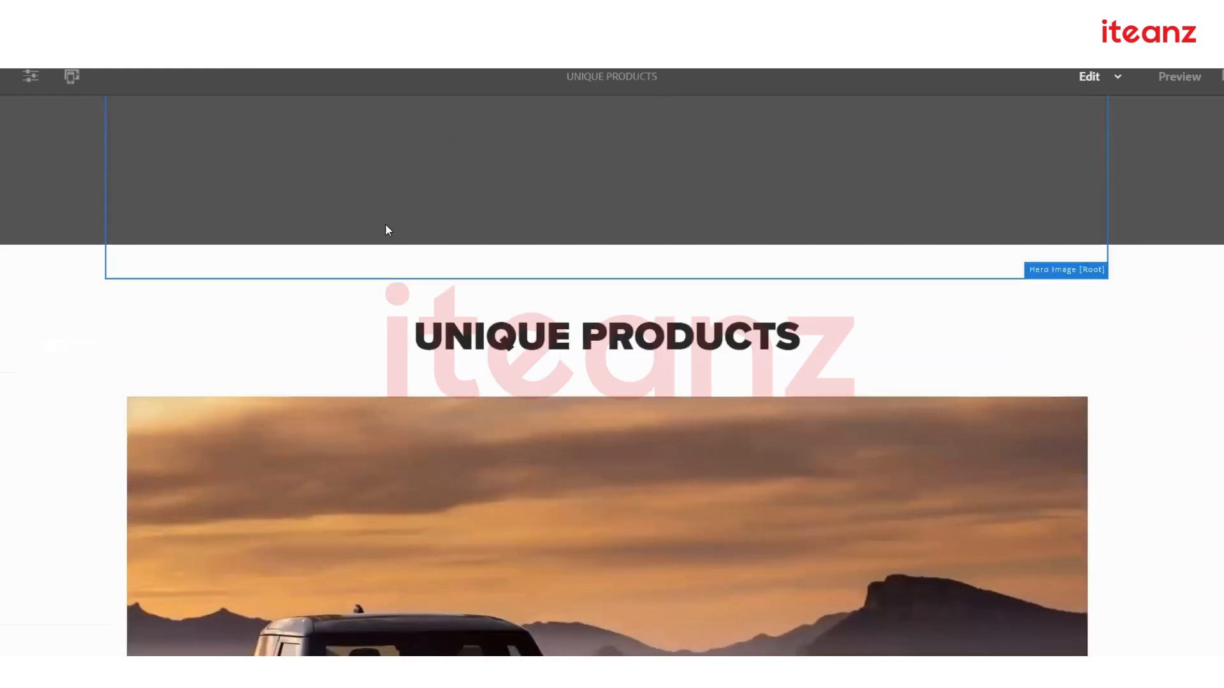
Reload the Unique Products live copy and check its content for the rolled-out Kids button.
{"action": "scroll", "coordinate": [399, 281], "scroll_direction": "down", "scroll_amount": 4}
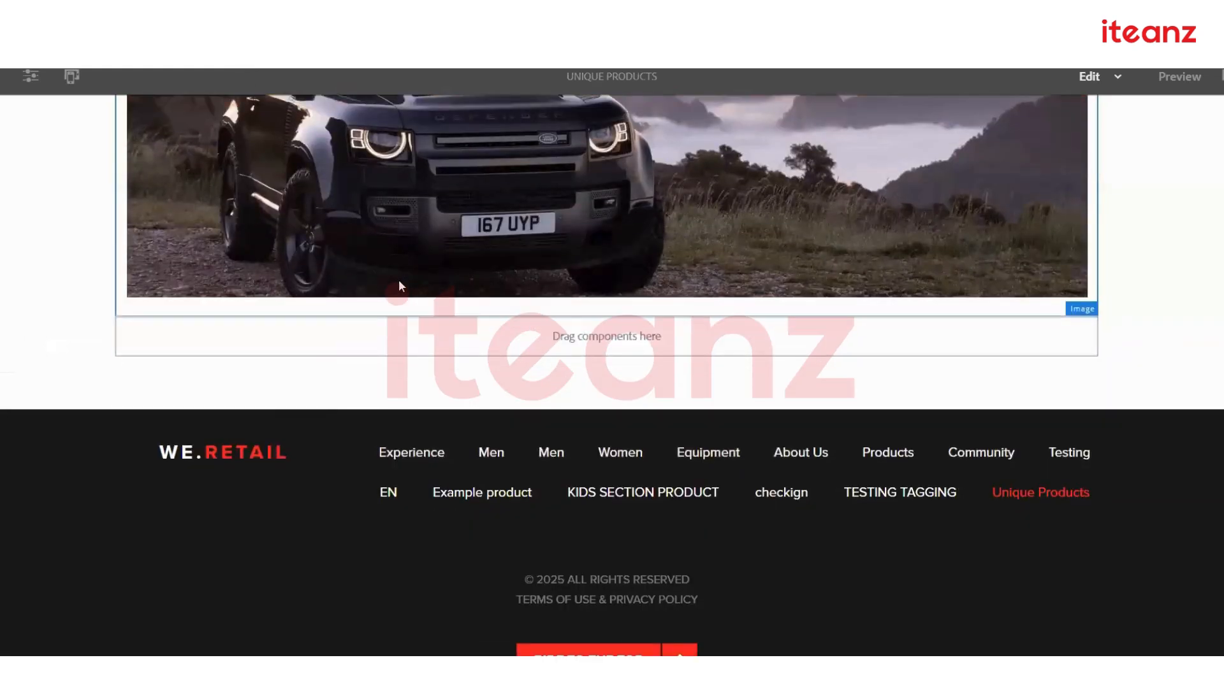
{"action": "key", "text": "ctrl+l"}
{"action": "key", "text": "Return"}
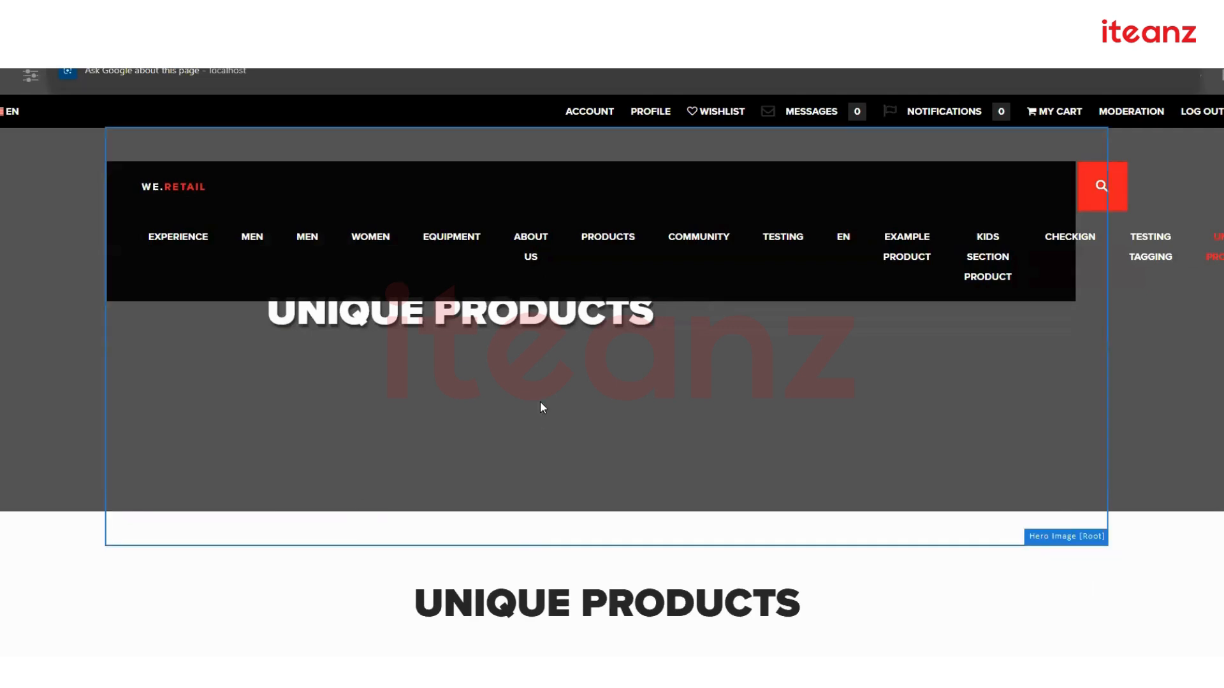
{"action": "scroll", "coordinate": [529, 446], "scroll_direction": "down", "scroll_amount": 6}
{"action": "scroll", "coordinate": [515, 511], "scroll_direction": "down", "scroll_amount": 4}
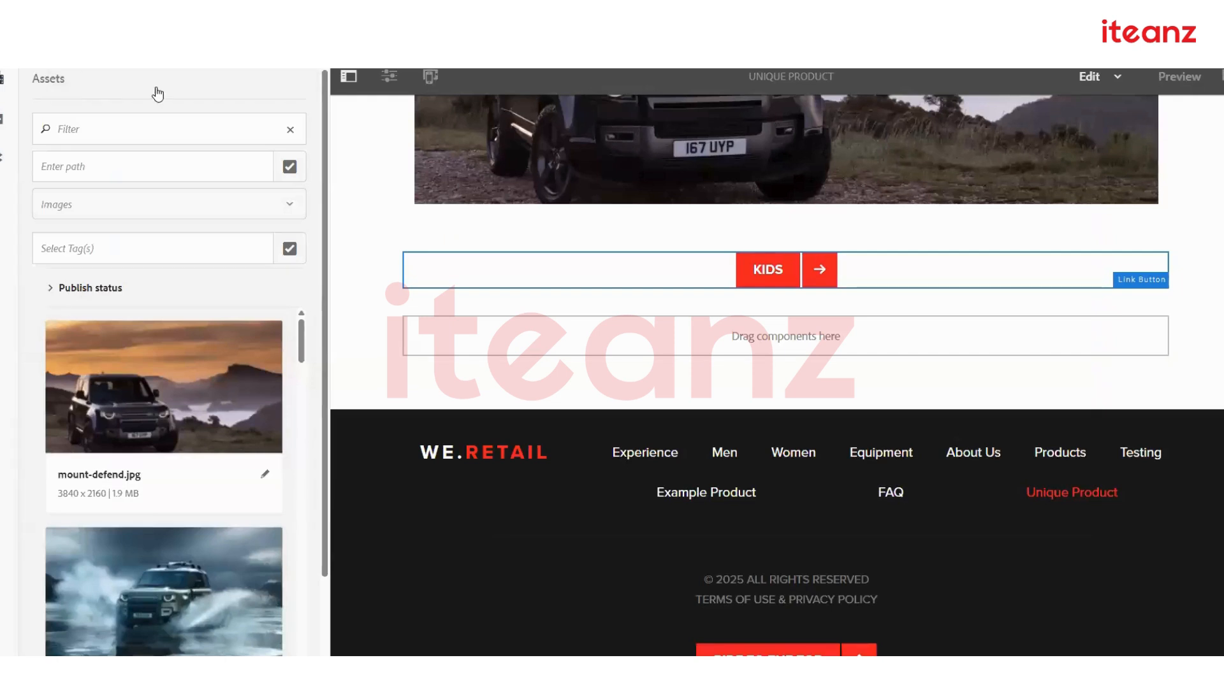
Roll out the whole Unique Product page only to the live copy /content/we-retail/us/en/unique-products.
{"action": "left_click", "coordinate": [389, 79]}
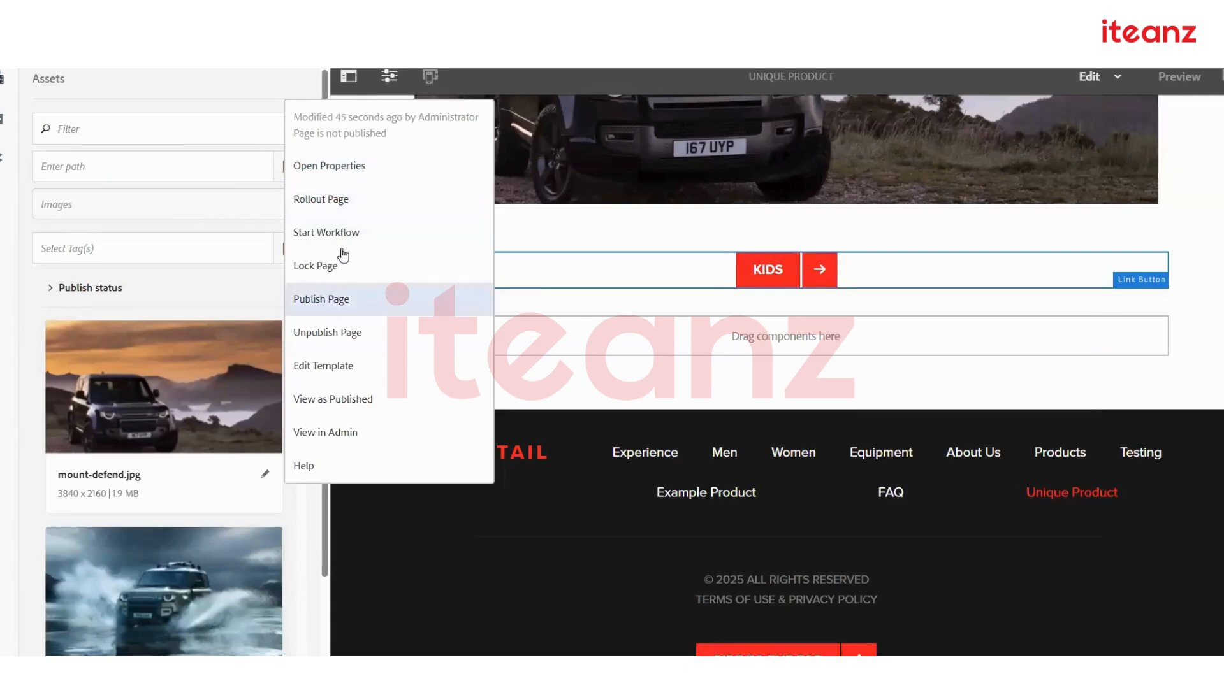
{"action": "left_click", "coordinate": [344, 214]}
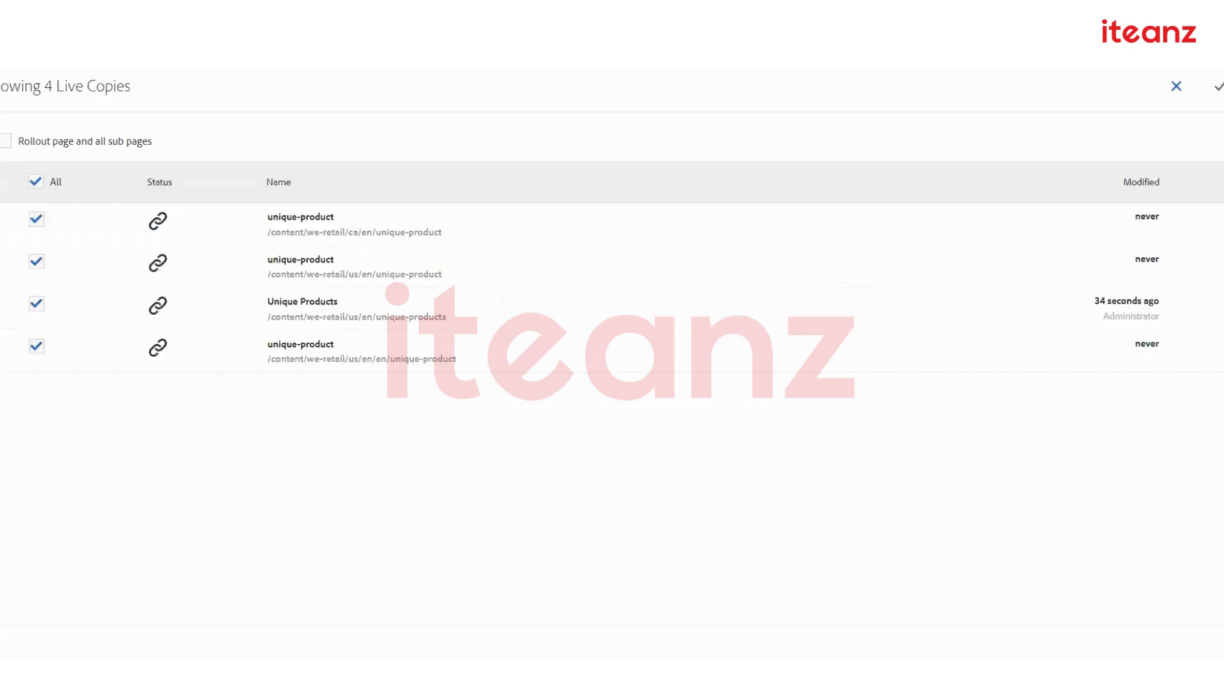
{"action": "left_click", "coordinate": [35, 181]}
{"action": "left_click", "coordinate": [37, 305]}
{"action": "left_click", "coordinate": [1218, 87]}
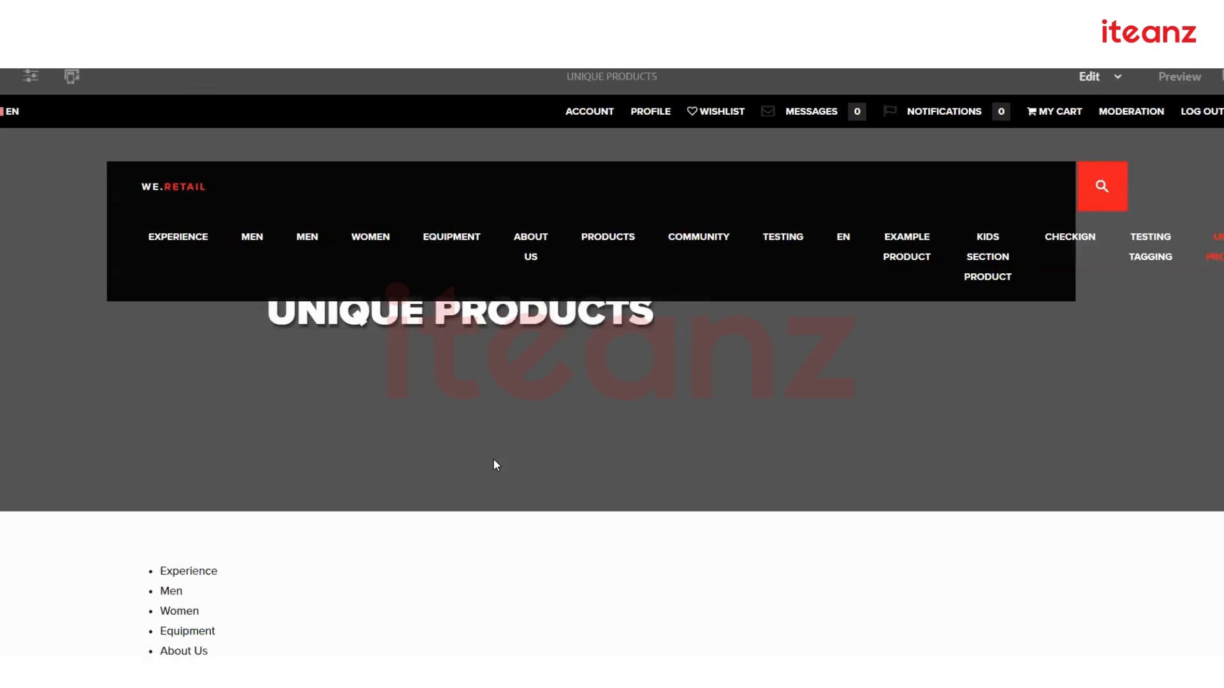
Examine the Unique Products live copy for the list and other content rolled out from the source page.
{"action": "scroll", "coordinate": [278, 199], "scroll_direction": "down", "scroll_amount": 4}
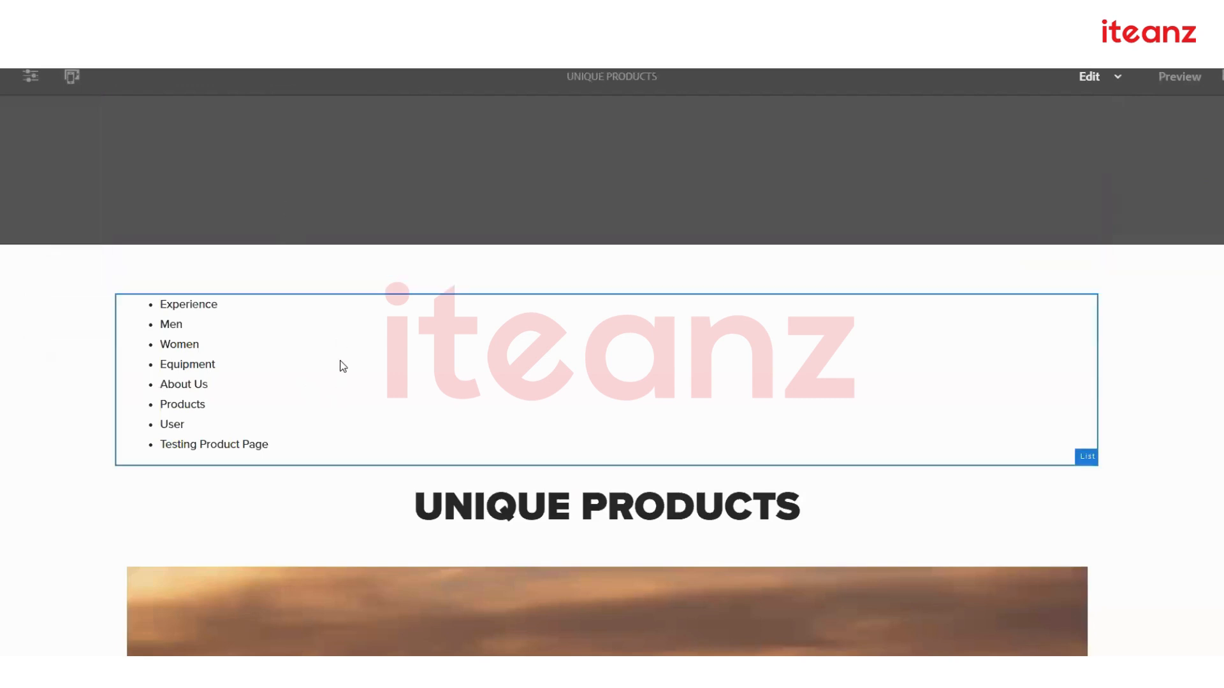
{"action": "scroll", "coordinate": [341, 363], "scroll_direction": "down", "scroll_amount": 10}
{"action": "scroll", "coordinate": [407, 411], "scroll_direction": "up", "scroll_amount": 10}
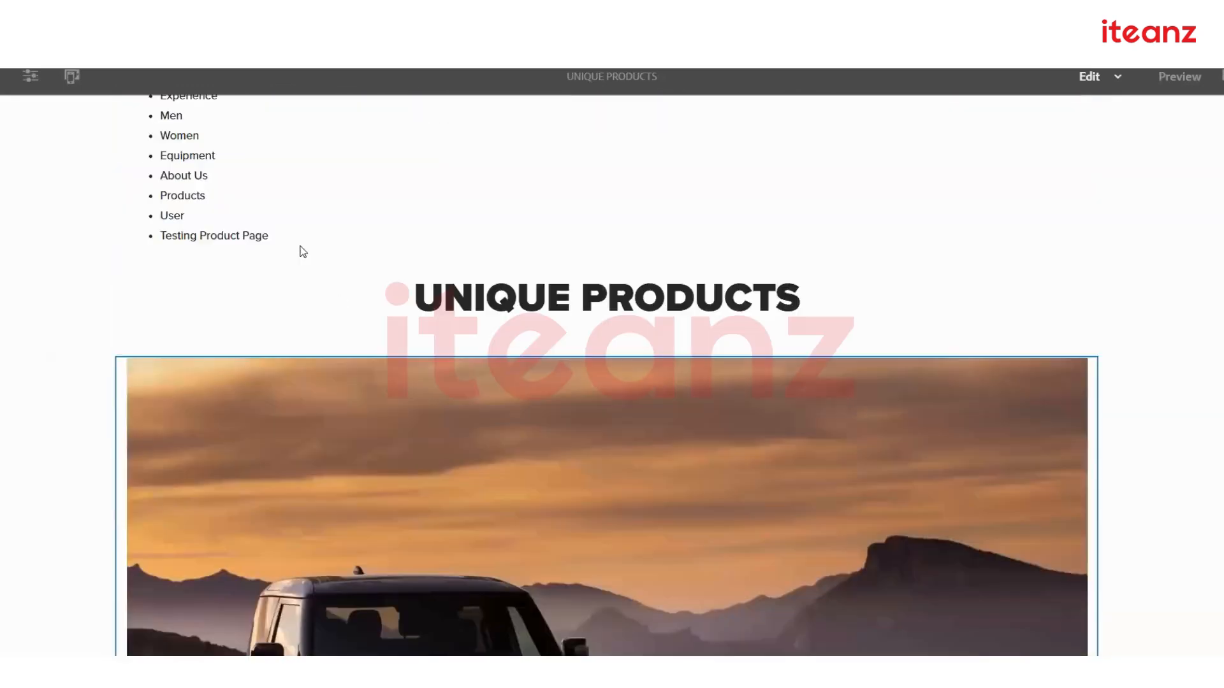
{"action": "left_click", "coordinate": [274, 209]}
{"action": "left_click", "coordinate": [345, 153]}
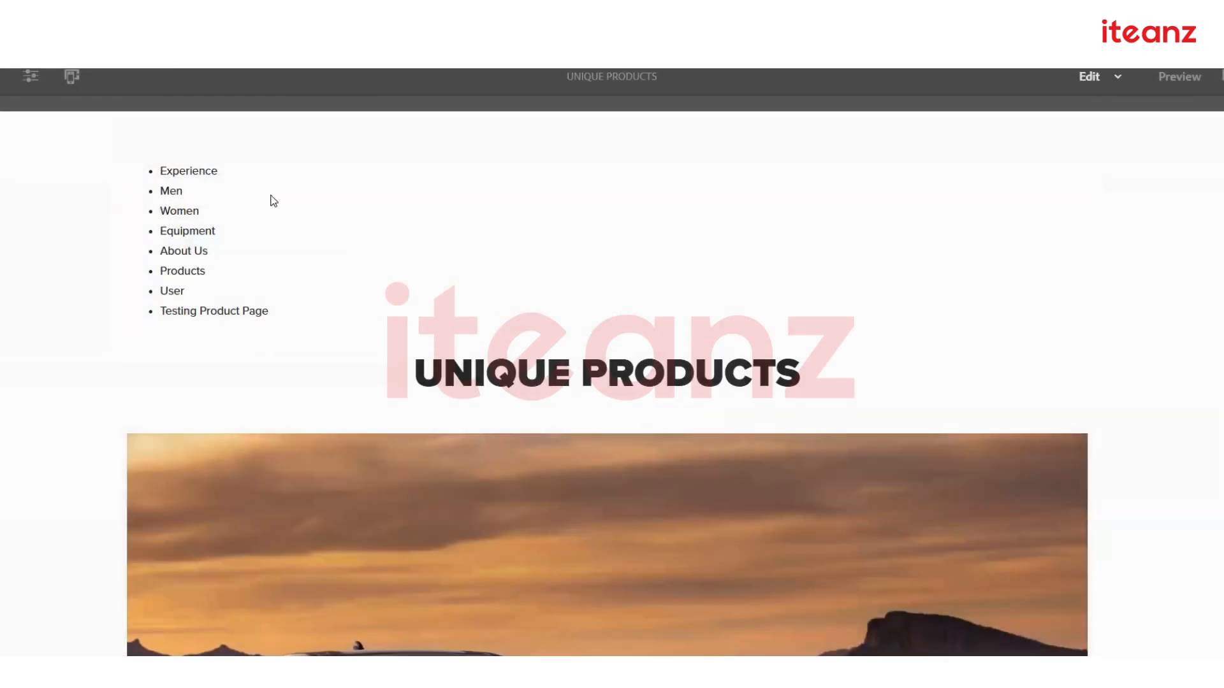
Change the list on the Unique Products live copy to a fixed list with /content/we-retail/ca/en/about-us as its first item.
{"action": "left_click", "coordinate": [118, 162]}
{"action": "left_click", "coordinate": [140, 141]}
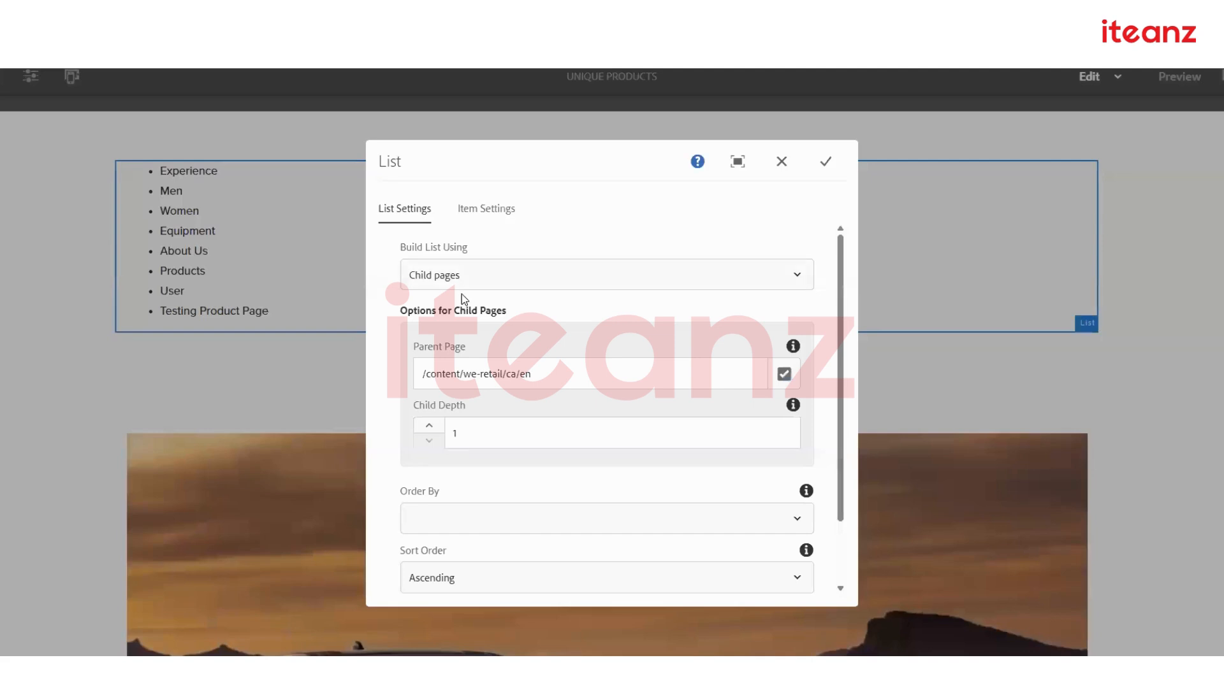
{"action": "left_click", "coordinate": [484, 281]}
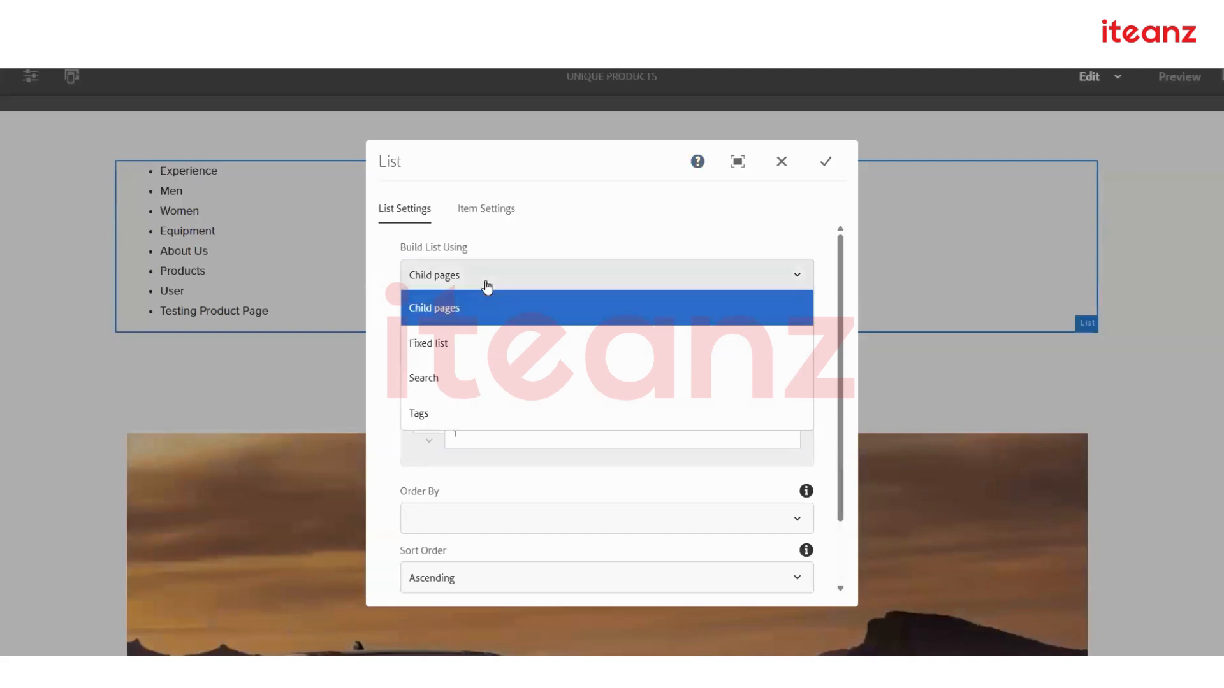
{"action": "left_click", "coordinate": [445, 354]}
{"action": "left_click", "coordinate": [443, 362]}
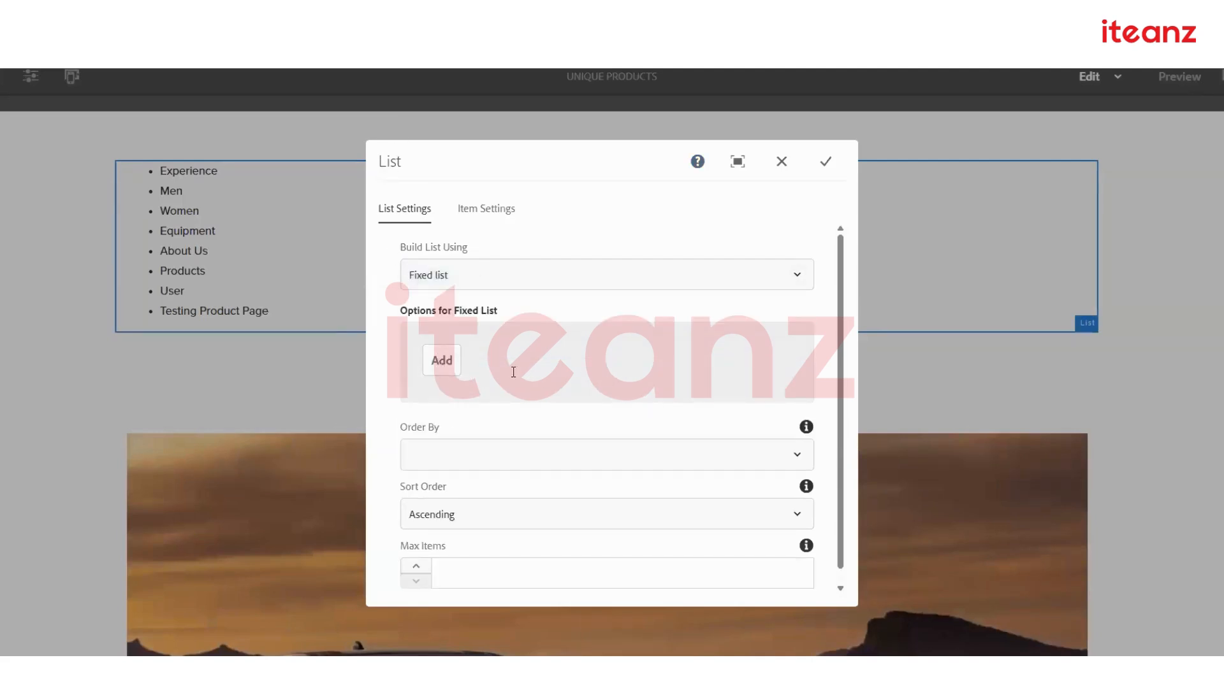
{"action": "left_click", "coordinate": [711, 361]}
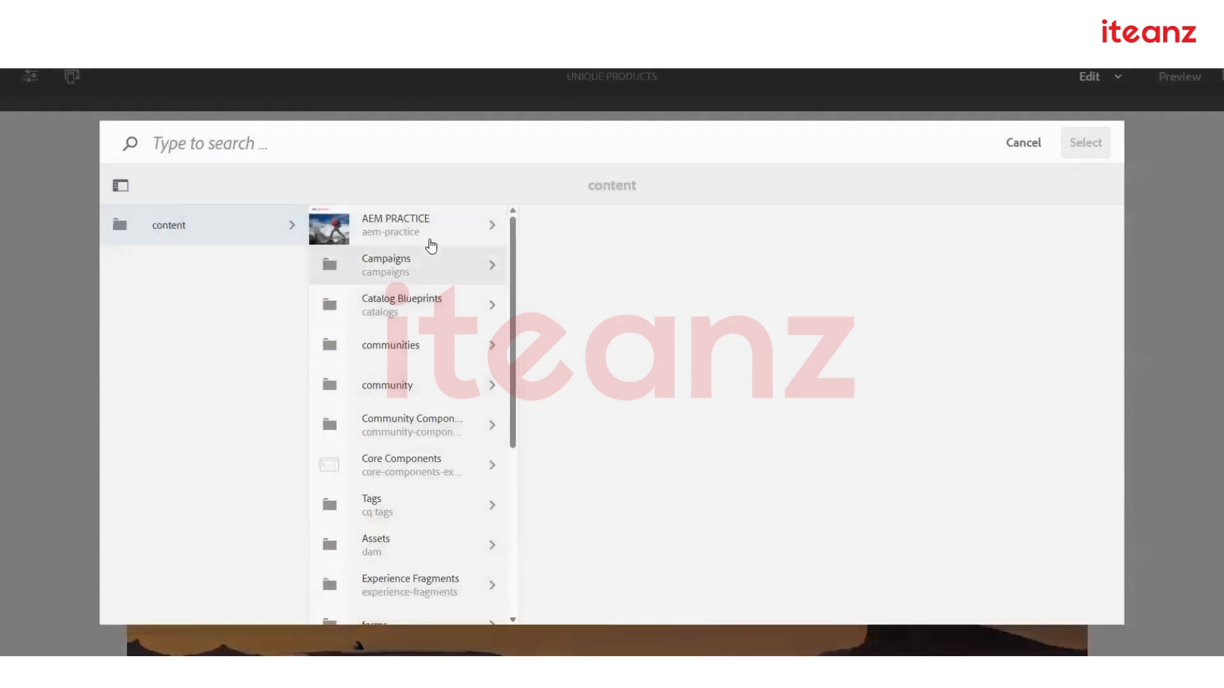
{"action": "scroll", "coordinate": [426, 383], "scroll_direction": "down", "scroll_amount": 5}
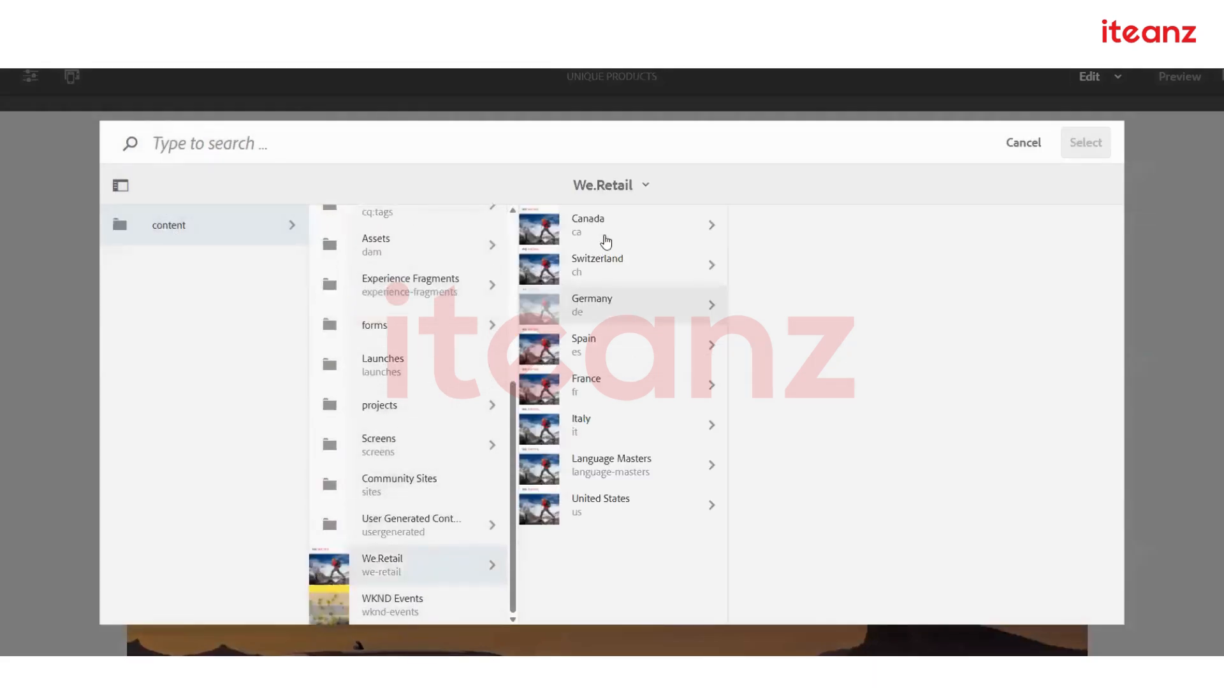
{"action": "left_click", "coordinate": [647, 238]}
{"action": "left_click", "coordinate": [802, 225]}
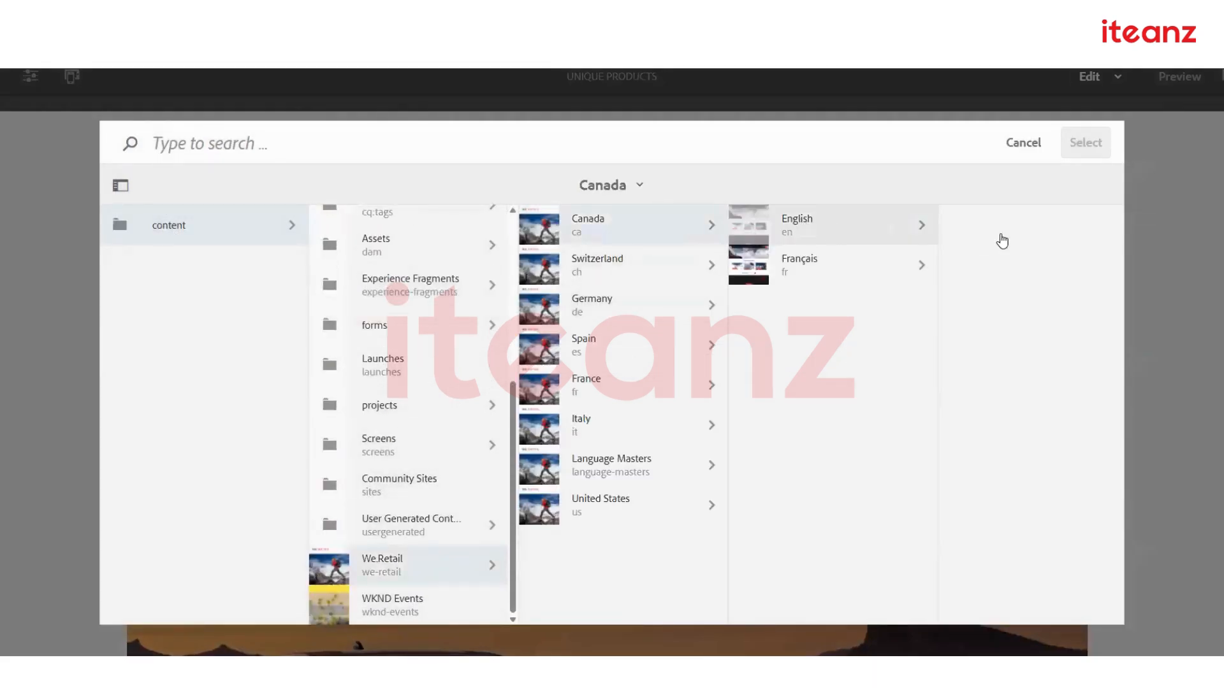
{"action": "left_click", "coordinate": [934, 225]}
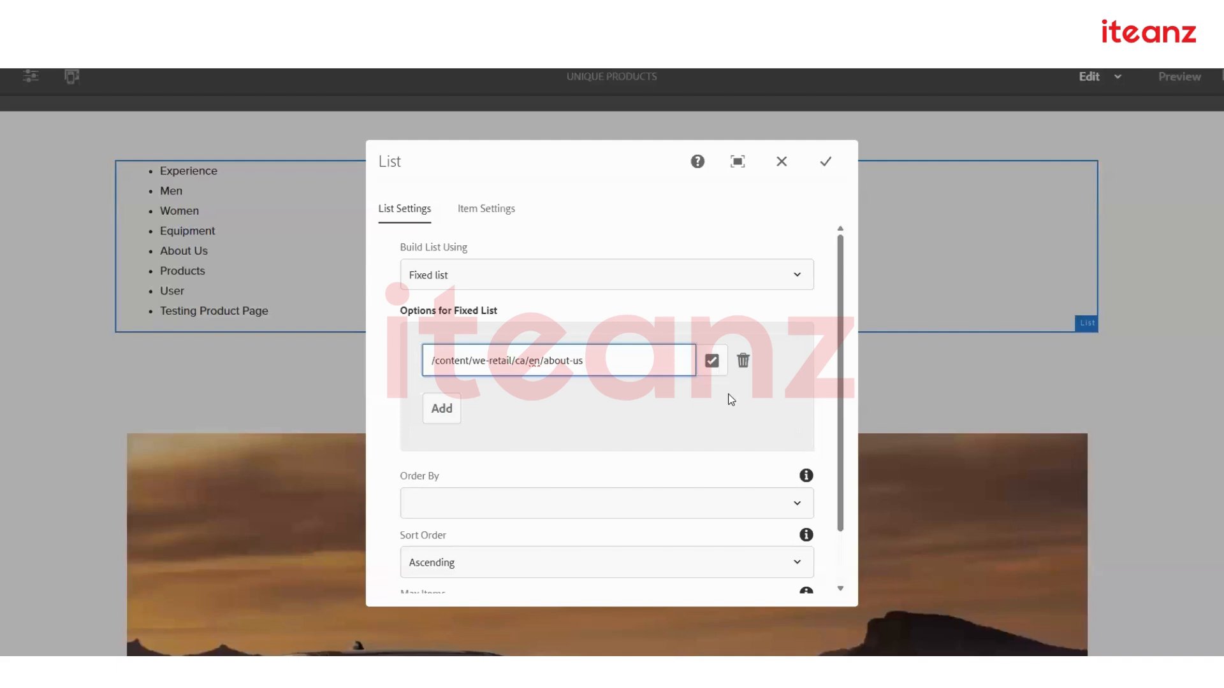
Add the Men page (men0) under We.Retail Switzerland Deutsch as the second fixed list item and save the list.
{"action": "left_click", "coordinate": [446, 410]}
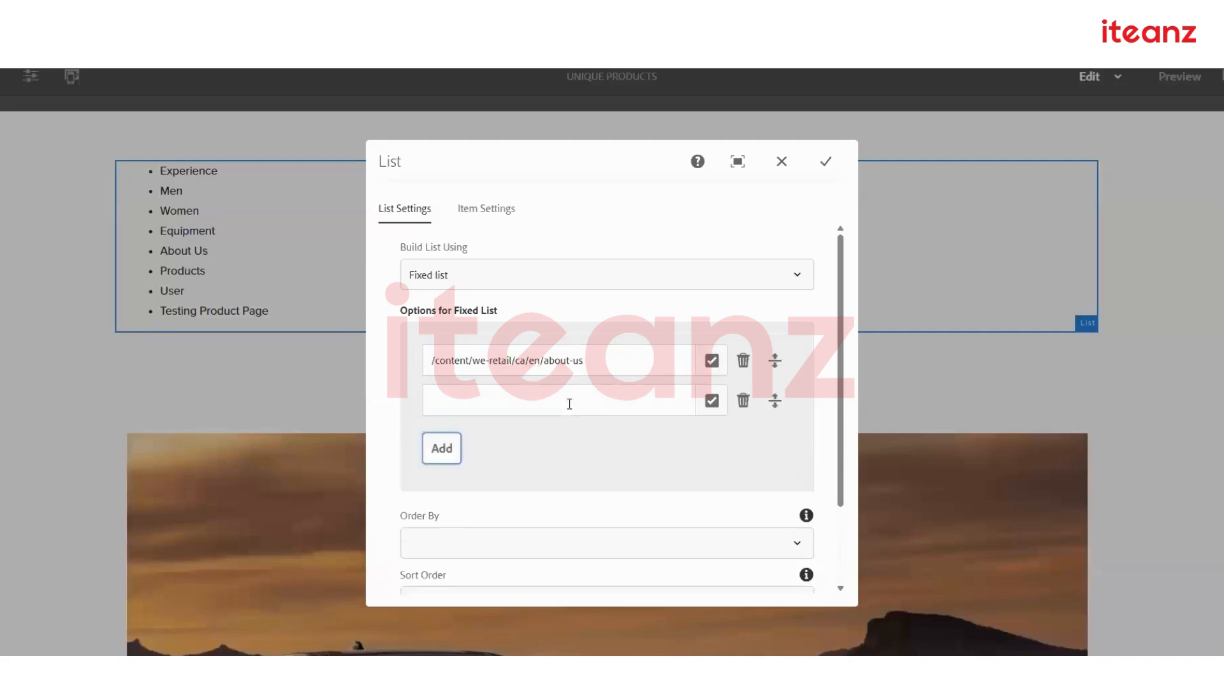
{"action": "left_click", "coordinate": [712, 401]}
{"action": "scroll", "coordinate": [450, 528], "scroll_direction": "down", "scroll_amount": 5}
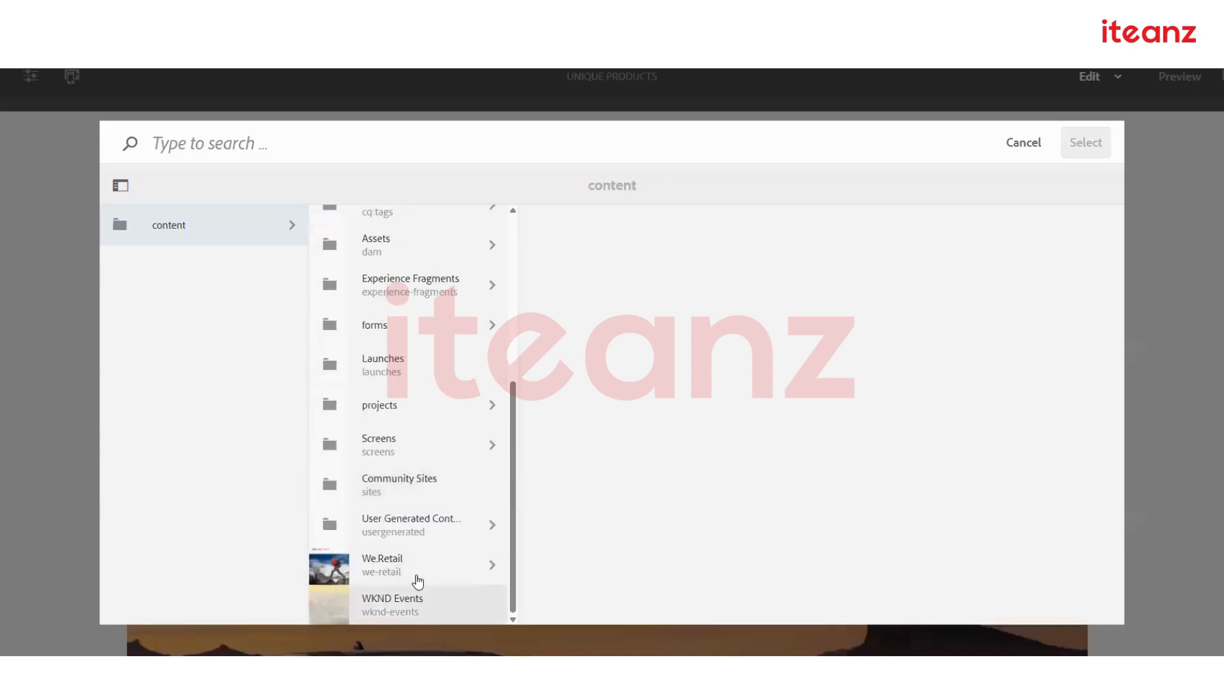
{"action": "left_click", "coordinate": [415, 577]}
{"action": "left_click", "coordinate": [615, 232]}
{"action": "left_click", "coordinate": [689, 266]}
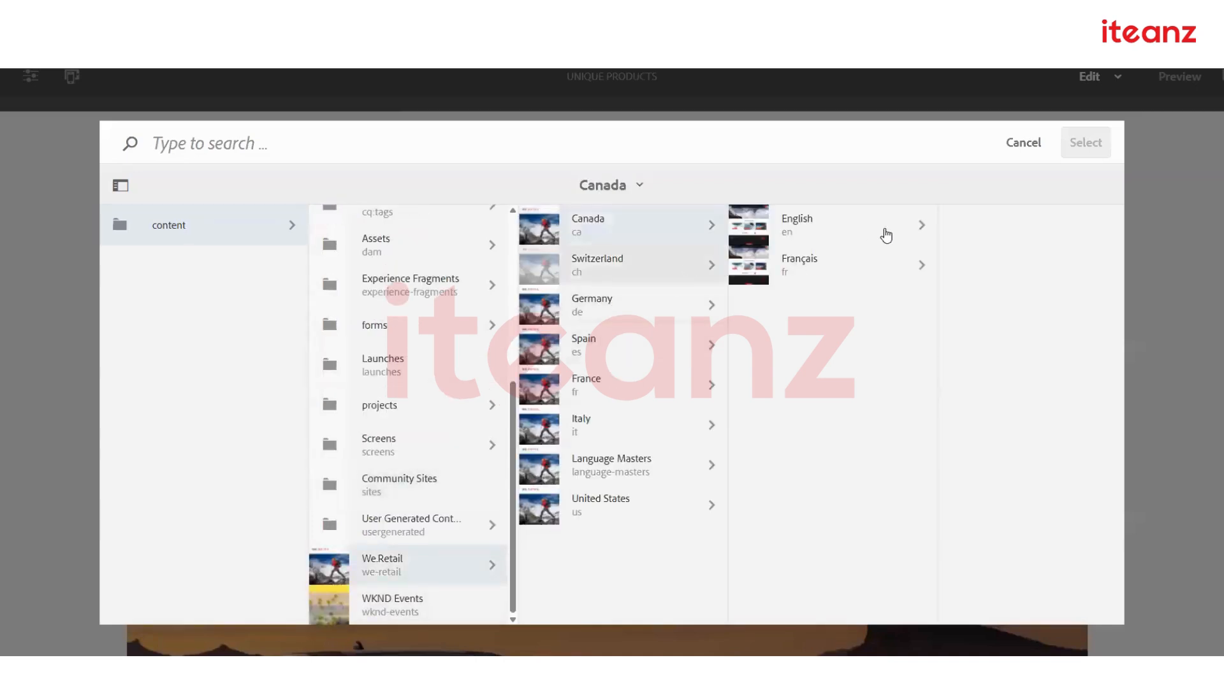
{"action": "left_click", "coordinate": [925, 239]}
{"action": "left_click", "coordinate": [935, 276]}
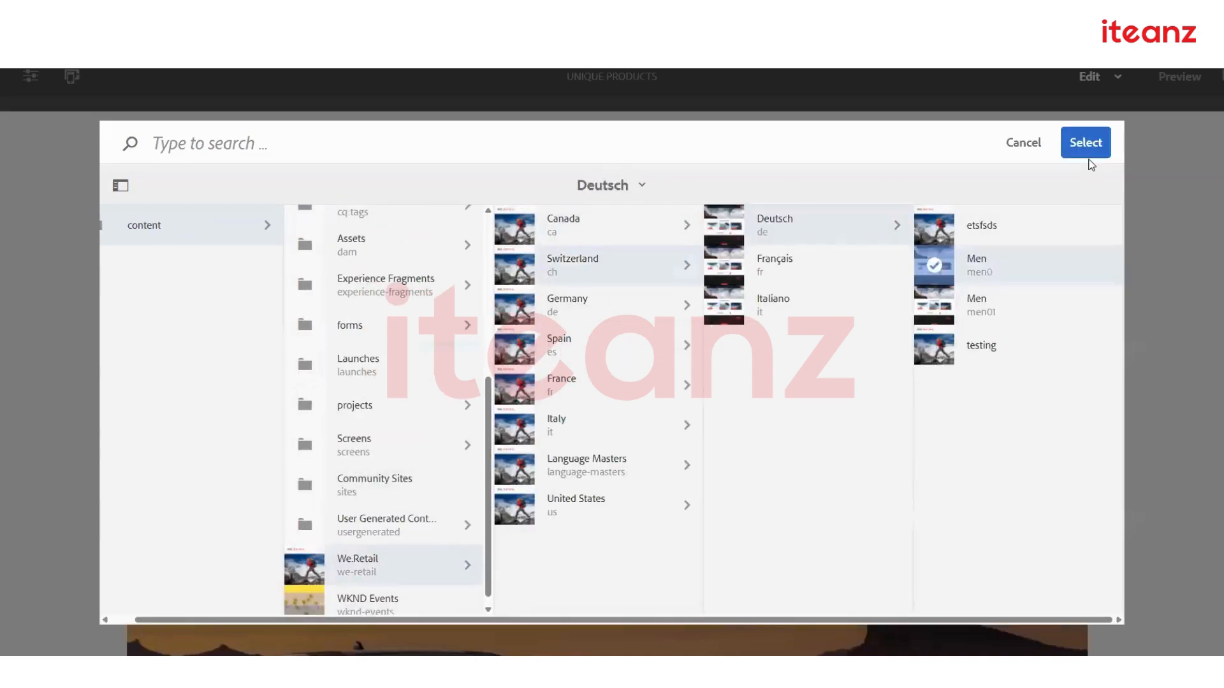
{"action": "left_click", "coordinate": [1086, 143]}
{"action": "left_click", "coordinate": [827, 163]}
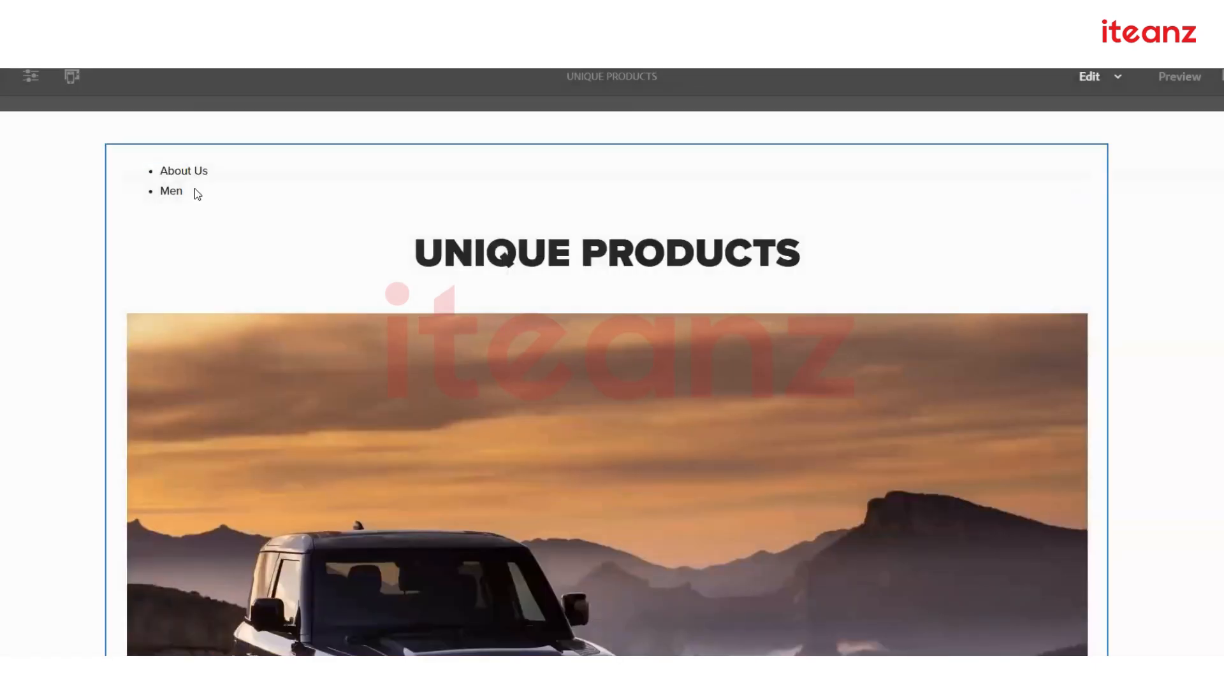
{"action": "left_click", "coordinate": [194, 188]}
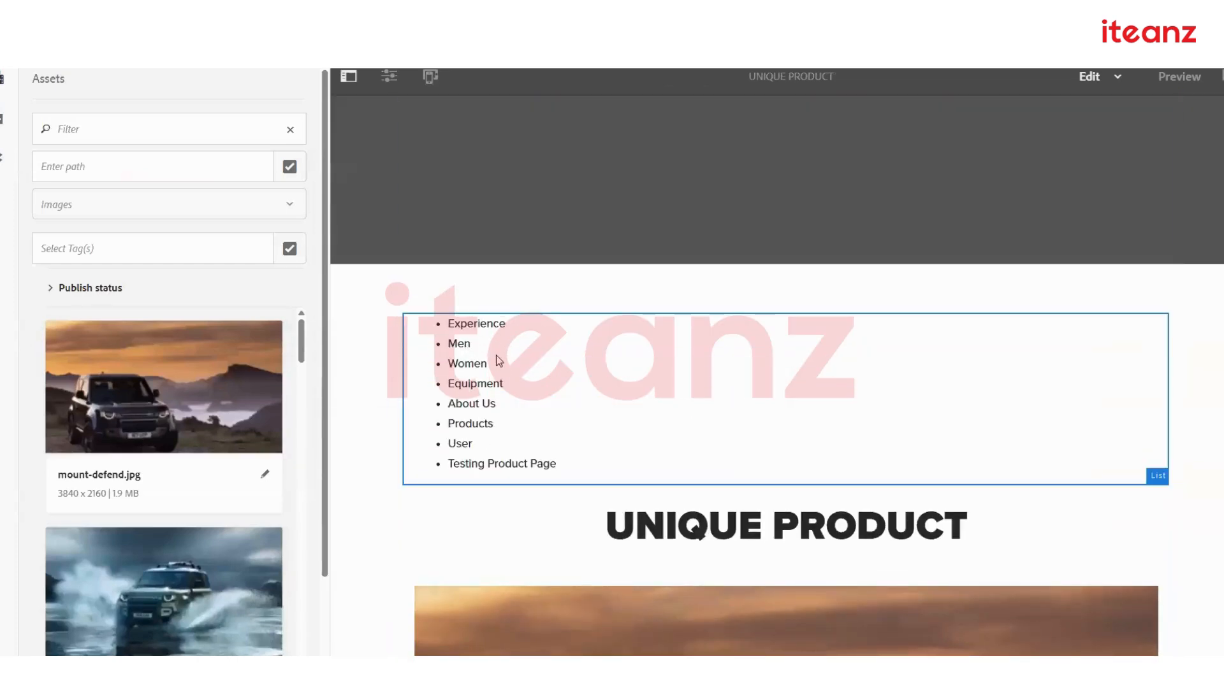
Link the Kids button on the Unique Product source page to /content/we-retail/us/en/men.
{"action": "scroll", "coordinate": [546, 413], "scroll_direction": "down", "scroll_amount": 7}
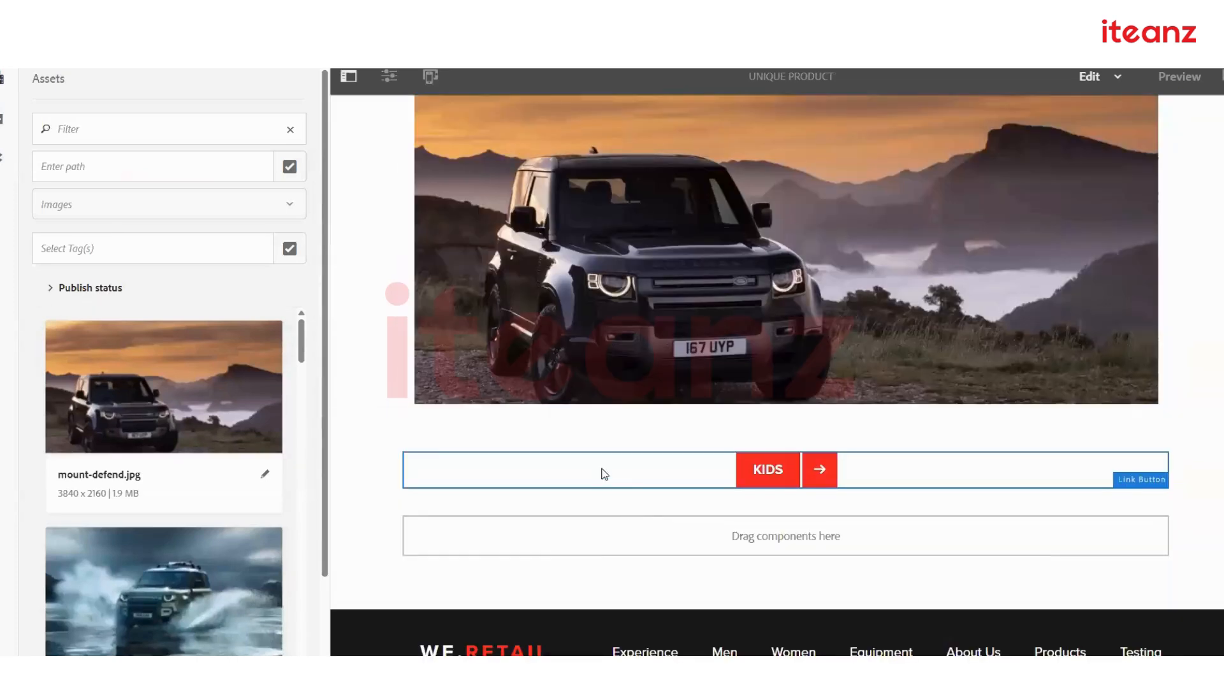
{"action": "left_click", "coordinate": [424, 479]}
{"action": "left_click", "coordinate": [424, 433]}
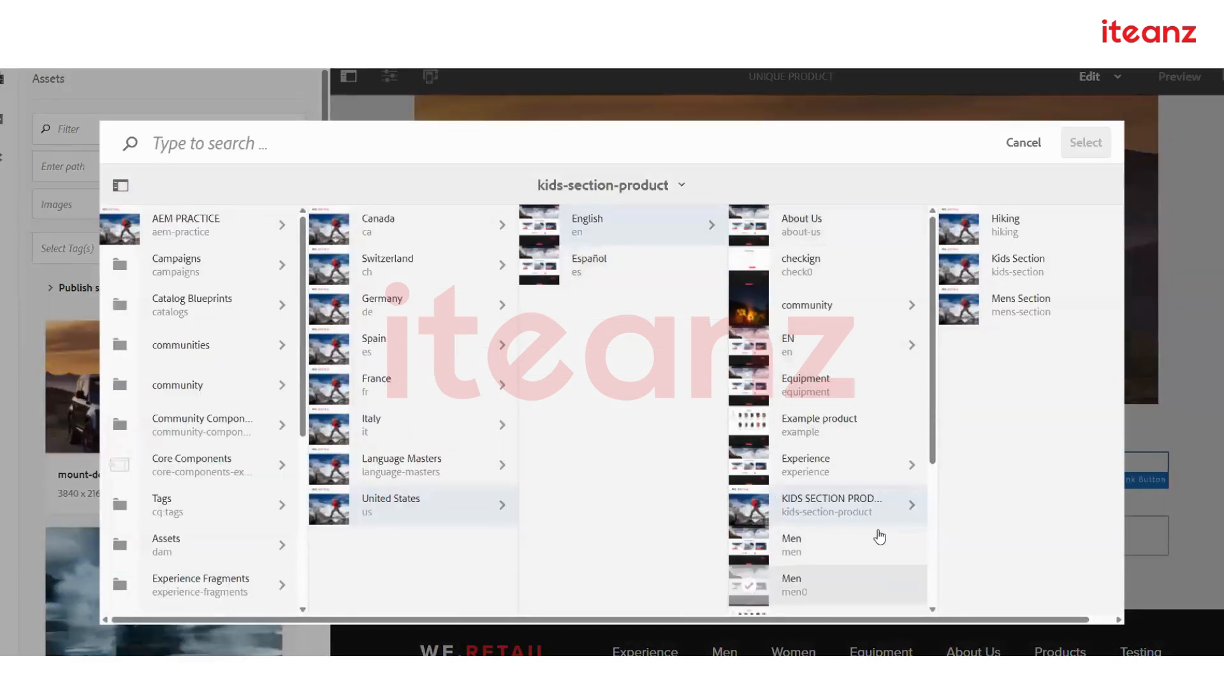
{"action": "left_click", "coordinate": [880, 537]}
{"action": "left_click", "coordinate": [1087, 143]}
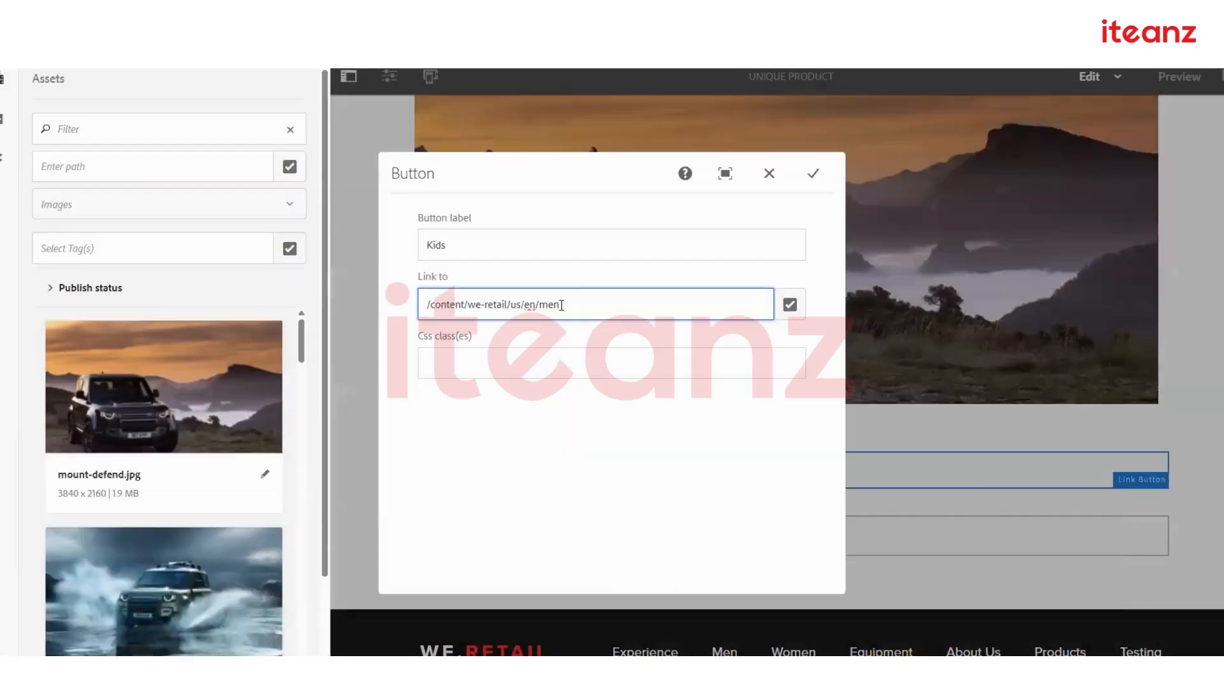
{"action": "double_click", "coordinate": [545, 306]}
{"action": "left_click", "coordinate": [814, 176]}
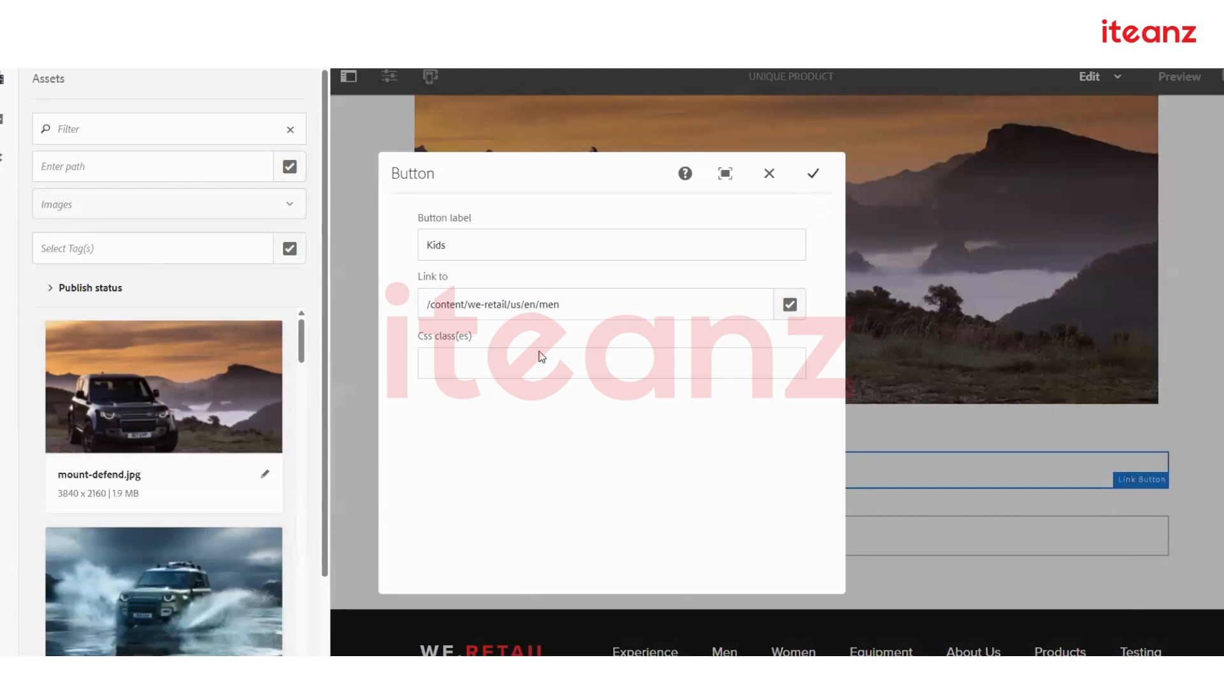
Preview the Unique Product source page and its Unique Products live copy, and view the source page's Kids button.
{"action": "scroll", "coordinate": [448, 415], "scroll_direction": "up", "scroll_amount": 5}
{"action": "scroll", "coordinate": [451, 418], "scroll_direction": "down", "scroll_amount": 7}
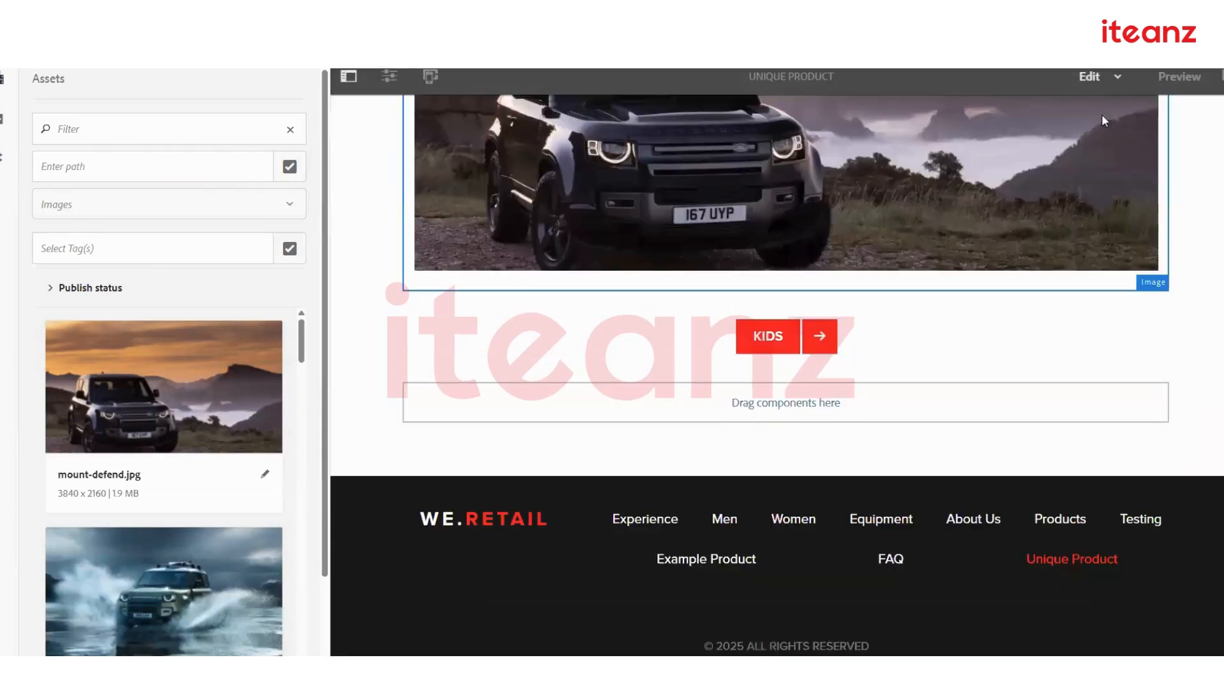
{"action": "left_click", "coordinate": [1179, 76]}
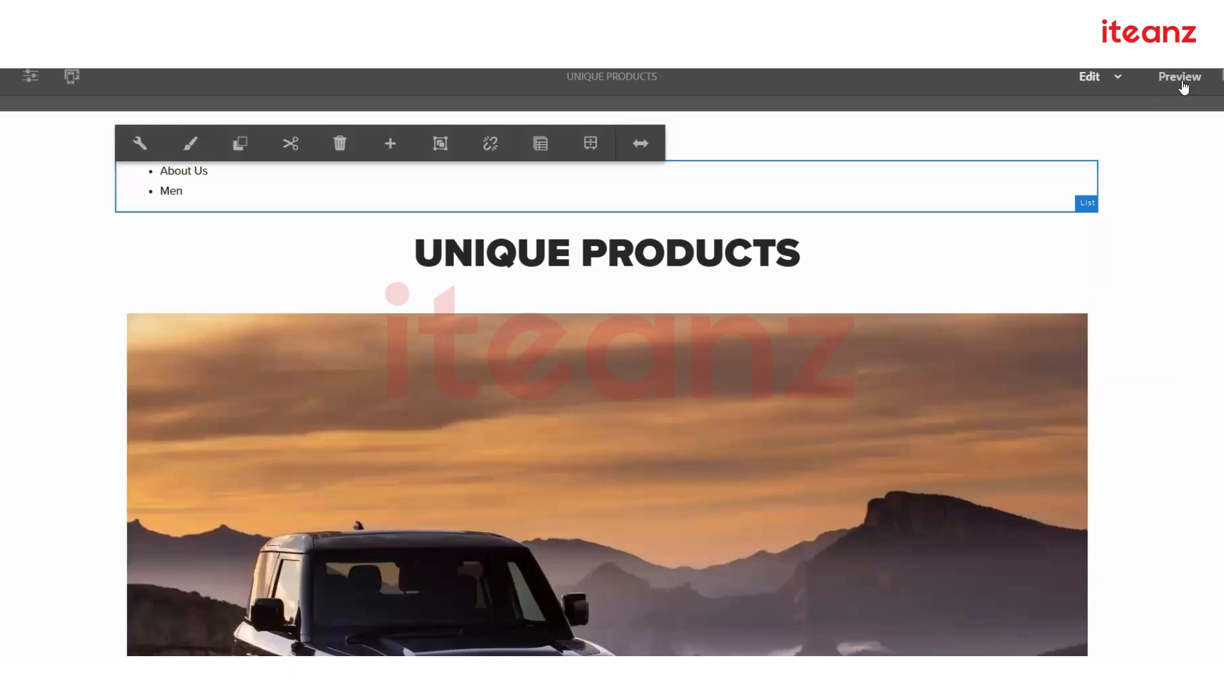
{"action": "left_click", "coordinate": [1180, 77]}
{"action": "scroll", "coordinate": [551, 461], "scroll_direction": "down", "scroll_amount": 6}
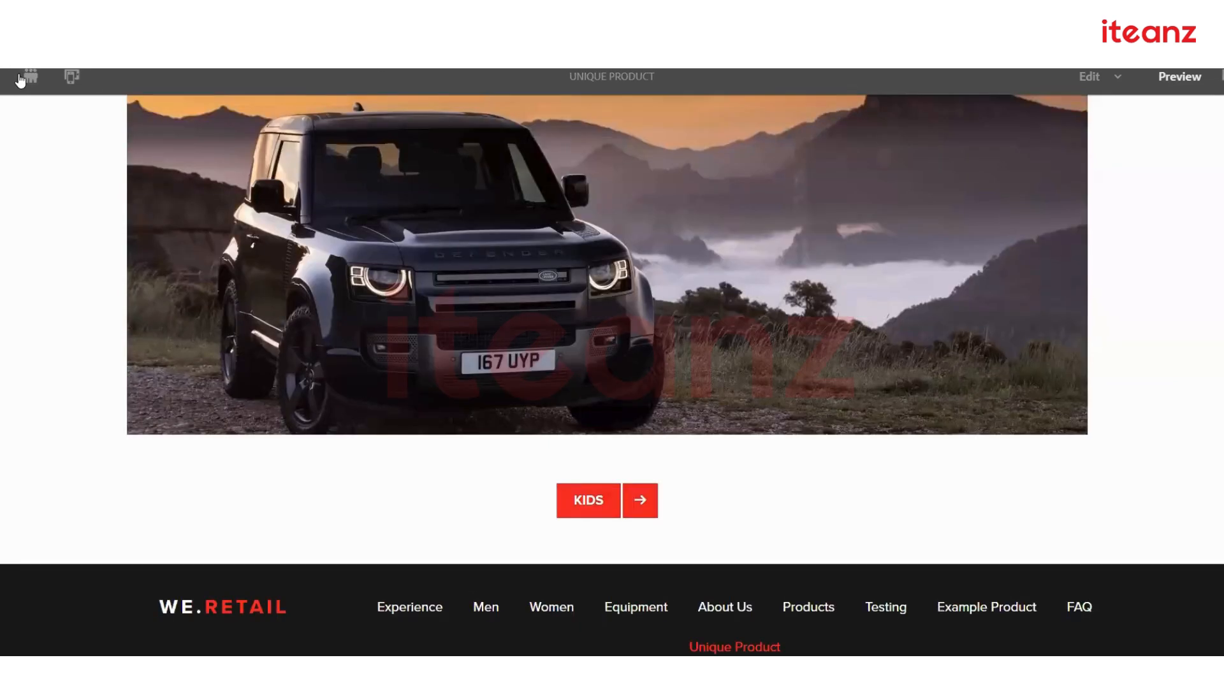
{"action": "left_click", "coordinate": [25, 77]}
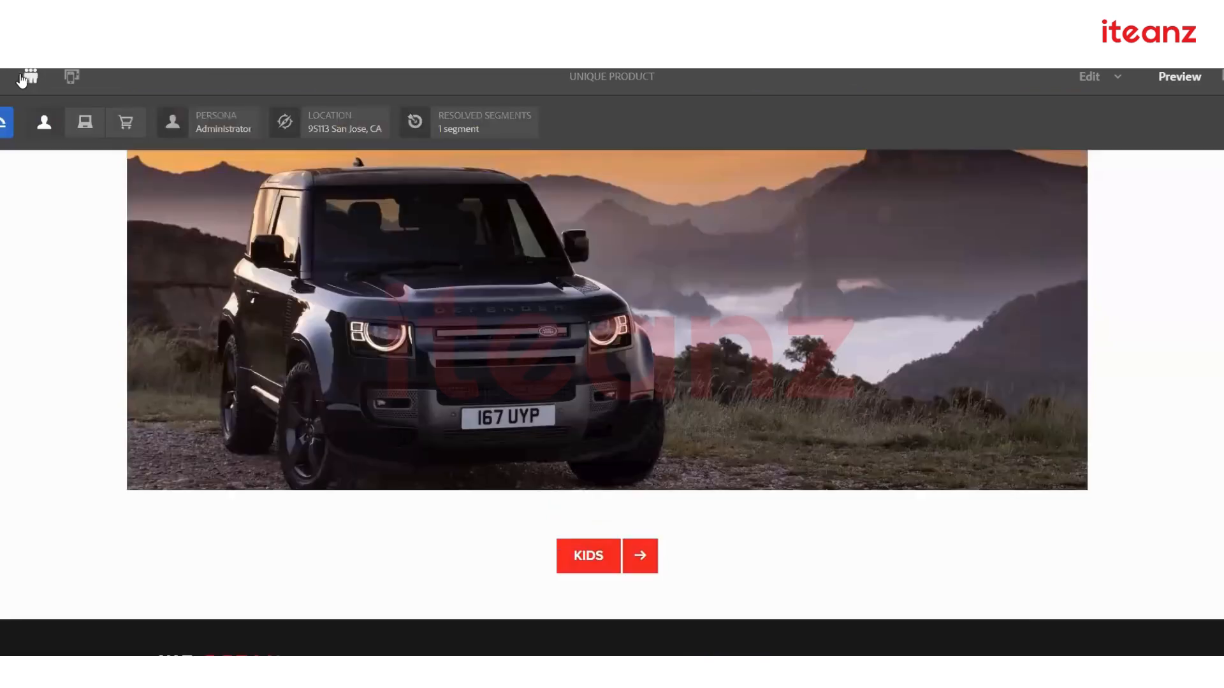
Roll out the Unique Product source page to only the Unique Products live copy at /content/we-retail/us/en/unique-products.
{"action": "left_click", "coordinate": [26, 78]}
{"action": "left_click", "coordinate": [31, 77]}
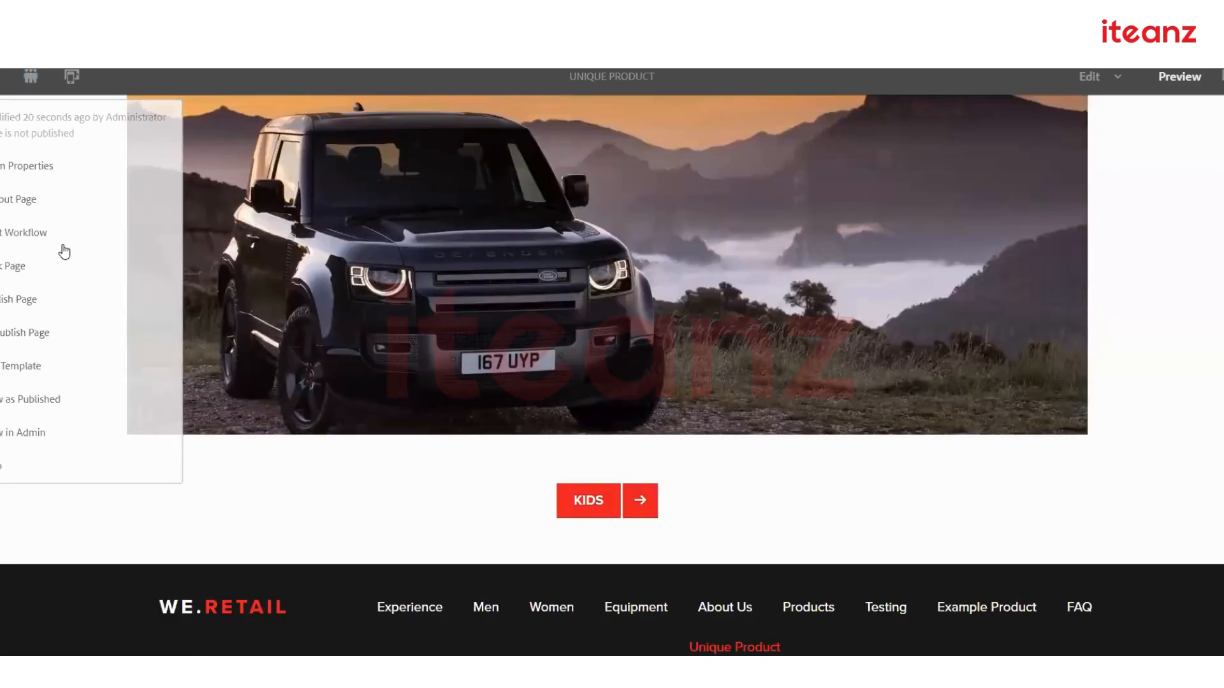
{"action": "left_click", "coordinate": [62, 212]}
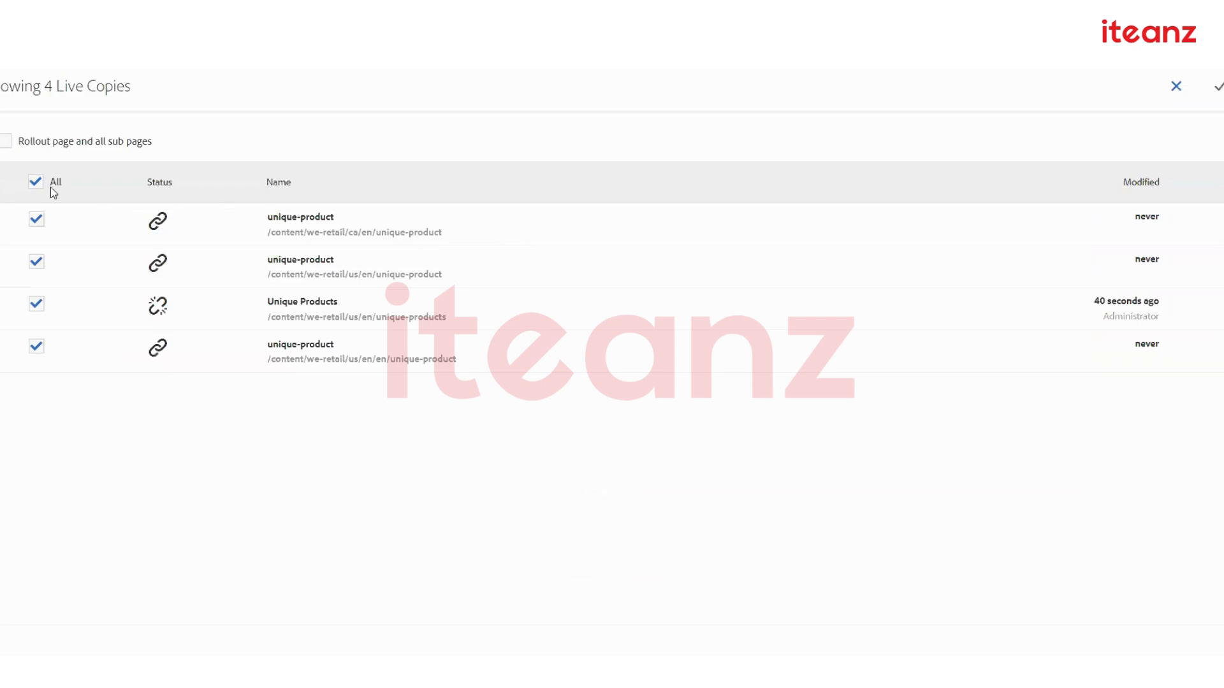
{"action": "left_click", "coordinate": [36, 182]}
{"action": "left_click", "coordinate": [37, 304]}
{"action": "left_click", "coordinate": [1219, 94]}
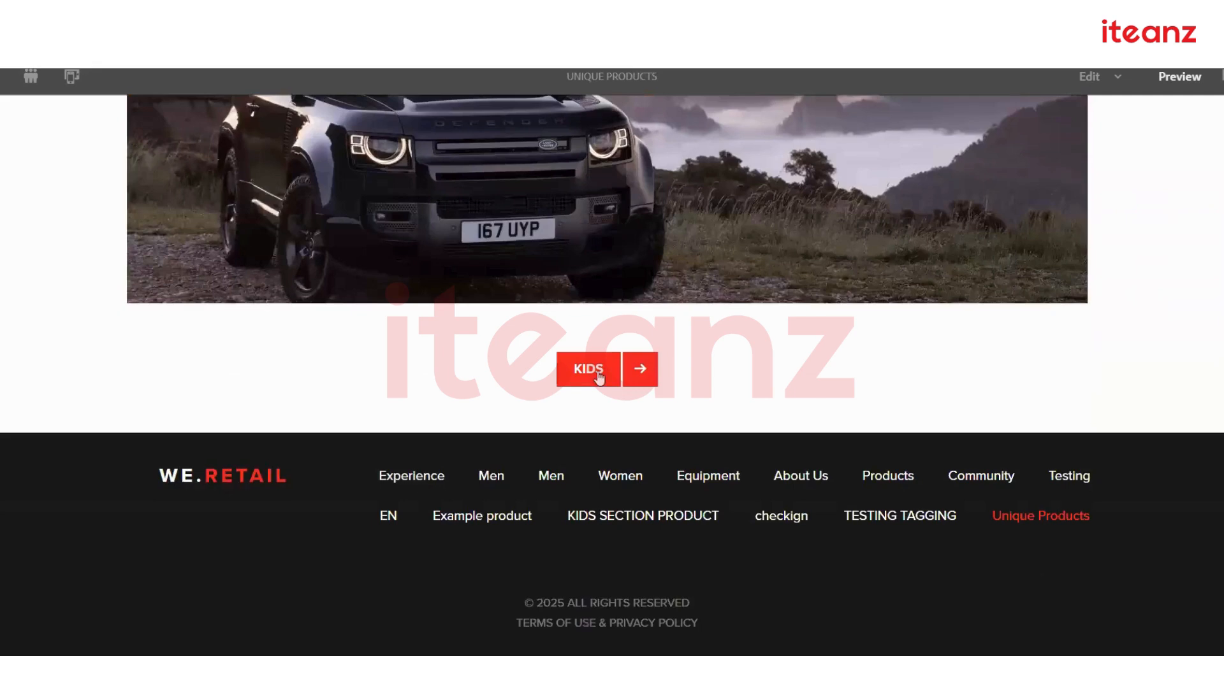
Preview the Unique Products live copy and check its list and Kids button against the rolled-out source changes.
{"action": "left_click", "coordinate": [603, 375]}
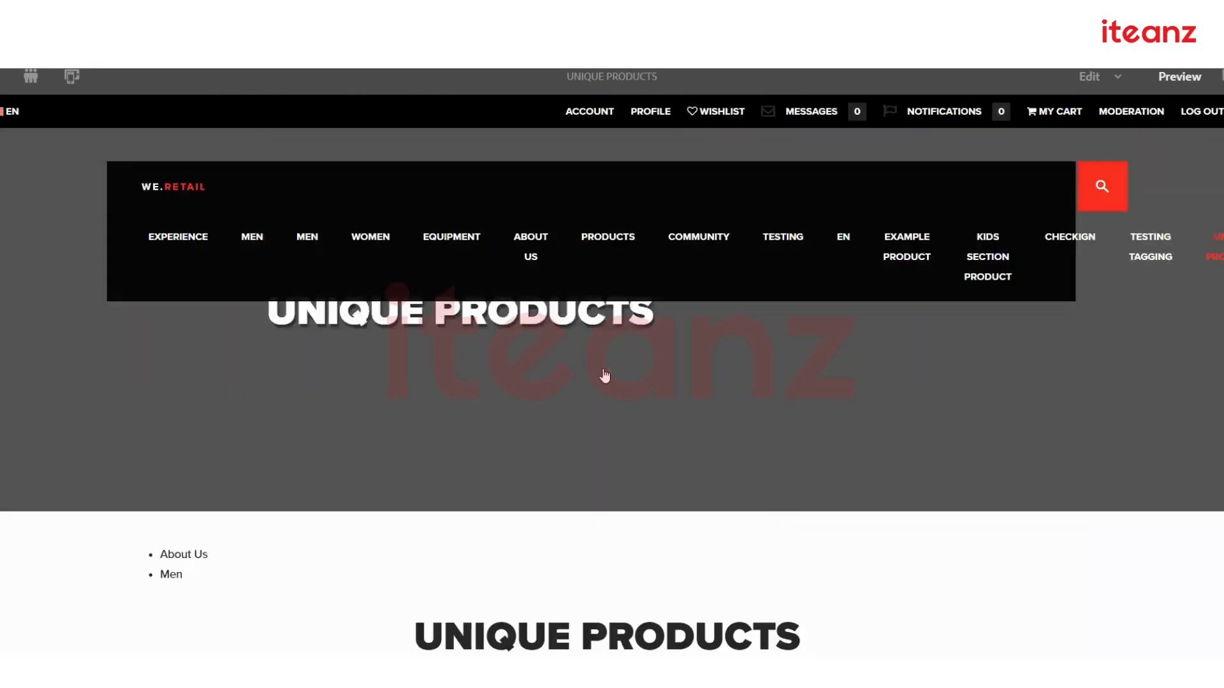
{"action": "left_click", "coordinate": [185, 195]}
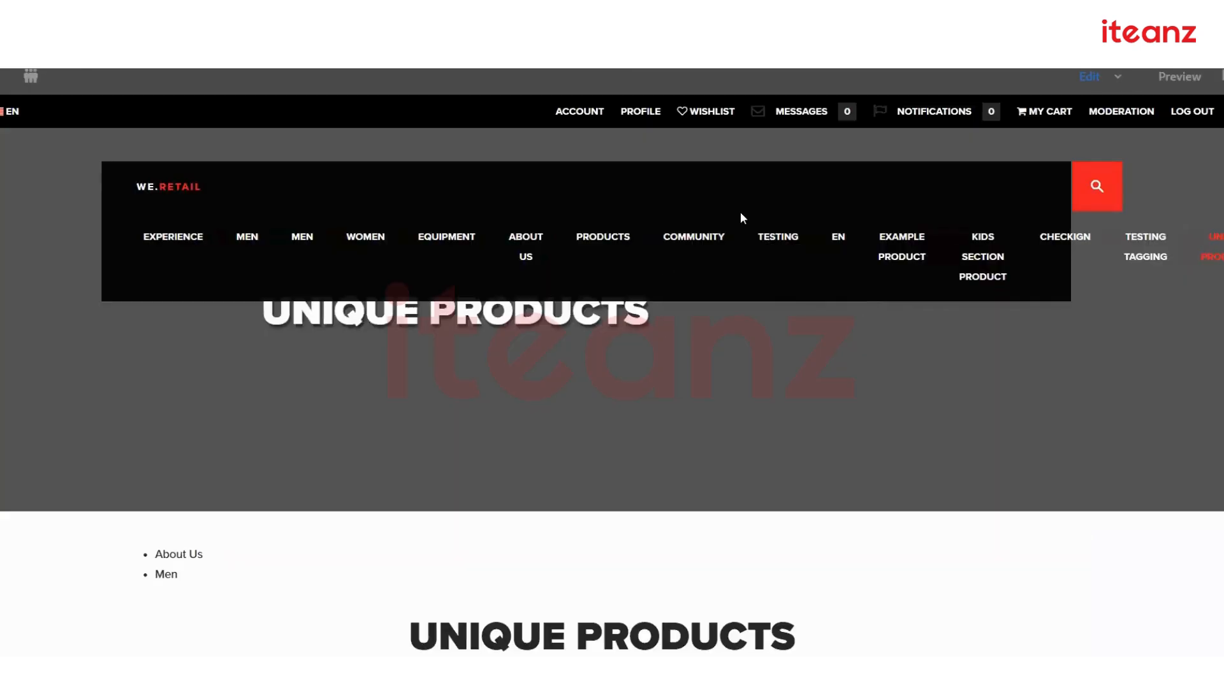
{"action": "left_click", "coordinate": [1177, 78]}
{"action": "scroll", "coordinate": [476, 332], "scroll_direction": "down", "scroll_amount": 5}
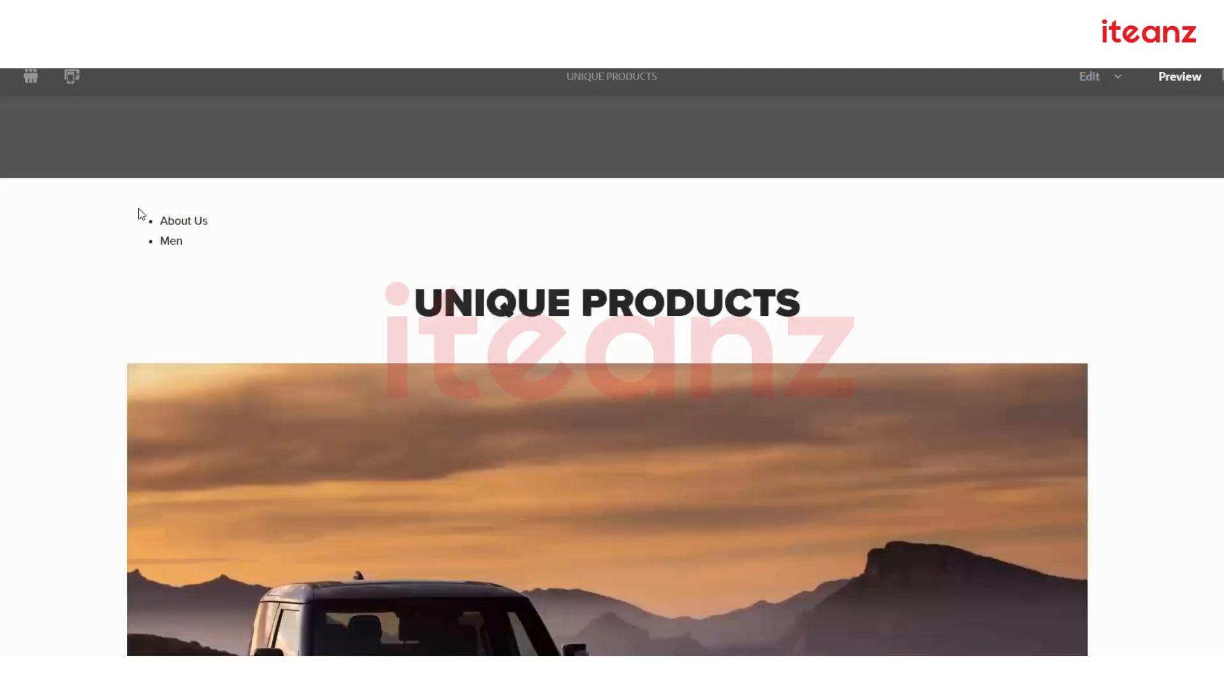
{"action": "mouse_move", "coordinate": [142, 212]}
{"action": "left_mouse_down"}
{"action": "mouse_move", "coordinate": [227, 278]}
{"action": "mouse_move", "coordinate": [302, 241]}
{"action": "mouse_move", "coordinate": [189, 238]}
{"action": "mouse_move", "coordinate": [150, 212]}
{"action": "left_mouse_up"}
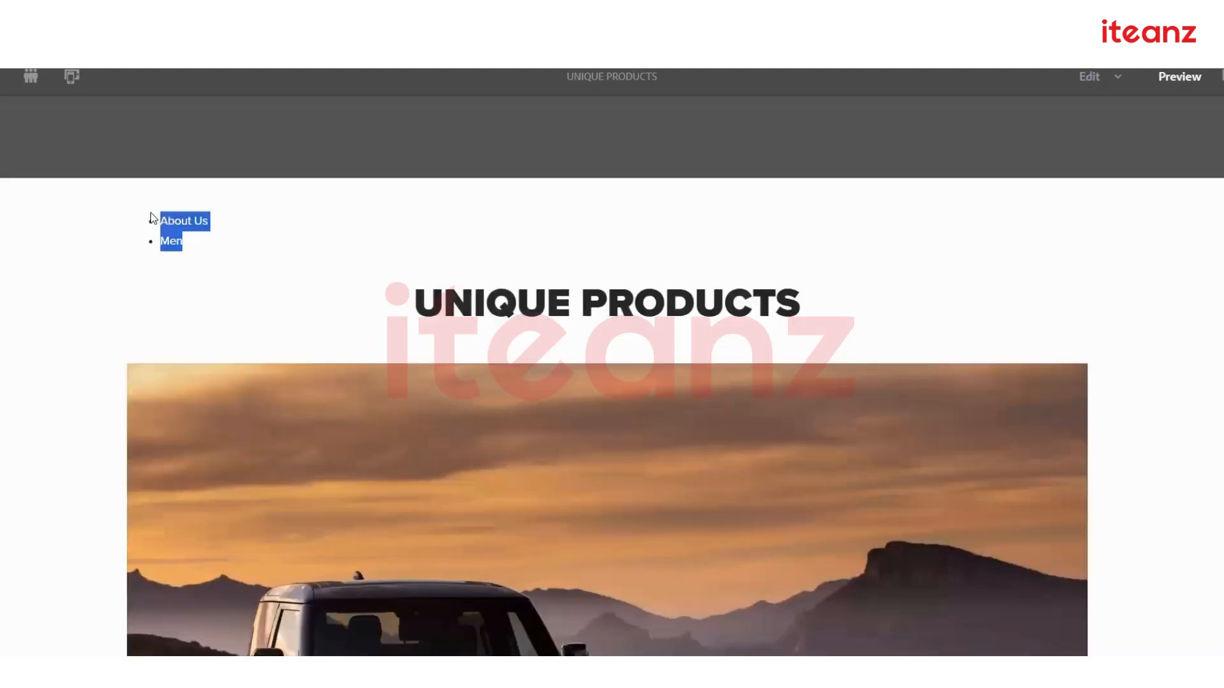
{"action": "left_click", "coordinate": [309, 253]}
{"action": "scroll", "coordinate": [498, 388], "scroll_direction": "down", "scroll_amount": 9}
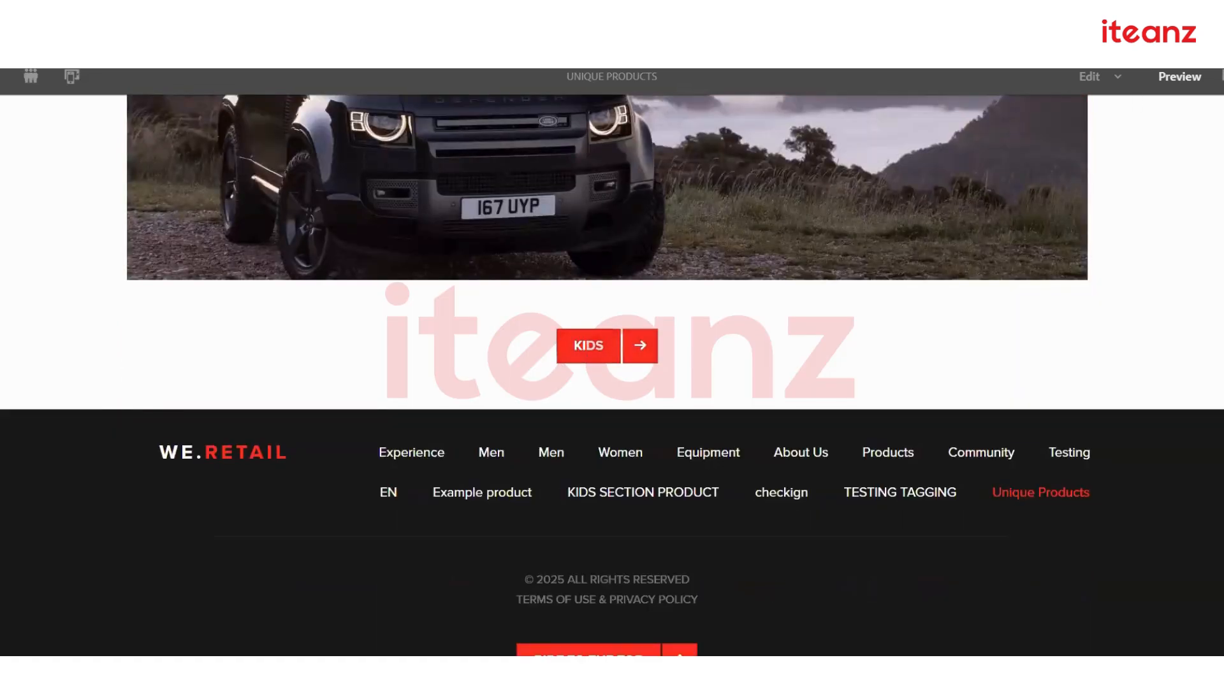
Revert the canceled inheritance of the list on the Unique Products live copy without synchronizing the page.
{"action": "left_click", "coordinate": [1088, 77]}
{"action": "scroll", "coordinate": [482, 297], "scroll_direction": "up", "scroll_amount": 11}
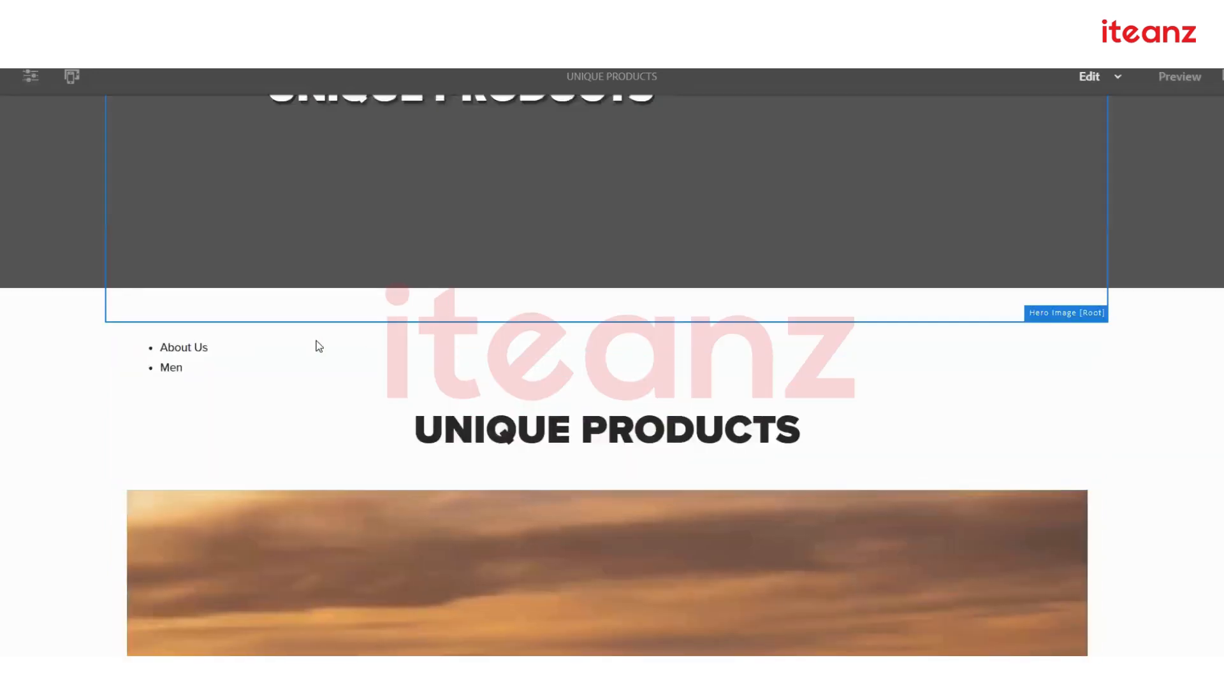
{"action": "left_click", "coordinate": [275, 360]}
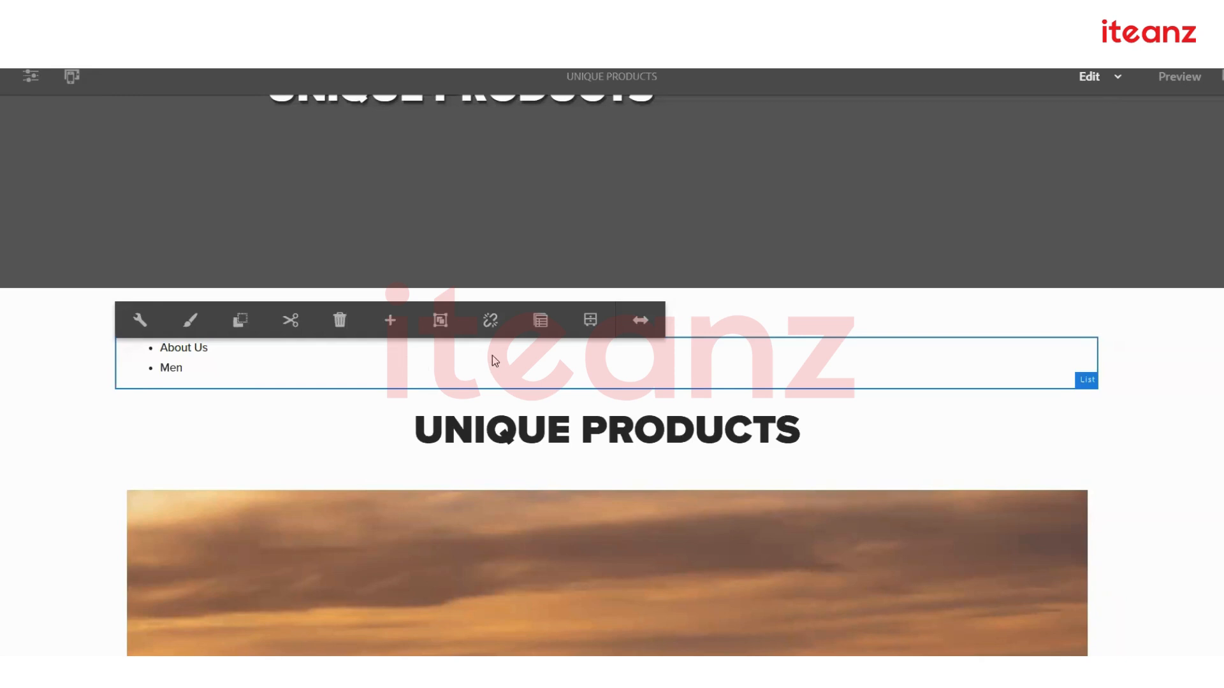
{"action": "left_click", "coordinate": [490, 320]}
{"action": "left_click", "coordinate": [668, 437]}
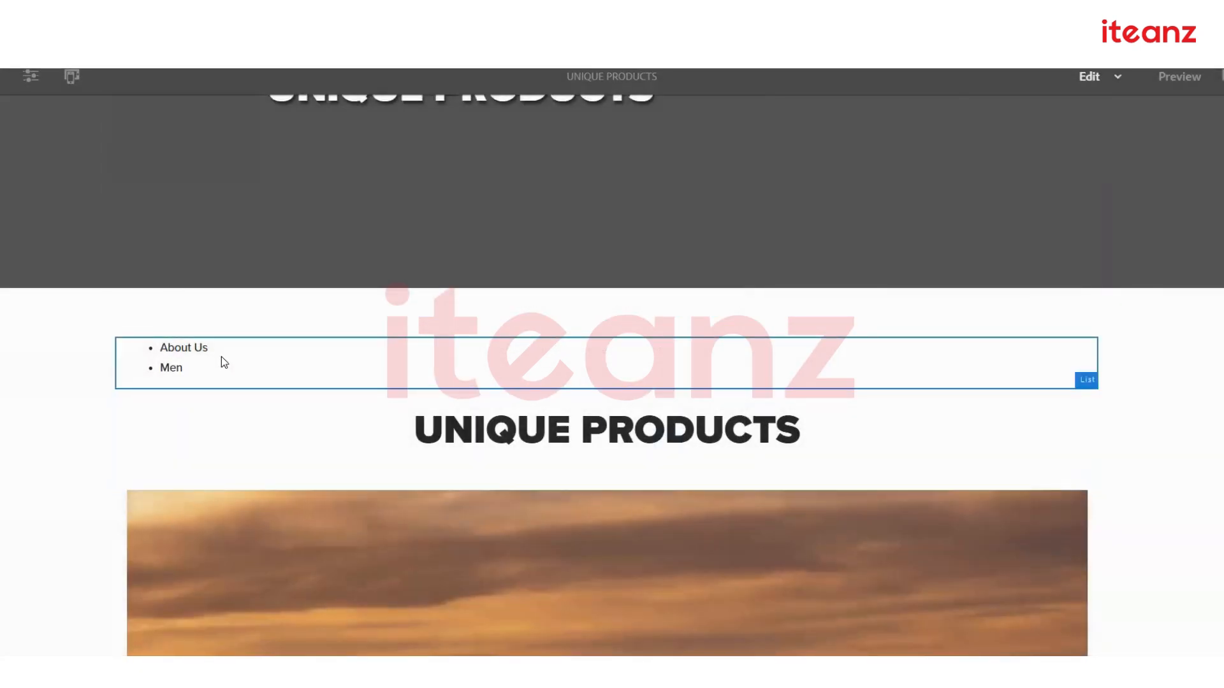
Cancel the inheritance of the About Us and Men list on the Unique Products live copy.
{"action": "left_click", "coordinate": [164, 365]}
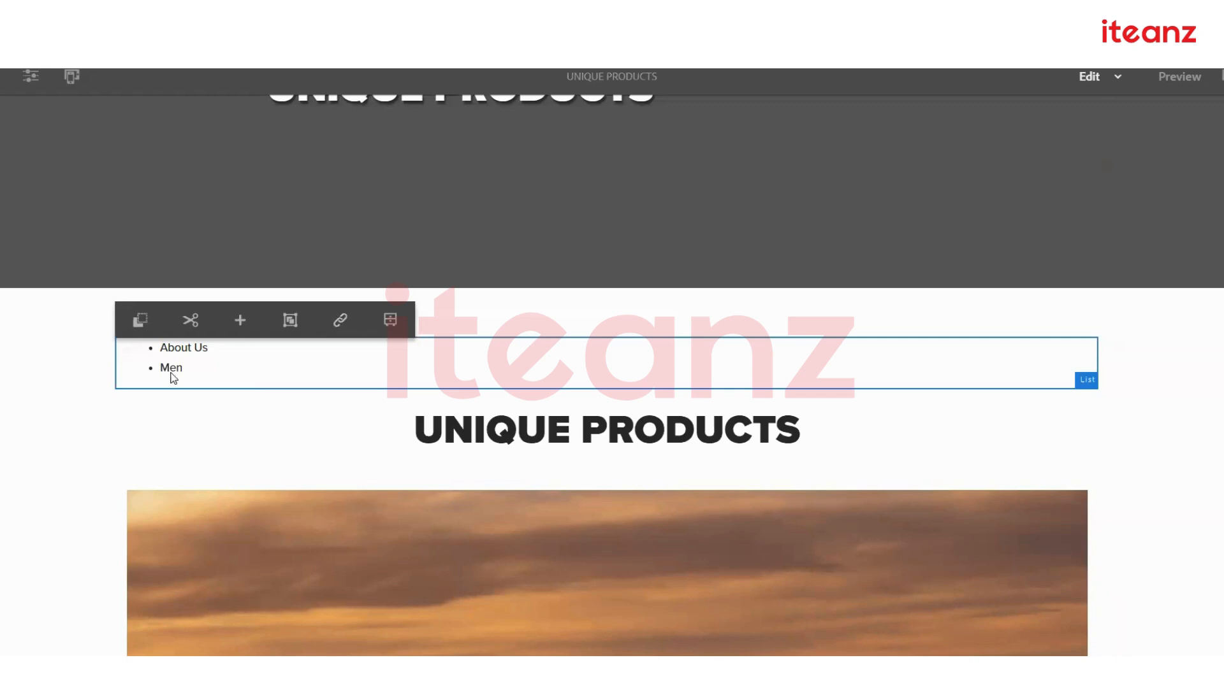
{"action": "left_click", "coordinate": [338, 329]}
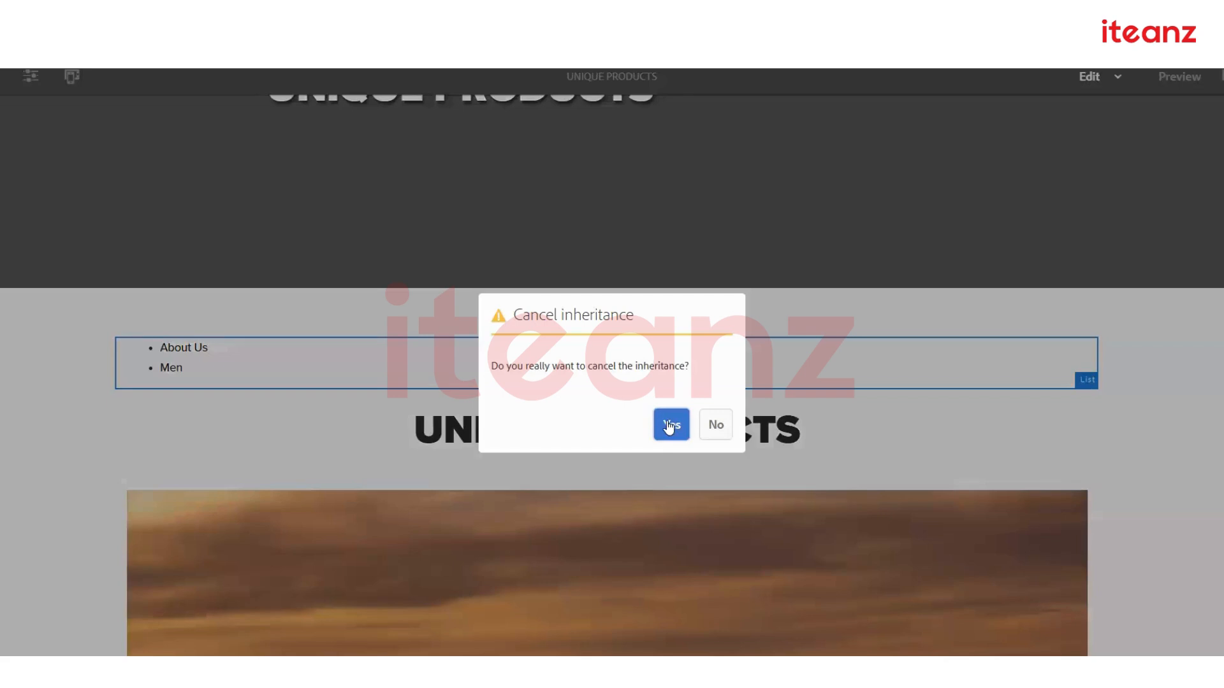
{"action": "left_click", "coordinate": [669, 426]}
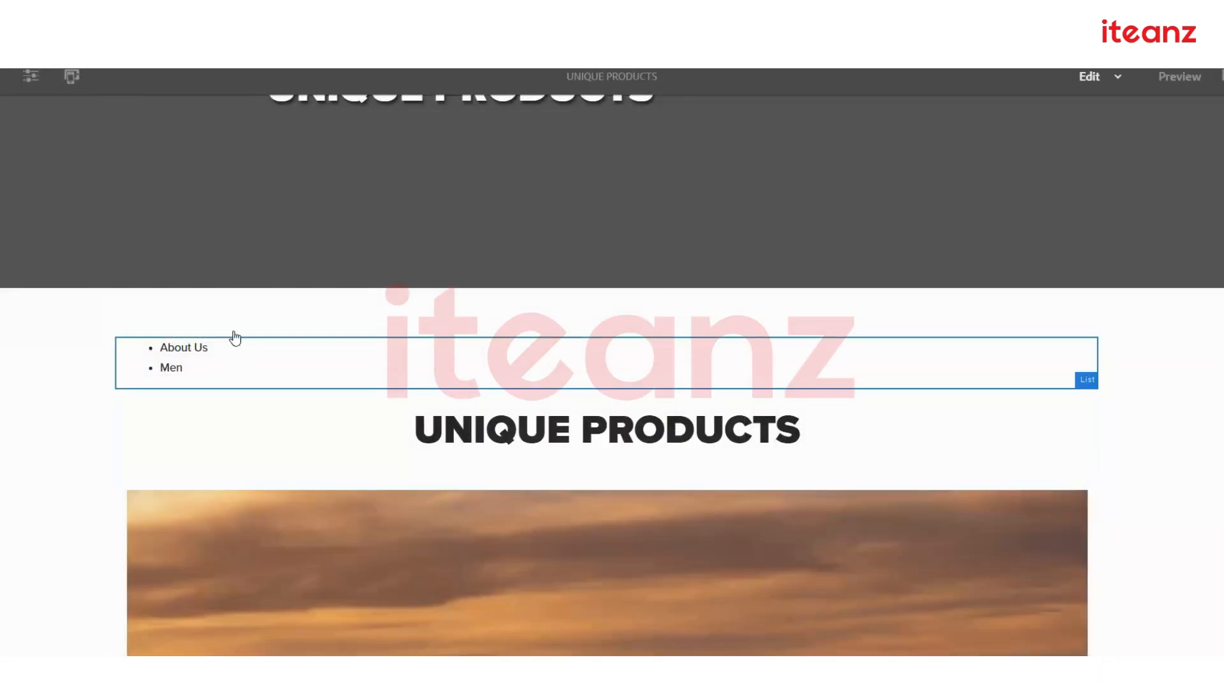
Revert the list's canceled inheritance with page synchronization enabled, and check the list on the Unique Products live copy.
{"action": "left_click", "coordinate": [235, 339]}
{"action": "left_click", "coordinate": [493, 324]}
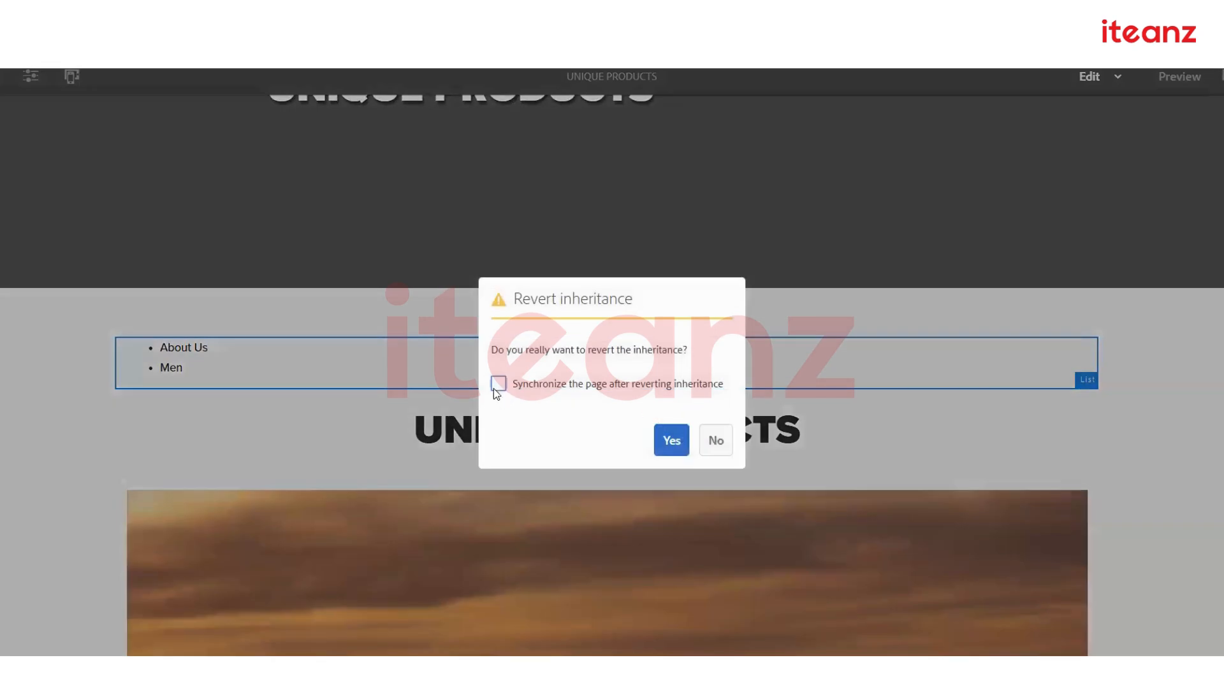
{"action": "left_click", "coordinate": [509, 382]}
{"action": "left_click", "coordinate": [681, 438]}
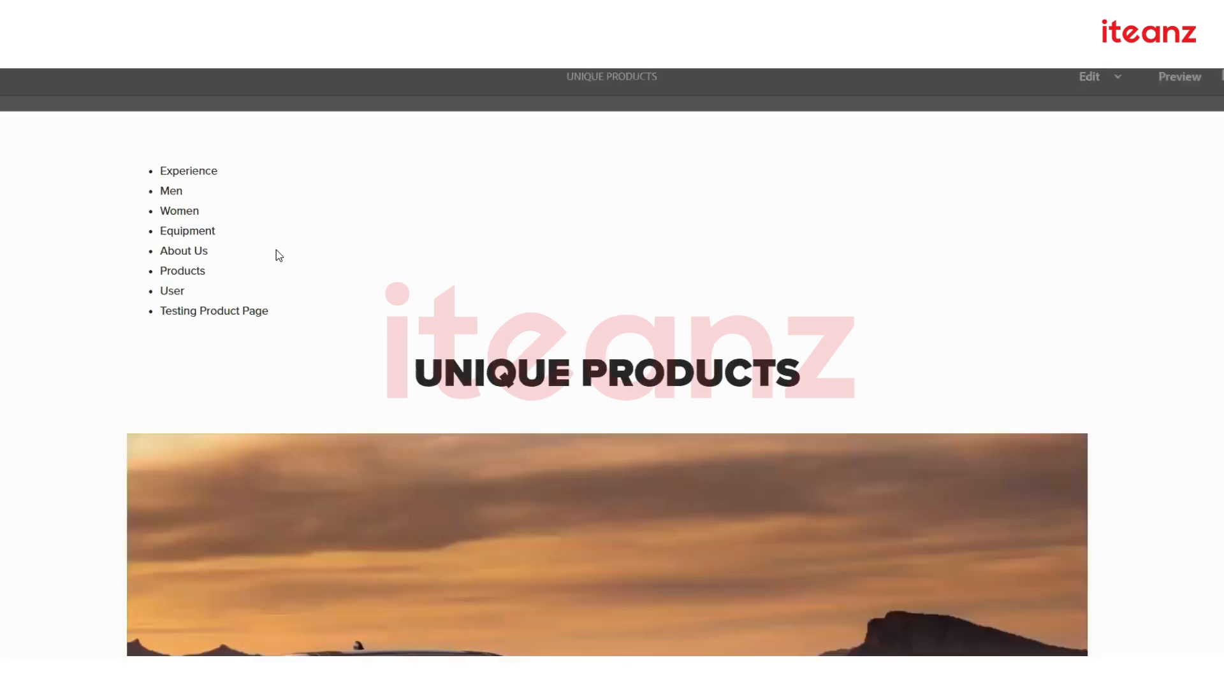
{"action": "left_click", "coordinate": [331, 241]}
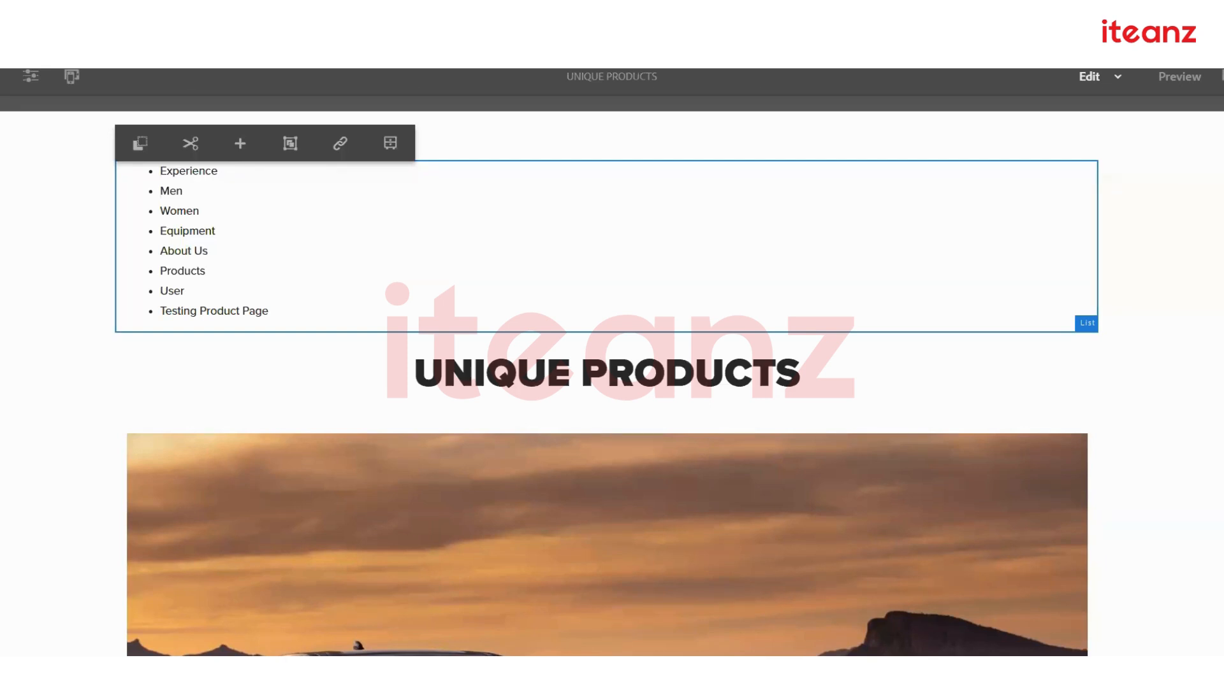
{"action": "scroll", "coordinate": [342, 255], "scroll_direction": "down", "scroll_amount": 15}
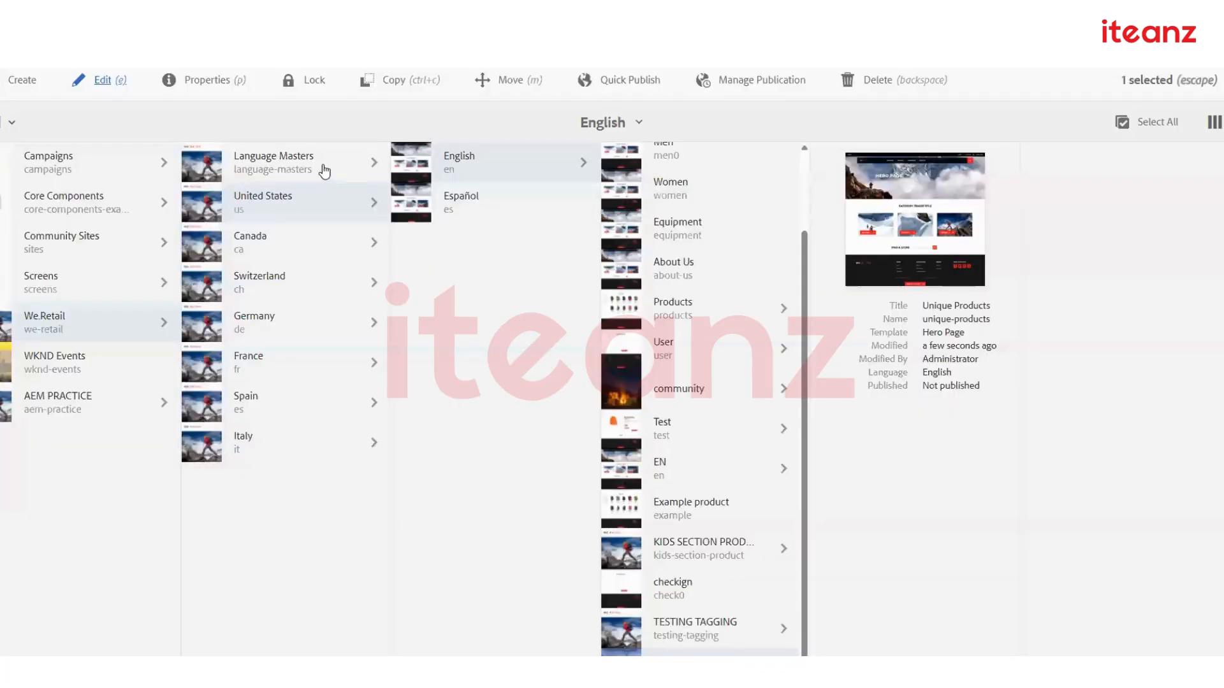
In the Sites console, view the creation options, including Live Copy, for the English and Experience pages under United States.
{"action": "left_click", "coordinate": [324, 170]}
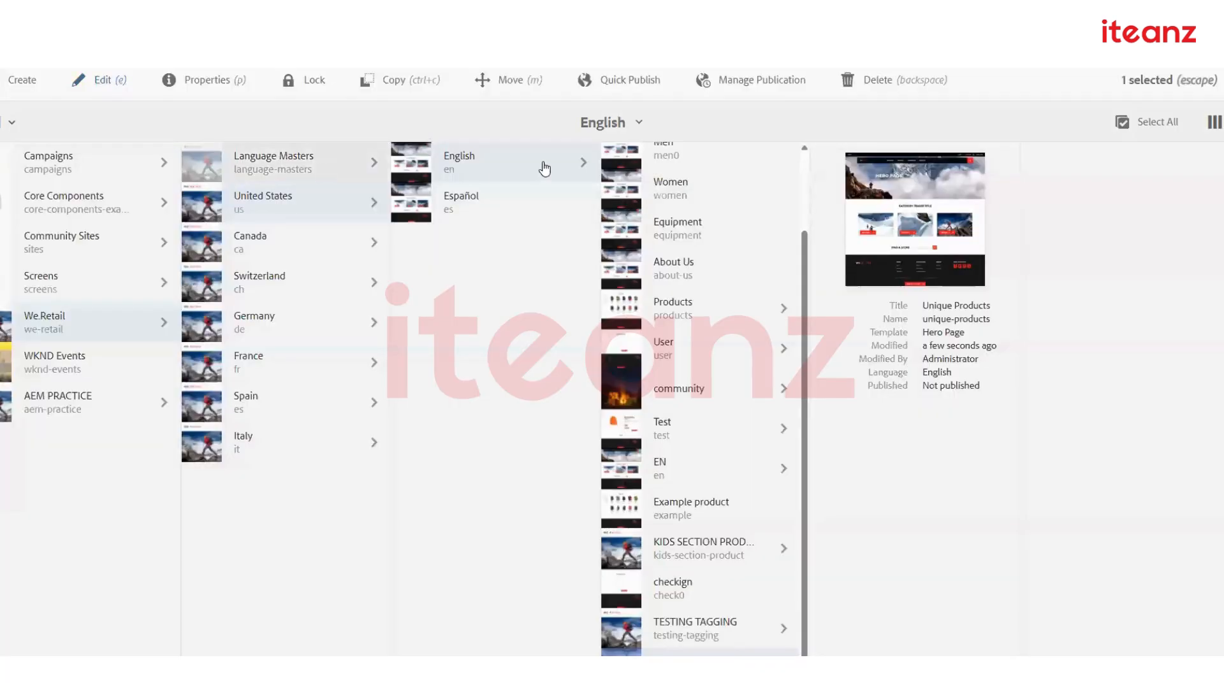
{"action": "left_click", "coordinate": [356, 217]}
{"action": "left_click", "coordinate": [494, 178]}
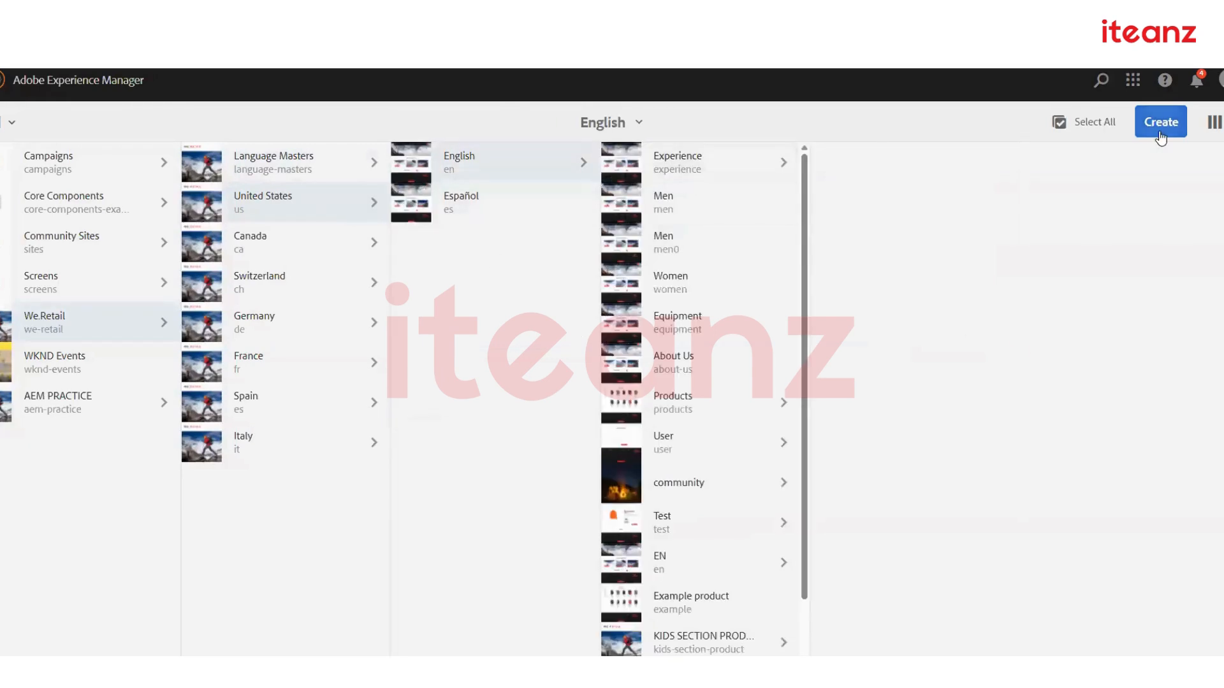
{"action": "left_click", "coordinate": [1161, 136]}
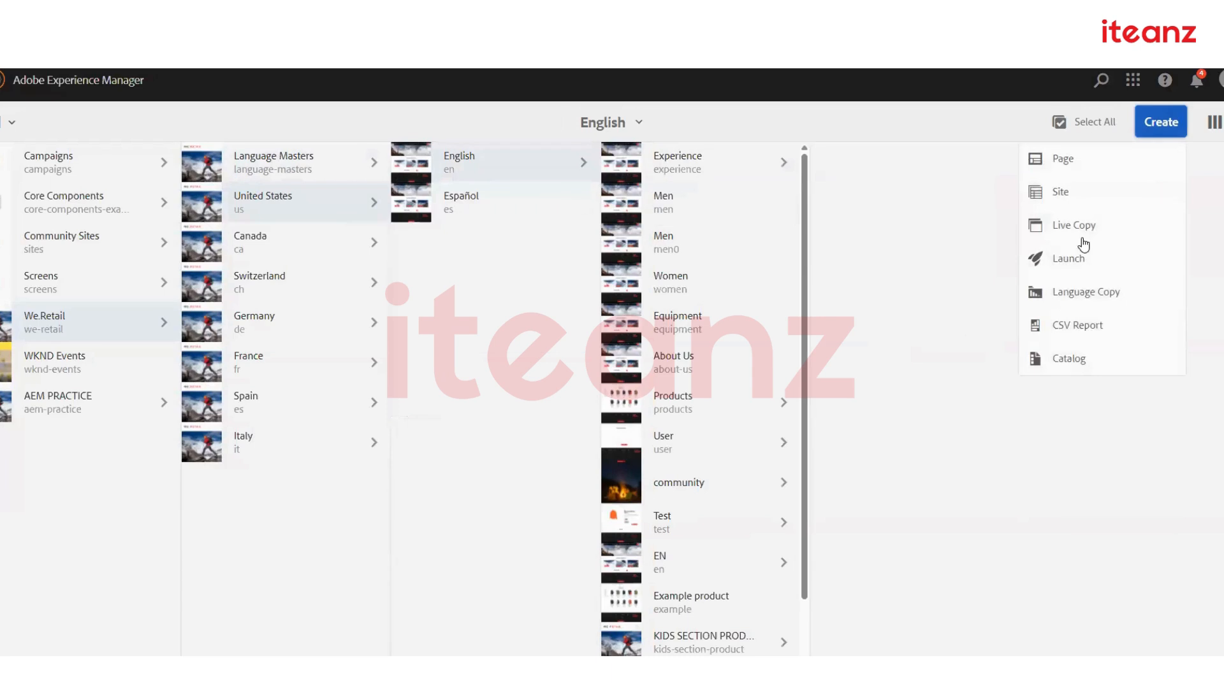
{"action": "left_click", "coordinate": [886, 211]}
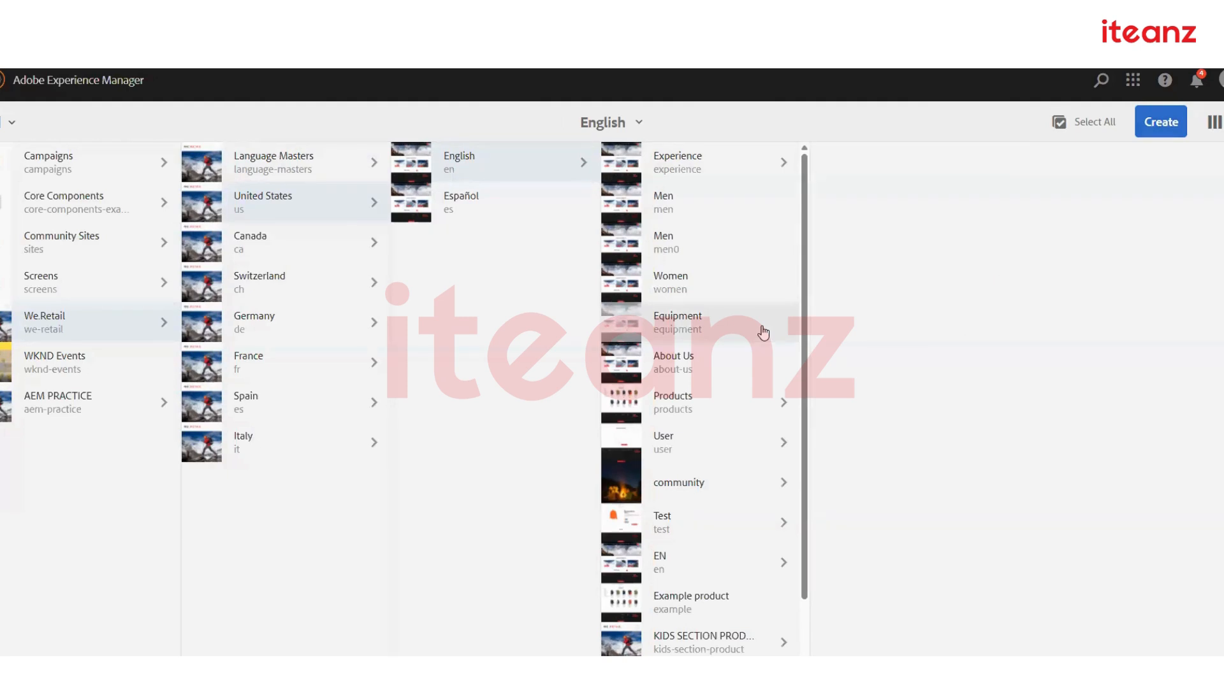
{"action": "left_click", "coordinate": [762, 156]}
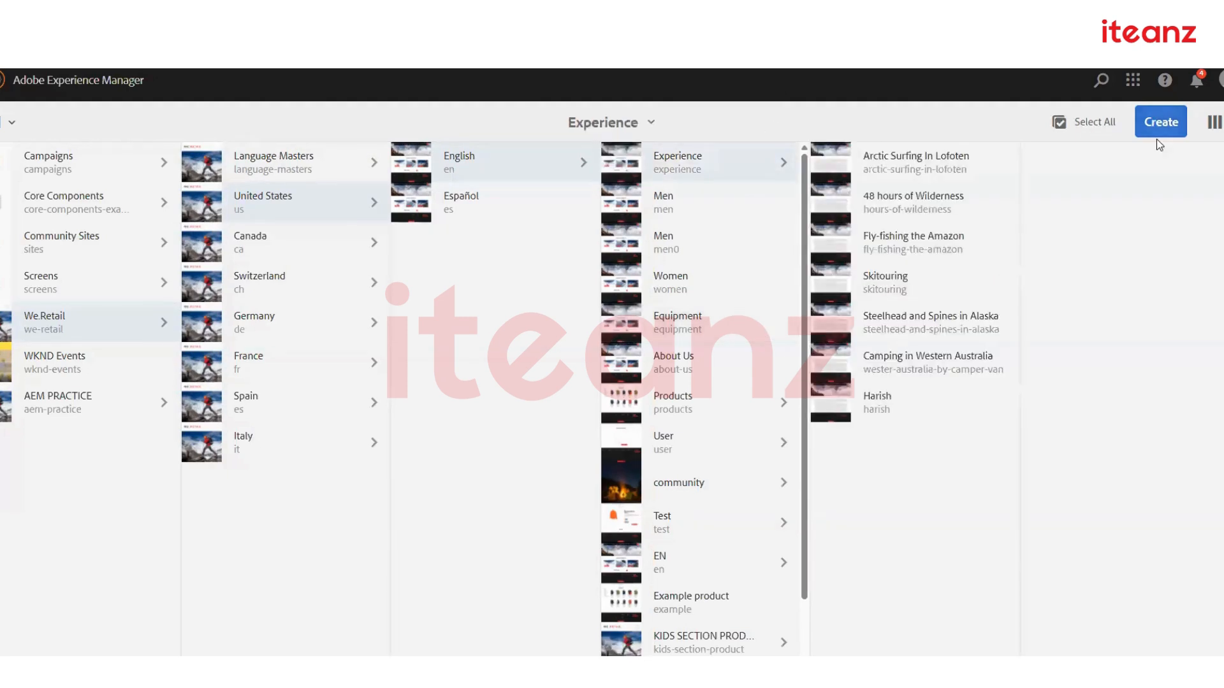
{"action": "left_click", "coordinate": [1159, 127]}
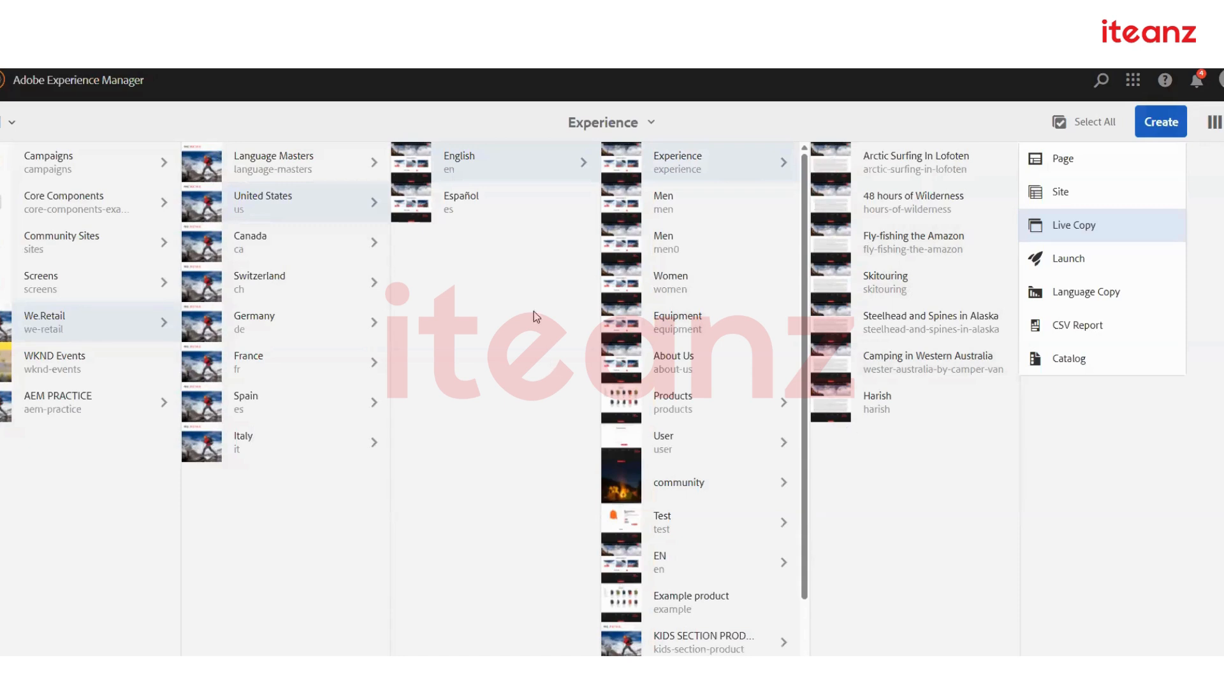
{"action": "left_click", "coordinate": [507, 283]}
{"action": "left_click", "coordinate": [507, 172]}
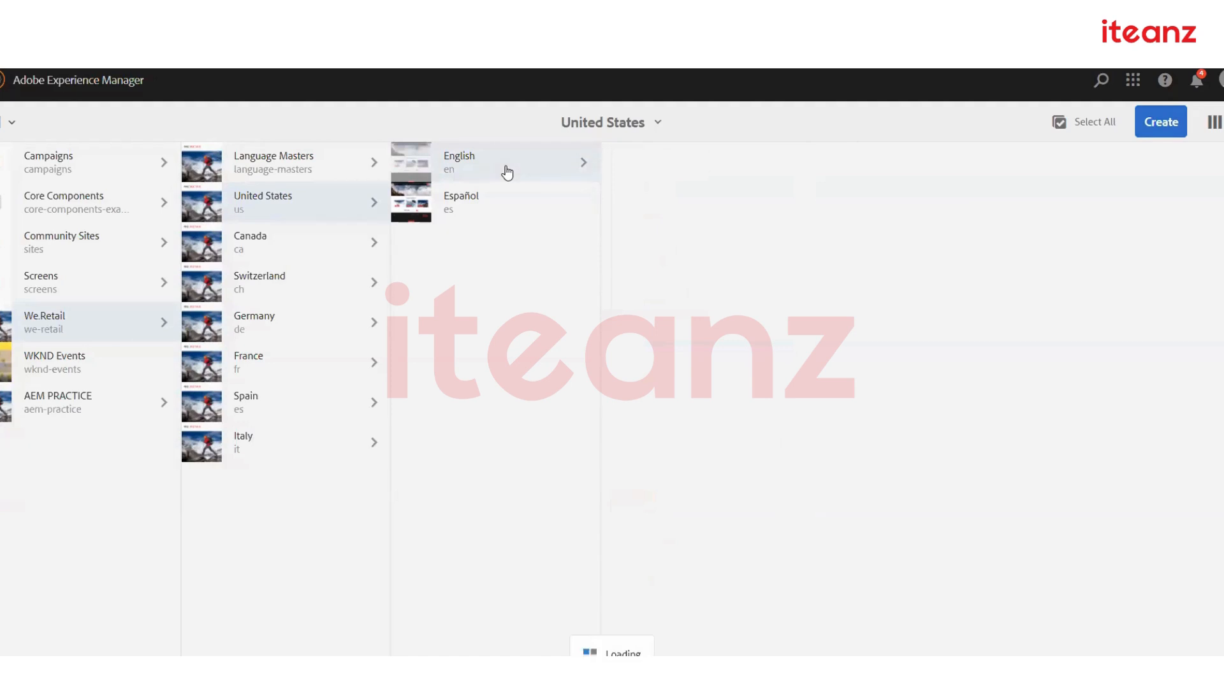
Examine the Men page details under United States English and compare the Español and English pages of United States and Language Masters.
{"action": "left_click", "coordinate": [285, 165]}
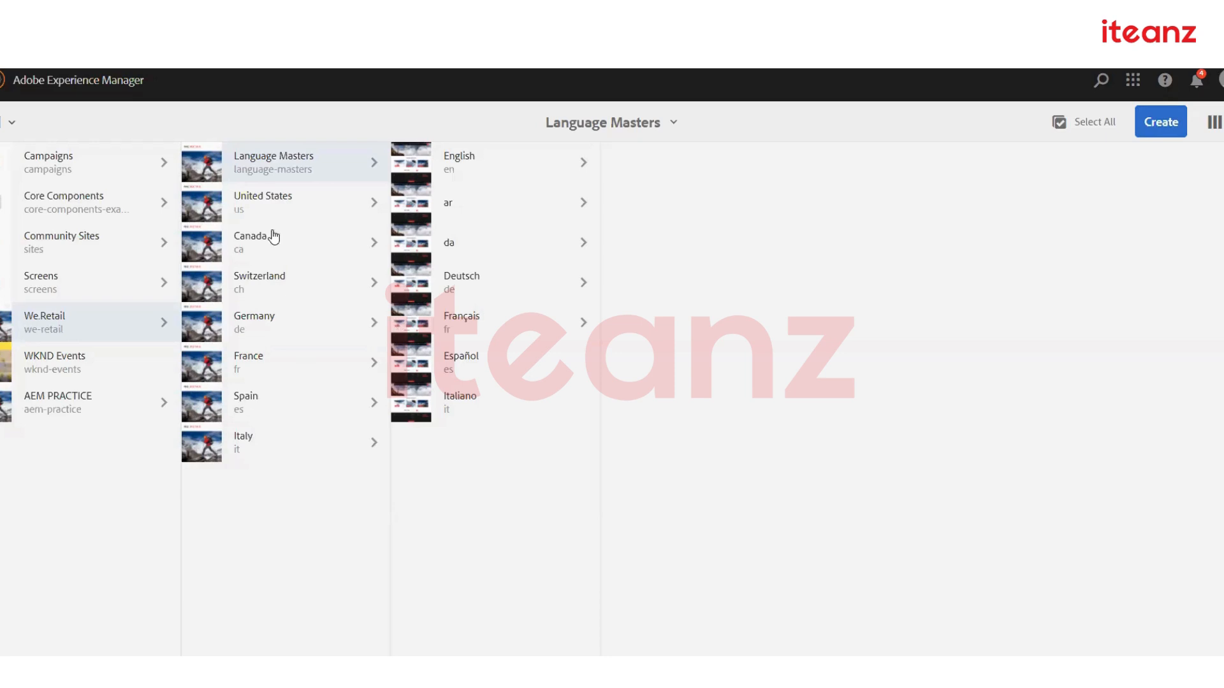
{"action": "left_click", "coordinate": [287, 214]}
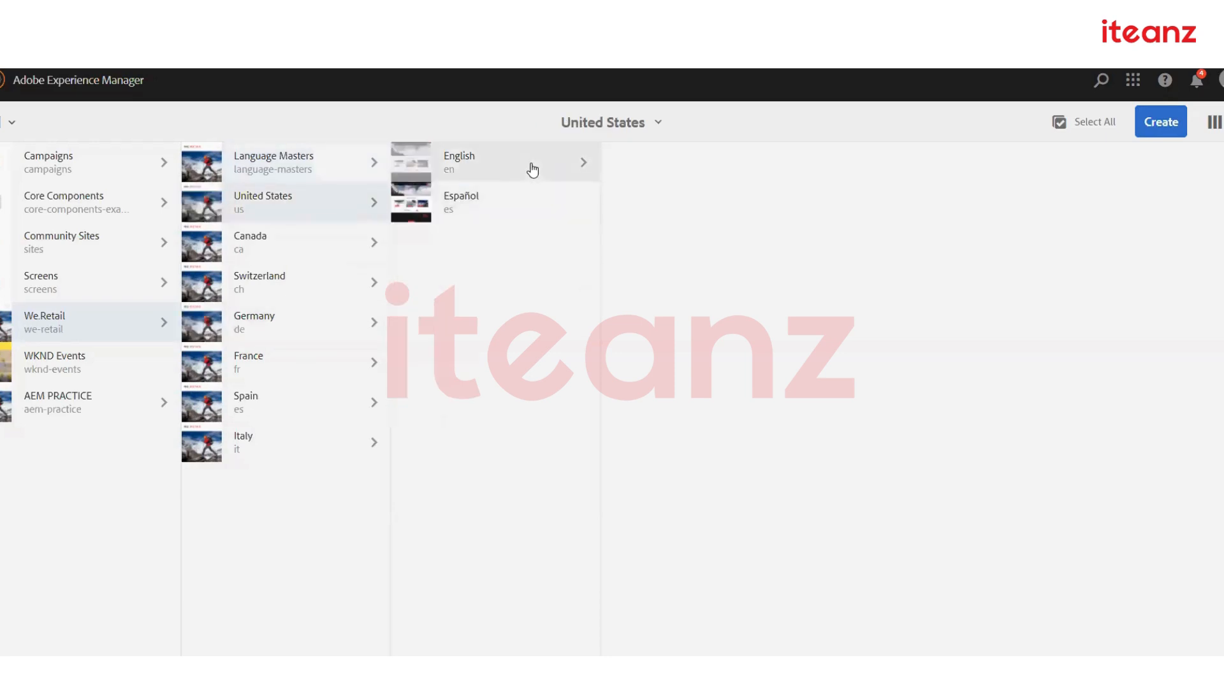
{"action": "left_click", "coordinate": [573, 169]}
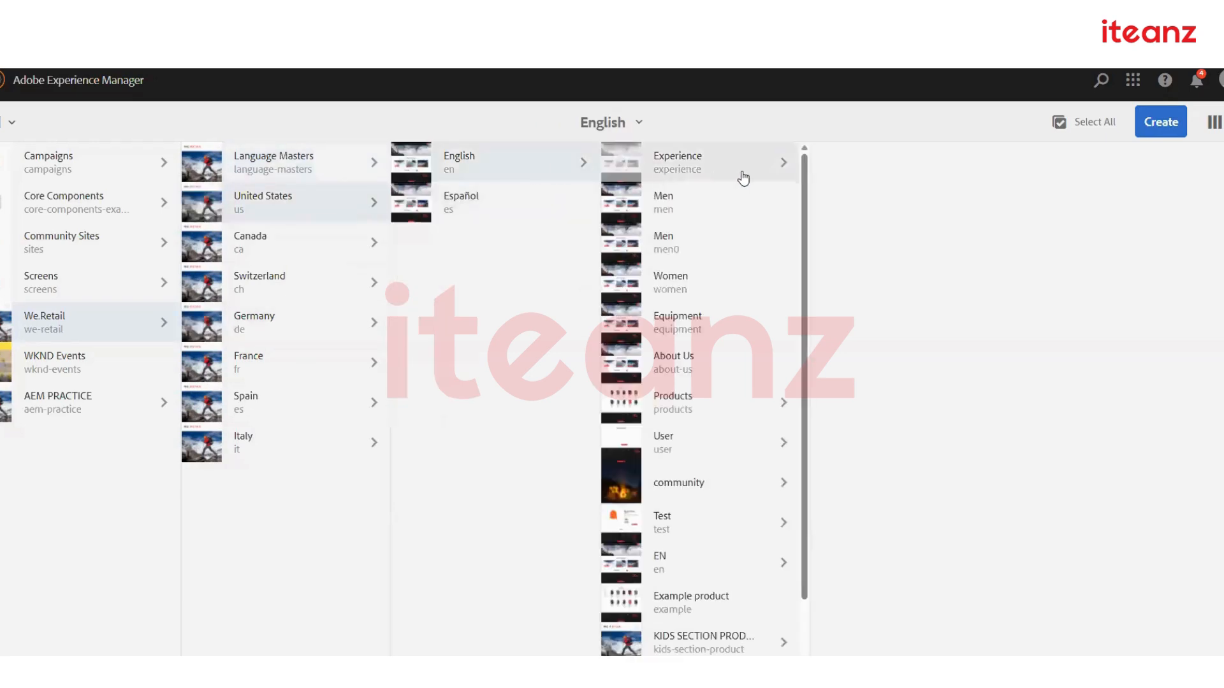
{"action": "left_click", "coordinate": [728, 207]}
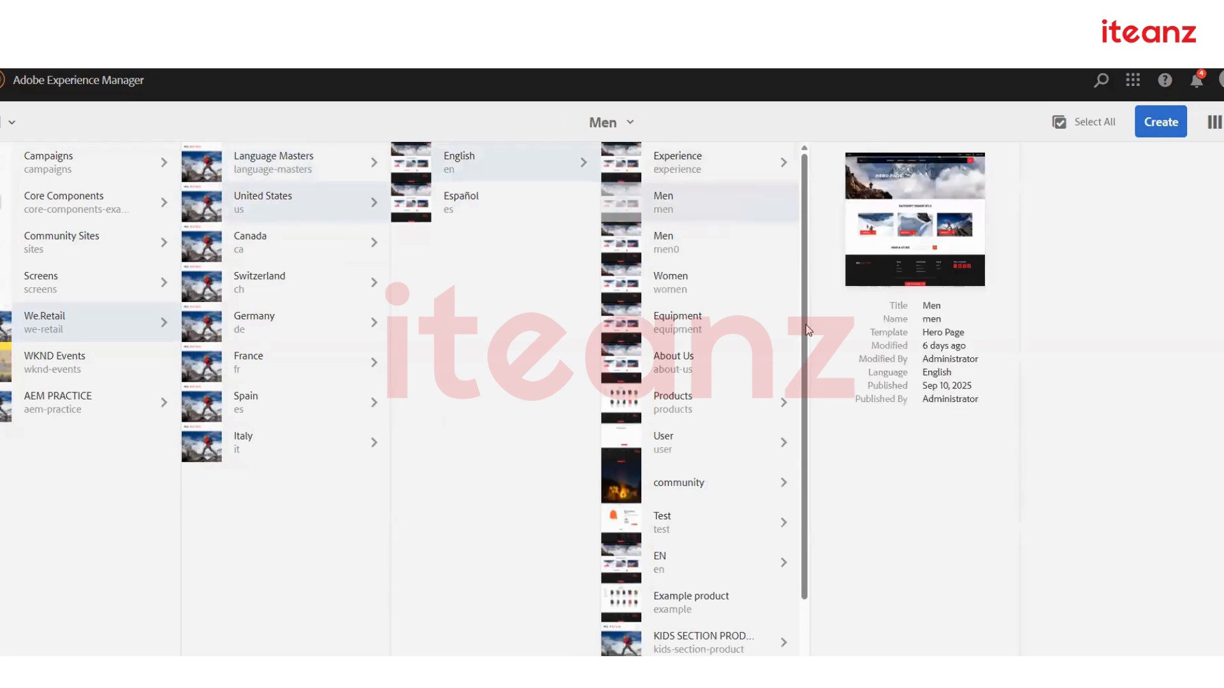
{"action": "left_click_drag", "start_coordinate": [1006, 430], "coordinate": [850, 307]}
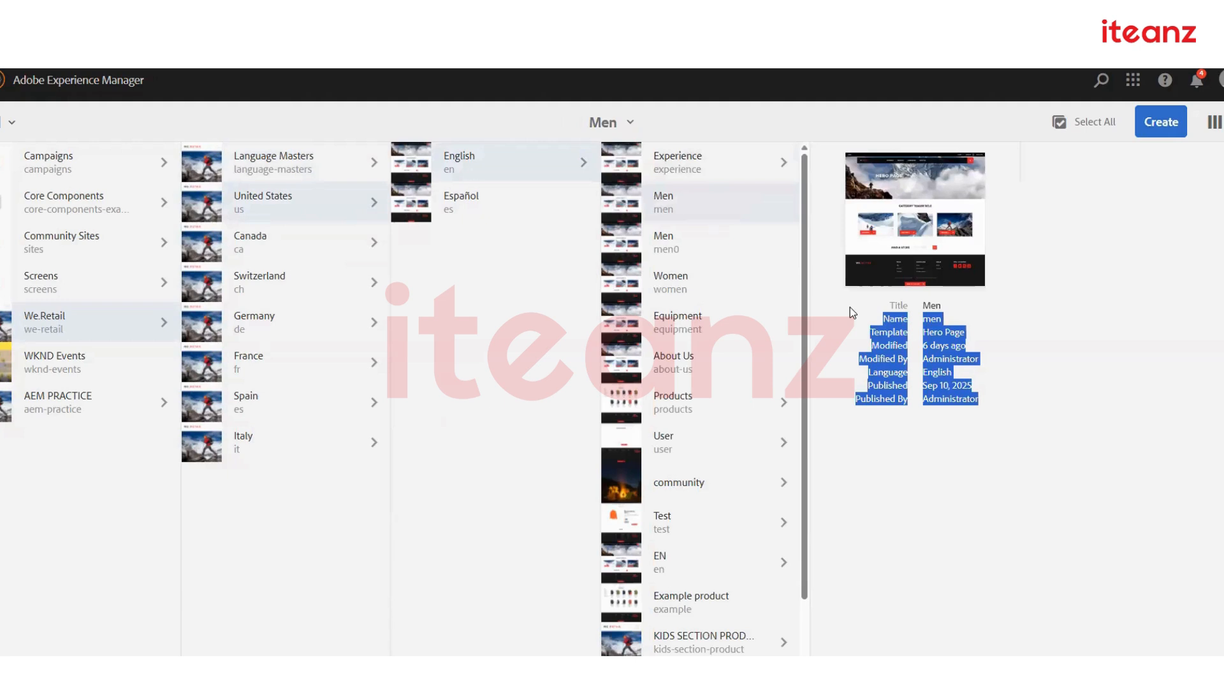
{"action": "left_click", "coordinate": [850, 307]}
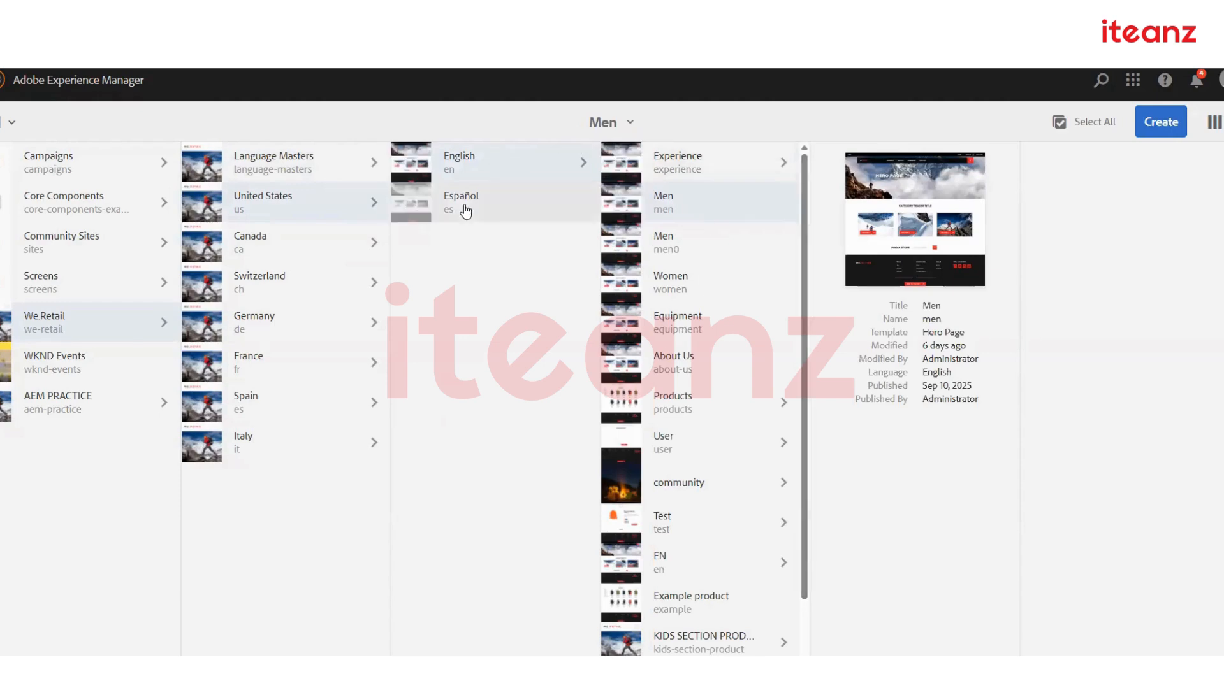
{"action": "left_click", "coordinate": [465, 210]}
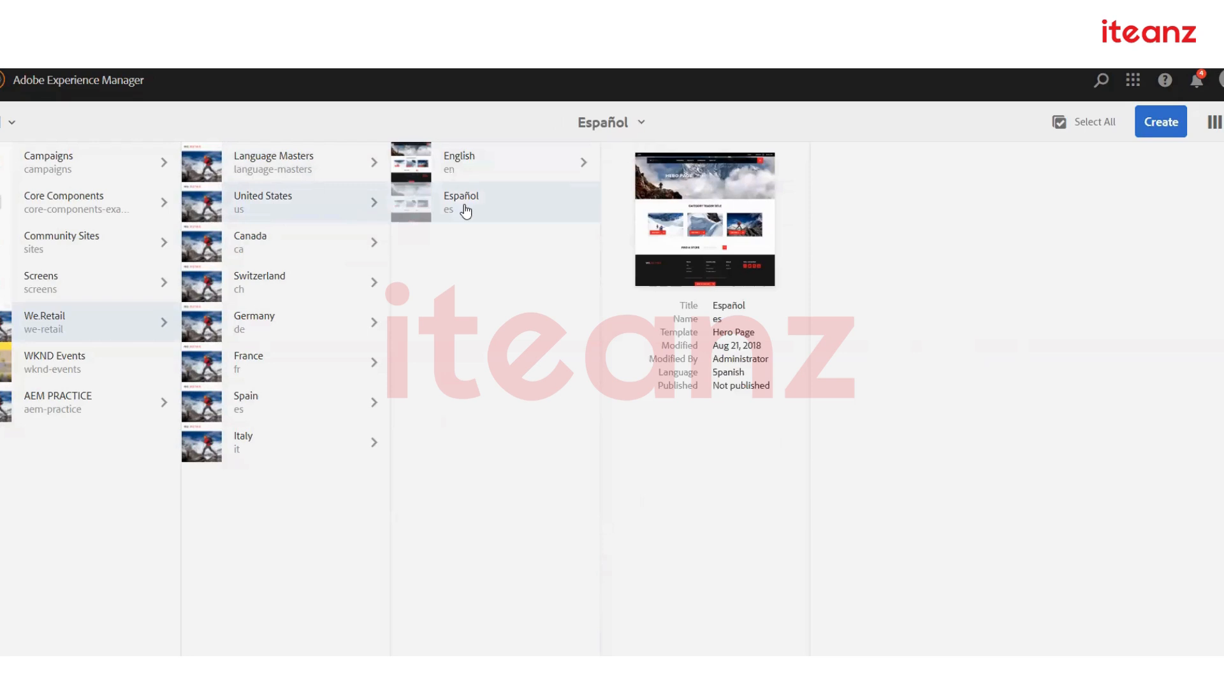
{"action": "left_click", "coordinate": [271, 163]}
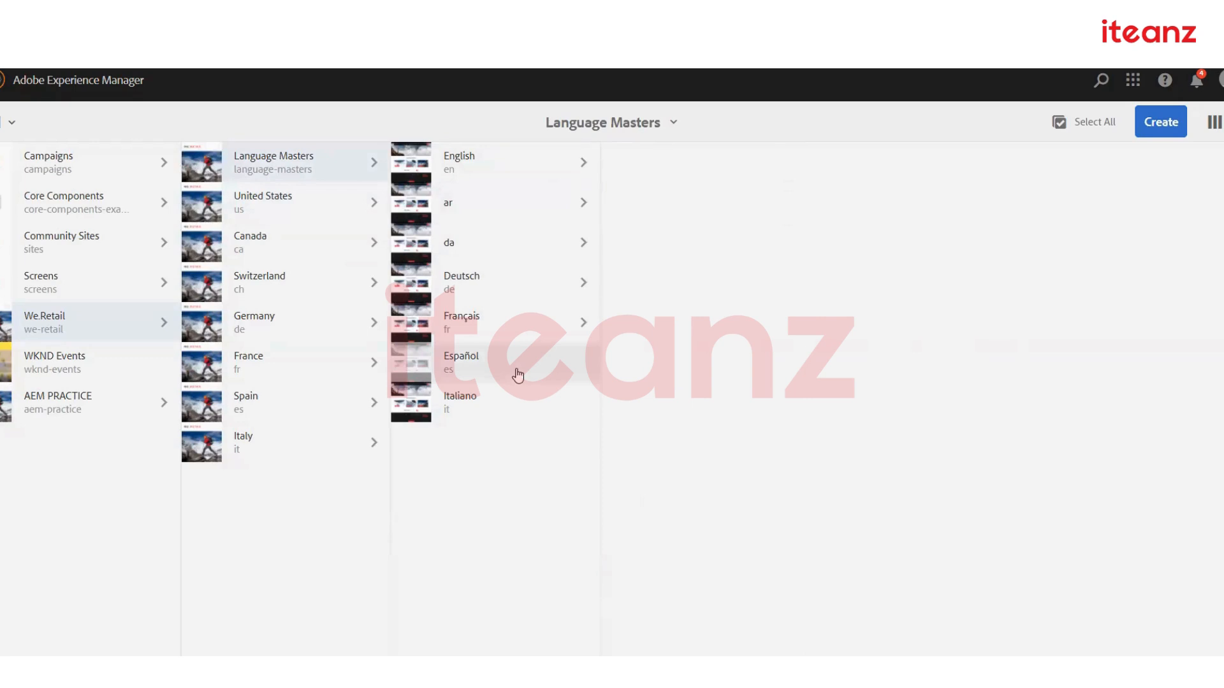
{"action": "left_click", "coordinate": [517, 376]}
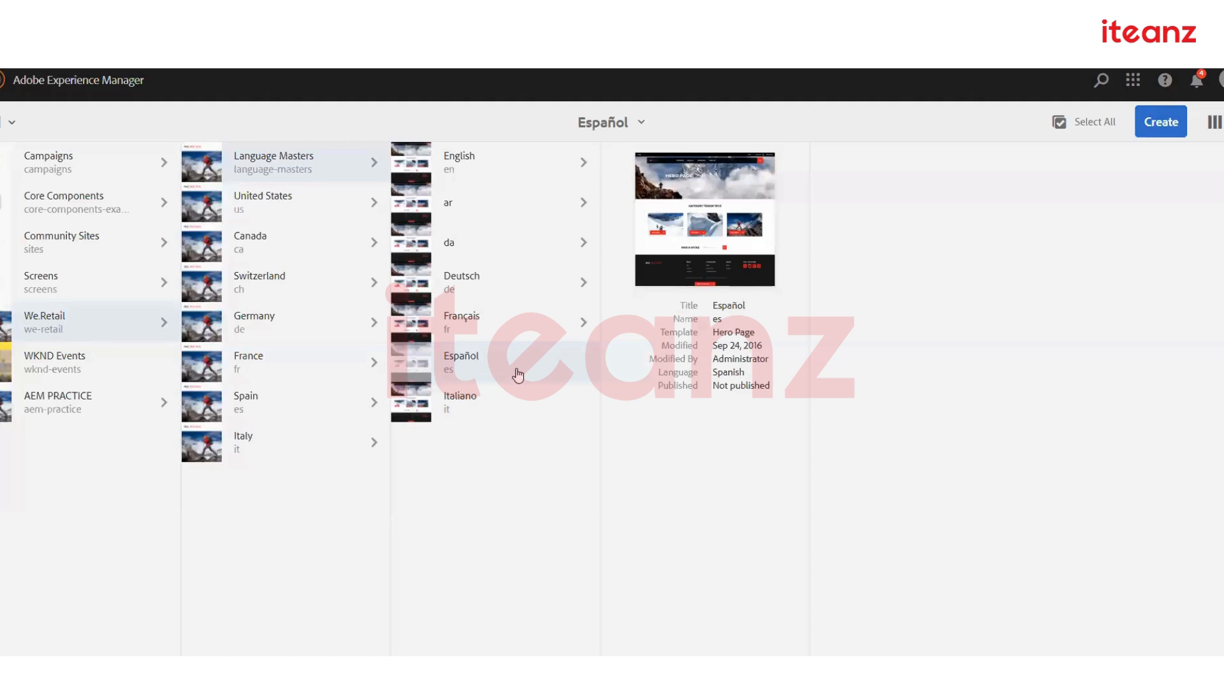
{"action": "left_click", "coordinate": [533, 167]}
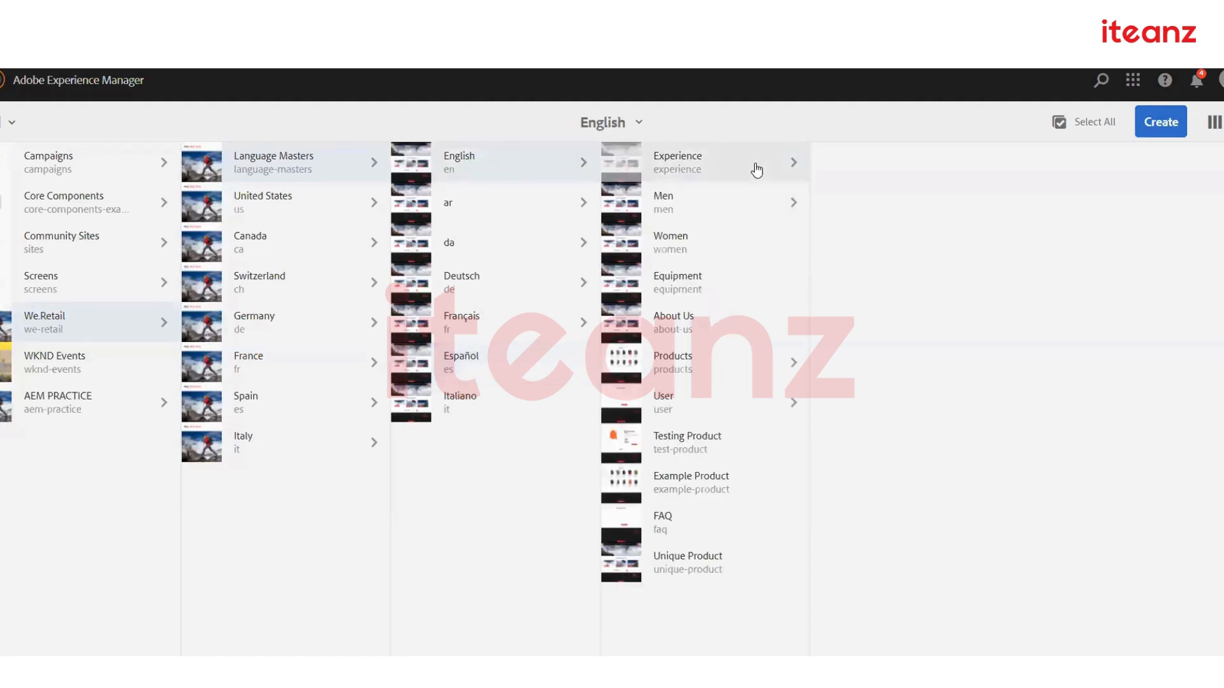
Compare the Español and English pages under Language Masters and view the creation options, including Language Copy, for English.
{"action": "left_click", "coordinate": [528, 379]}
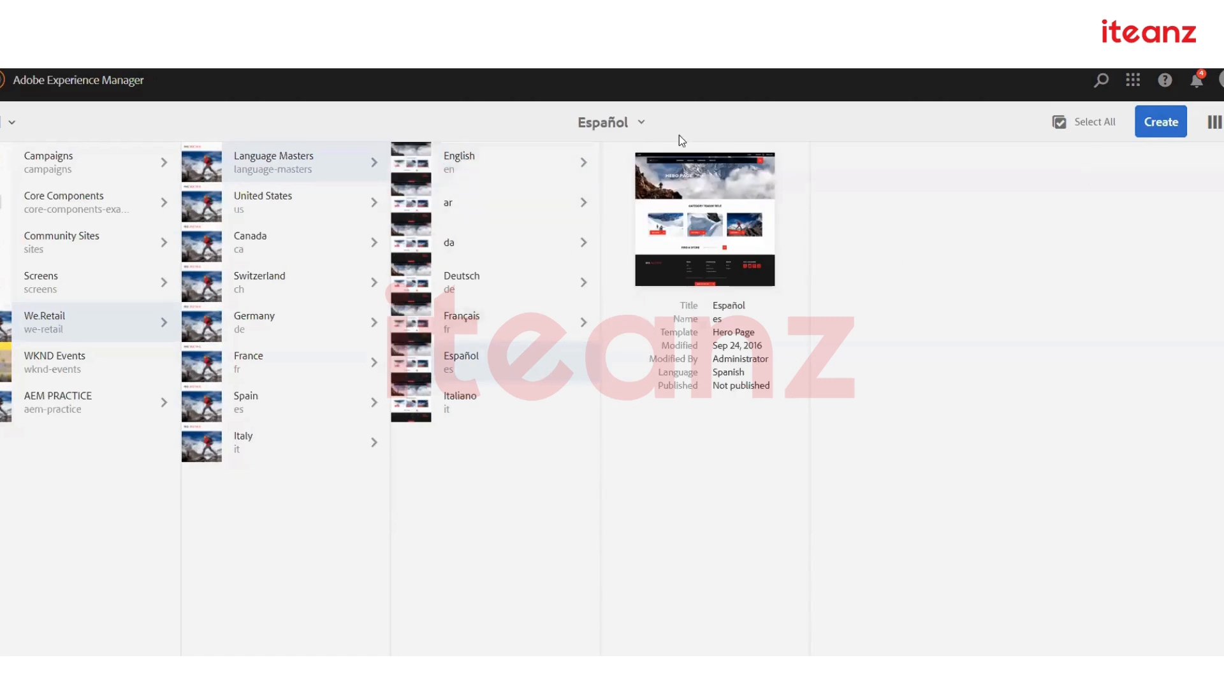
{"action": "left_click", "coordinate": [495, 159]}
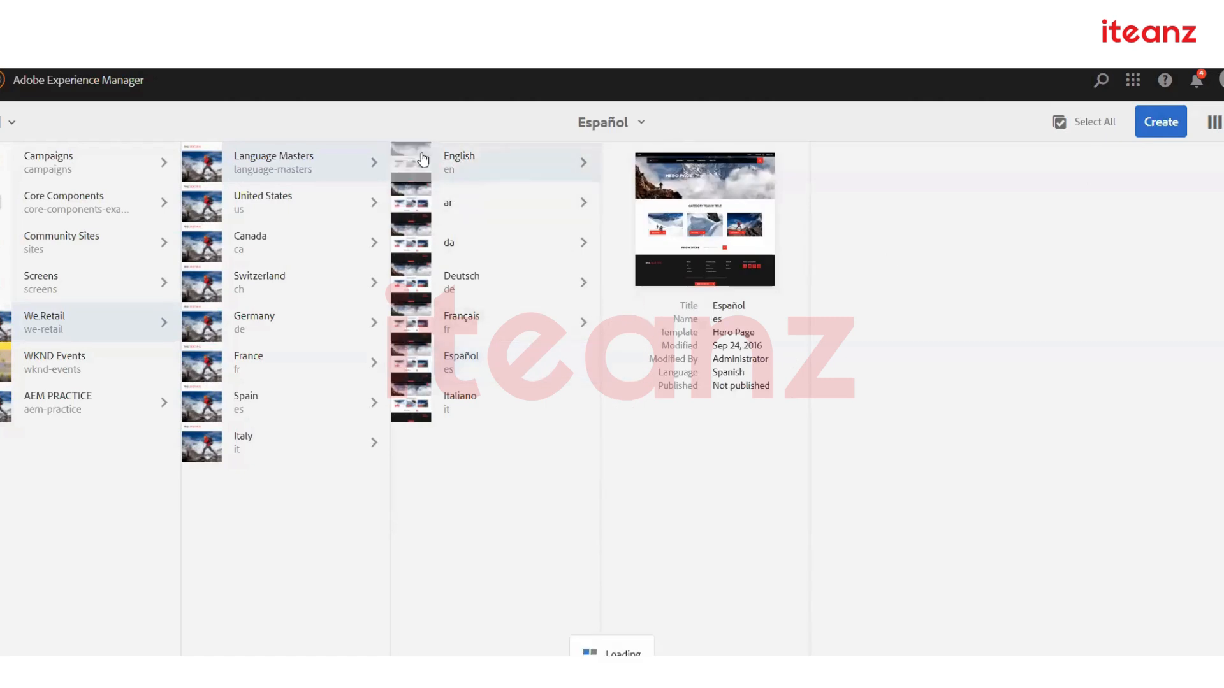
{"action": "left_click", "coordinate": [1149, 125]}
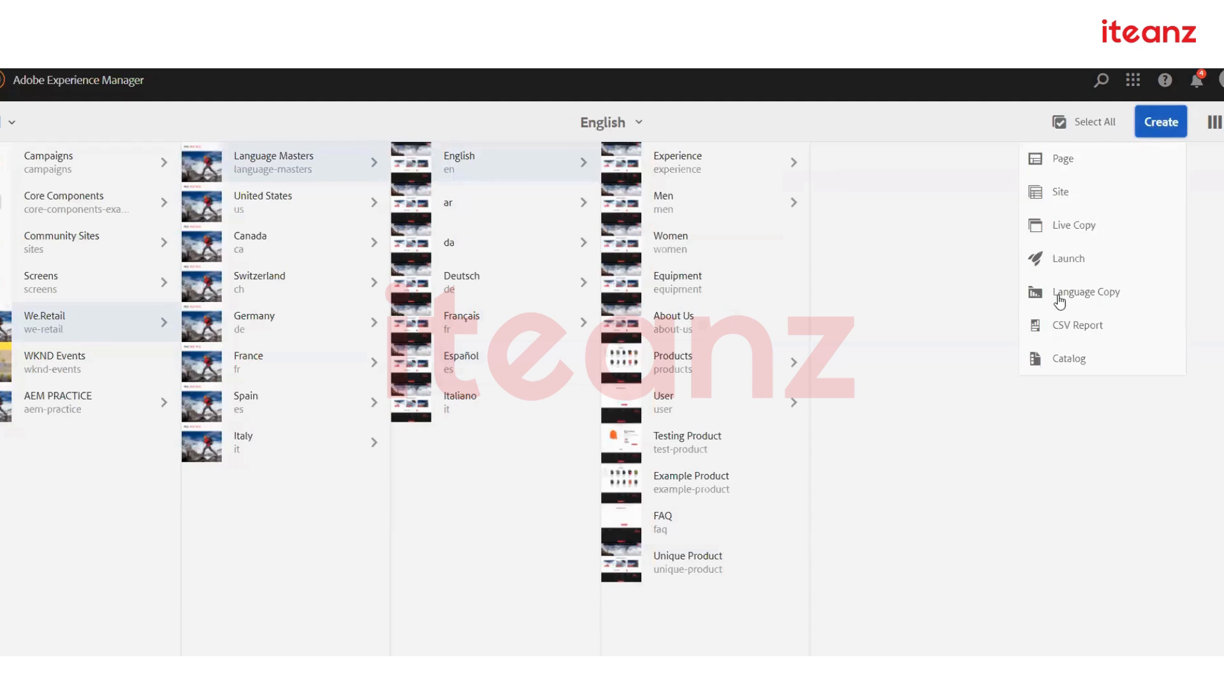
{"action": "left_click", "coordinate": [1060, 294]}
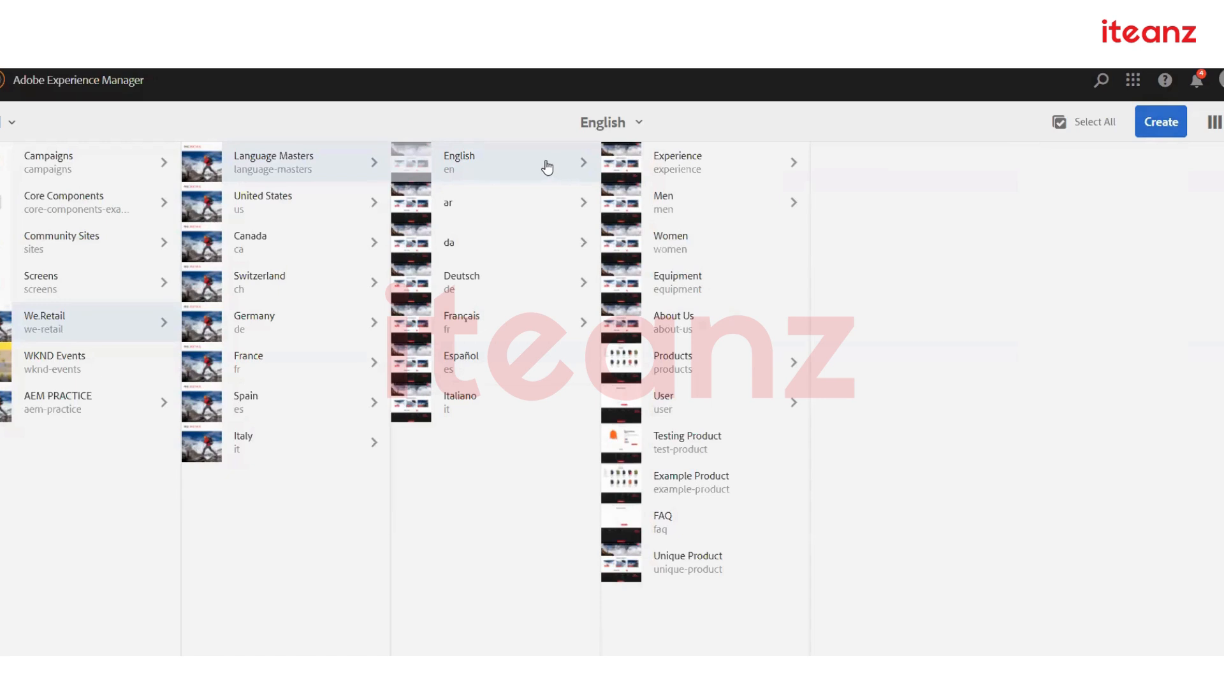
Start a language copy using the English page under We.Retail Language Masters as the source, with subpages included.
{"action": "left_click", "coordinate": [1159, 123]}
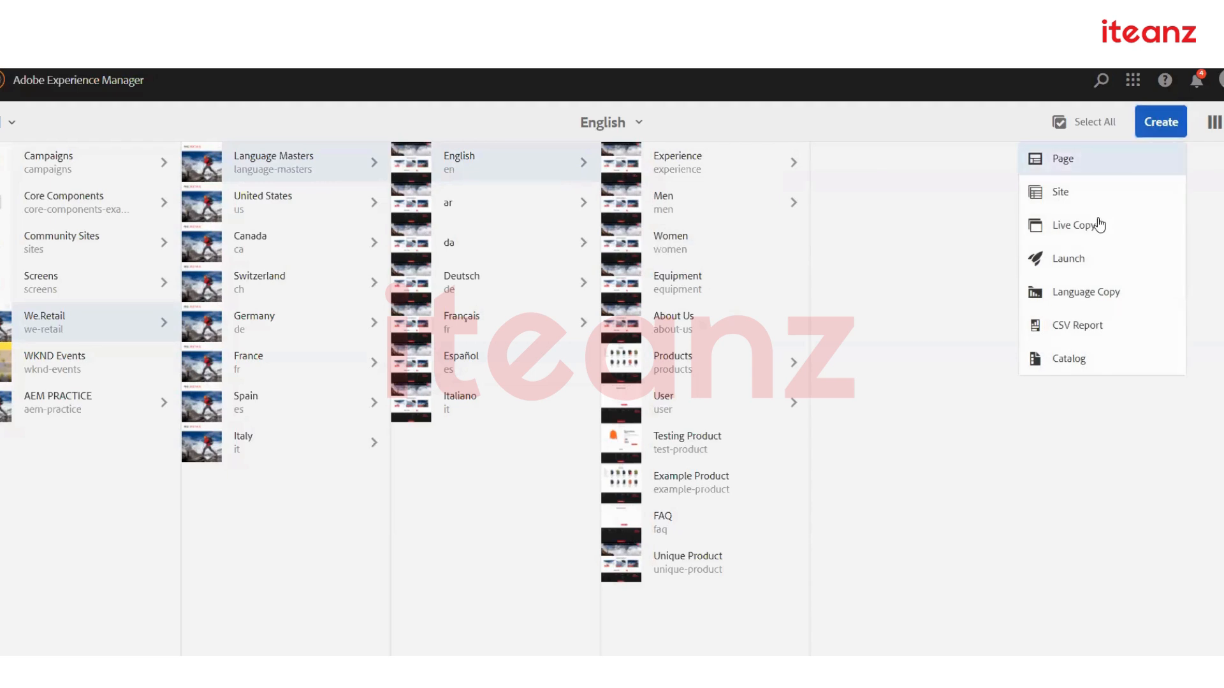
{"action": "left_click", "coordinate": [1085, 292]}
{"action": "left_click", "coordinate": [37, 124]}
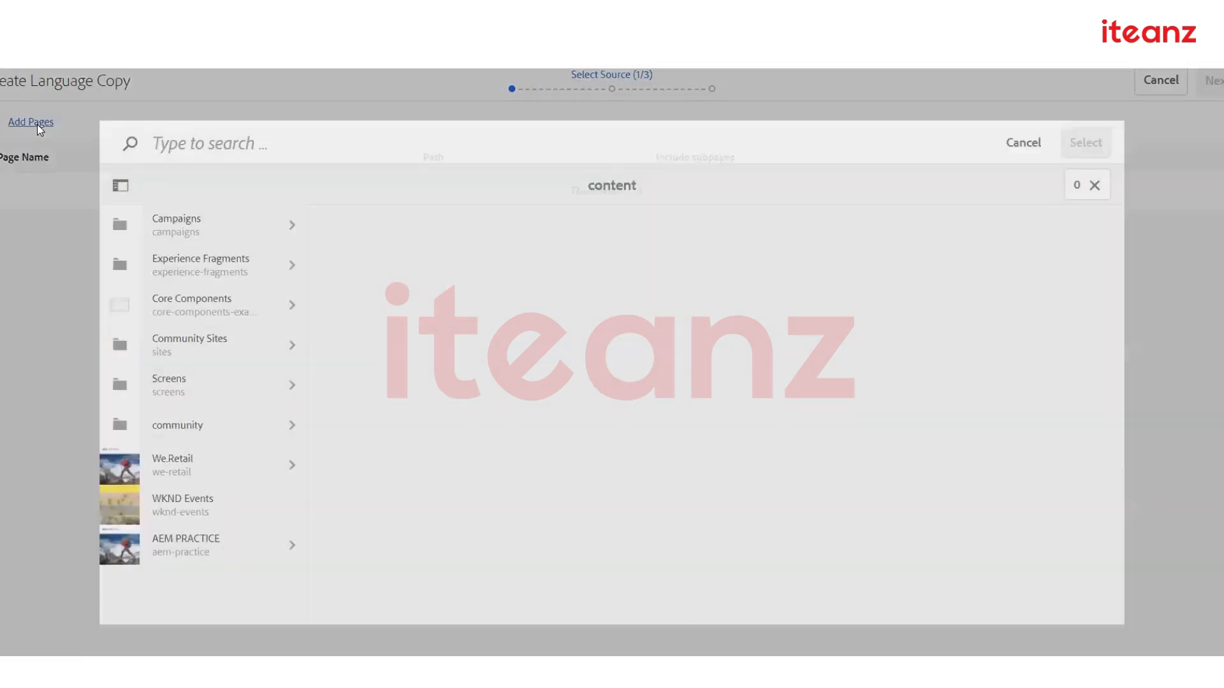
{"action": "left_click", "coordinate": [183, 475]}
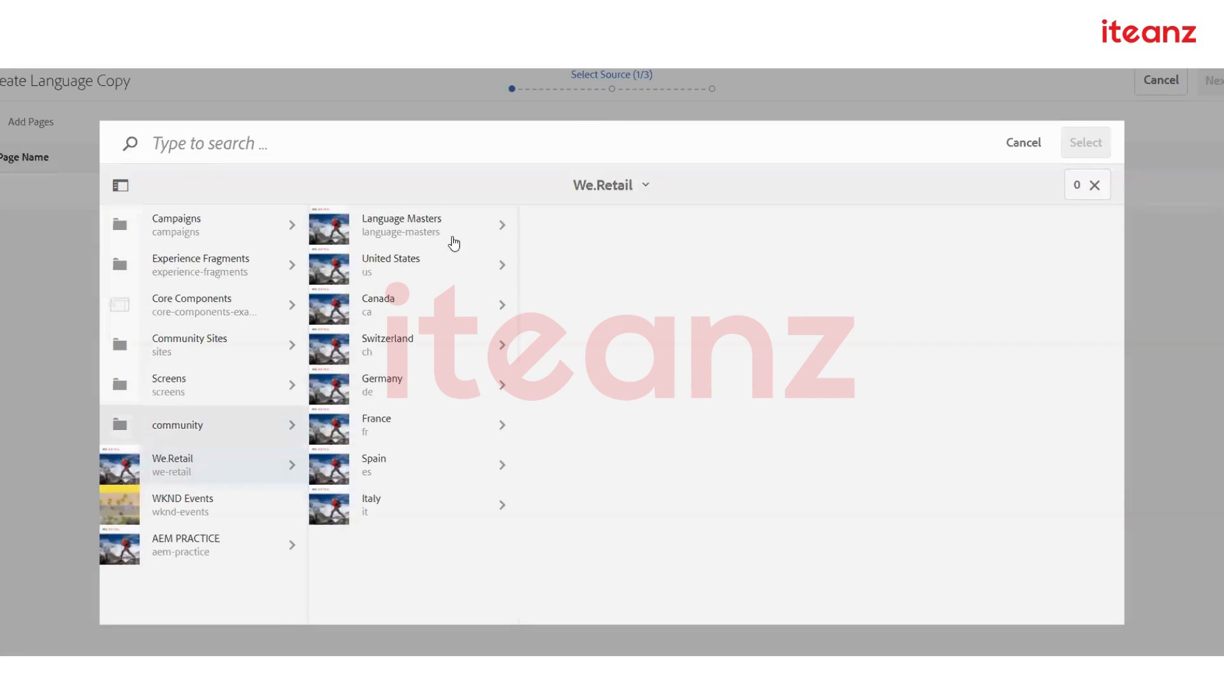
{"action": "left_click", "coordinate": [471, 220]}
{"action": "left_click", "coordinate": [600, 242]}
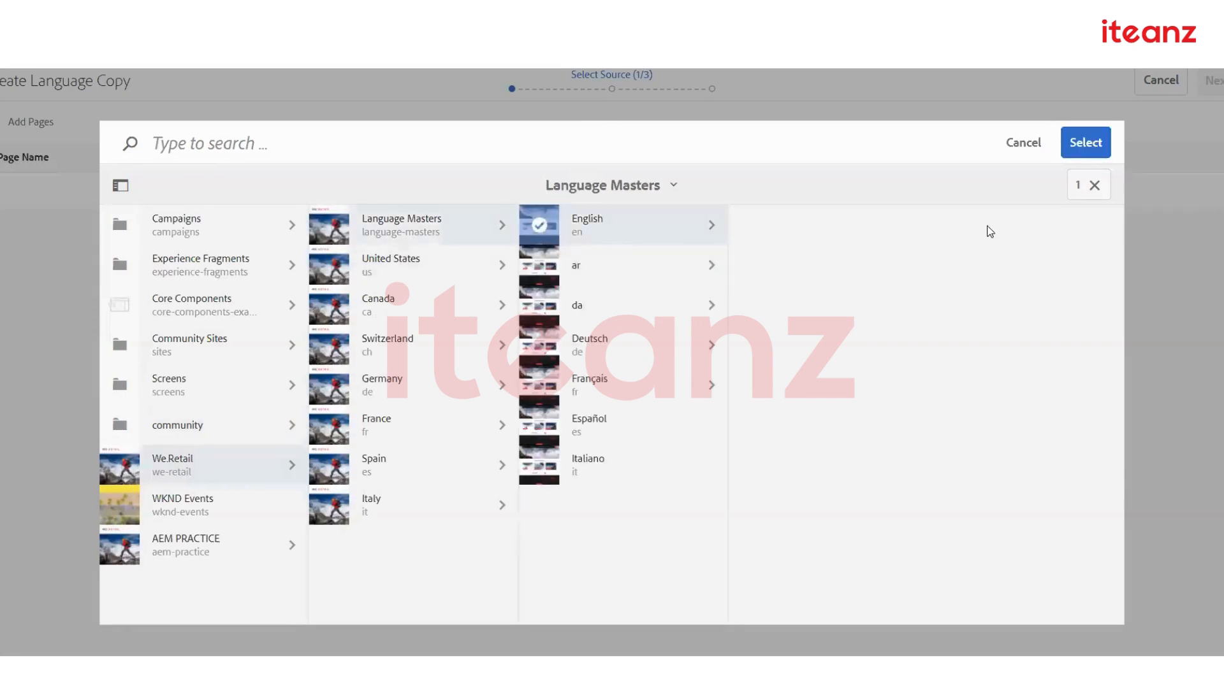
{"action": "left_click", "coordinate": [1082, 146]}
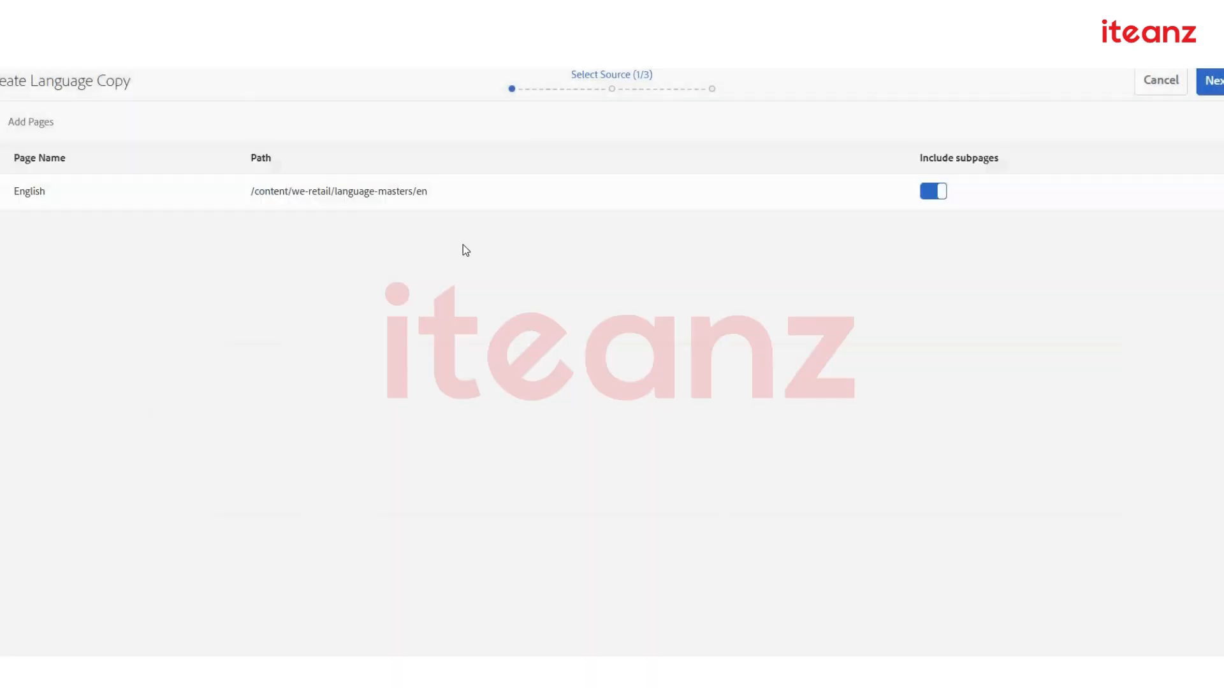
{"action": "double_click", "coordinate": [936, 196]}
{"action": "left_click", "coordinate": [42, 198]}
{"action": "left_click", "coordinate": [1211, 81]}
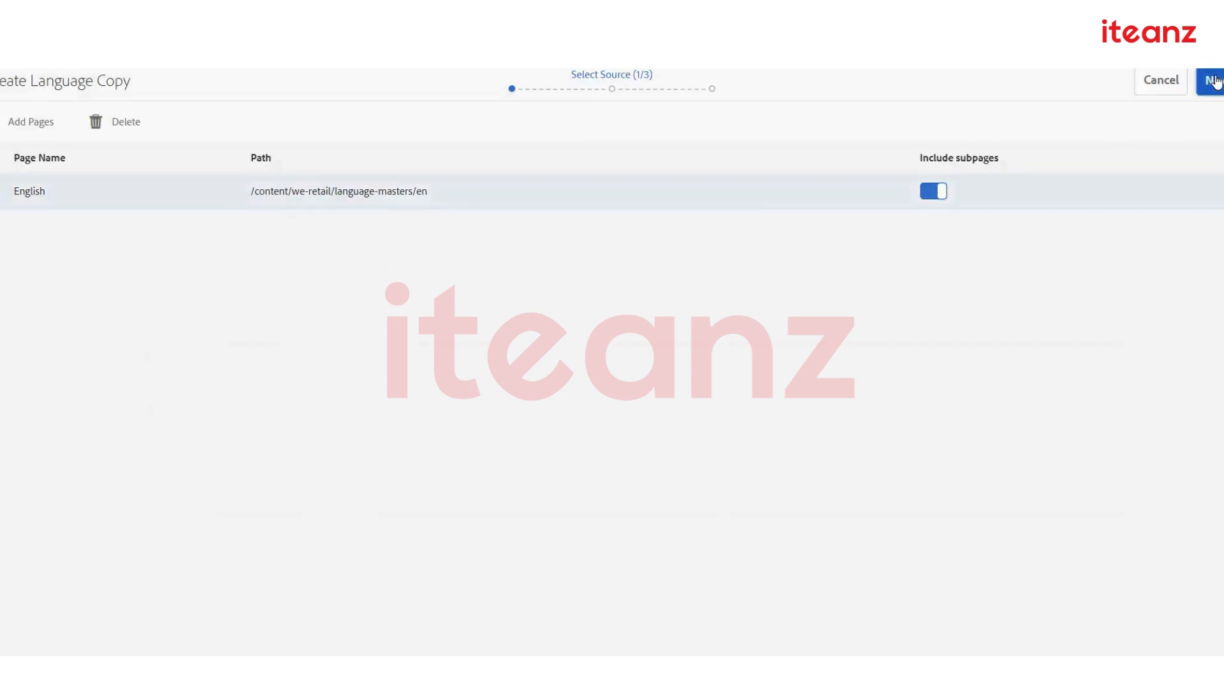
Set the target language to Arabic (ar_ae) and browse the We.Retail cloud configuration folders without choosing one.
{"action": "left_click", "coordinate": [415, 164]}
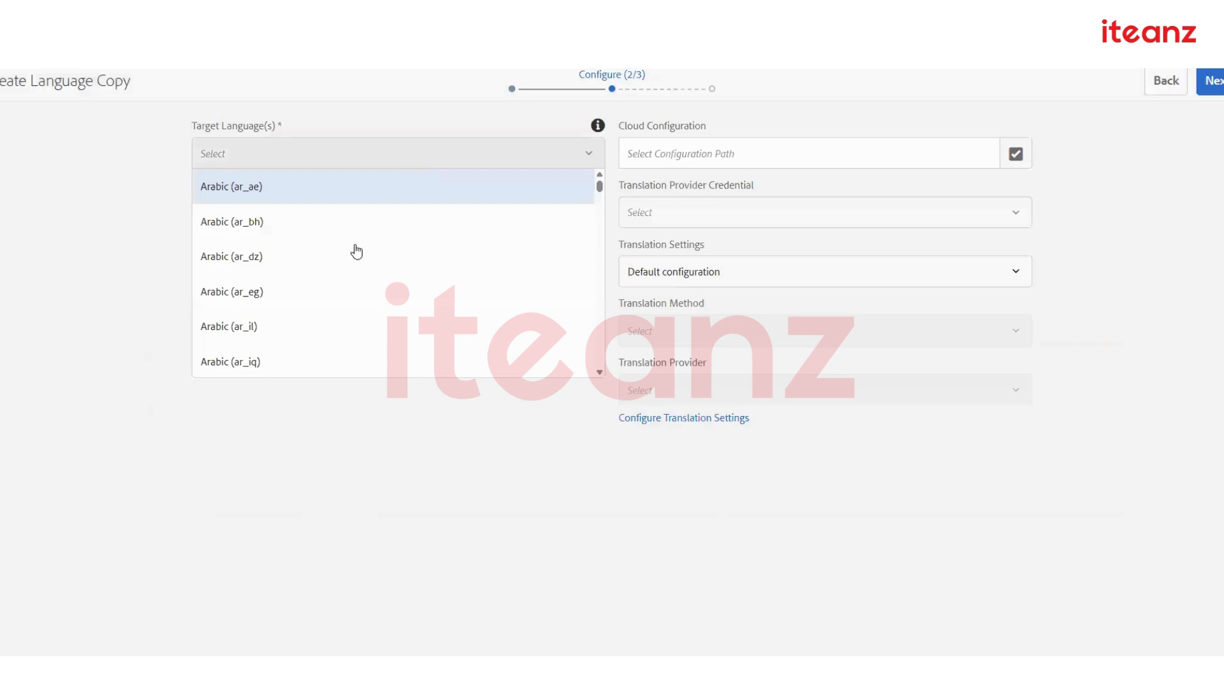
{"action": "left_click", "coordinate": [257, 188]}
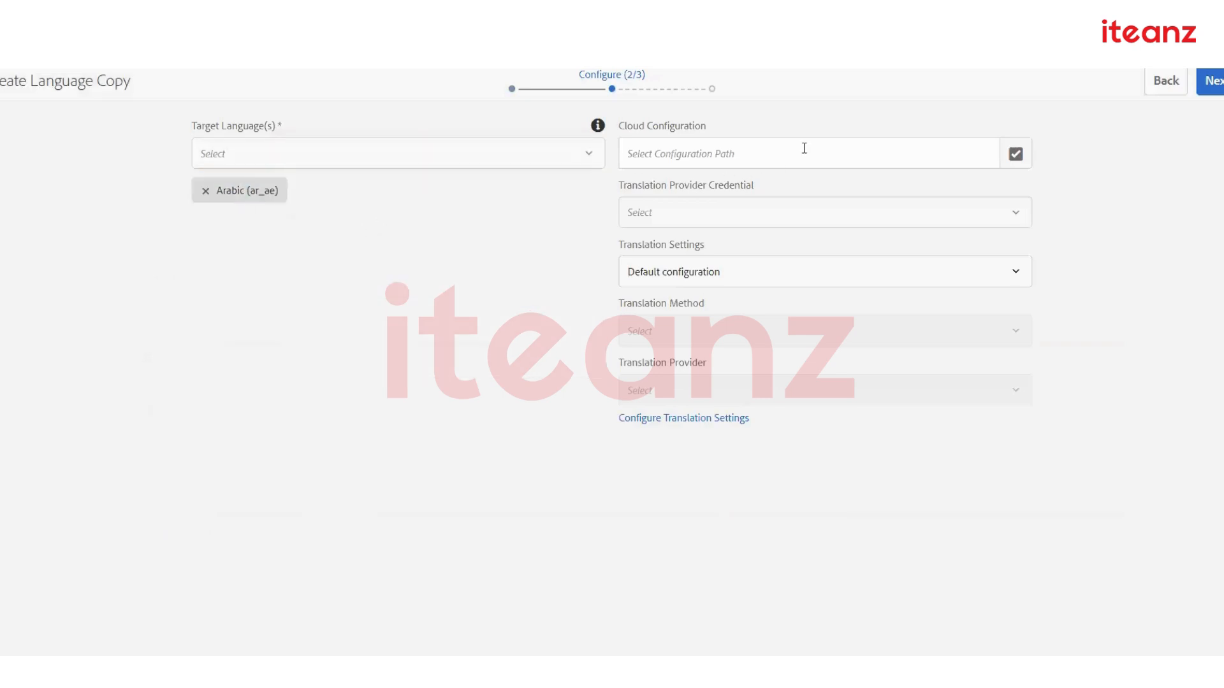
{"action": "left_click", "coordinate": [1016, 154]}
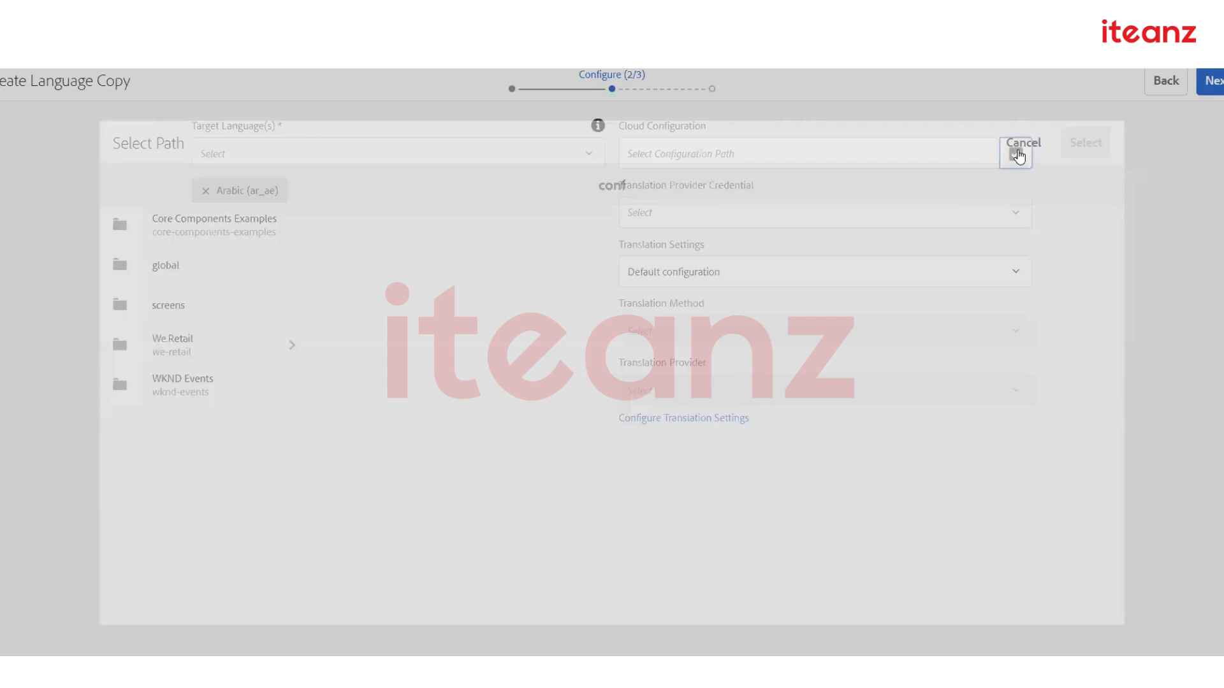
{"action": "left_click", "coordinate": [266, 350]}
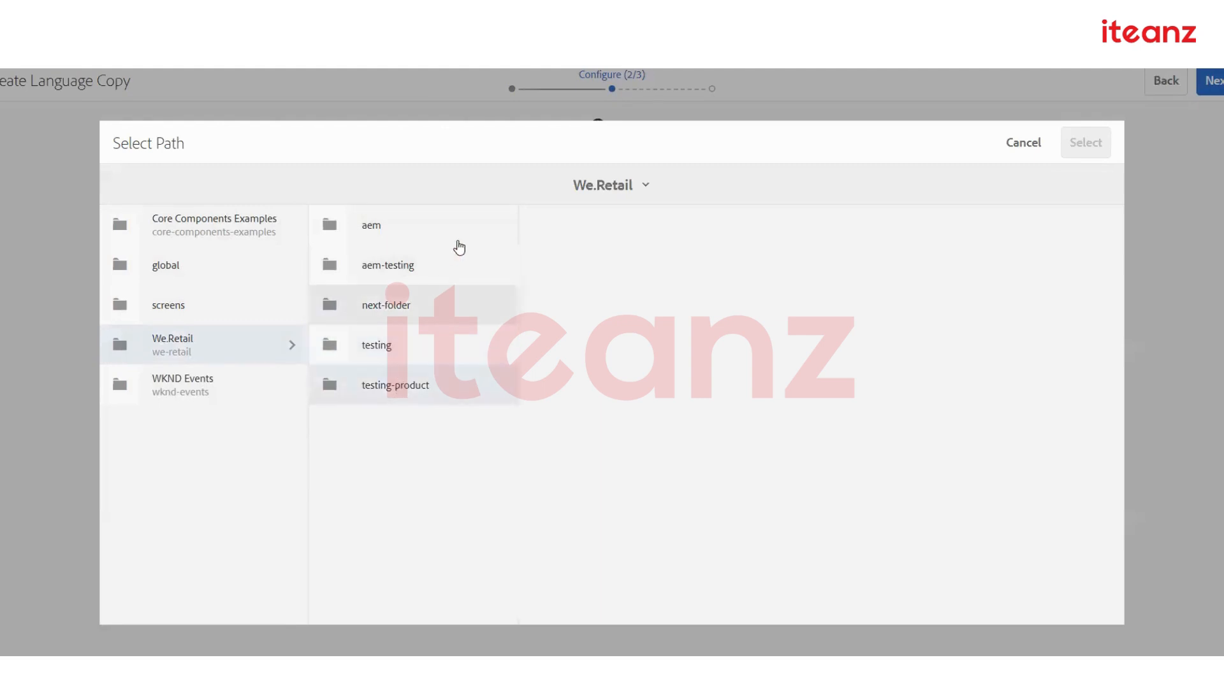
{"action": "left_click", "coordinate": [1024, 144]}
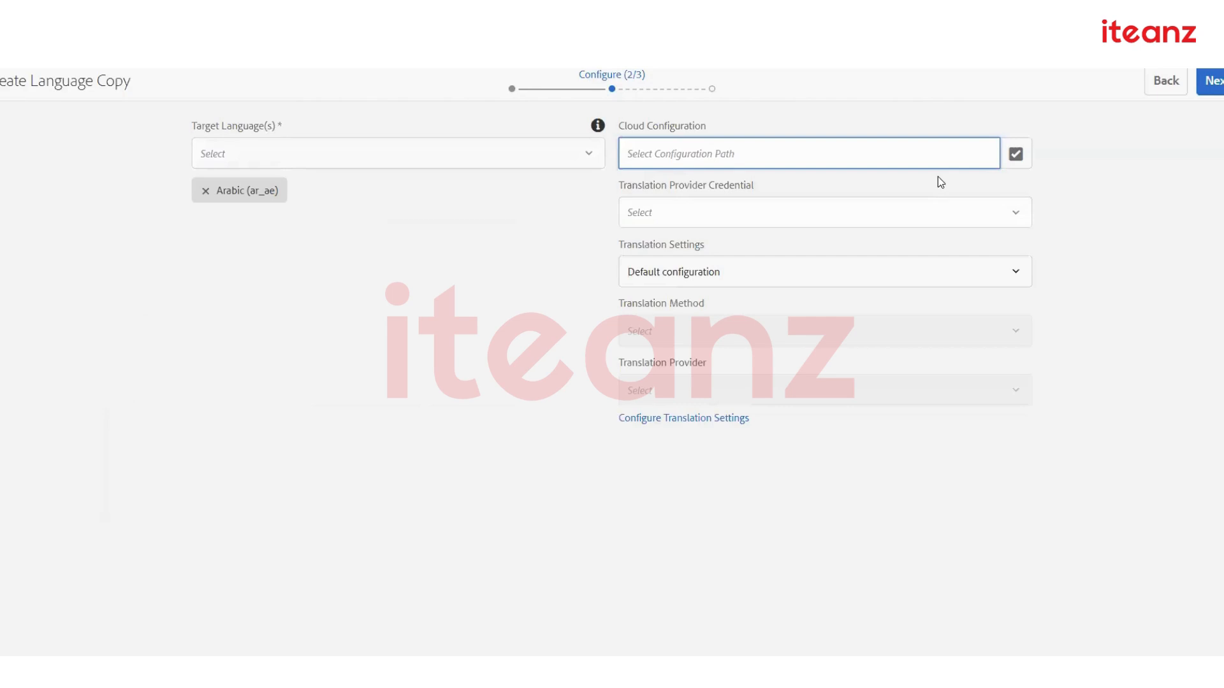
Set the translation settings to Default configuration and the provider credential to Microsoft Translator Trial License.
{"action": "left_click", "coordinate": [727, 221]}
{"action": "left_click", "coordinate": [724, 162]}
{"action": "left_click", "coordinate": [703, 228]}
{"action": "left_click", "coordinate": [763, 143]}
{"action": "triple_click", "coordinate": [685, 248]}
{"action": "left_click", "coordinate": [710, 281]}
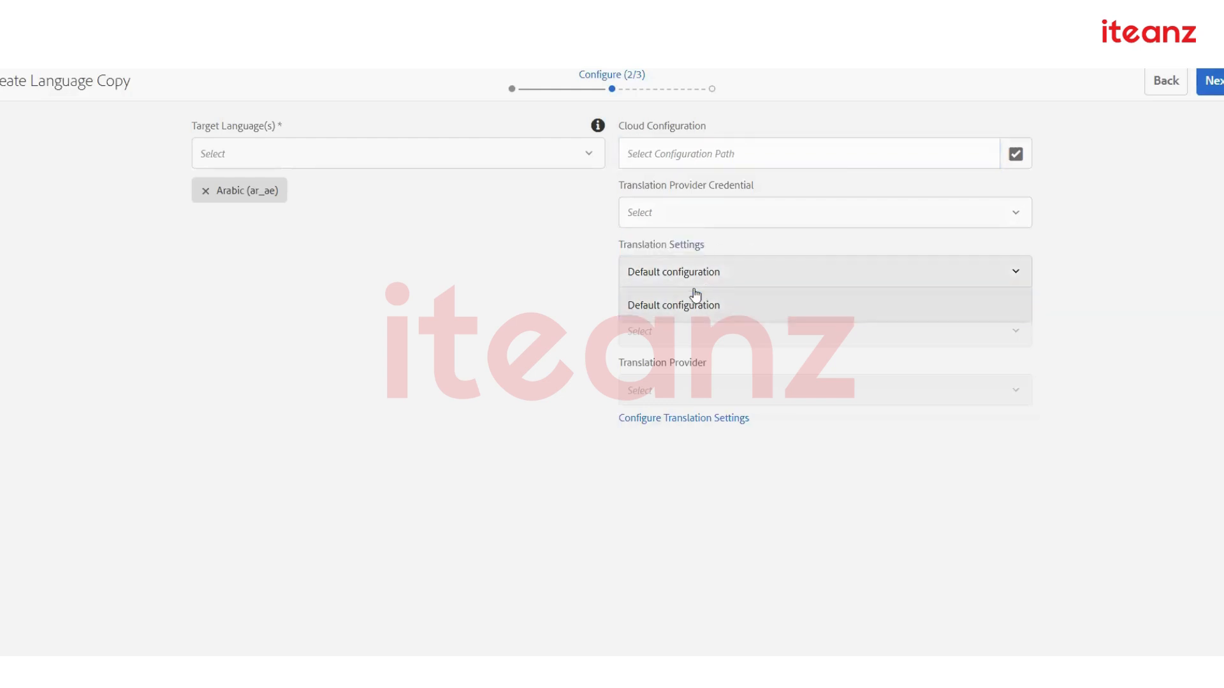
{"action": "left_click", "coordinate": [679, 306]}
{"action": "left_click", "coordinate": [685, 266]}
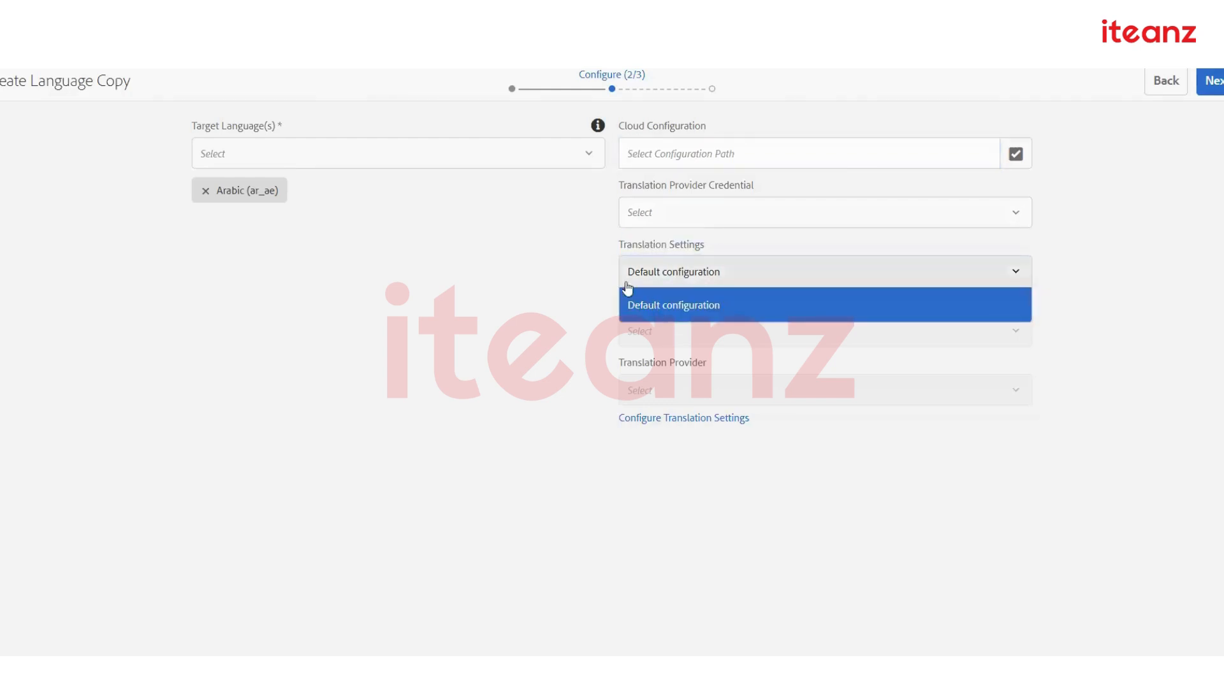
{"action": "left_click", "coordinate": [625, 306]}
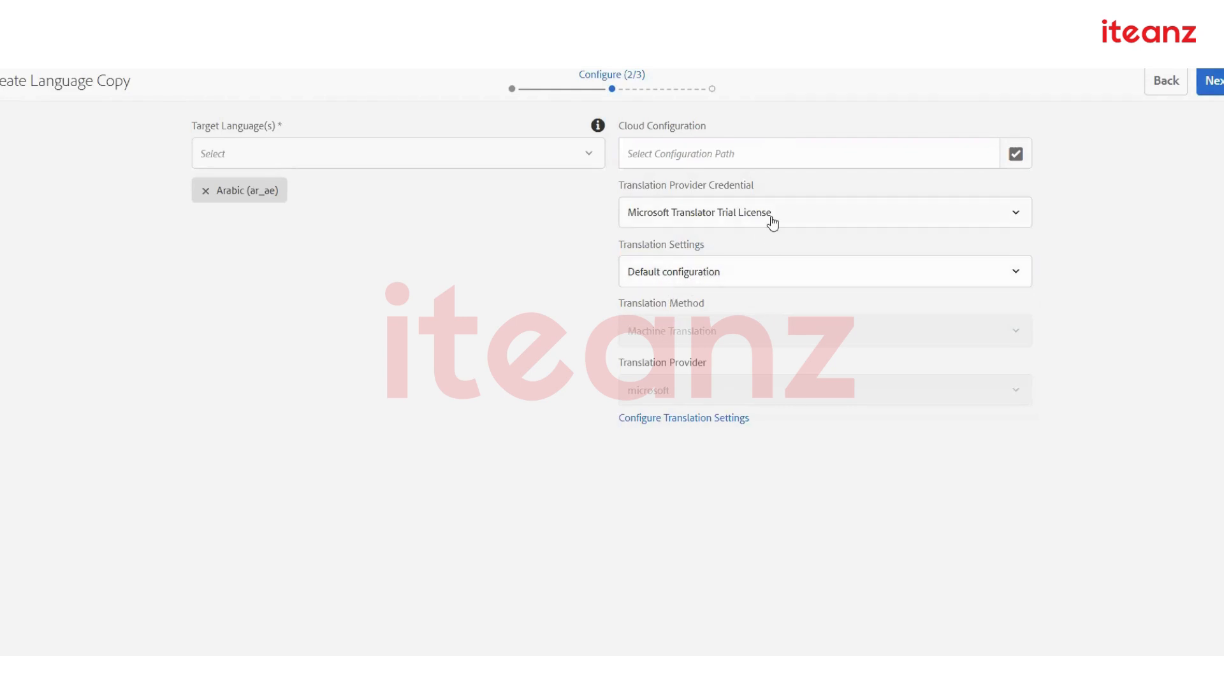
{"action": "left_click", "coordinate": [690, 225]}
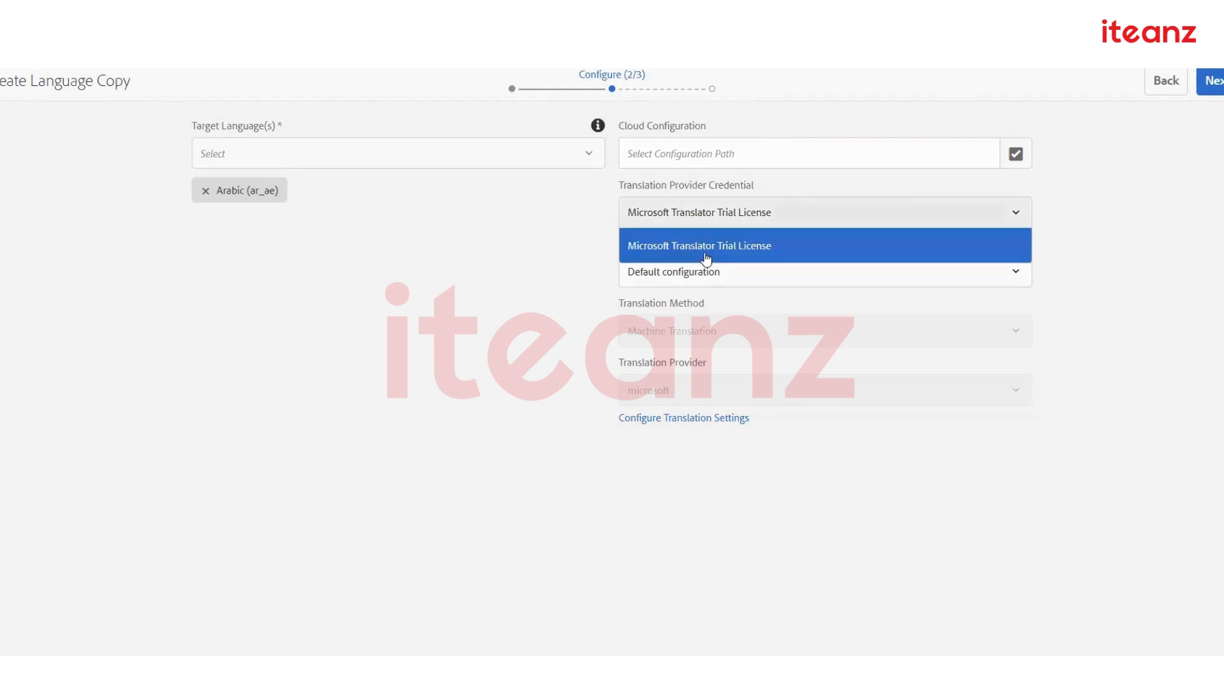
{"action": "left_click", "coordinate": [647, 252]}
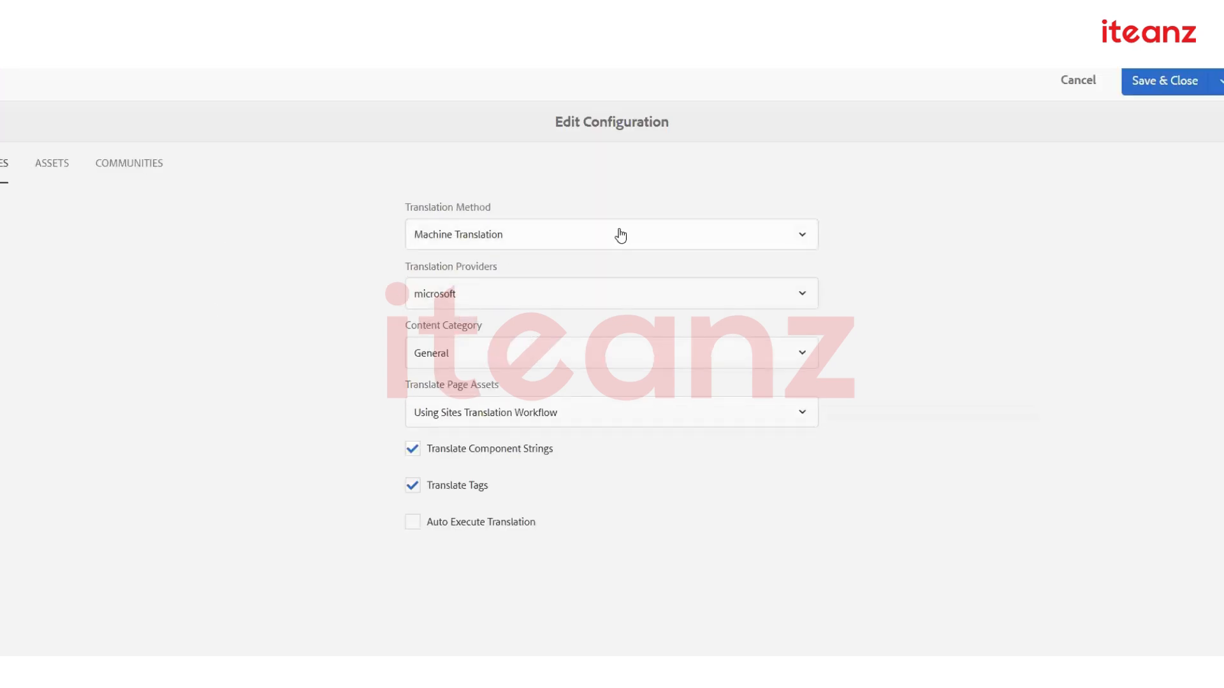
In the translation configuration, try Human Translation as the method, restore Machine Translation, and review the options for translating page assets.
{"action": "left_click", "coordinate": [617, 234]}
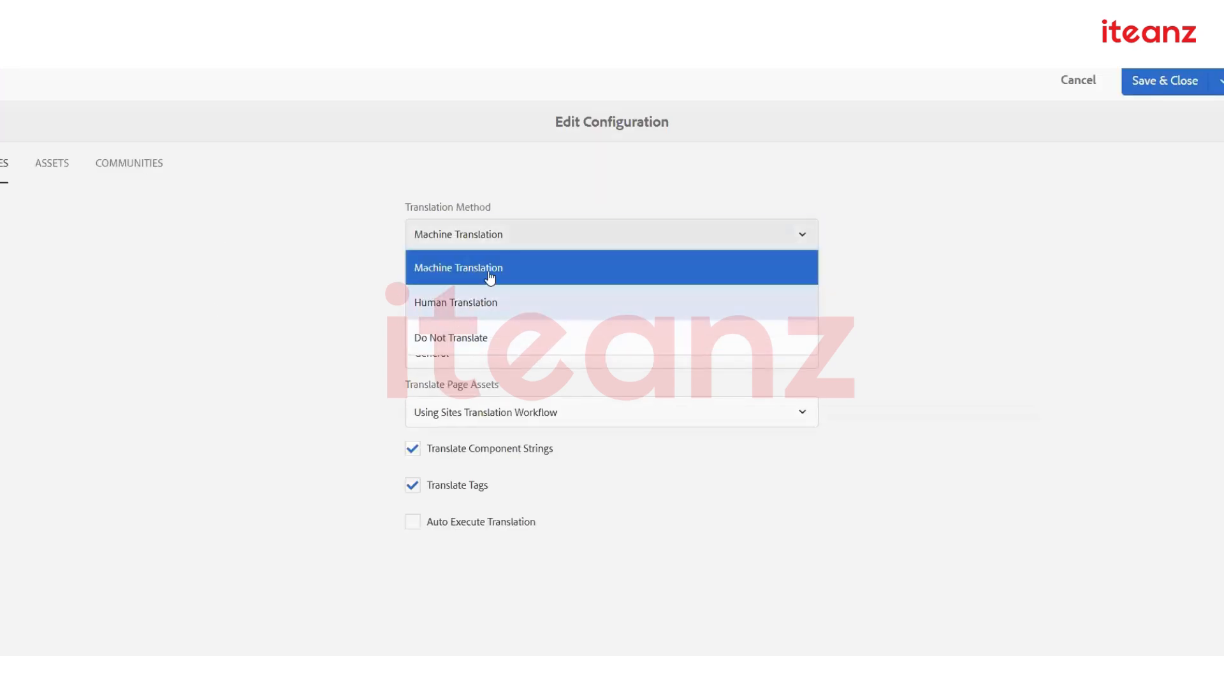
{"action": "left_click", "coordinate": [504, 314]}
{"action": "left_click", "coordinate": [521, 303]}
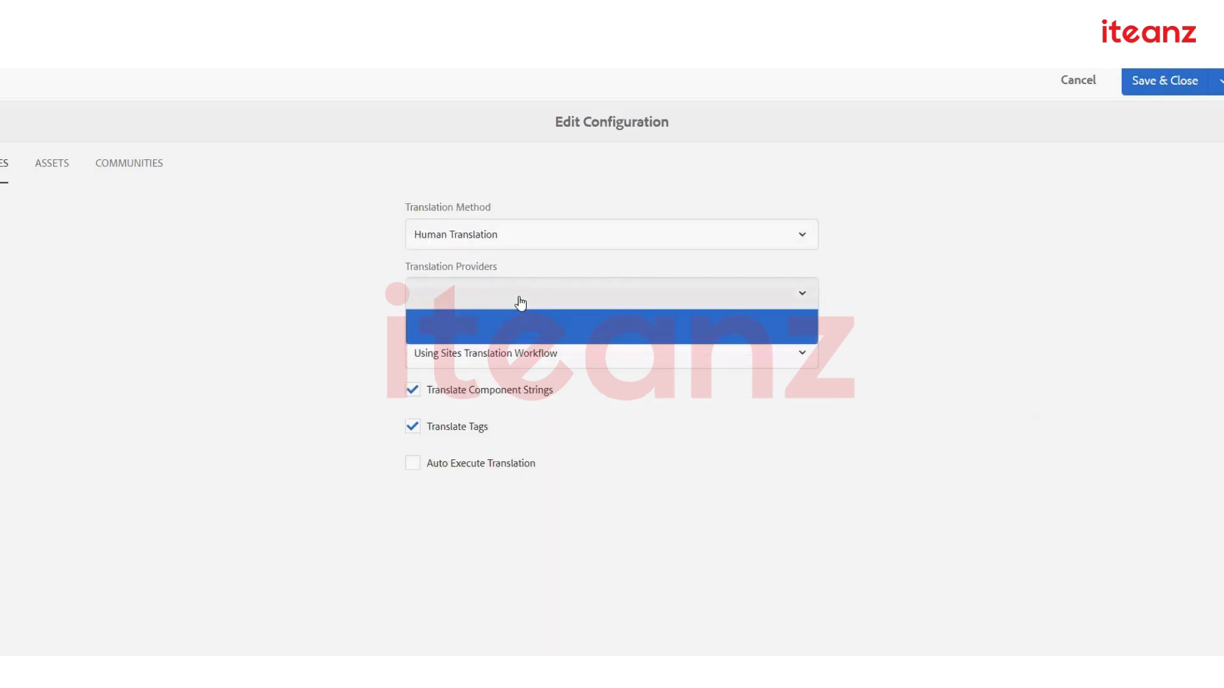
{"action": "left_click", "coordinate": [512, 237]}
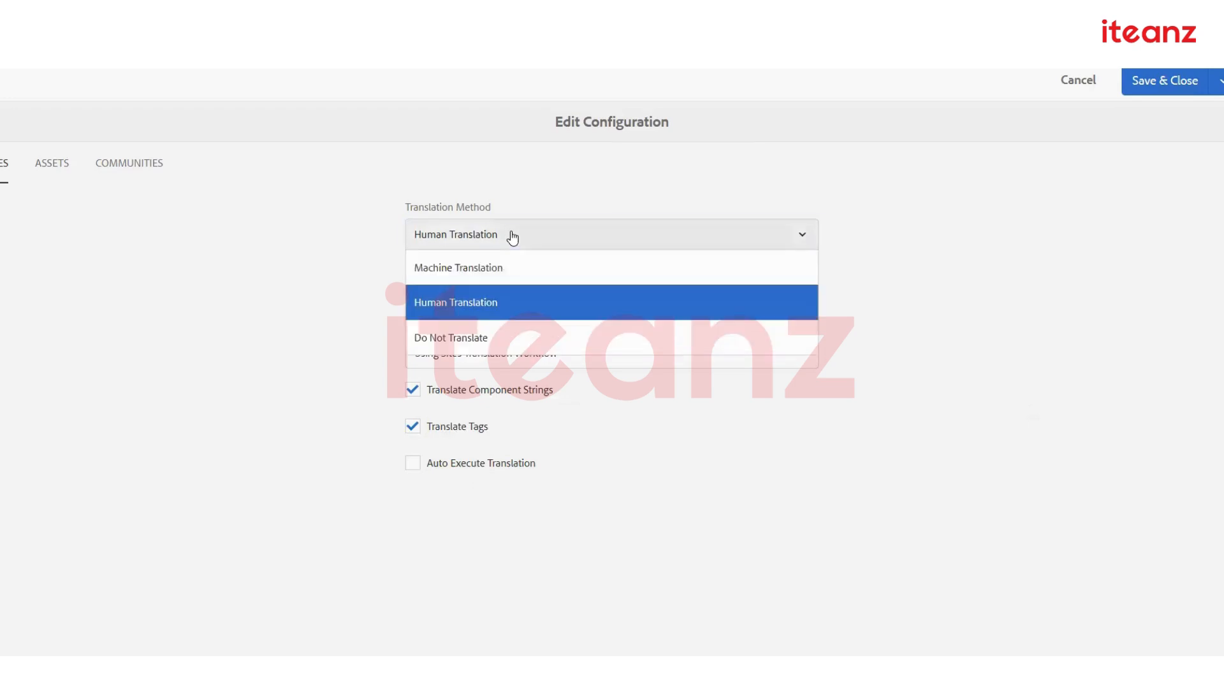
{"action": "left_click", "coordinate": [489, 280]}
{"action": "left_click", "coordinate": [489, 292]}
{"action": "left_click", "coordinate": [458, 341]}
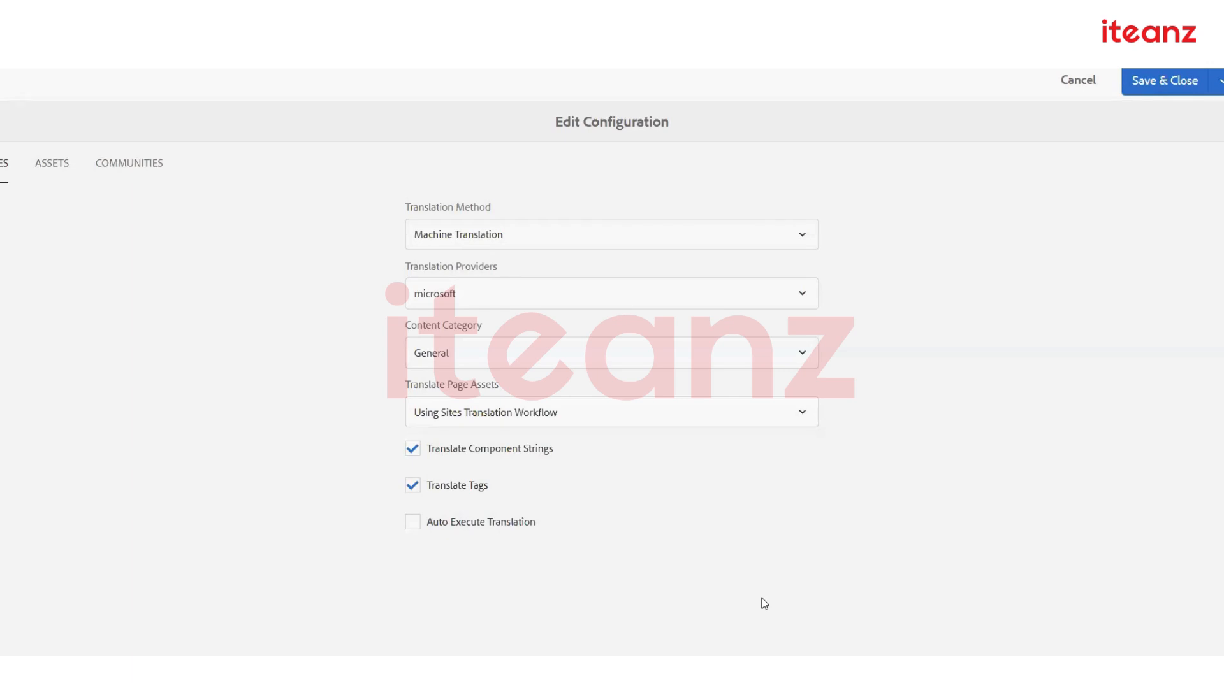
{"action": "left_click", "coordinate": [546, 411]}
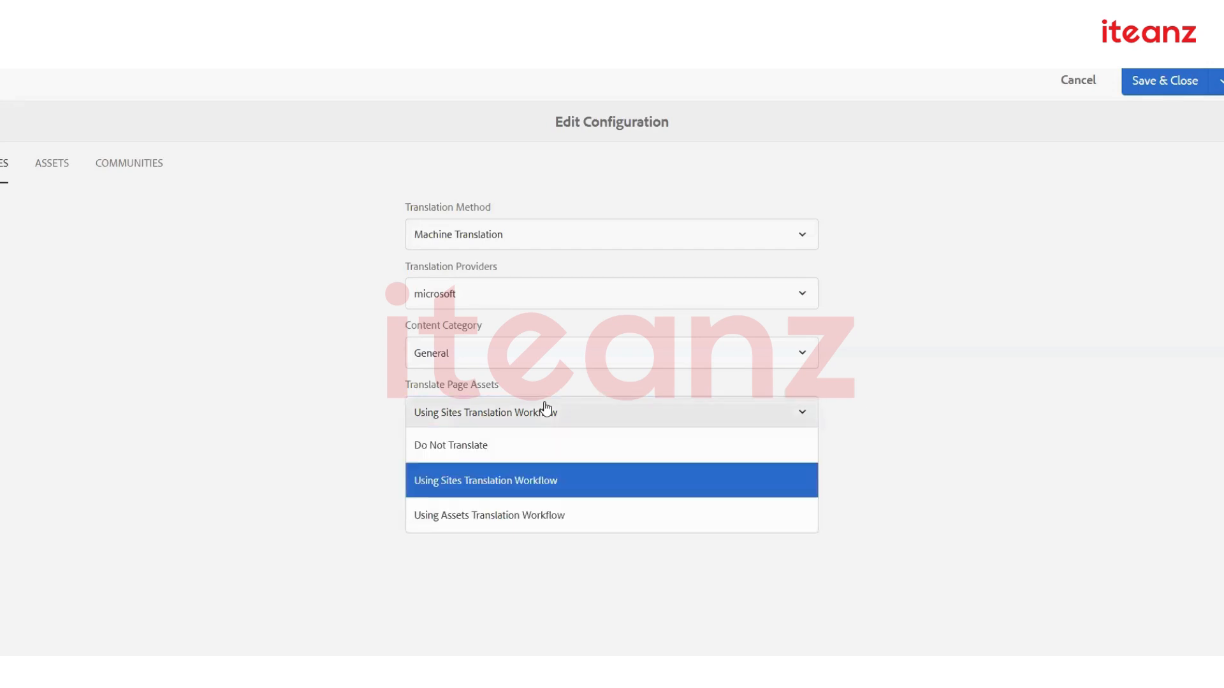
{"action": "left_click", "coordinate": [305, 328]}
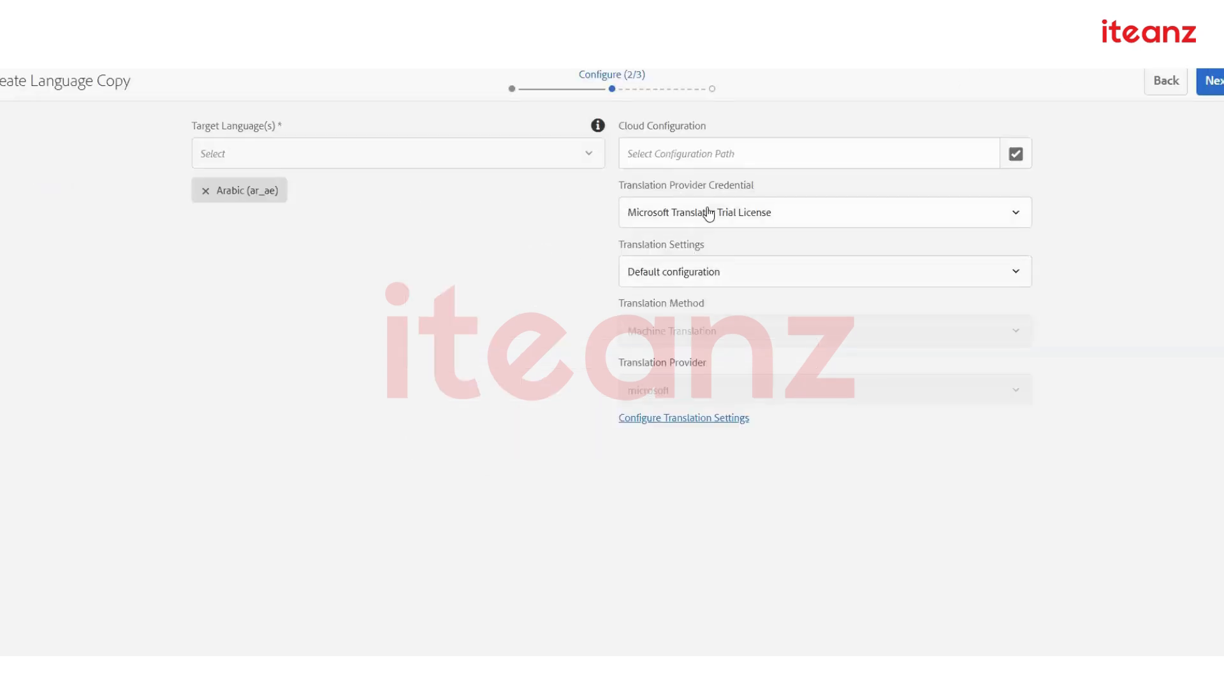
Create the language copy with a multi-language translation project titled Arabic, and return to the Sites console.
{"action": "left_click", "coordinate": [708, 213]}
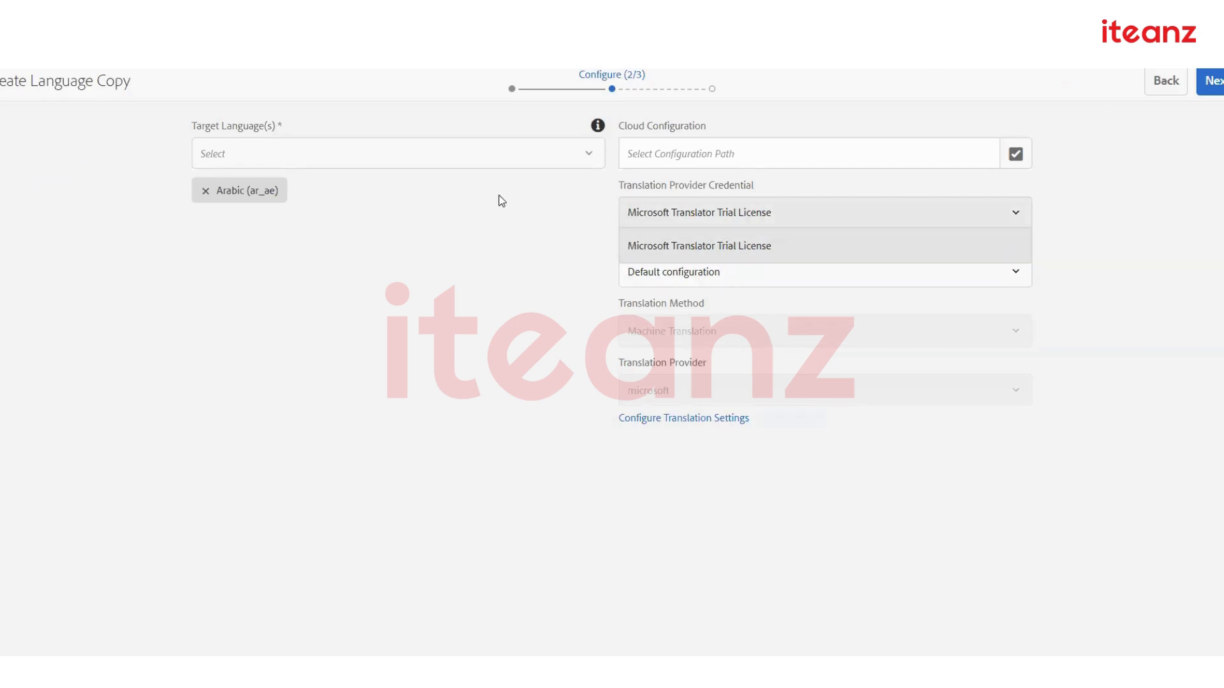
{"action": "left_click", "coordinate": [1214, 83]}
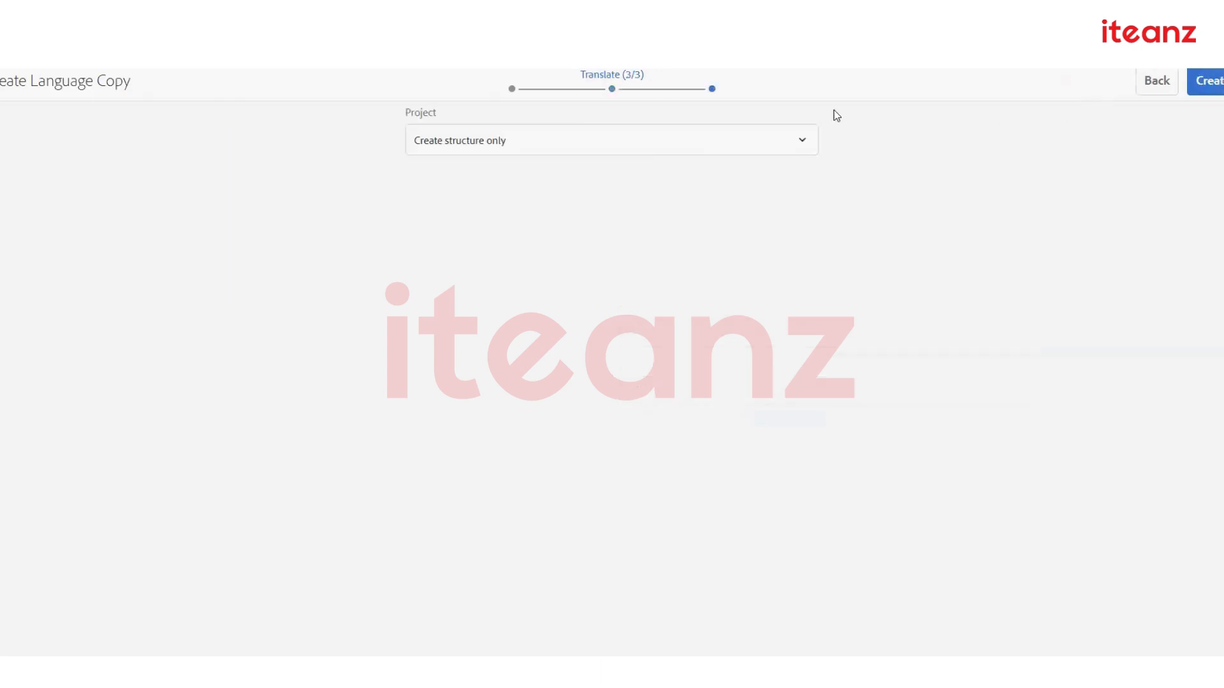
{"action": "left_click", "coordinate": [656, 153]}
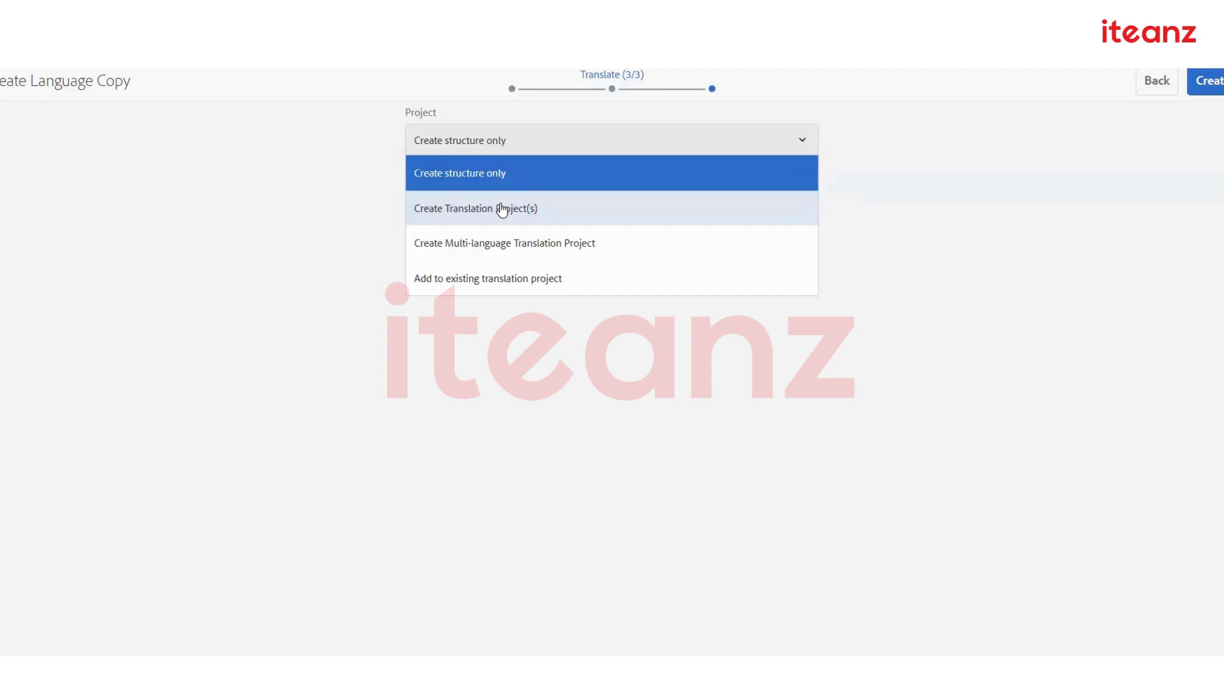
{"action": "left_click", "coordinate": [520, 246]}
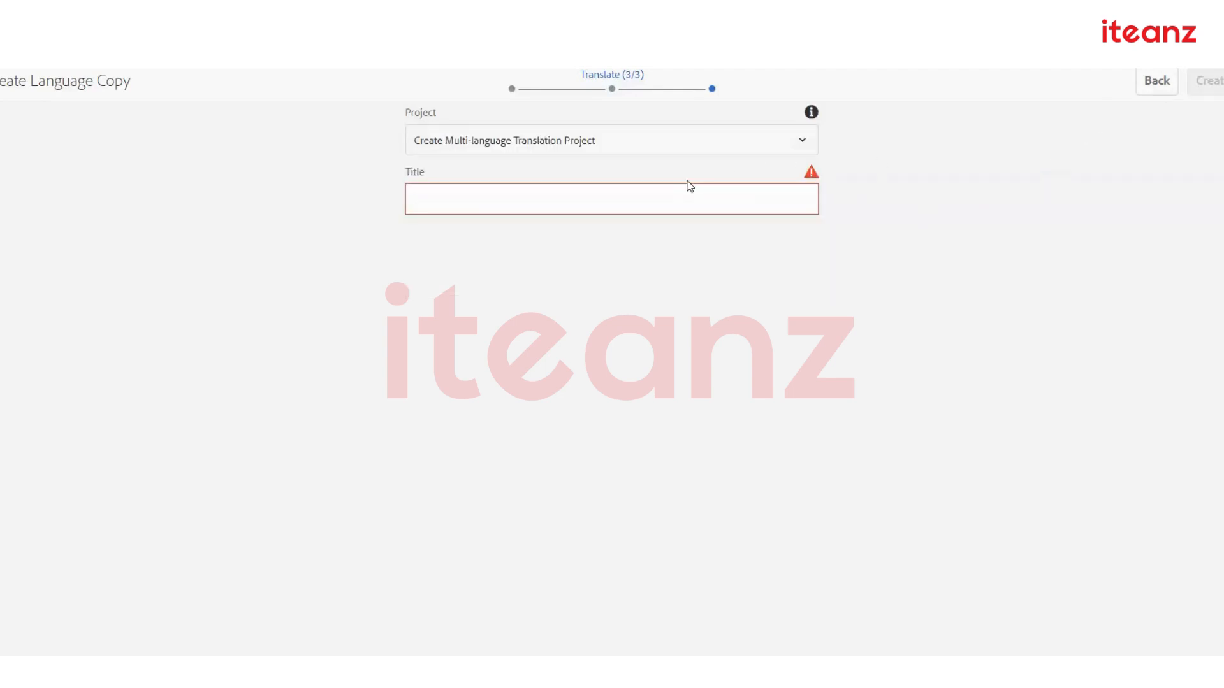
{"action": "left_click", "coordinate": [679, 211]}
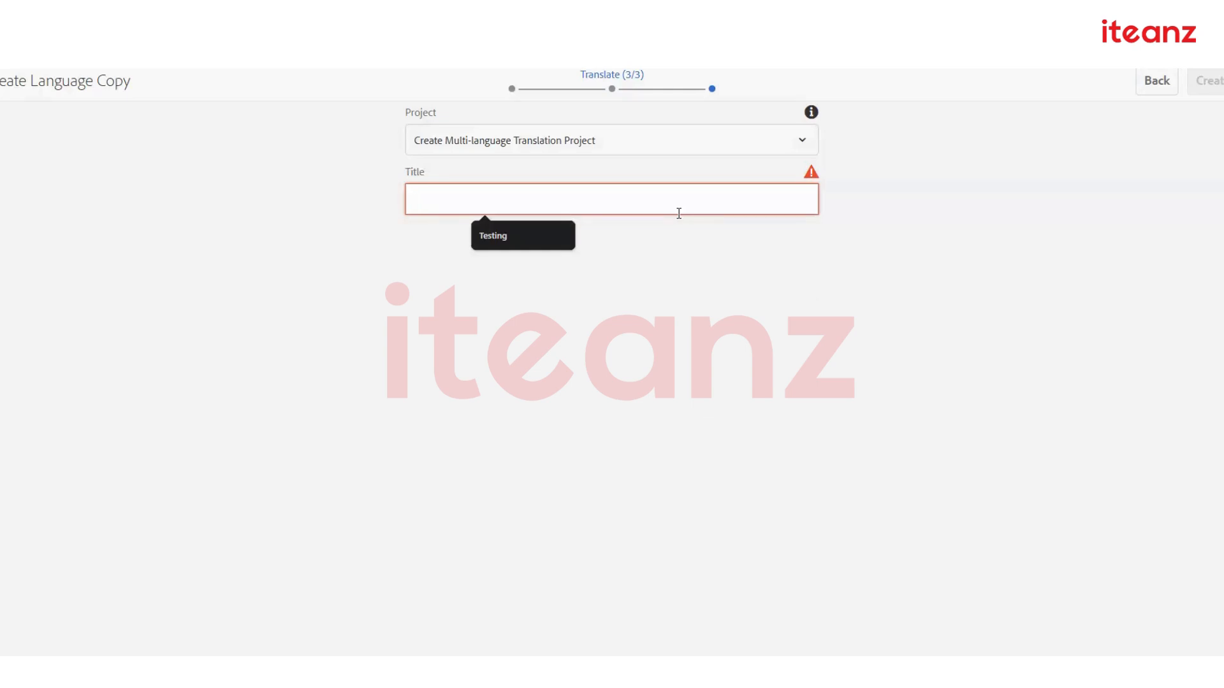
{"action": "type", "text": "Arabiv"}
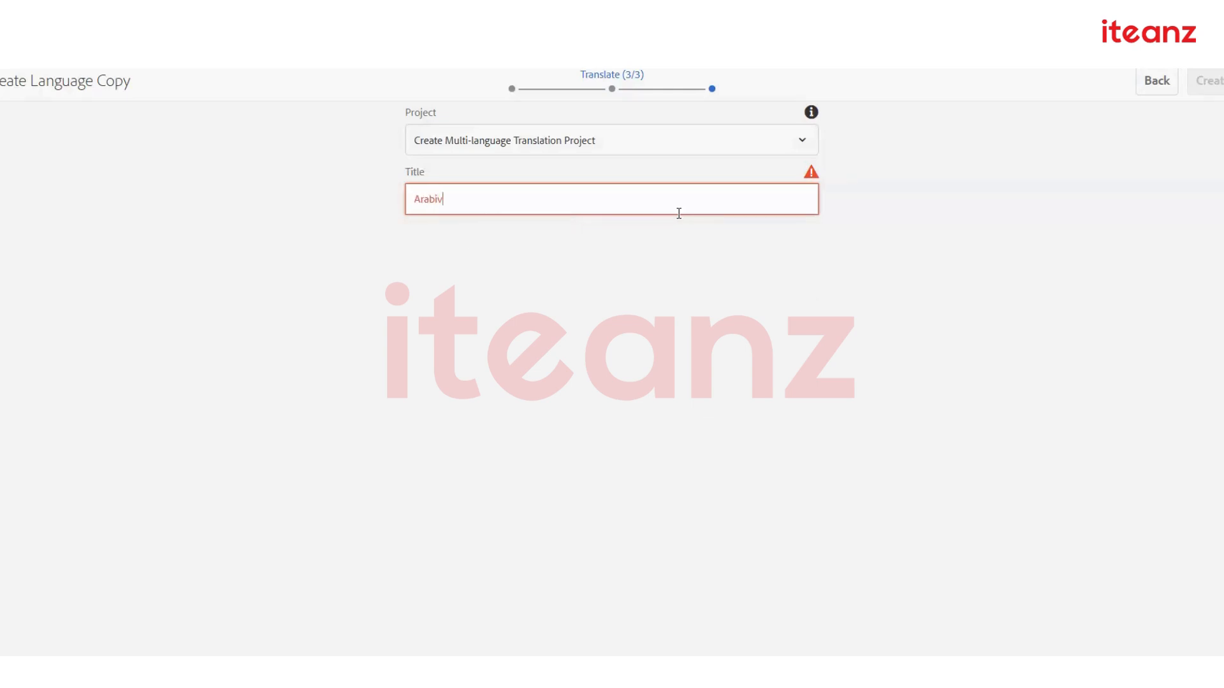
{"action": "key", "text": "BackSpace"}
{"action": "type", "text": "c"}
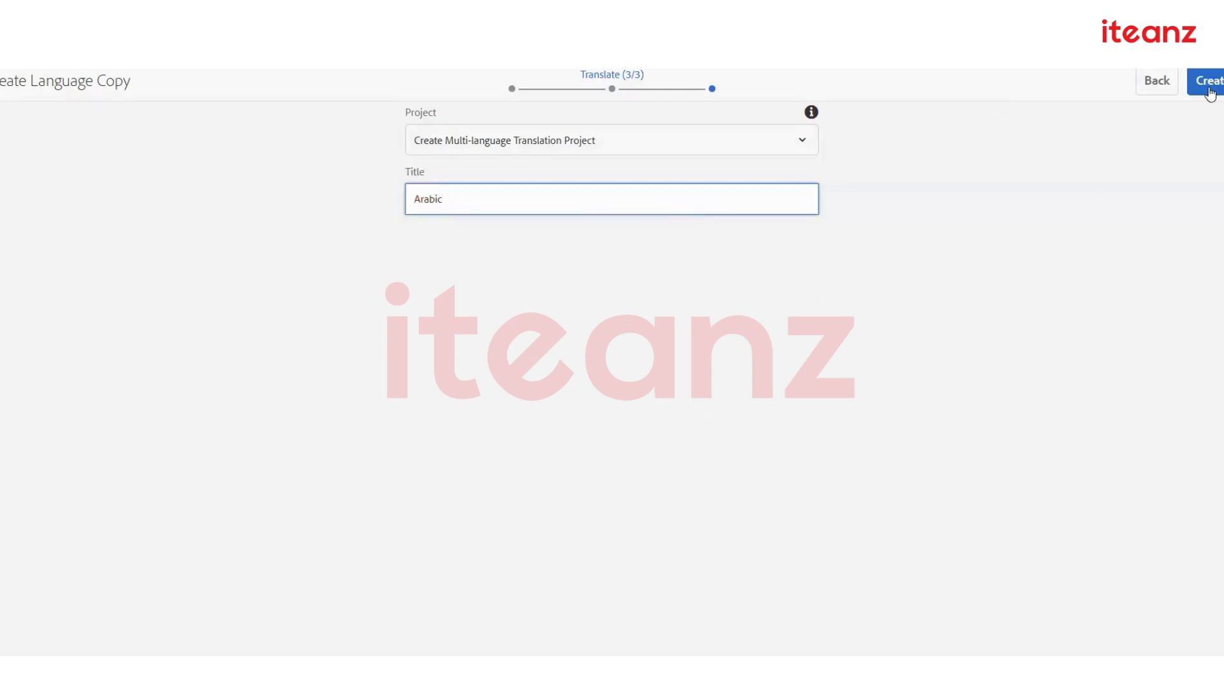
{"action": "left_click", "coordinate": [1210, 93]}
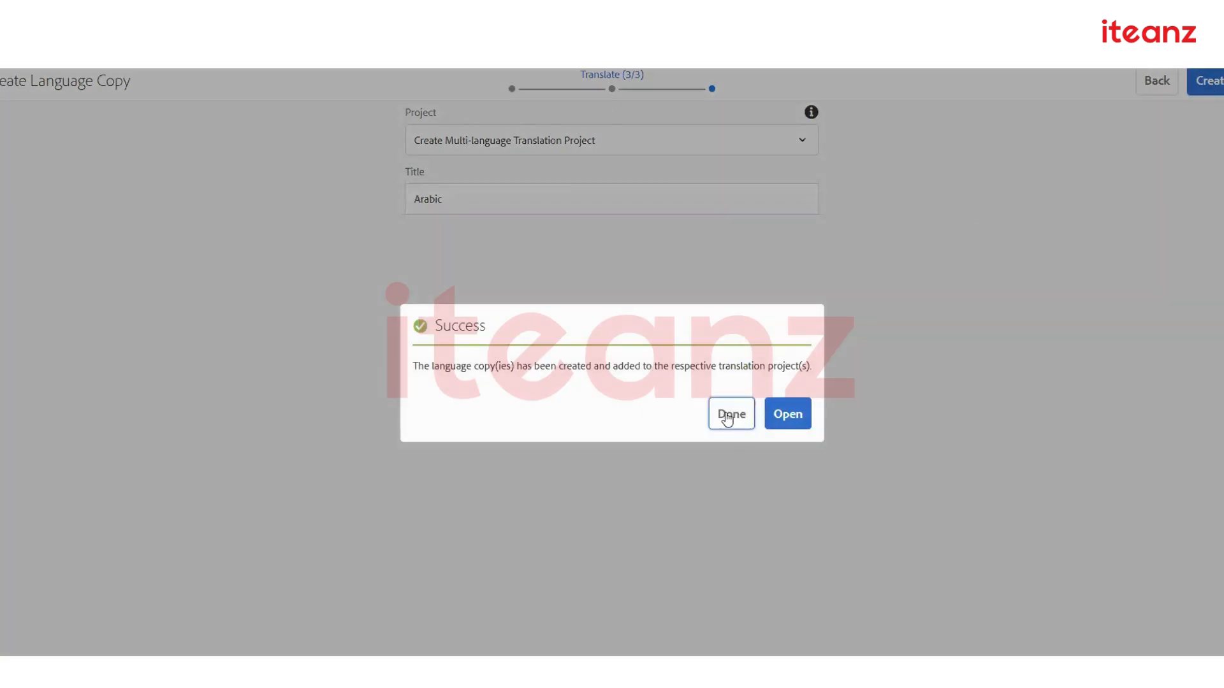
{"action": "left_click", "coordinate": [727, 419]}
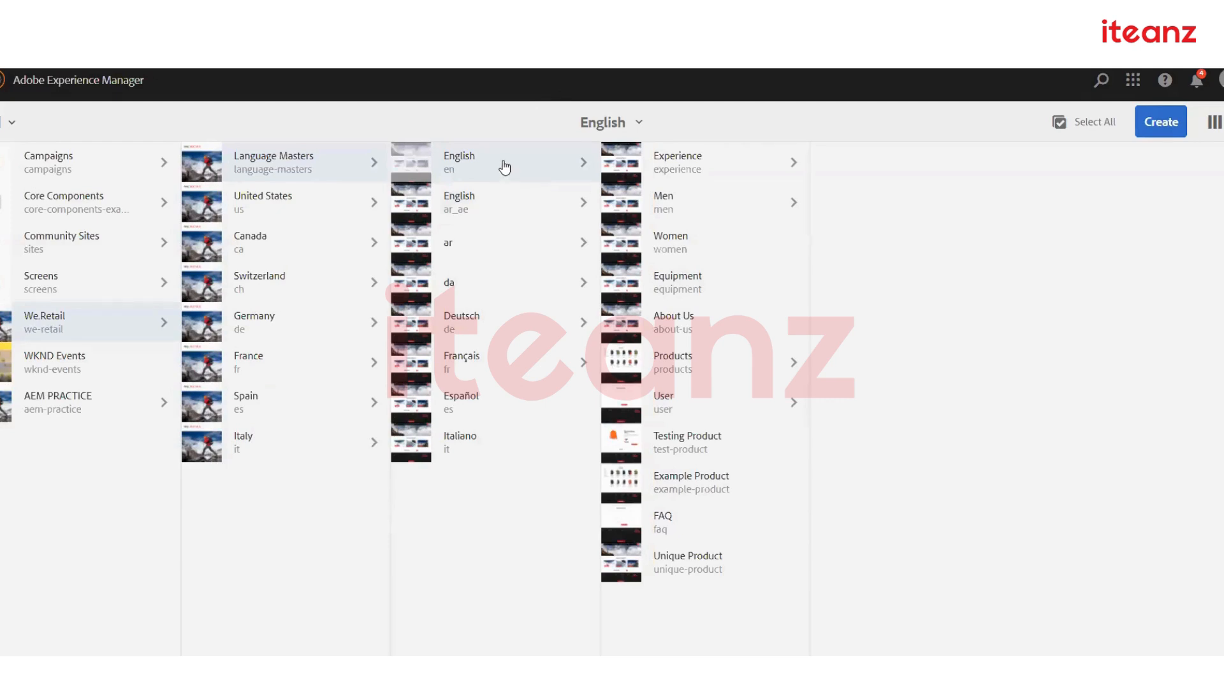
Review the basic page properties of the ar_ae language copy under Language Masters, and close them without saving.
{"action": "left_click", "coordinate": [482, 206]}
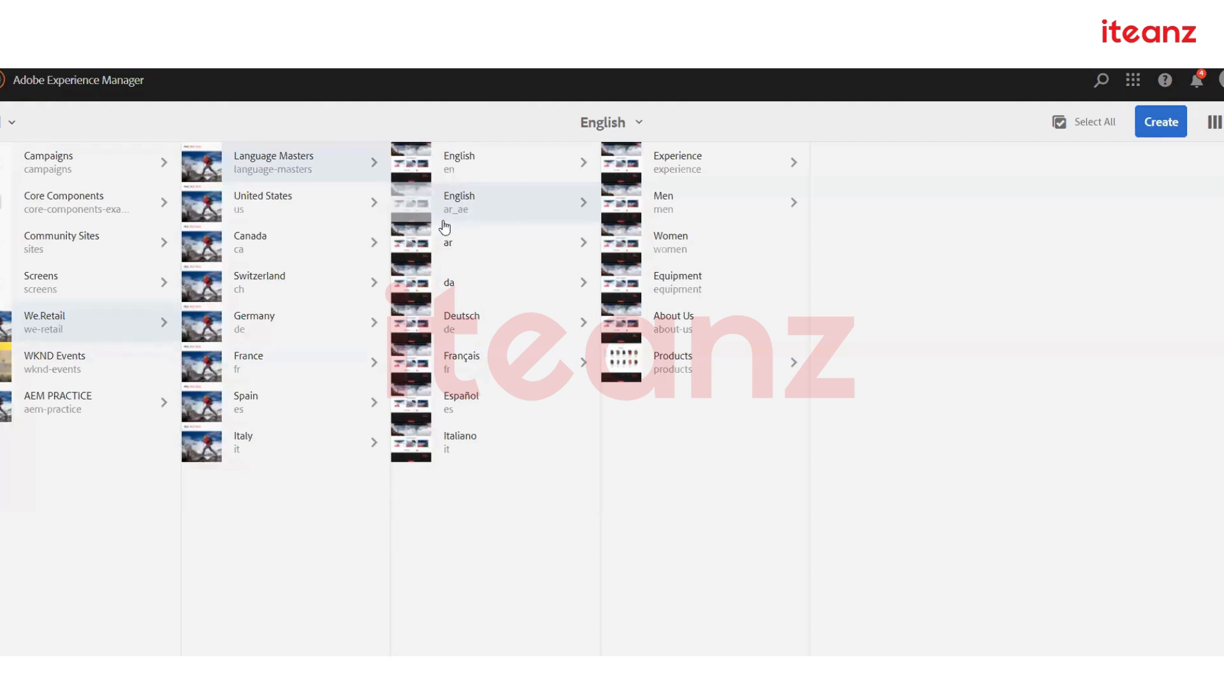
{"action": "left_click", "coordinate": [412, 203]}
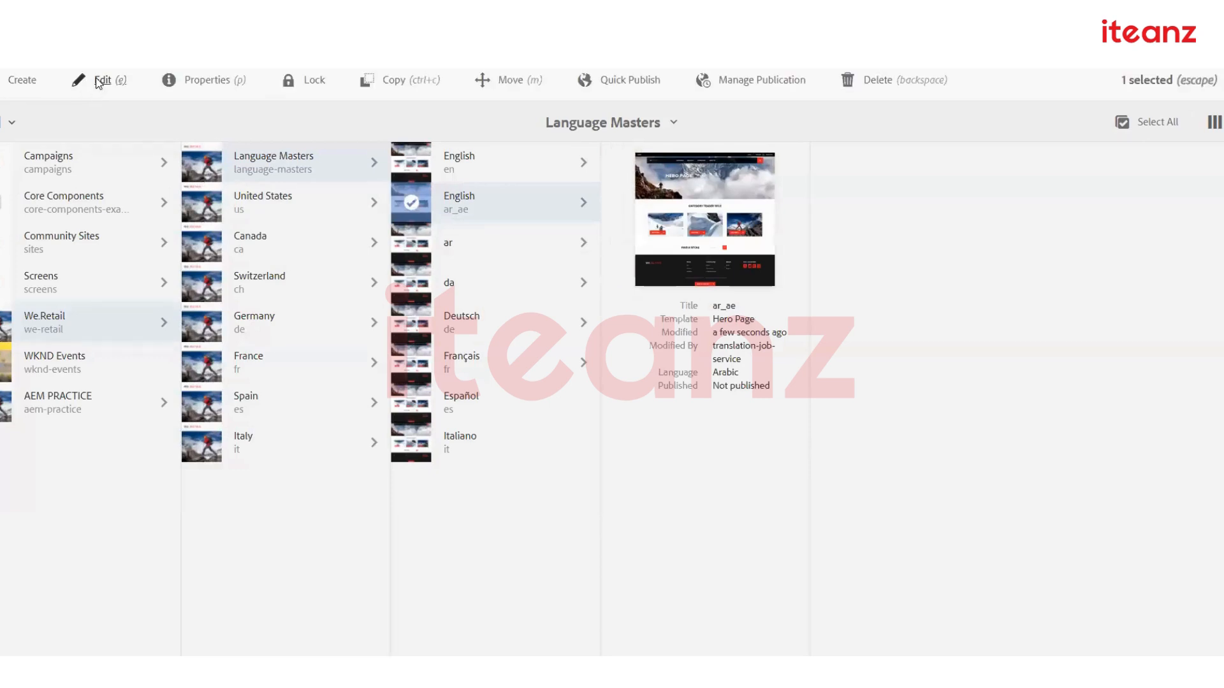
{"action": "left_click", "coordinate": [102, 88]}
{"action": "left_click", "coordinate": [207, 80]}
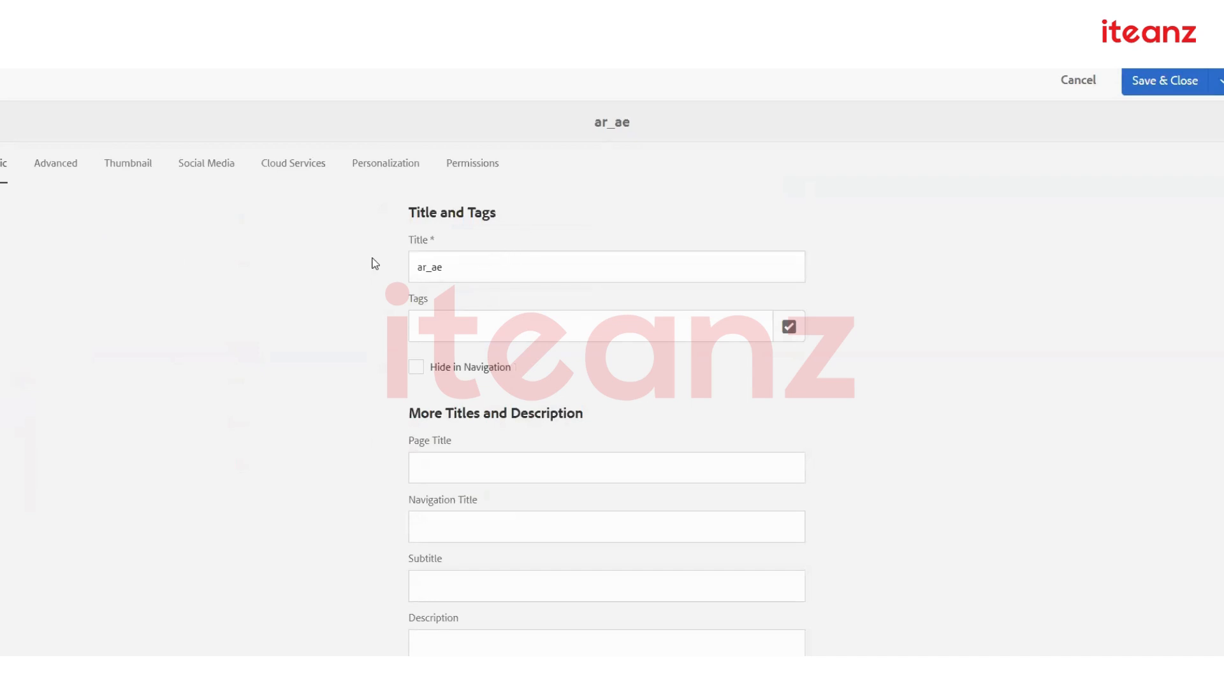
{"action": "double_click", "coordinate": [475, 263]}
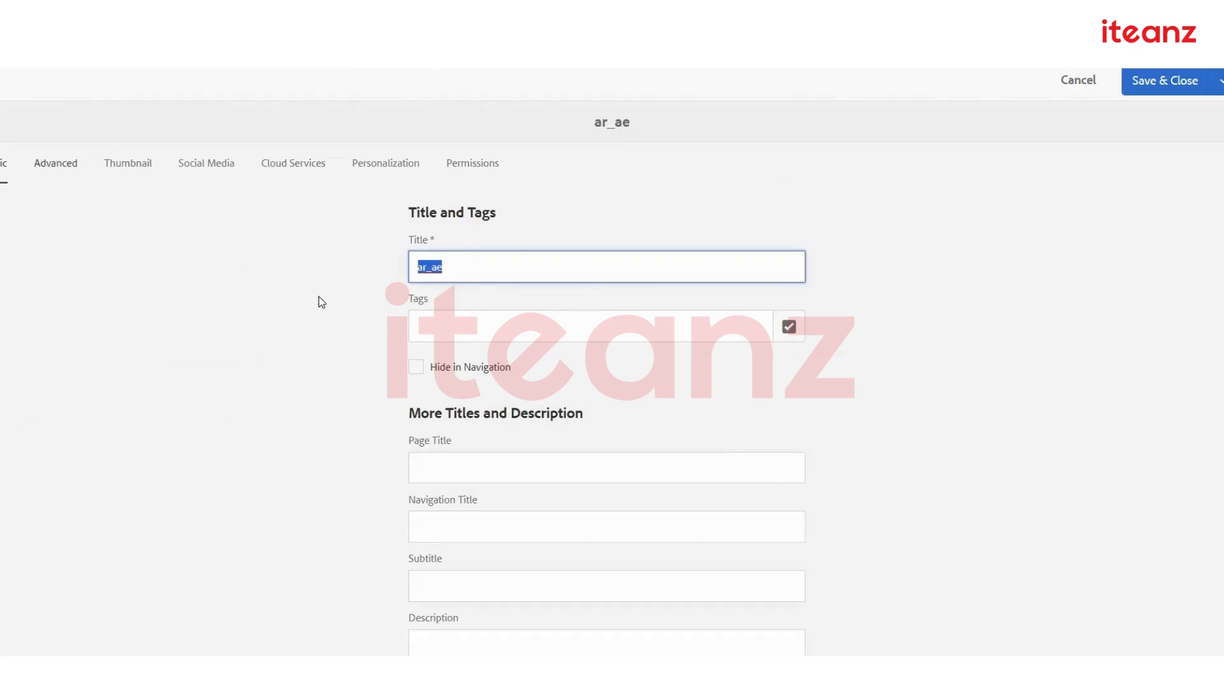
{"action": "scroll", "coordinate": [317, 300], "scroll_direction": "down", "scroll_amount": 5}
{"action": "scroll", "coordinate": [506, 352], "scroll_direction": "up", "scroll_amount": 5}
{"action": "scroll", "coordinate": [503, 350], "scroll_direction": "up", "scroll_amount": 1}
{"action": "left_click", "coordinate": [1078, 79]}
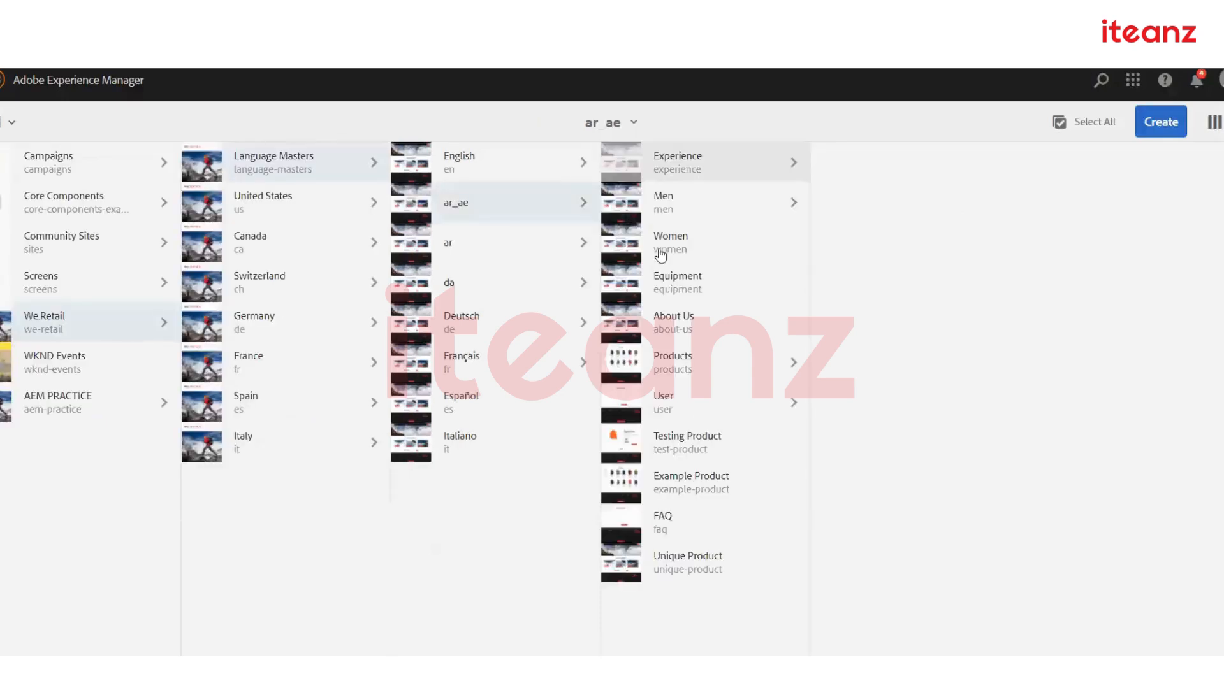
Check the Unique Product page details in the ar_ae copy, compare its child pages with the English master, and reload the Sites console.
{"action": "left_click", "coordinate": [621, 562]}
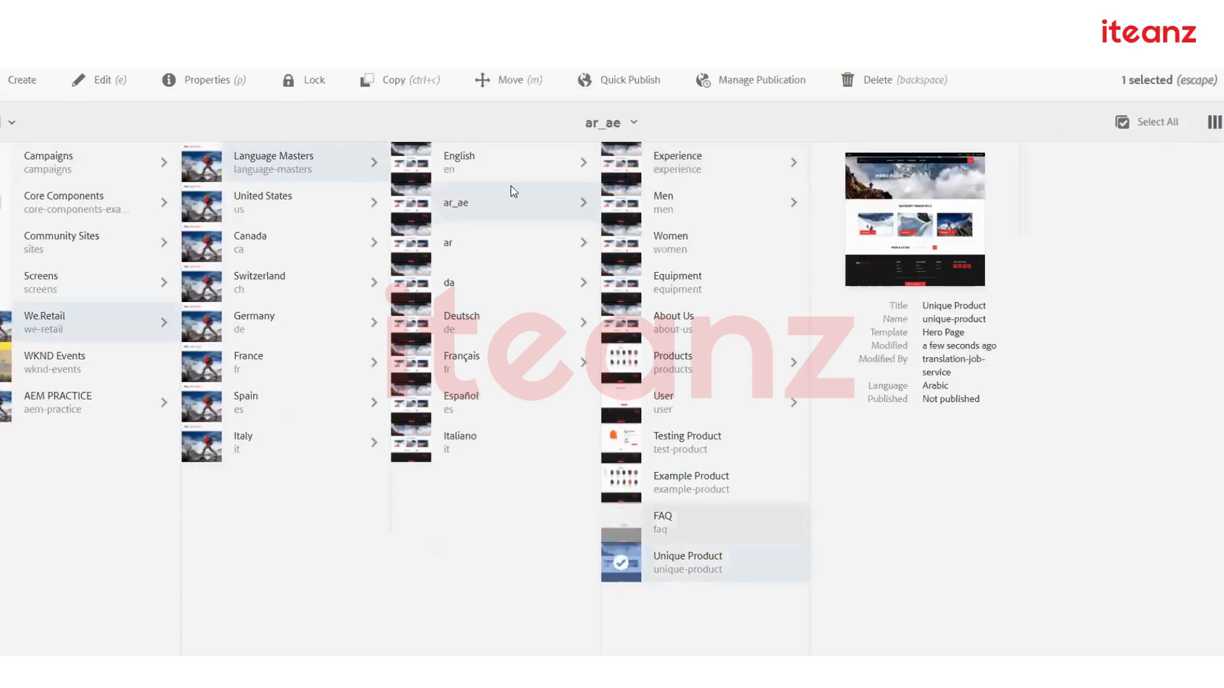
{"action": "key", "text": "Escape"}
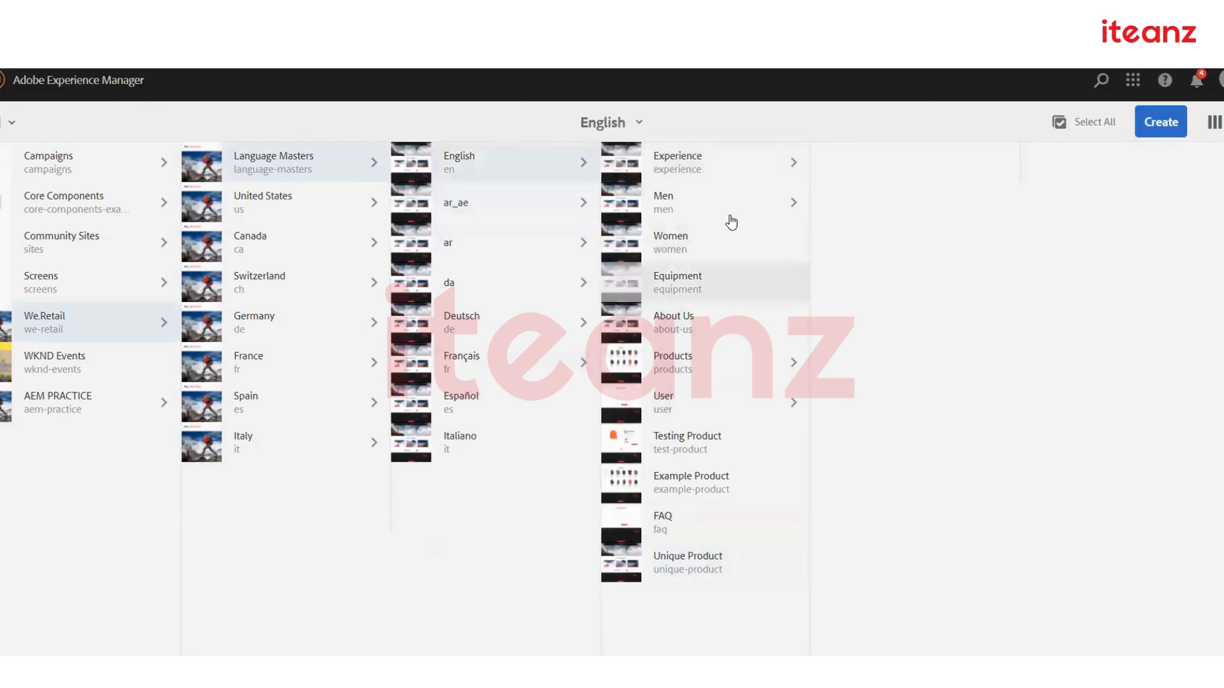
{"action": "left_click", "coordinate": [471, 196]}
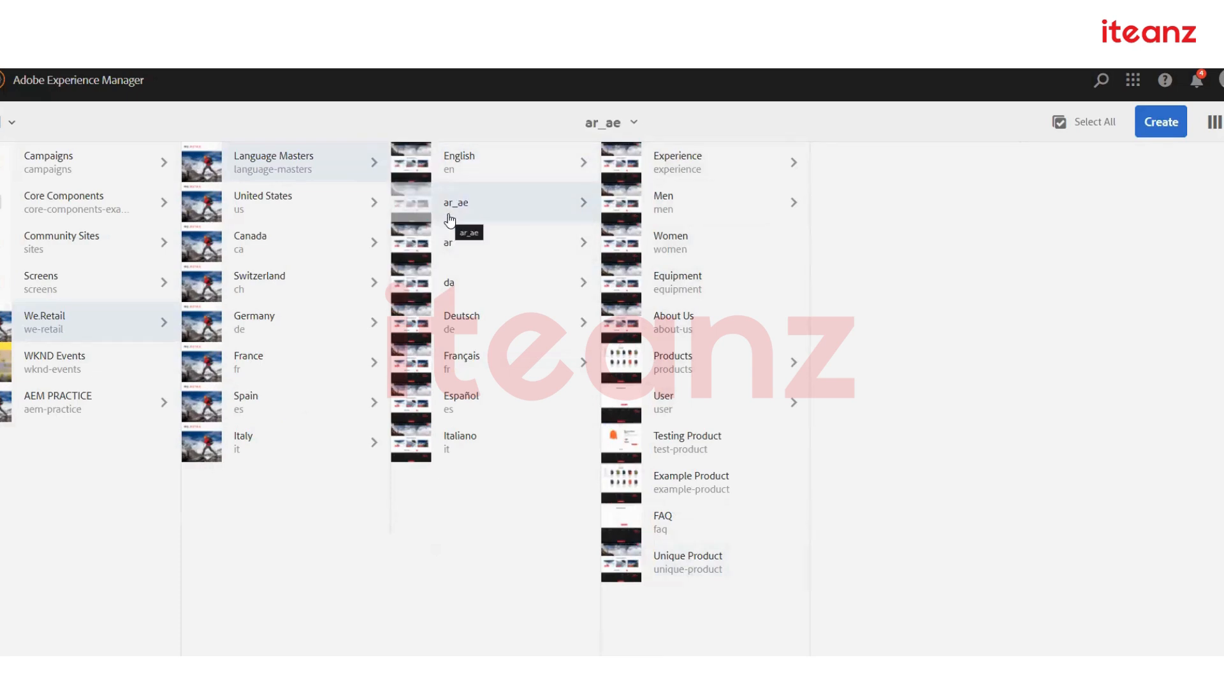
{"action": "key", "text": "F5"}
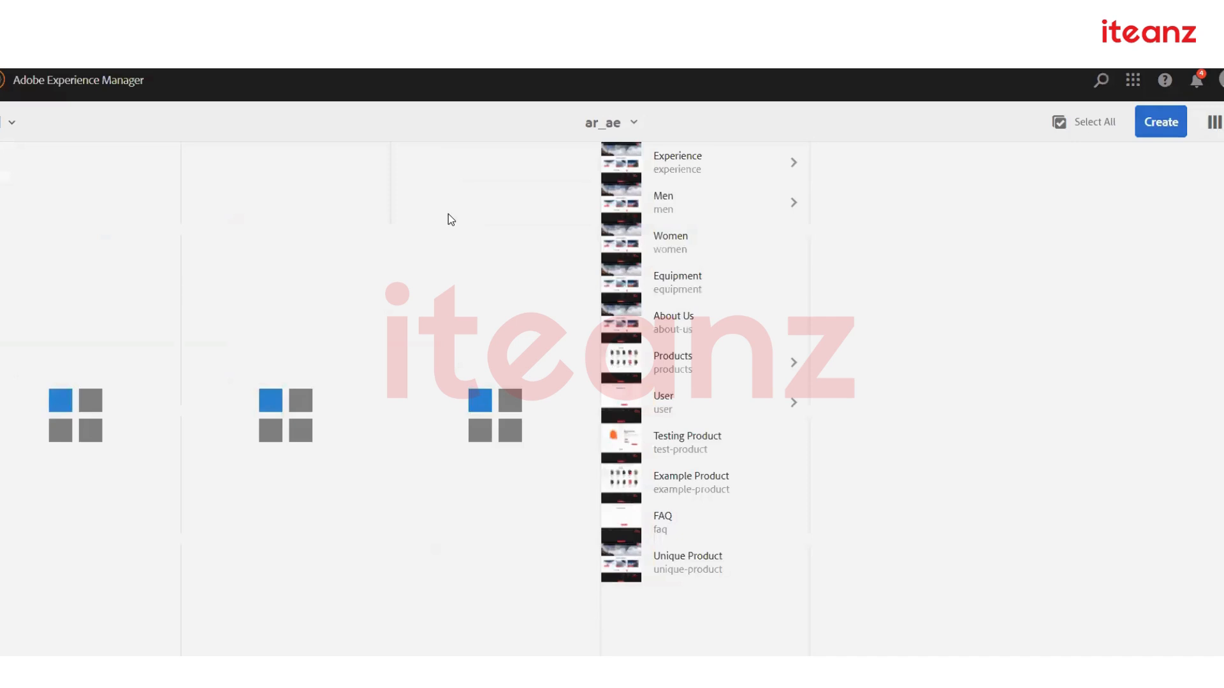
Open the Experience page of the ar_ae copy for editing and copy the text of its PRODUCTS title.
{"action": "left_click", "coordinate": [621, 163]}
{"action": "left_click", "coordinate": [100, 86]}
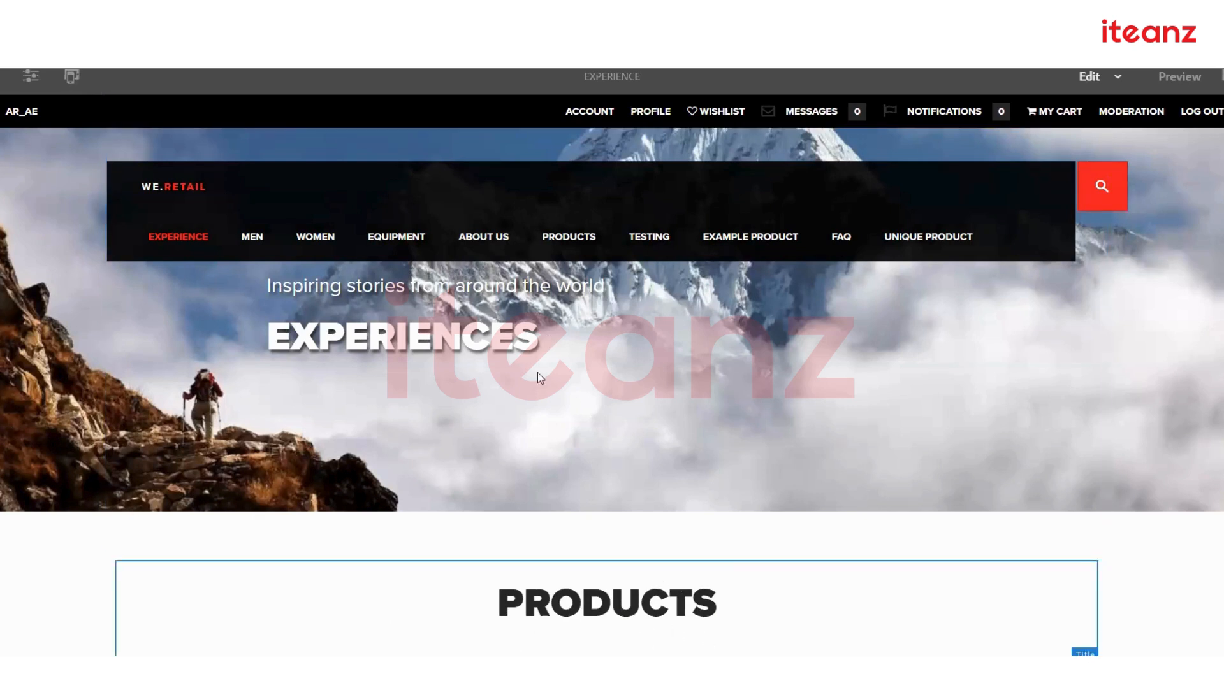
{"action": "scroll", "coordinate": [538, 377], "scroll_direction": "down", "scroll_amount": 5}
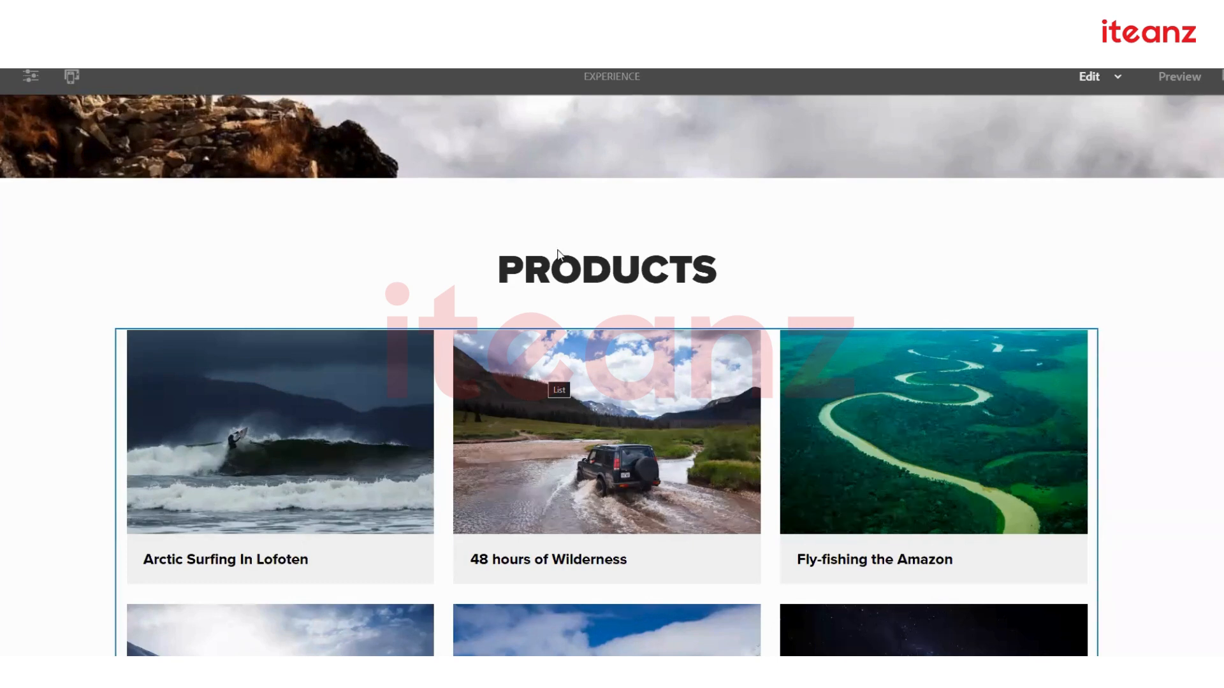
{"action": "left_click", "coordinate": [560, 258]}
{"action": "left_click", "coordinate": [144, 210]}
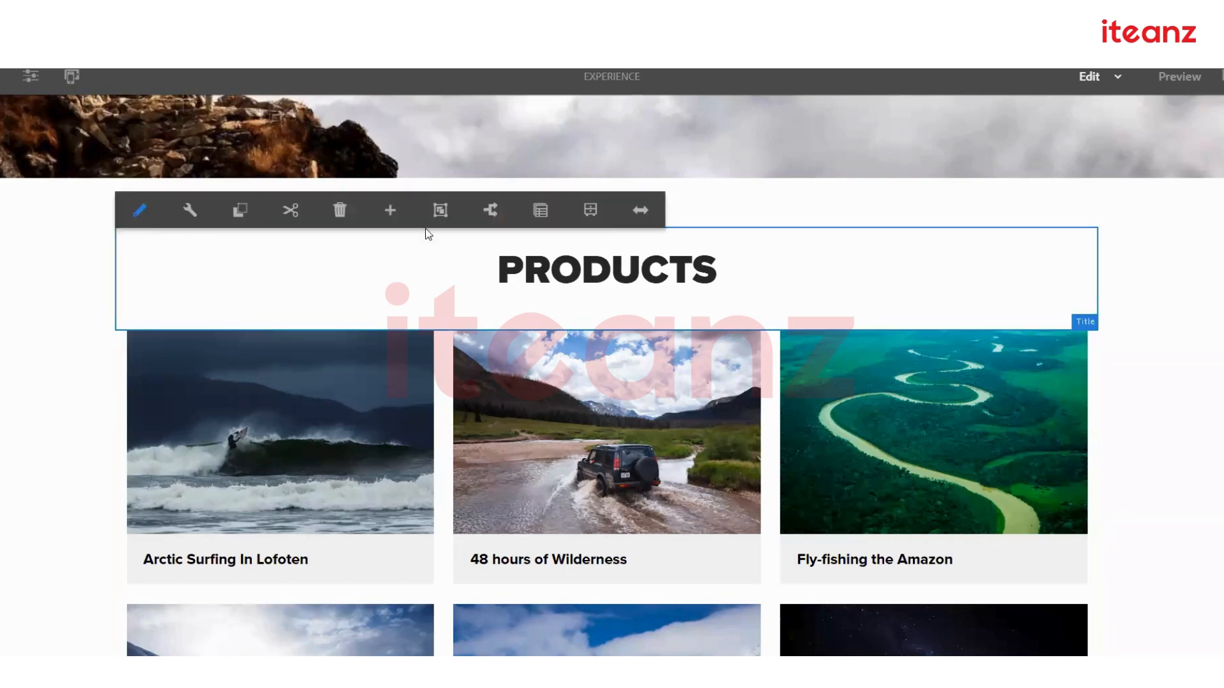
{"action": "double_click", "coordinate": [739, 264]}
{"action": "key", "text": "ctrl+c"}
Open Google Translate at translate.google.co.in in a new browser tab.
{"action": "key", "text": "ctrl+t"}
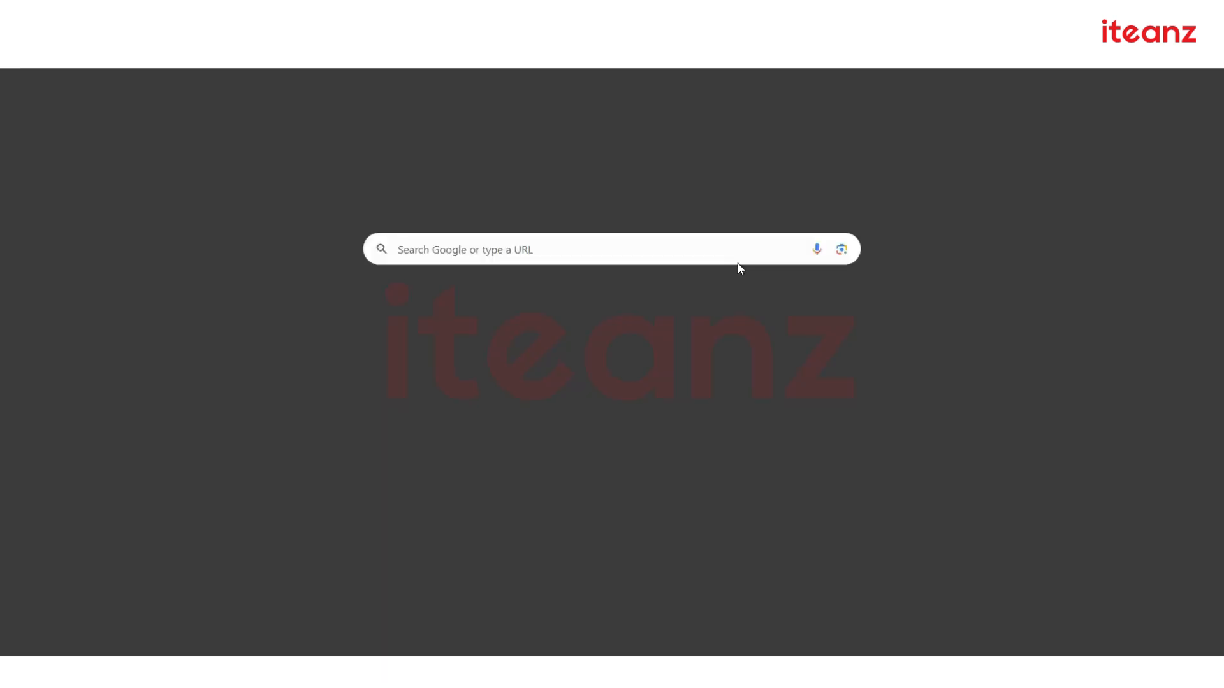
{"action": "type", "text": "tran"}
{"action": "key", "text": "BackSpace"}
{"action": "key", "text": "BackSpace"}
{"action": "type", "text": "as"}
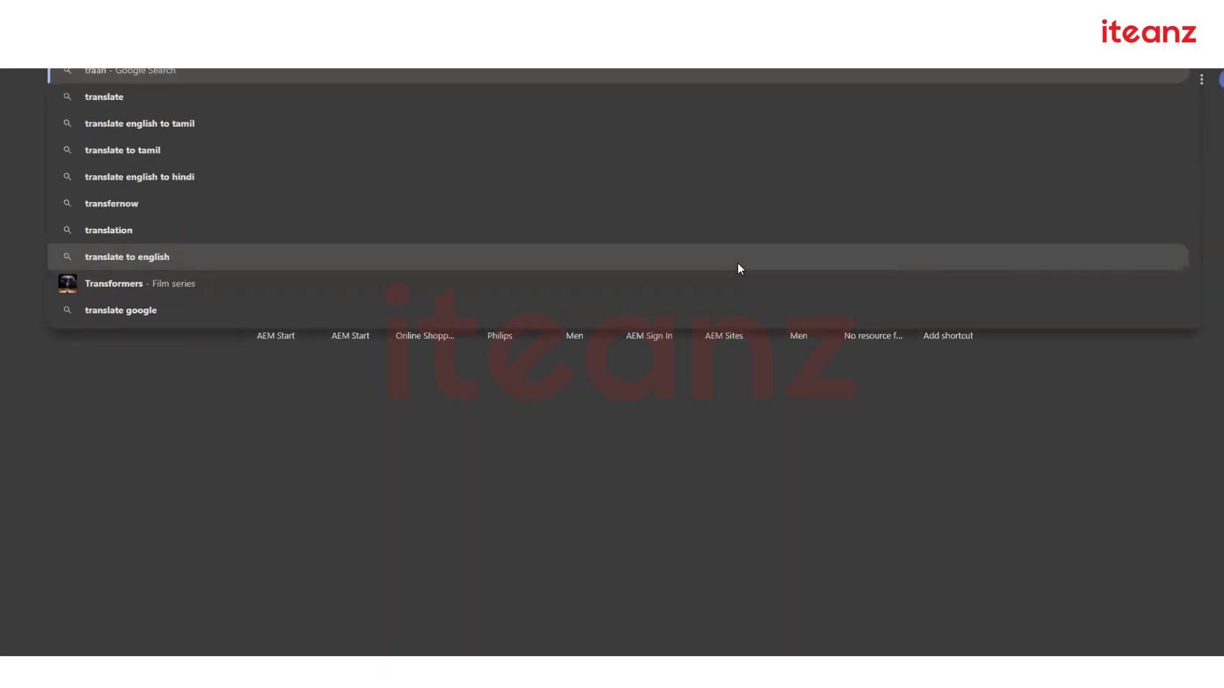
{"action": "key", "text": "BackSpace"}
{"action": "key", "text": "BackSpace"}
{"action": "type", "text": "nsl"}
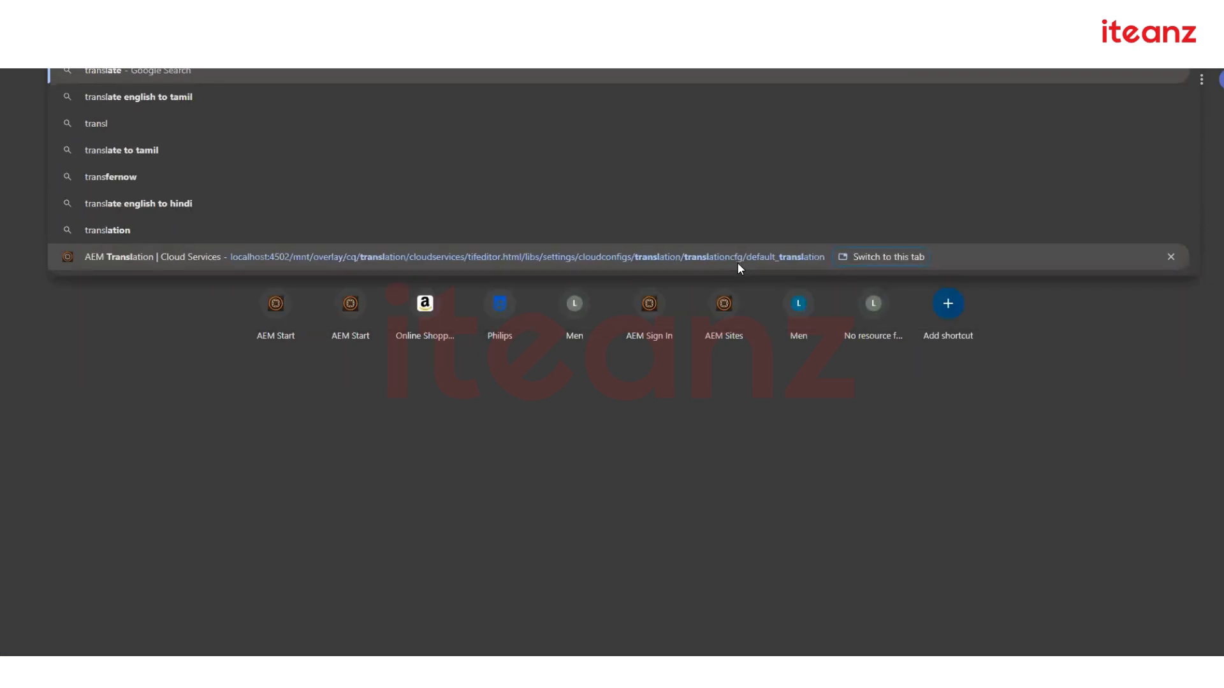
{"action": "type", "text": "ator"}
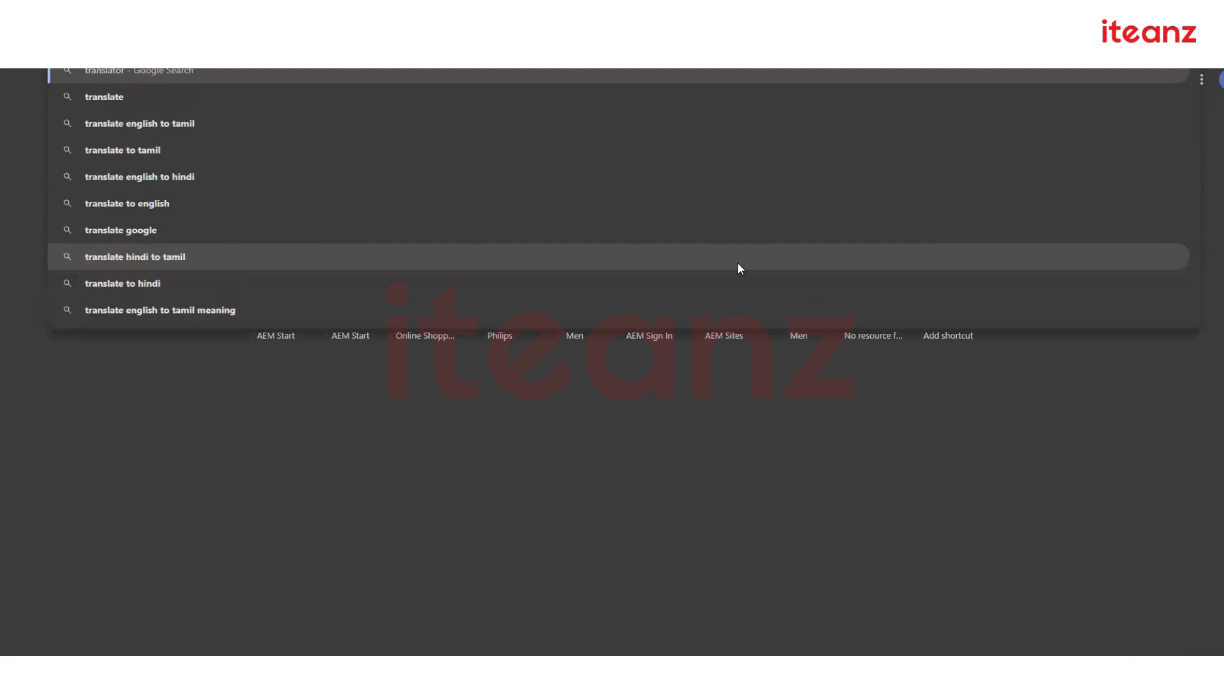
{"action": "type", "text": ".goo"}
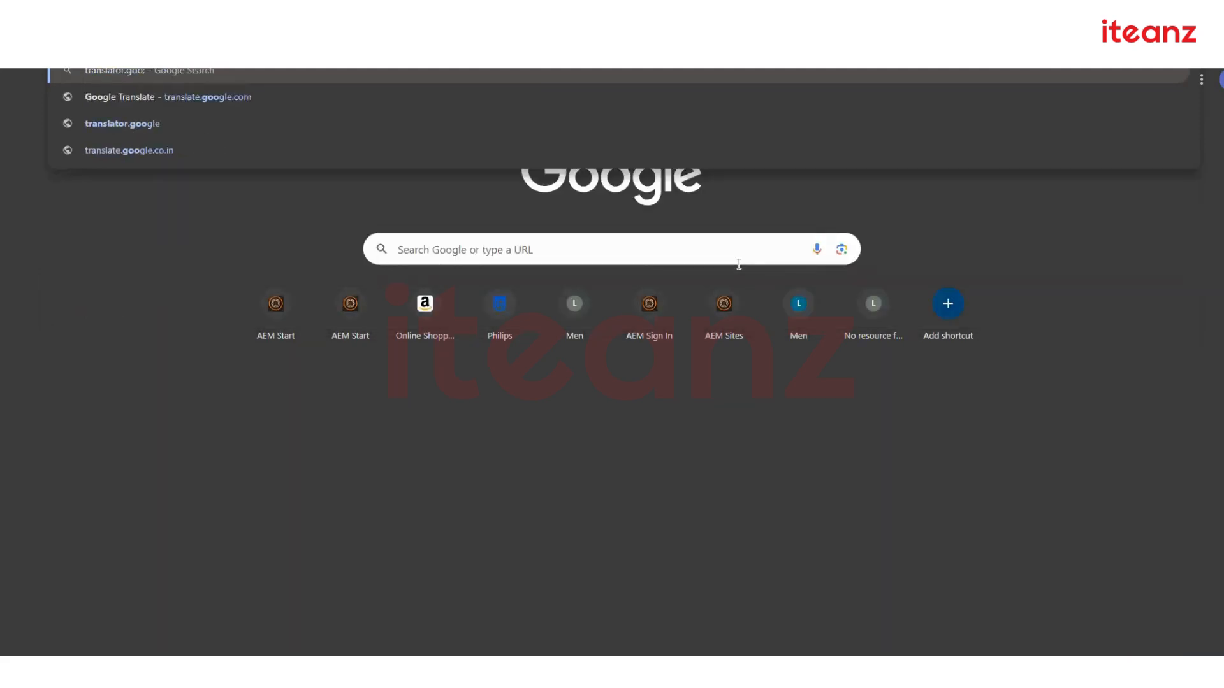
{"action": "type", "text": "gle.co.uk"}
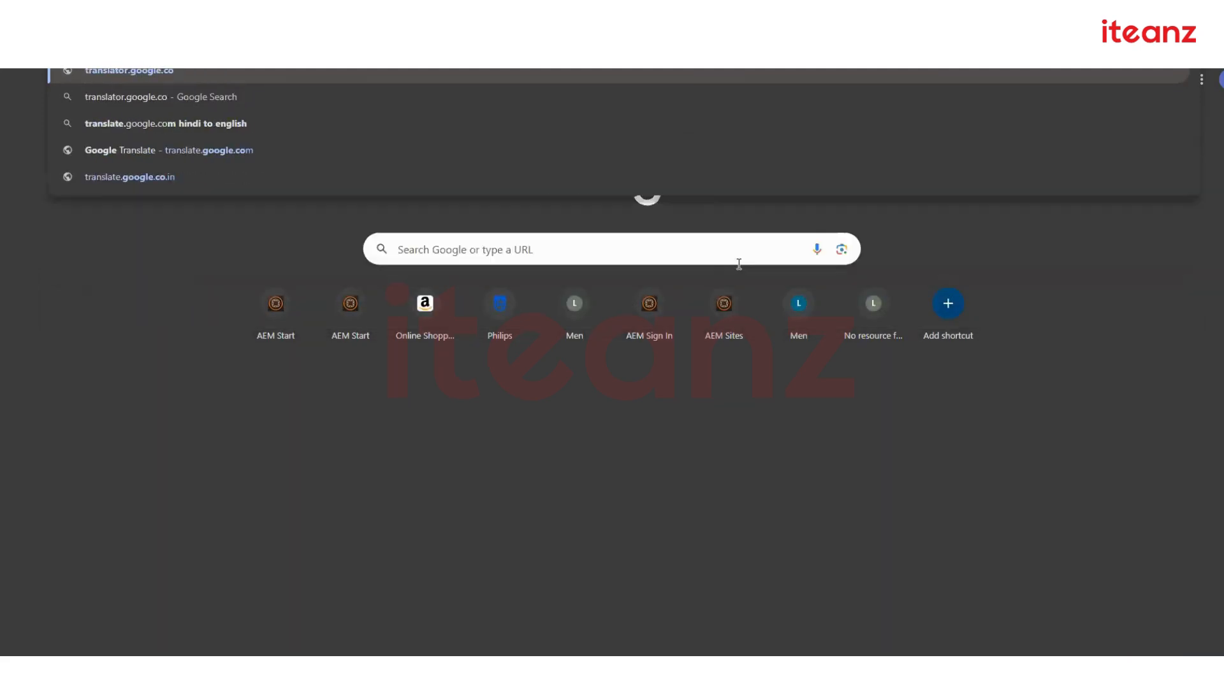
{"action": "key", "text": "Return"}
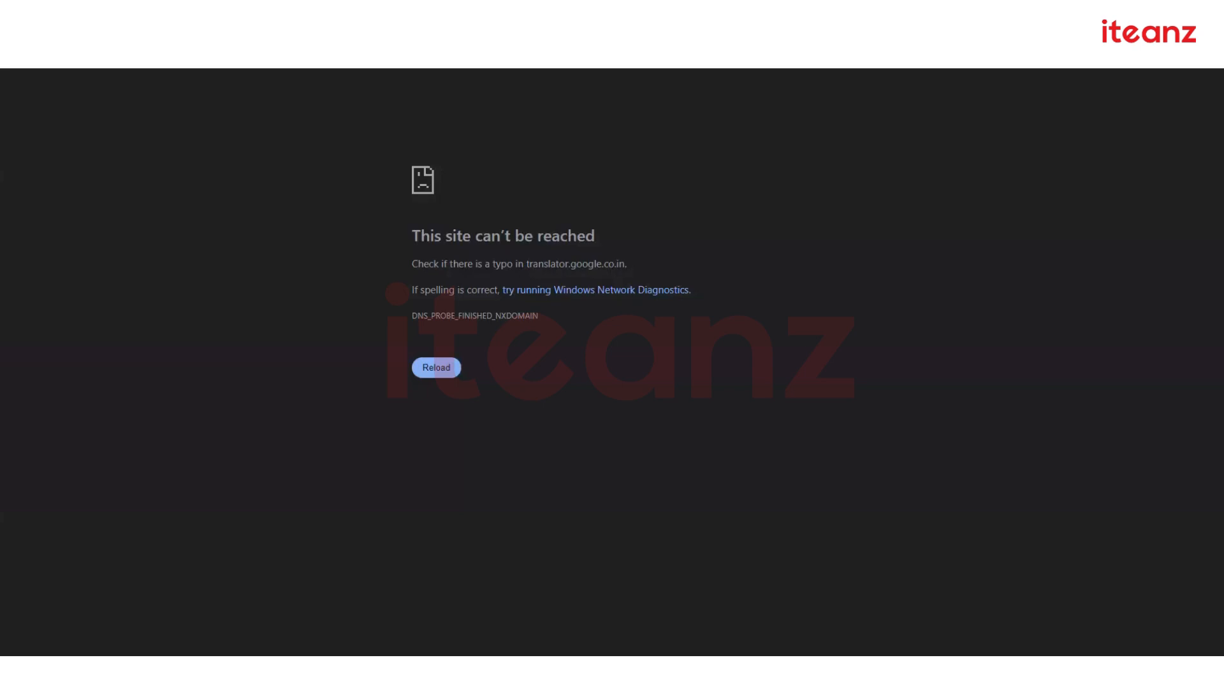
{"action": "type", "text": "w"}
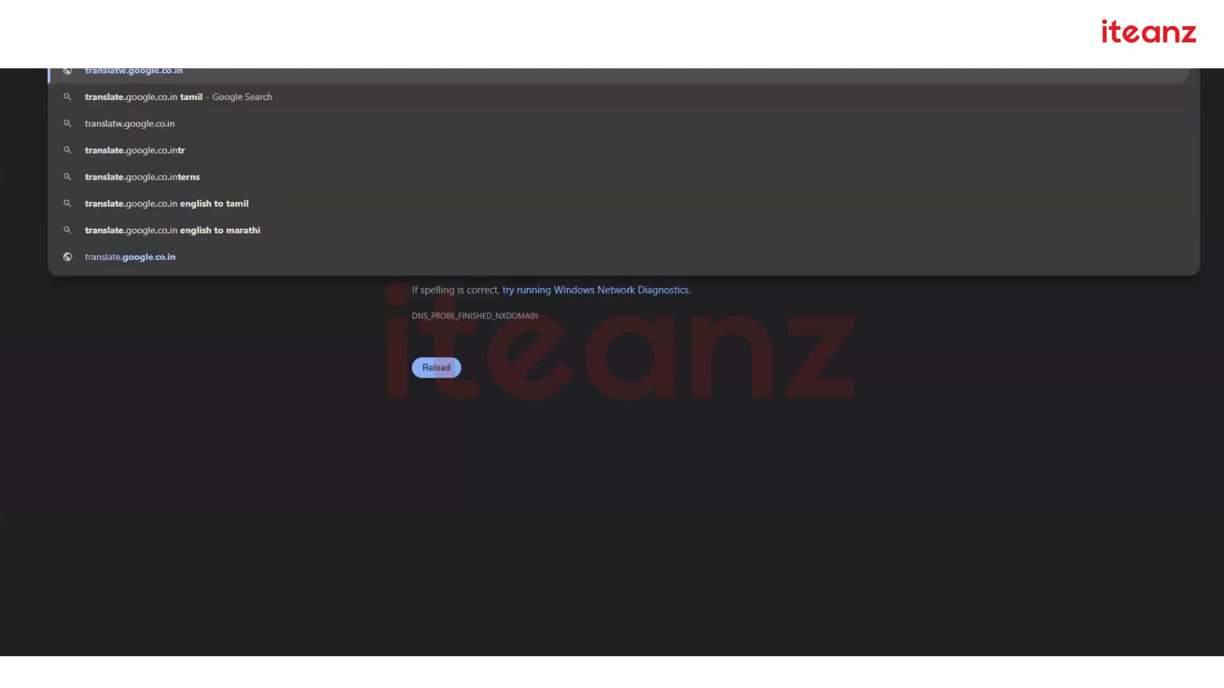
{"action": "key", "text": "BackSpace"}
{"action": "type", "text": "e"}
{"action": "key", "text": "Return"}
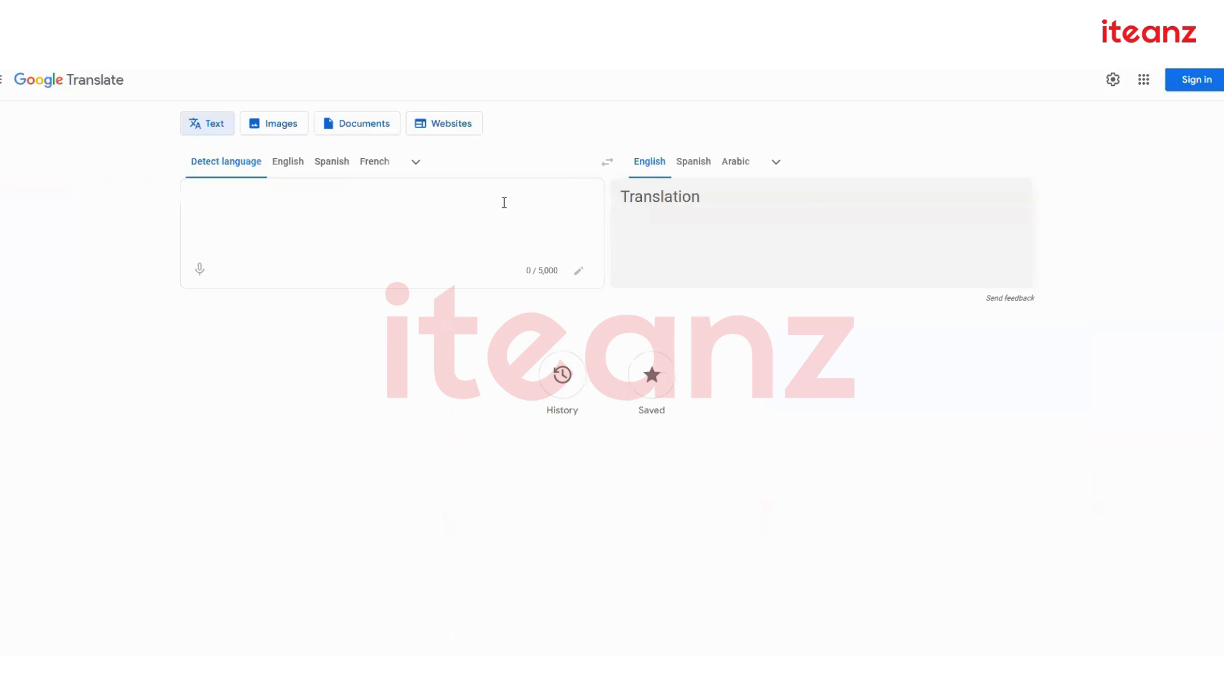
Translate the copied text PRODUCTS into Arabic and copy the translation منتجات.
{"action": "key", "text": "ctrl+v"}
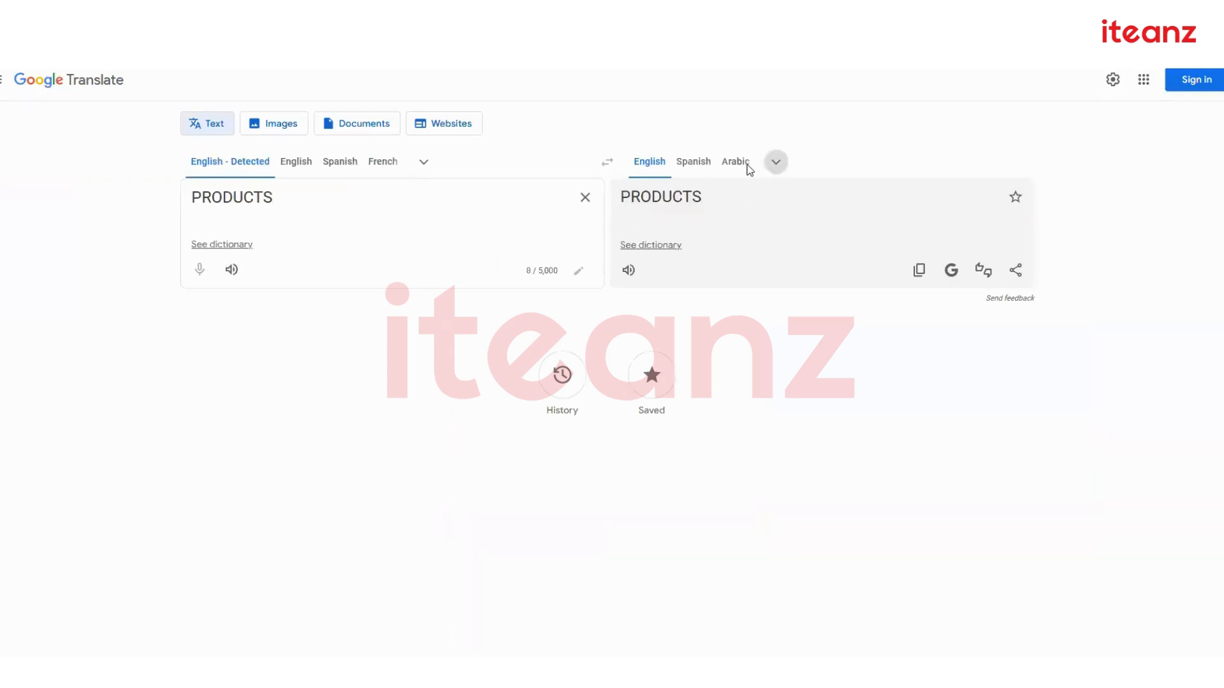
{"action": "left_click", "coordinate": [776, 162]}
{"action": "left_click", "coordinate": [736, 162]}
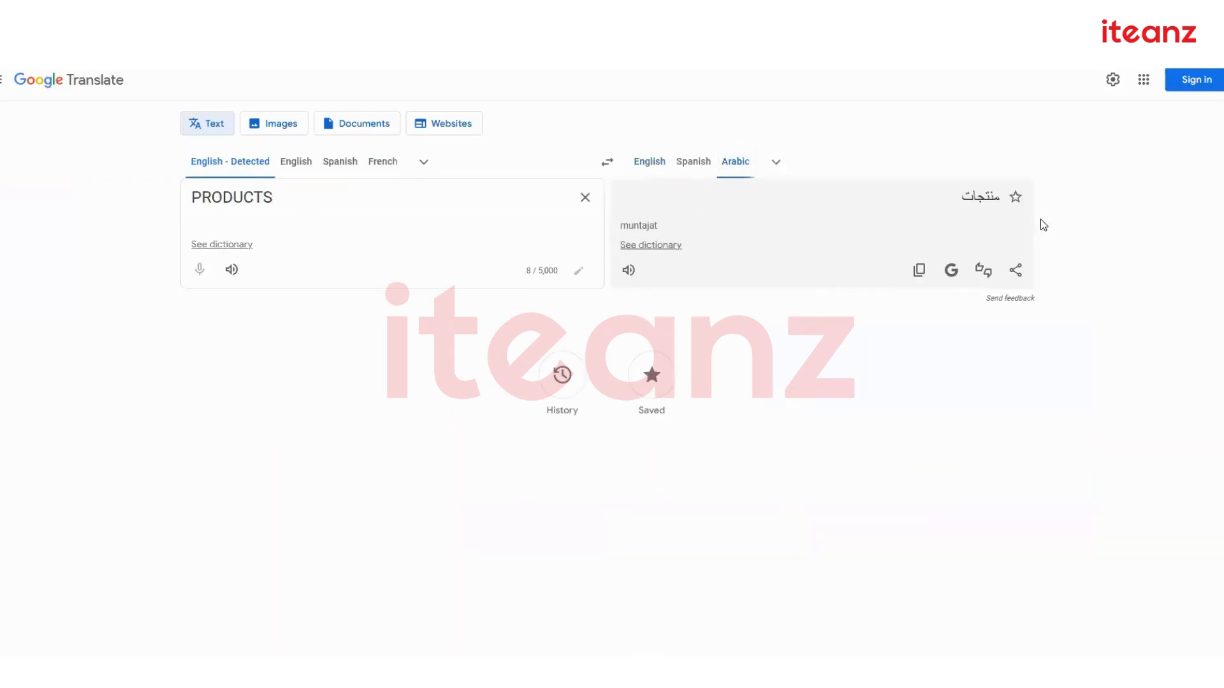
{"action": "left_click_drag", "start_coordinate": [994, 197], "coordinate": [935, 195]}
{"action": "left_click", "coordinate": [946, 205]}
{"action": "double_click", "coordinate": [1002, 199]}
{"action": "double_click", "coordinate": [970, 197]}
{"action": "double_click", "coordinate": [967, 197]}
{"action": "key", "text": "ctrl+c"}
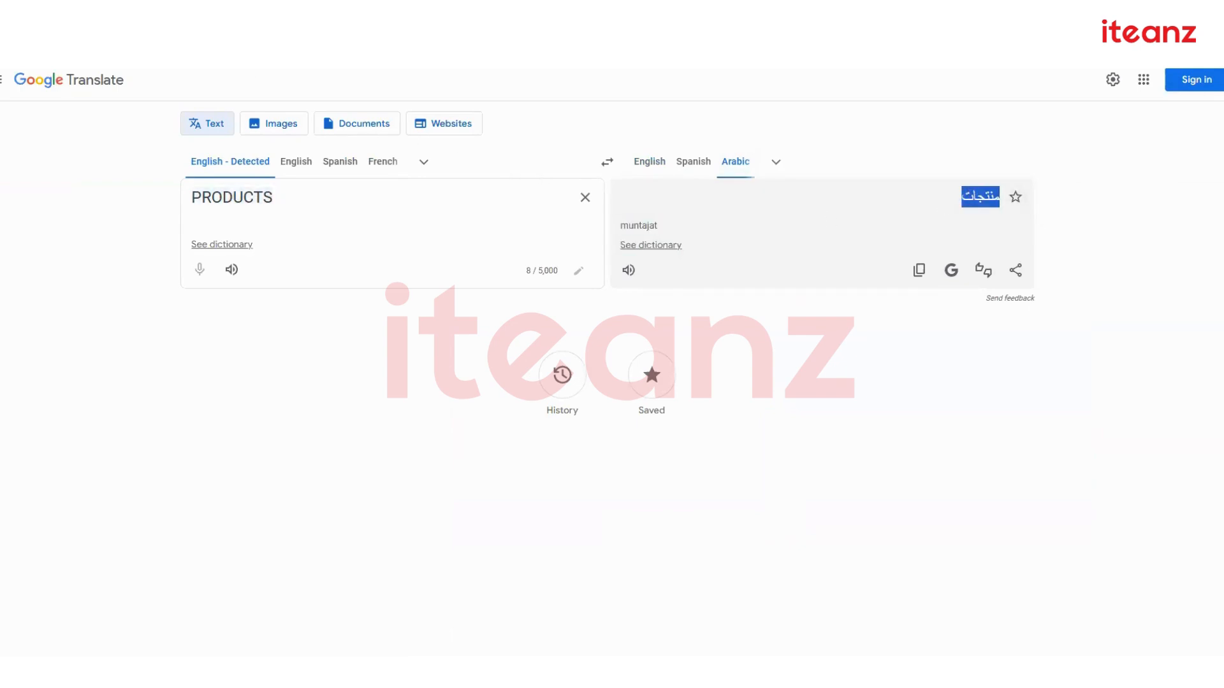
Switch back to the Experience page in Adobe Experience Manager and replace the PRODUCTS title with منتجات.
{"action": "key", "text": "alt+Tab"}
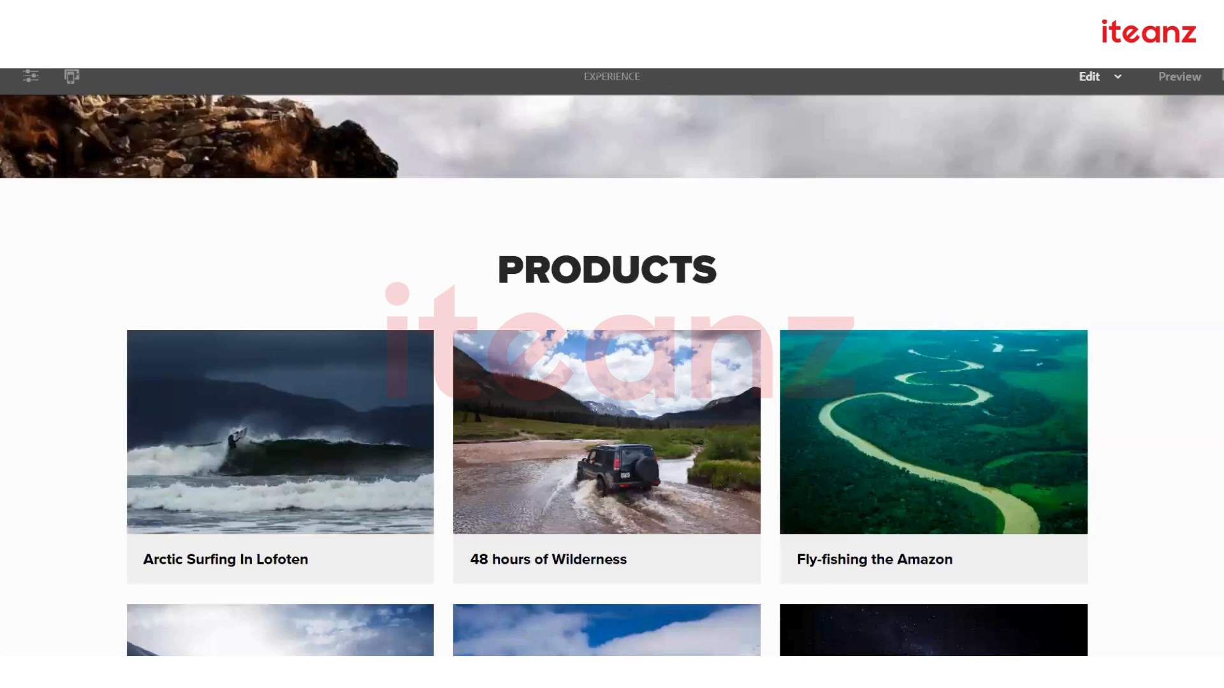
{"action": "left_click", "coordinate": [423, 256]}
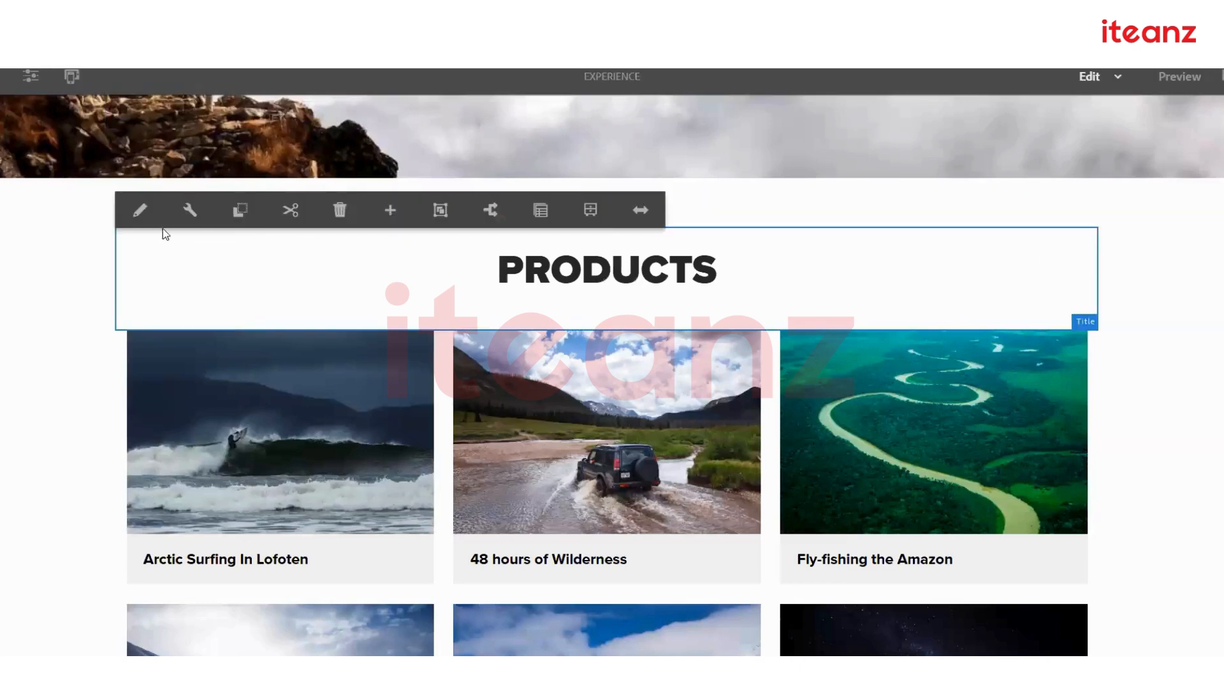
{"action": "left_click", "coordinate": [139, 209]}
{"action": "key", "text": "ctrl+a"}
{"action": "key", "text": "ctrl+v"}
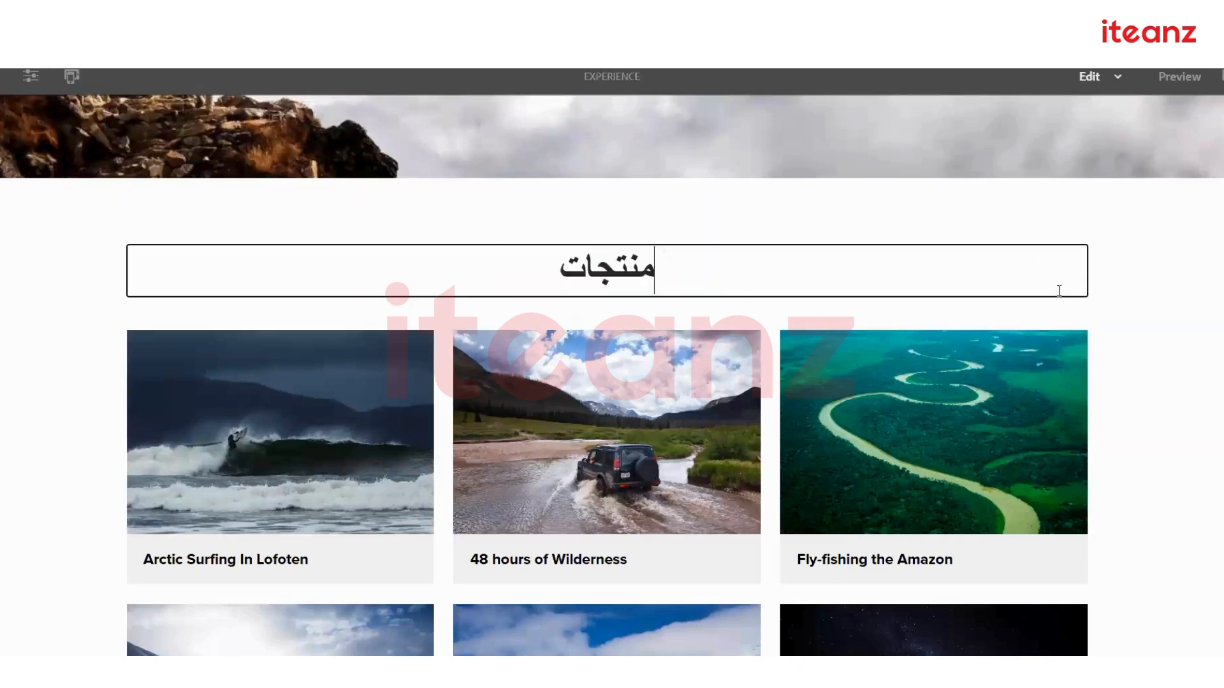
{"action": "left_click", "coordinate": [568, 236]}
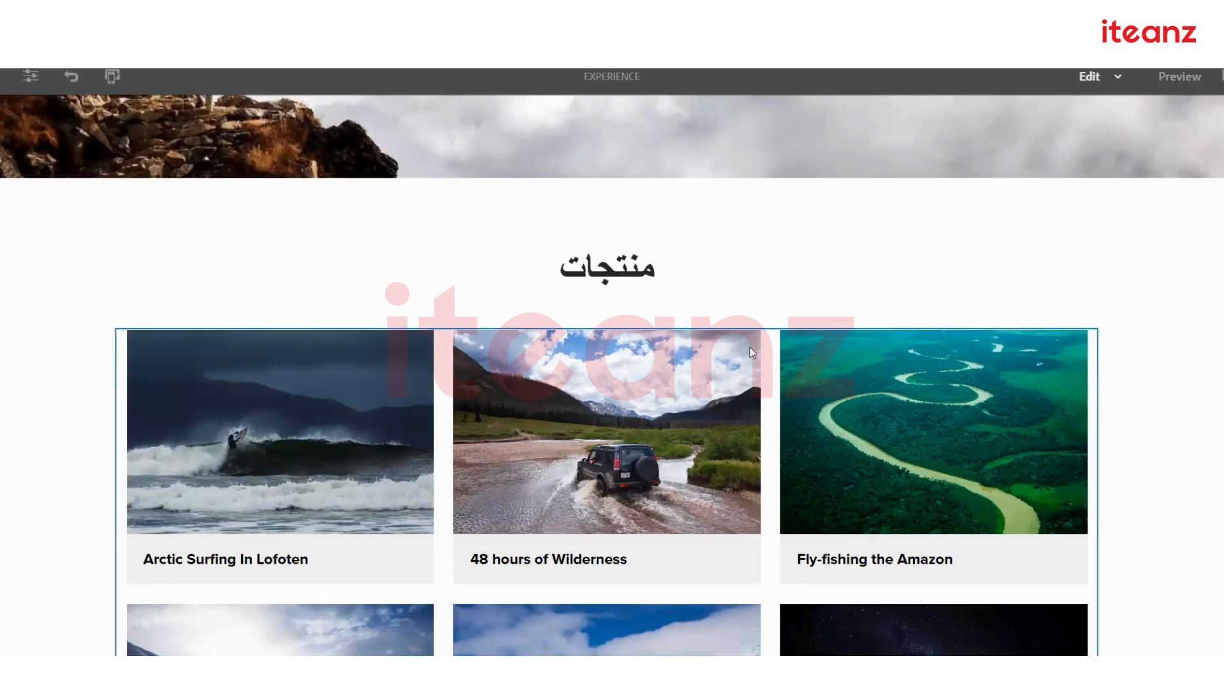
Review the hero image, the Arabic title and the product list on the ar_ae Experience page.
{"action": "scroll", "coordinate": [550, 200], "scroll_direction": "up", "scroll_amount": 5}
{"action": "left_click", "coordinate": [477, 322]}
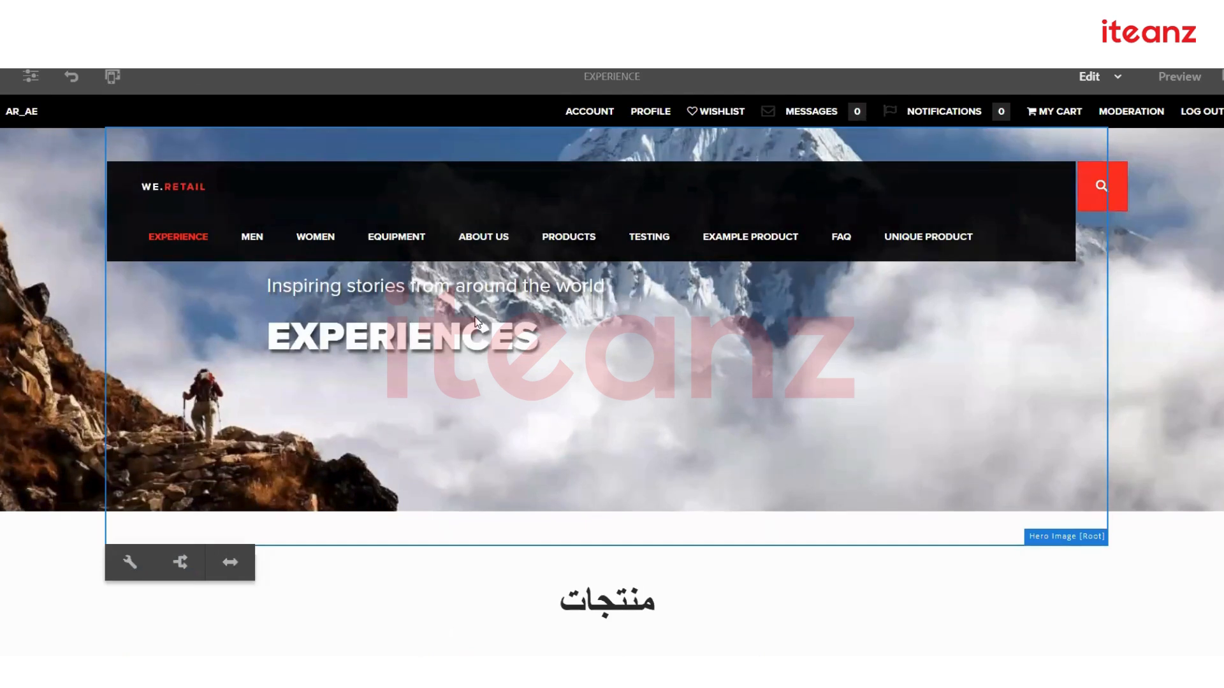
{"action": "scroll", "coordinate": [477, 322], "scroll_direction": "down", "scroll_amount": 4}
{"action": "left_click", "coordinate": [660, 359]}
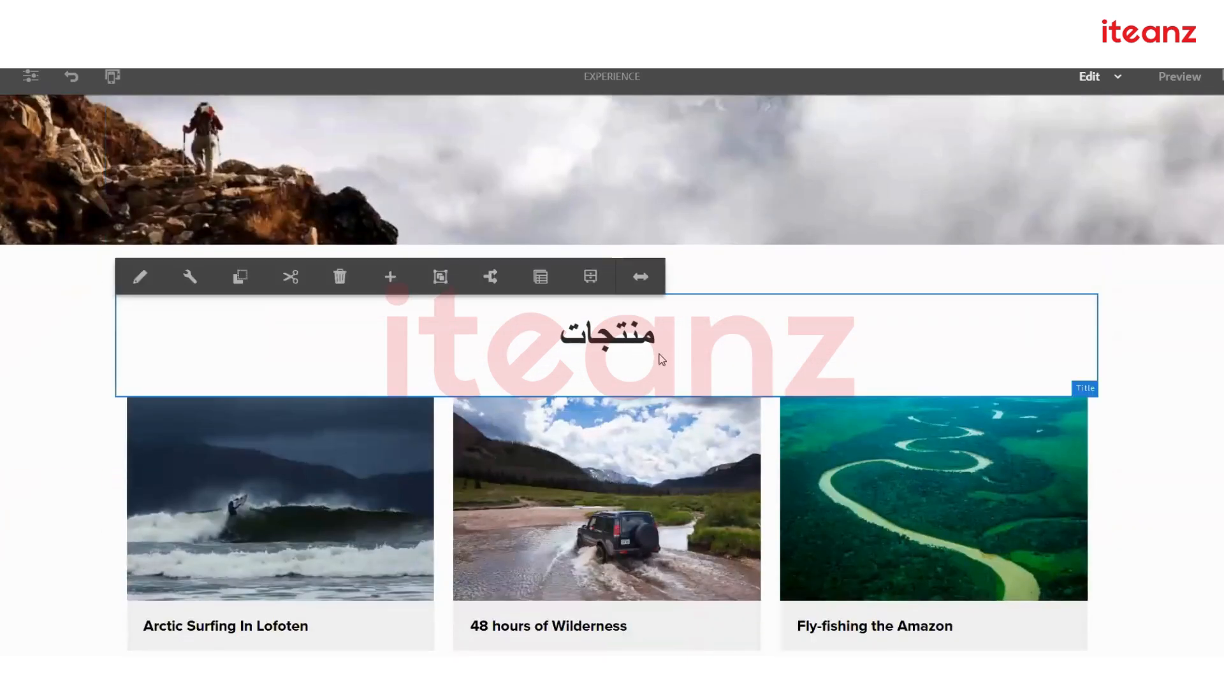
{"action": "scroll", "coordinate": [662, 359], "scroll_direction": "down", "scroll_amount": 6}
{"action": "scroll", "coordinate": [662, 359], "scroll_direction": "up", "scroll_amount": 5}
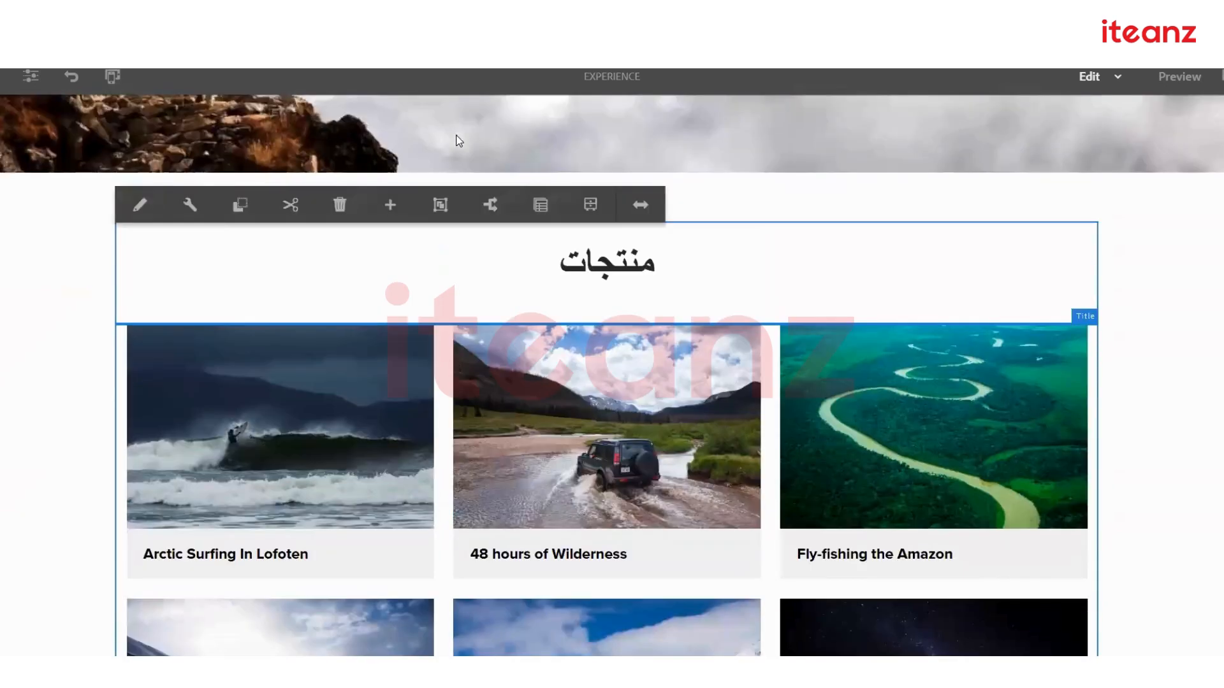
{"action": "left_click", "coordinate": [319, 39]}
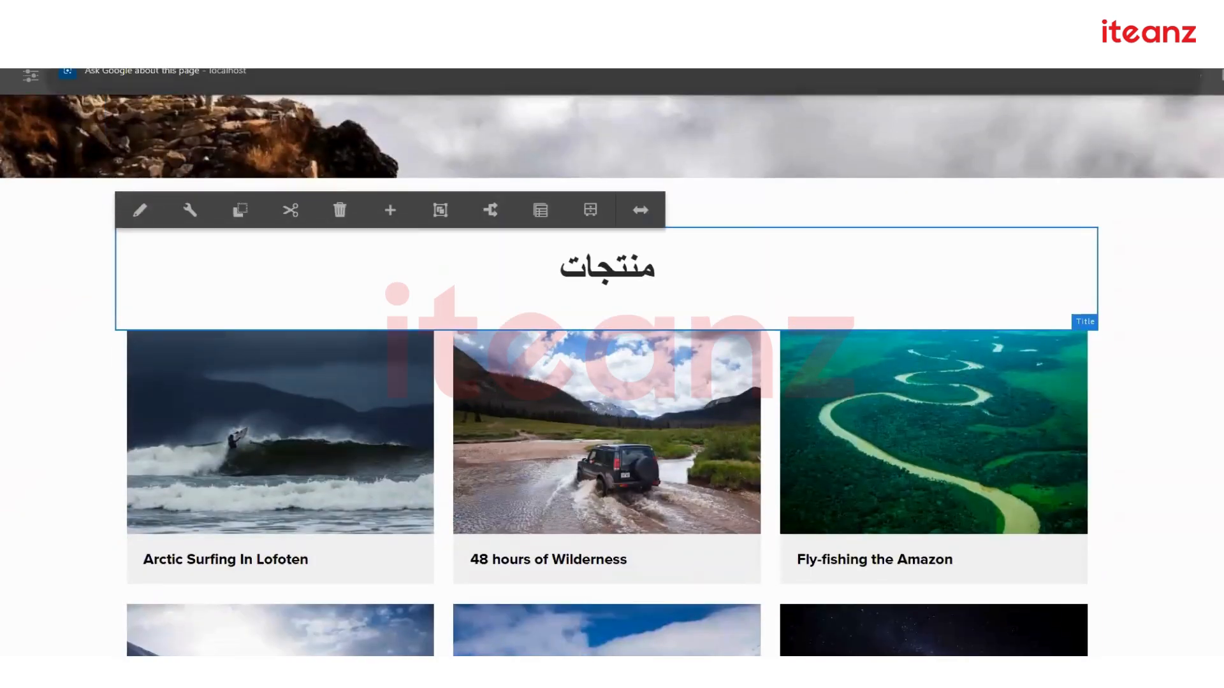
{"action": "left_click", "coordinate": [346, 120]}
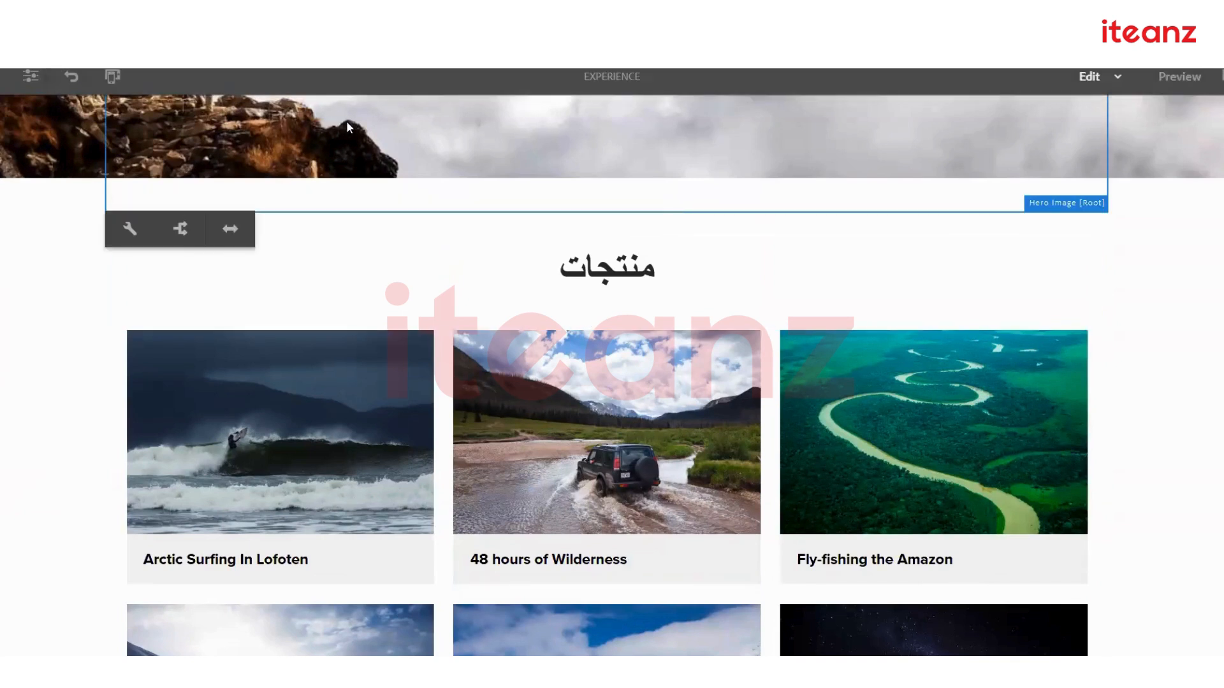
{"action": "left_click", "coordinate": [380, 272]}
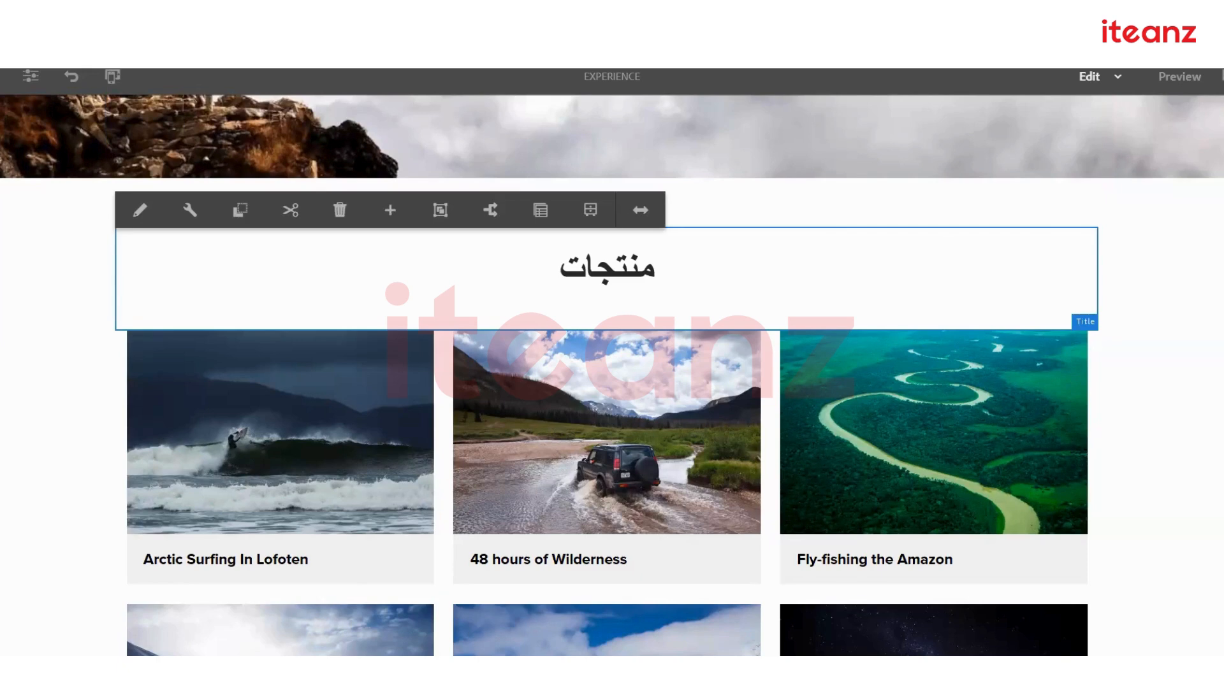
{"action": "left_click", "coordinate": [383, 49]}
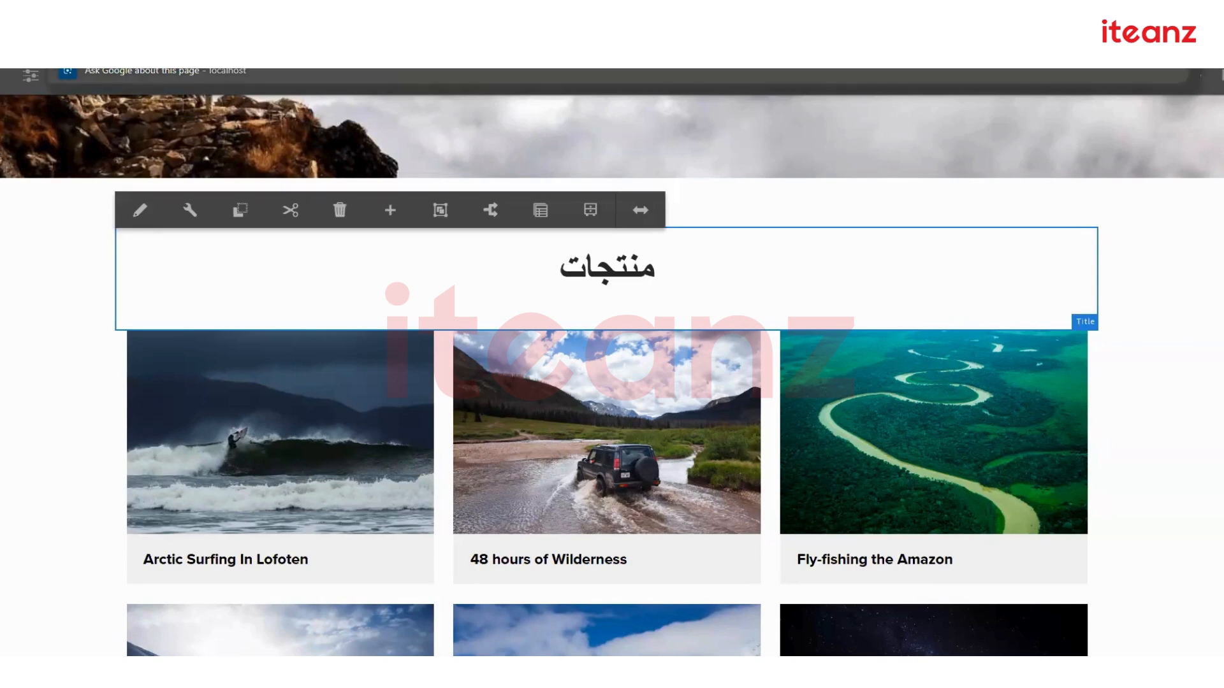
Switch to Google Translate and view the translation of PRODUCTS in Spanish and in Dutch.
{"action": "left_click", "coordinate": [858, 38]}
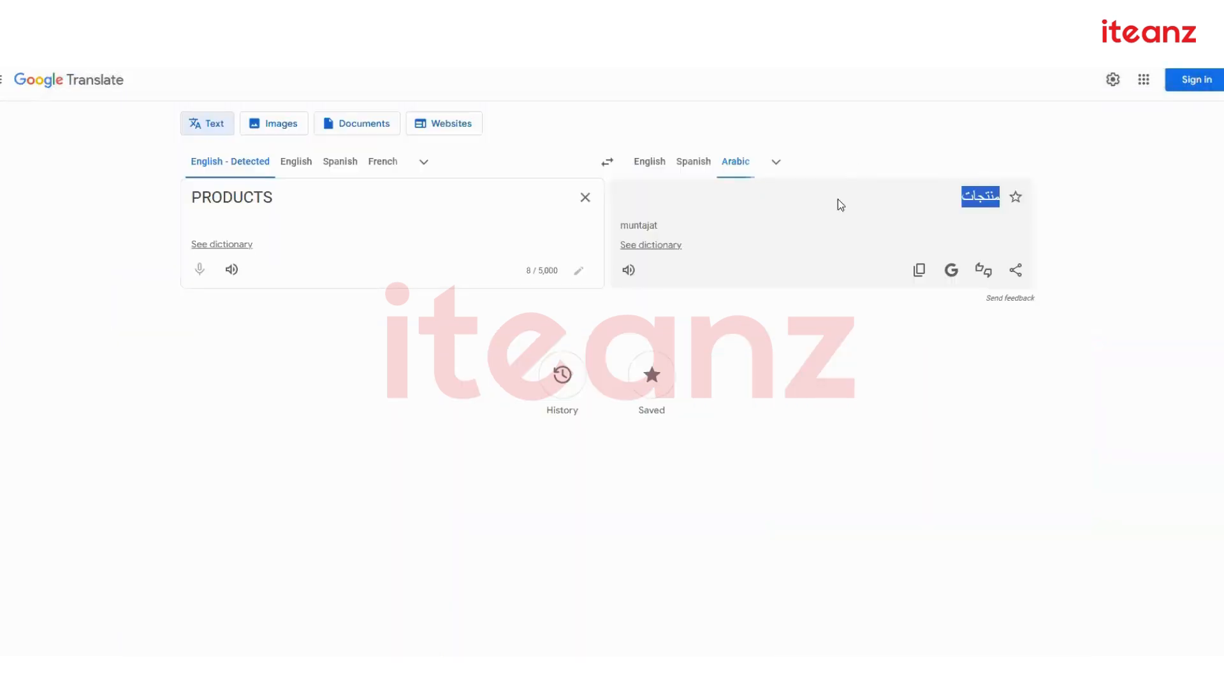
{"action": "left_click", "coordinate": [695, 162]}
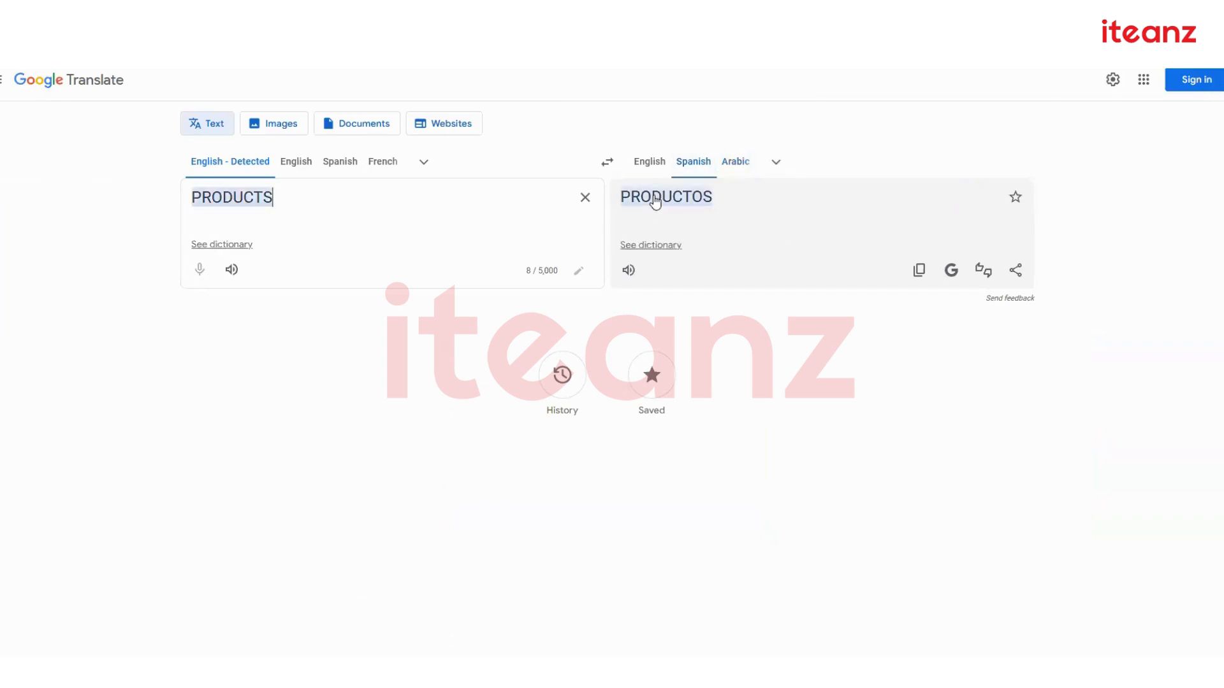
{"action": "double_click", "coordinate": [656, 203]}
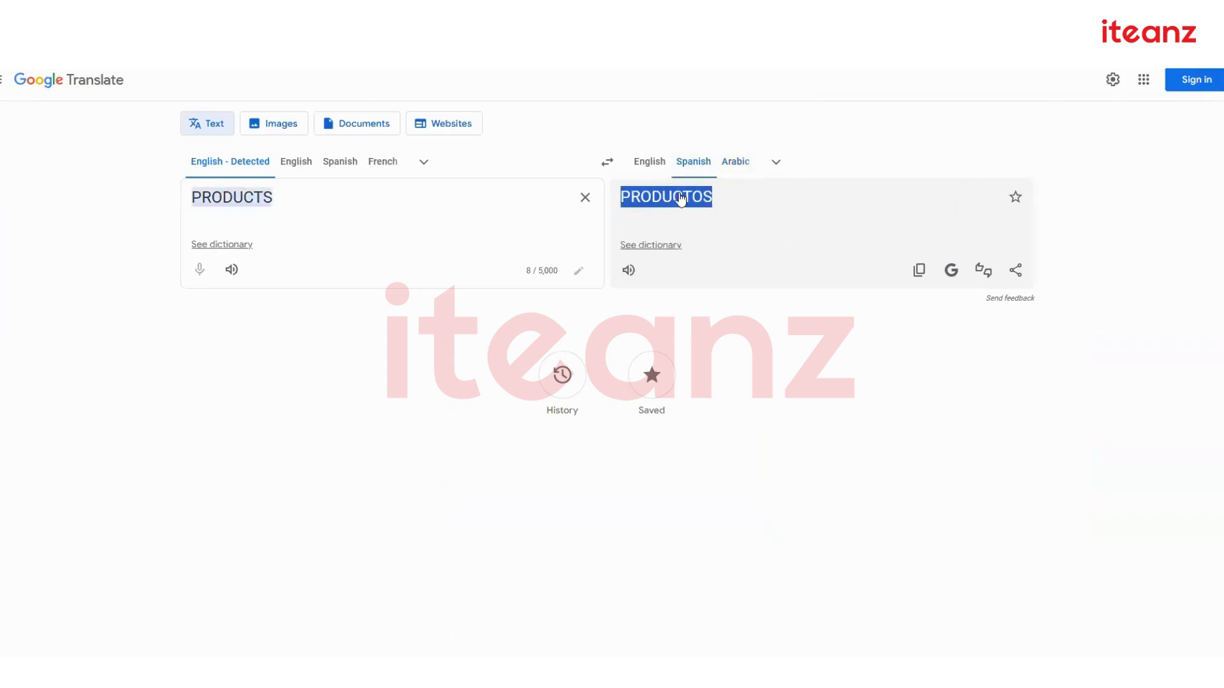
{"action": "left_click", "coordinate": [776, 163]}
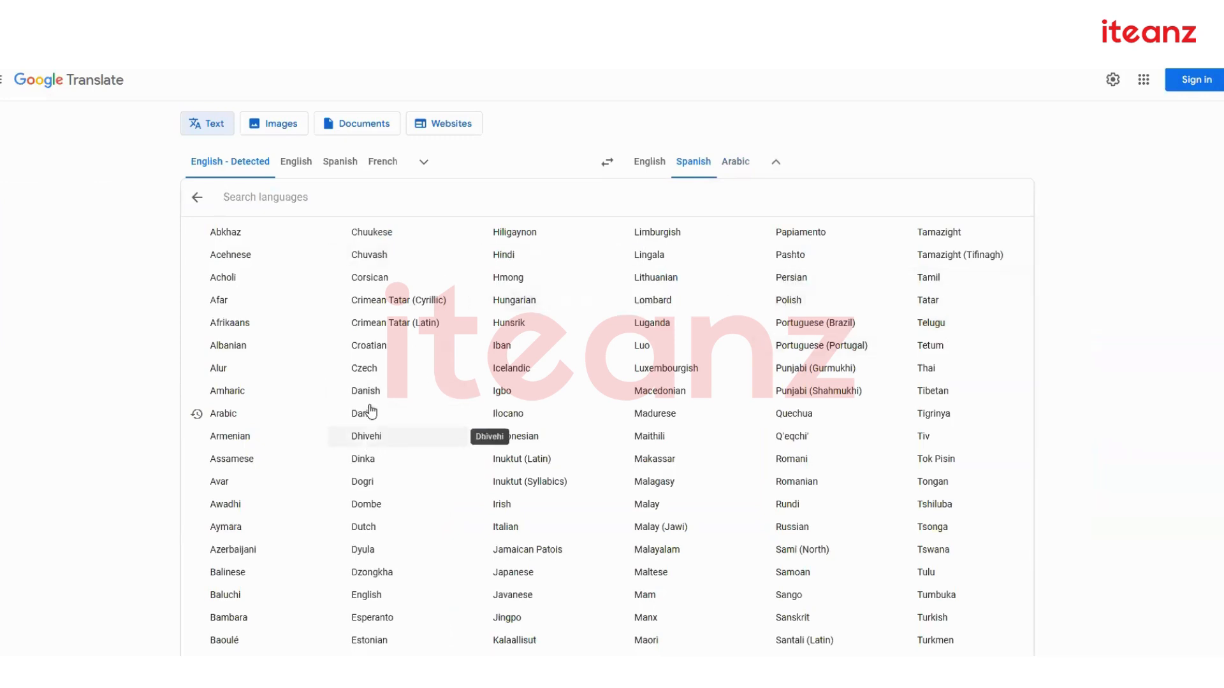
{"action": "left_click", "coordinate": [373, 533]}
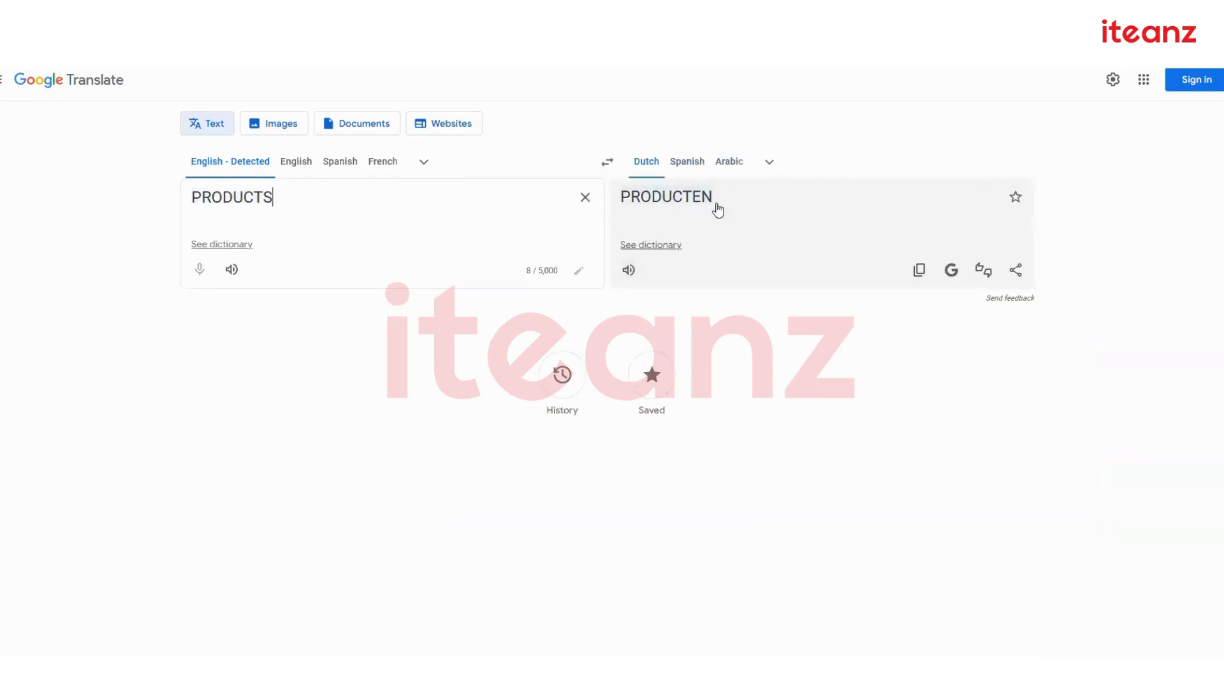
{"action": "left_click_drag", "start_coordinate": [732, 200], "coordinate": [618, 209]}
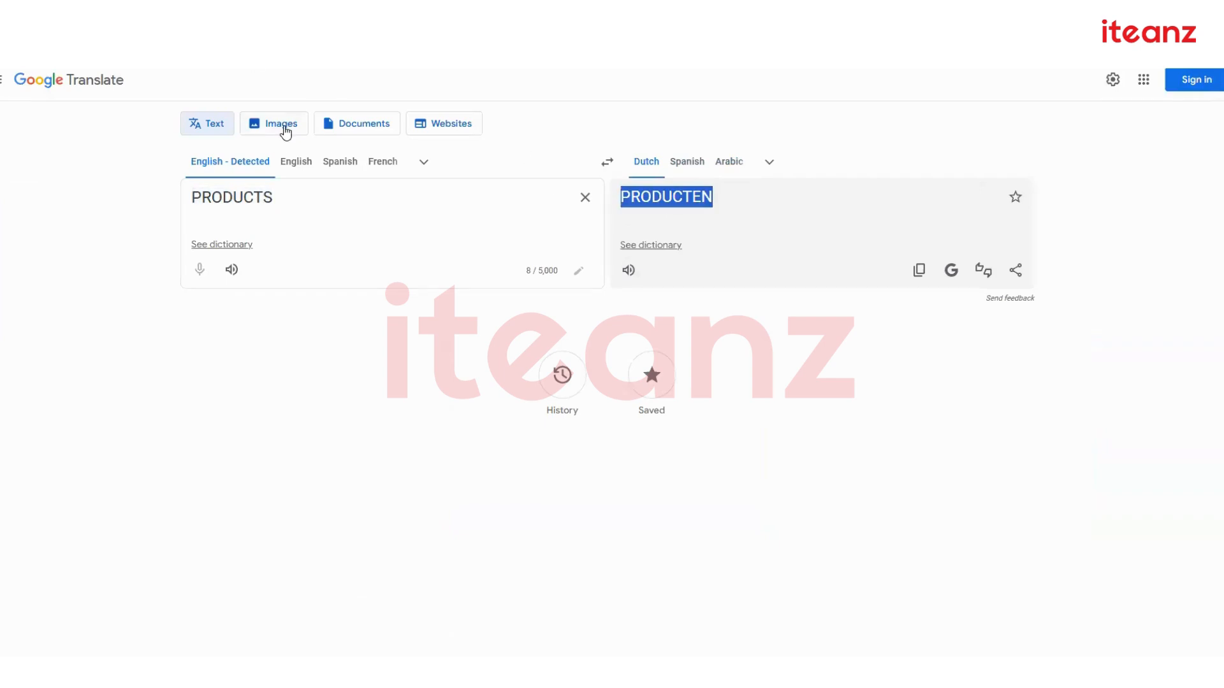
Switch back to the ar_ae Experience page in Adobe Experience Manager and review its hero image and page address.
{"action": "left_click", "coordinate": [171, 69]}
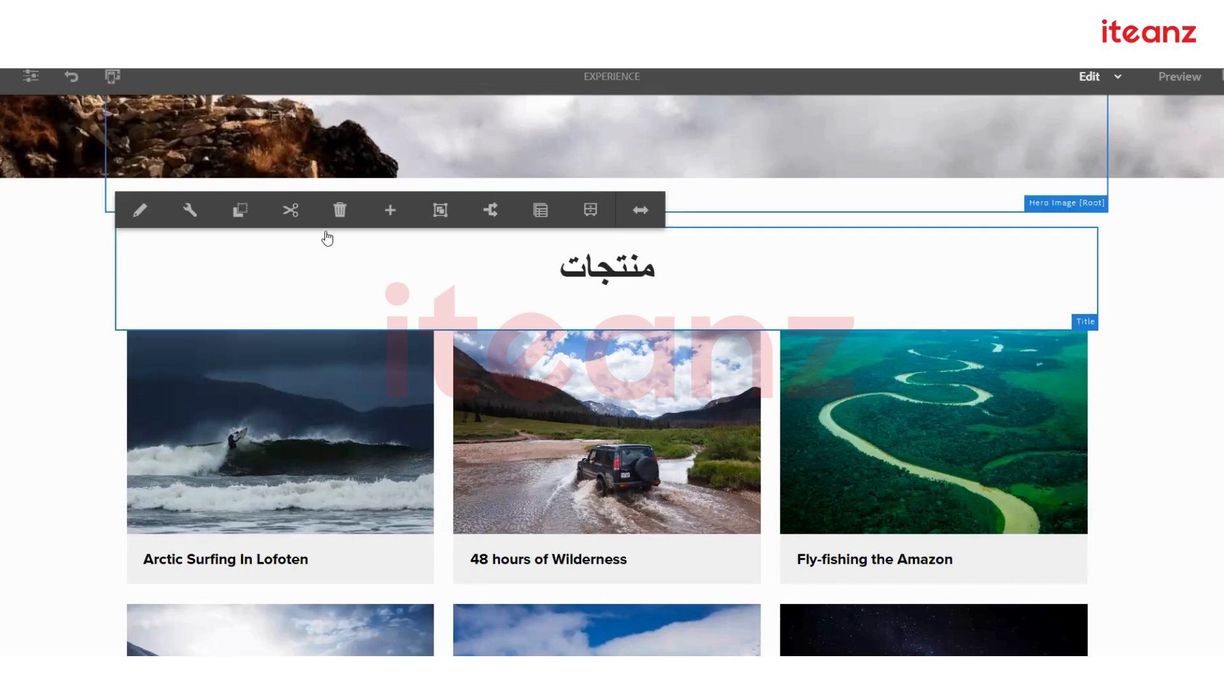
{"action": "left_click", "coordinate": [427, 210]}
{"action": "scroll", "coordinate": [430, 216], "scroll_direction": "up", "scroll_amount": 5}
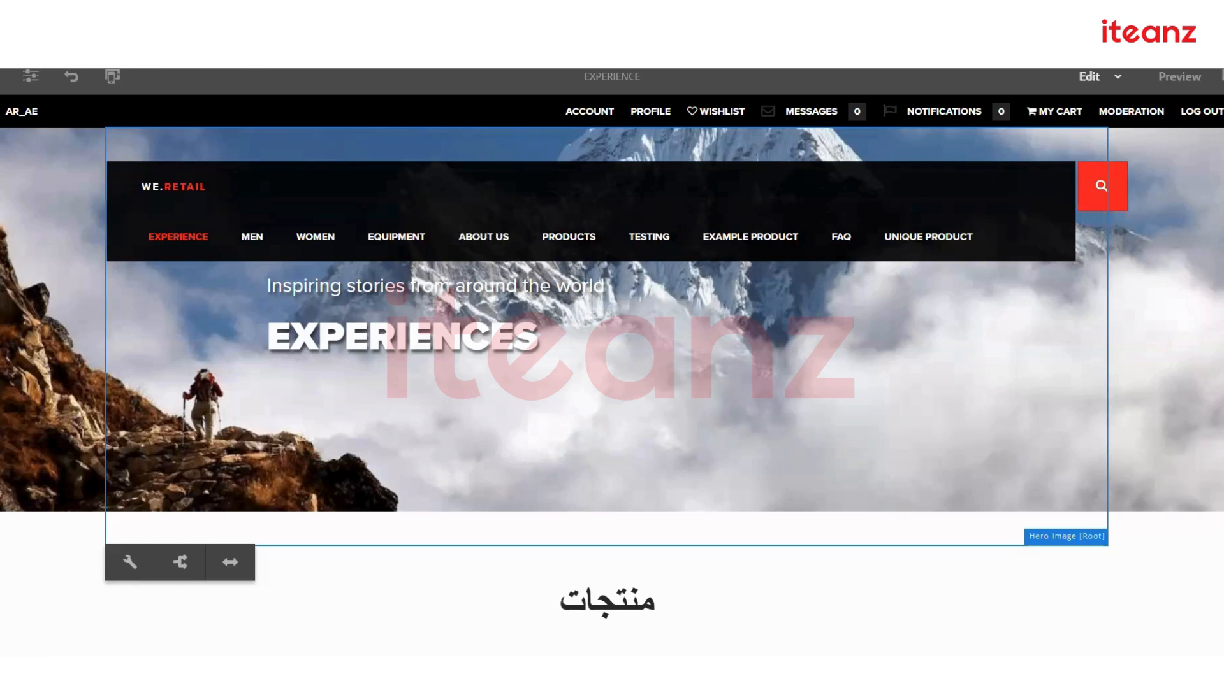
{"action": "key", "text": "ctrl+l"}
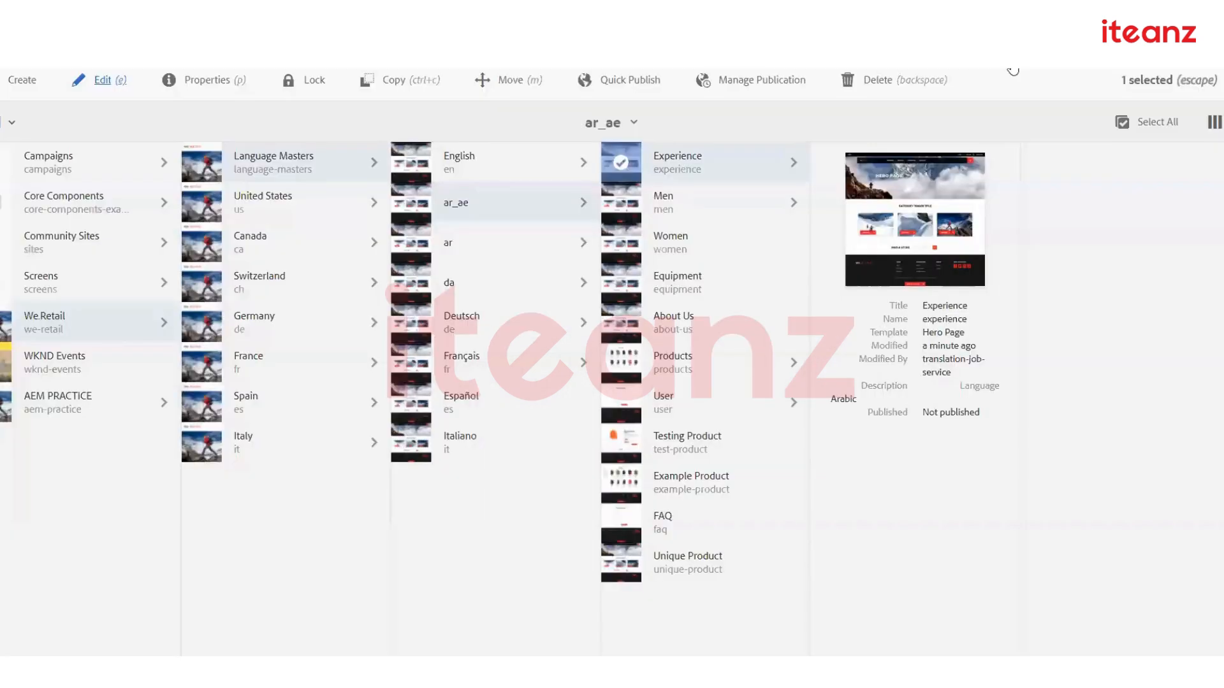
Start a new page under ar_ae from the aem-content-page template, check its Name property, and leave without creating it.
{"action": "left_click", "coordinate": [1212, 92]}
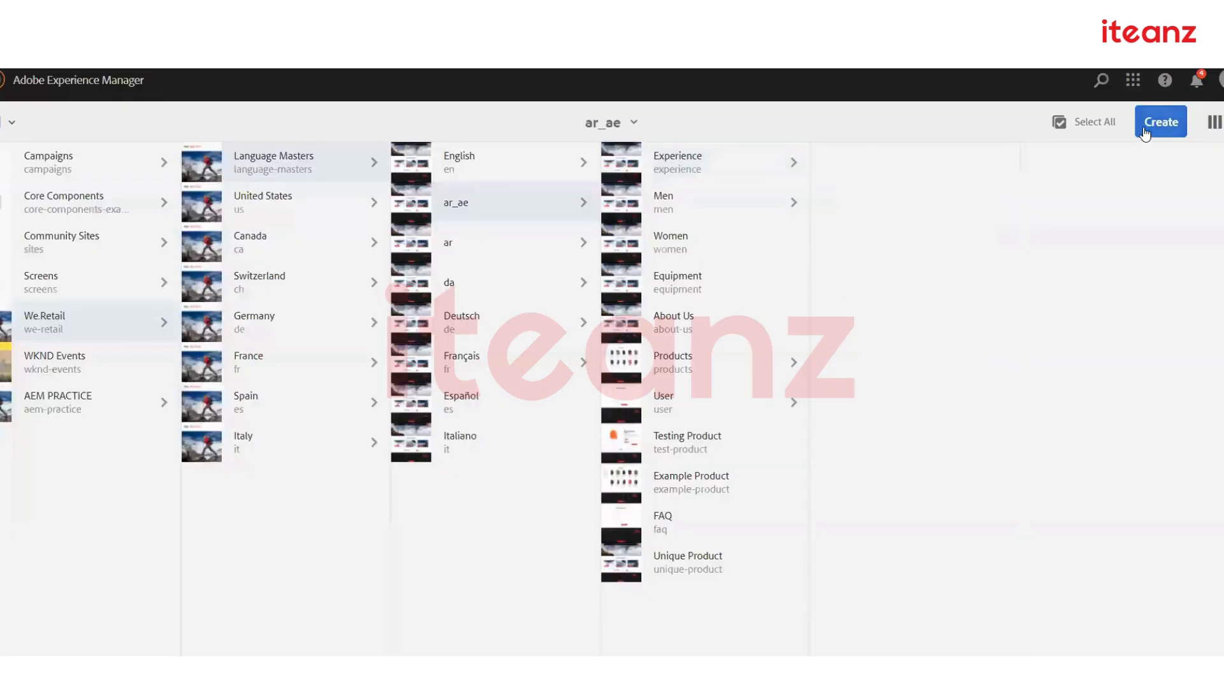
{"action": "left_click", "coordinate": [1146, 134]}
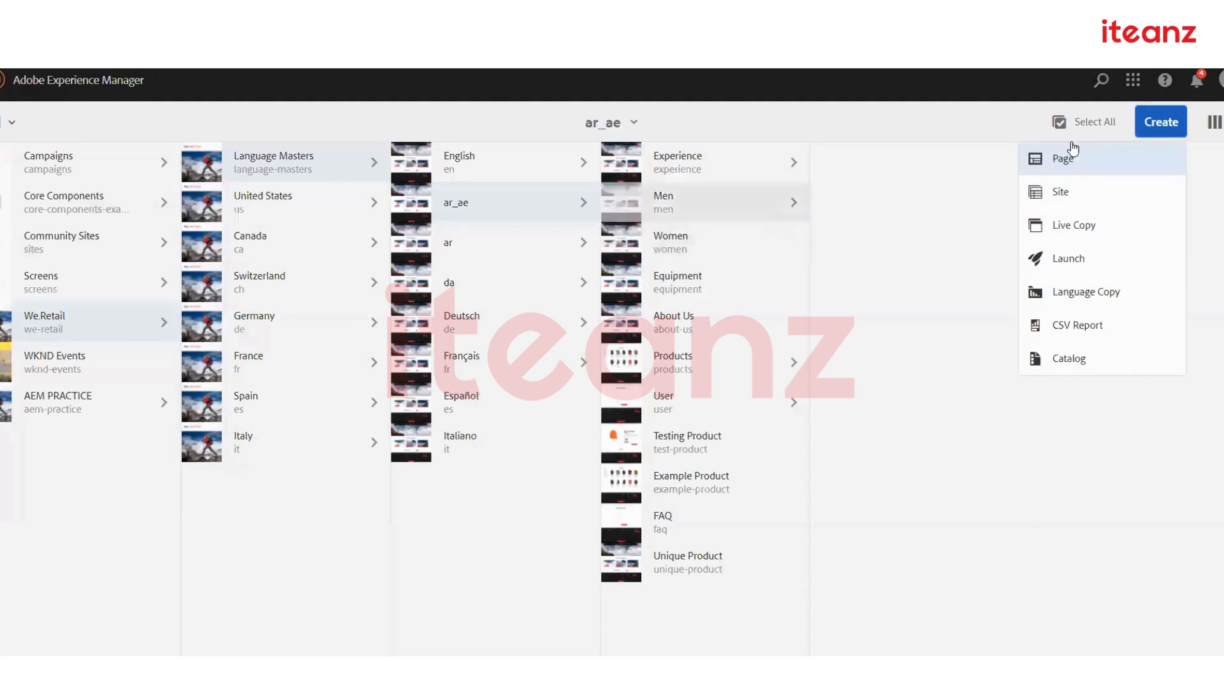
{"action": "left_click", "coordinate": [1091, 153]}
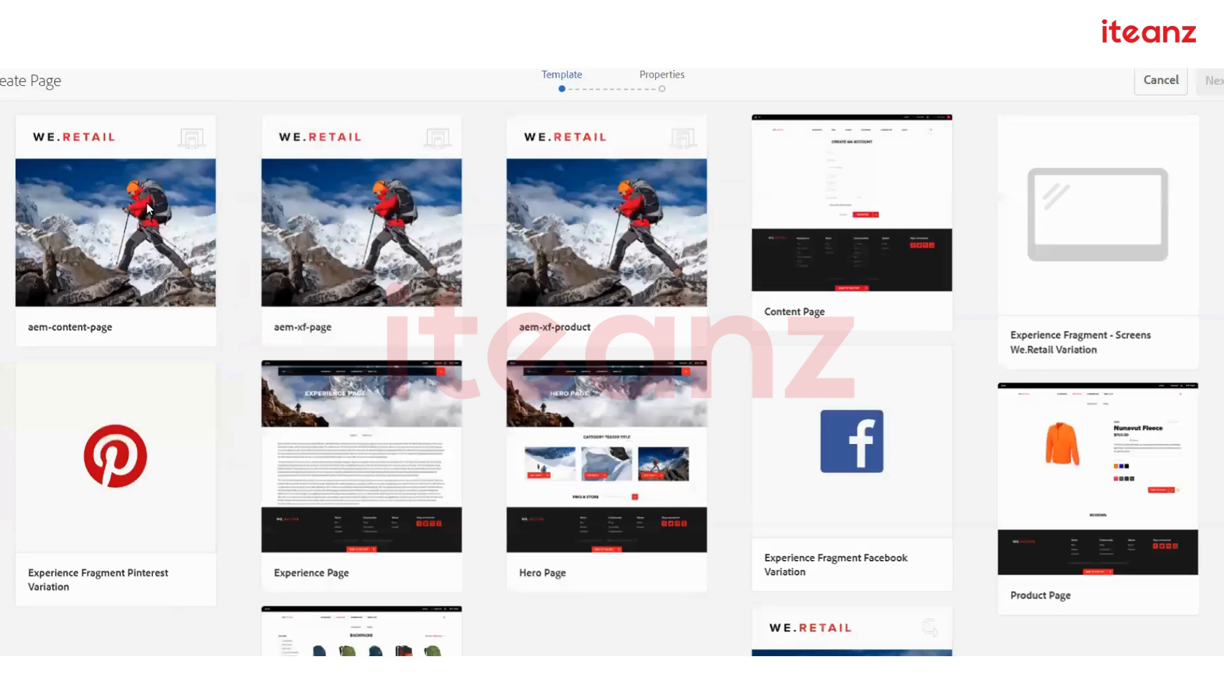
{"action": "left_click", "coordinate": [147, 202]}
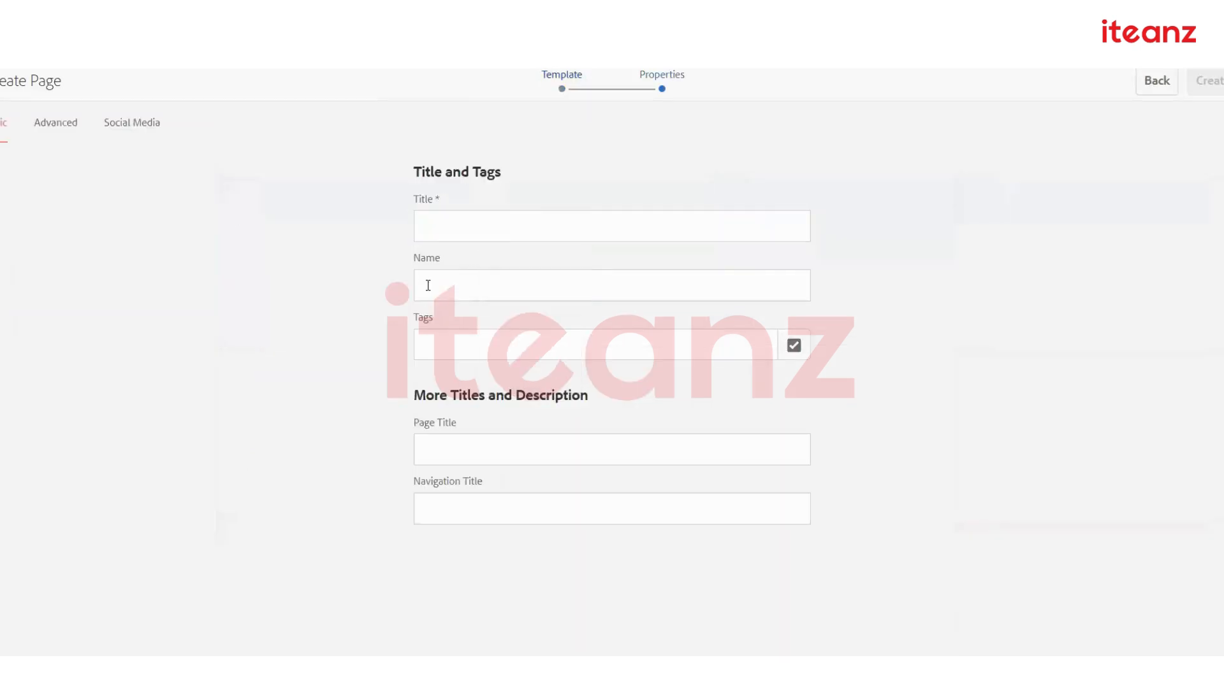
{"action": "left_click", "coordinate": [427, 285]}
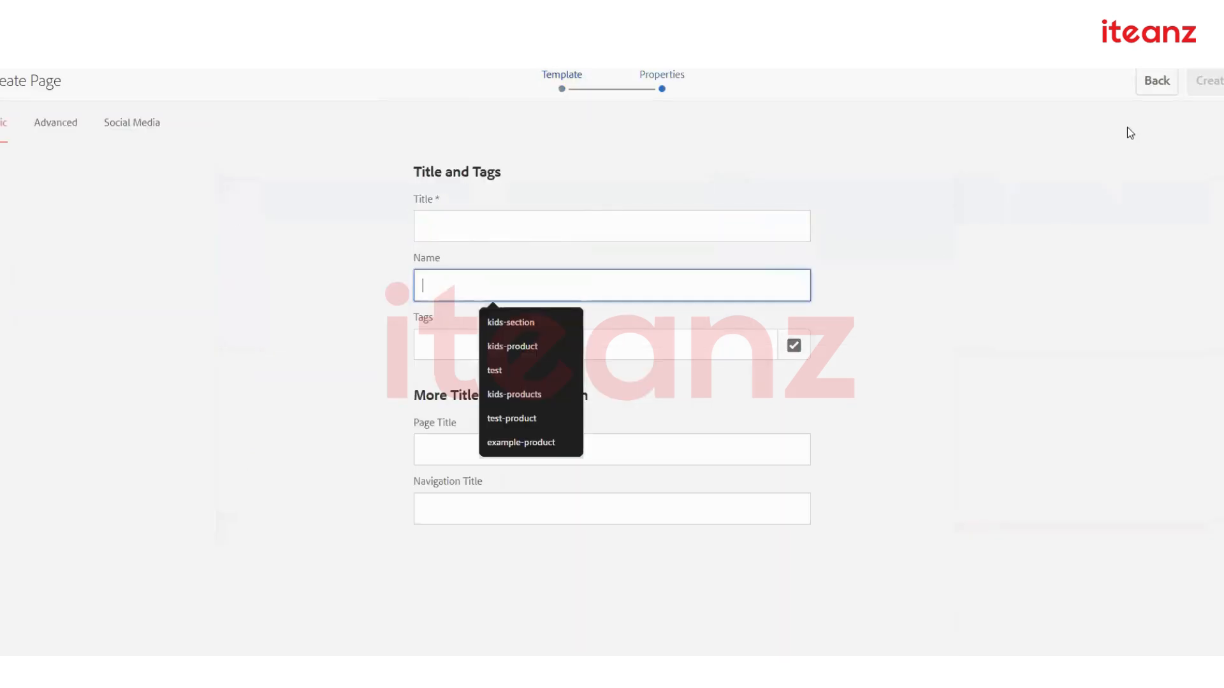
{"action": "left_click", "coordinate": [1155, 81]}
{"action": "left_click", "coordinate": [1176, 79]}
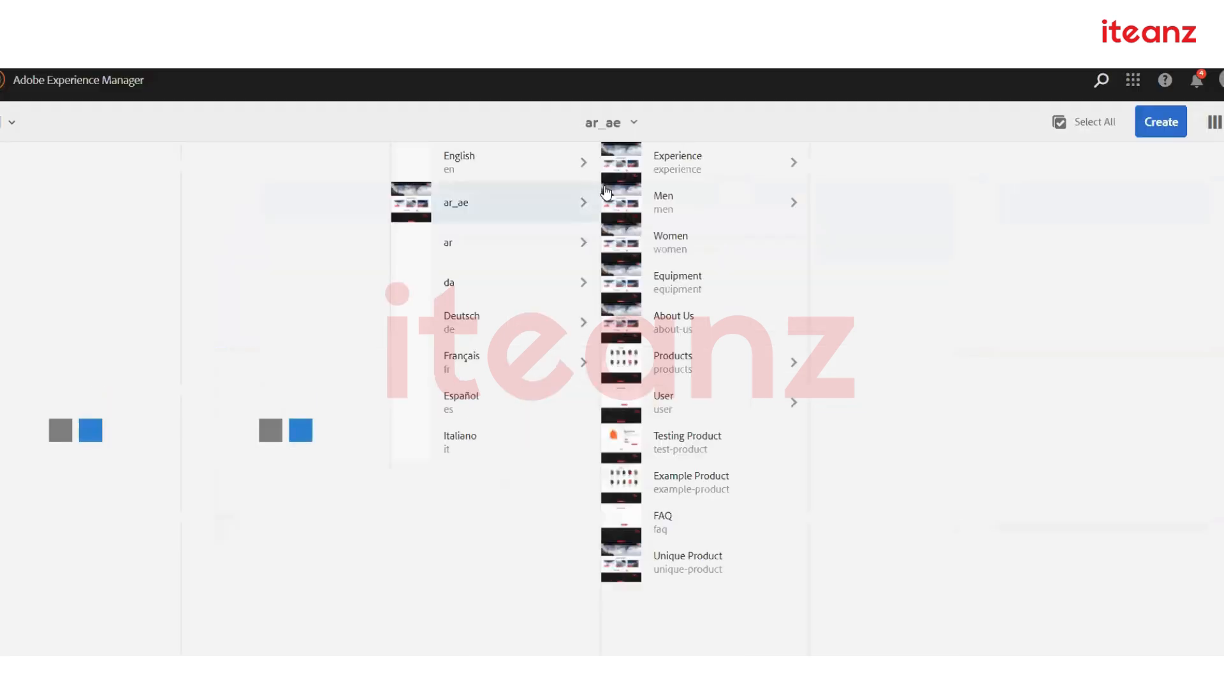
Start moving the ar_ae Men page to inspect the title and name fields used for renaming, and cancel the move.
{"action": "left_click", "coordinate": [621, 205]}
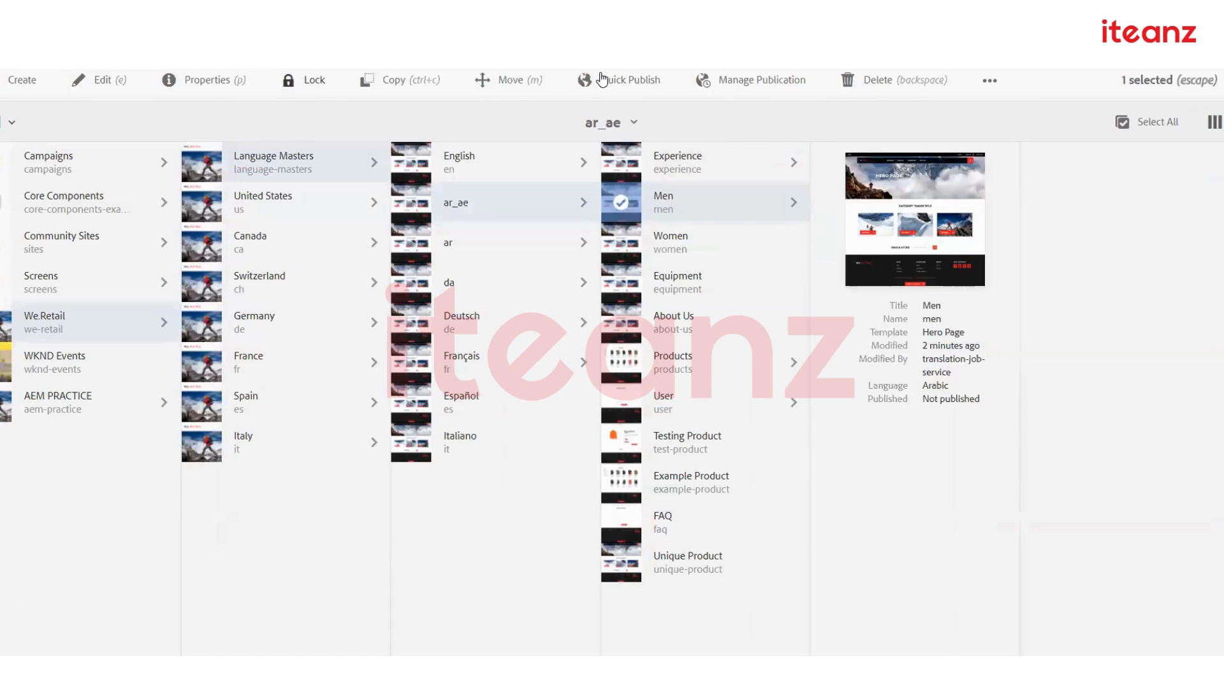
{"action": "left_click", "coordinate": [499, 82]}
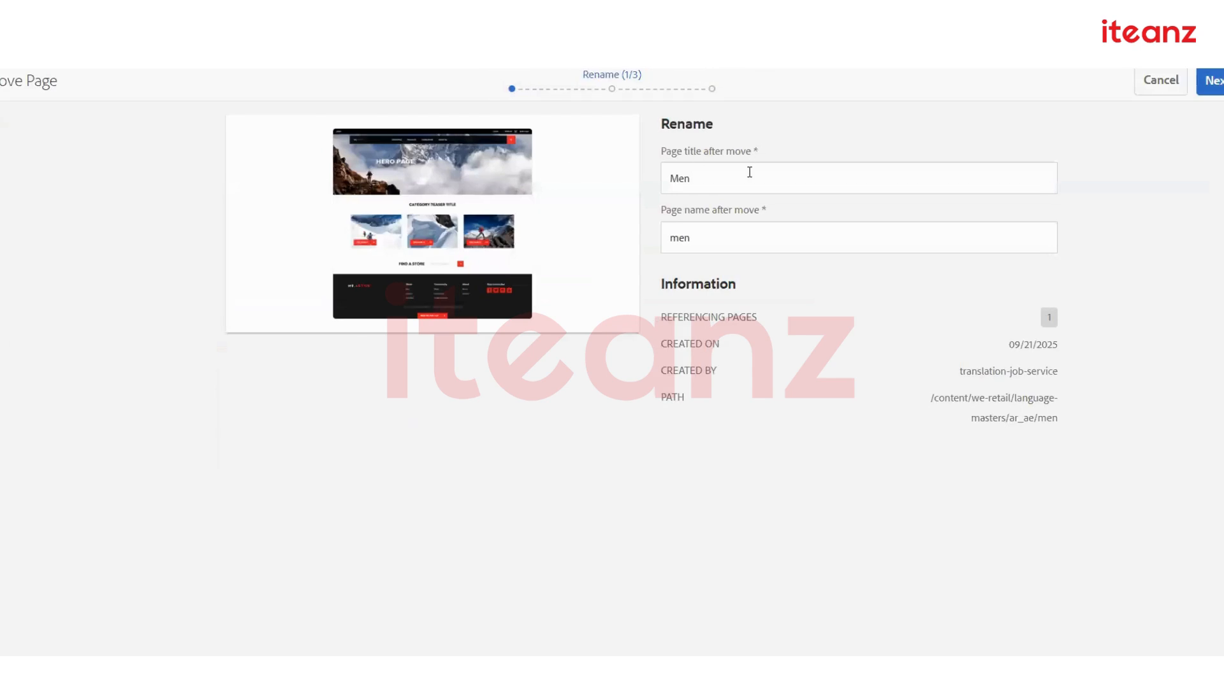
{"action": "left_click_drag", "start_coordinate": [748, 173], "coordinate": [679, 179]}
{"action": "key", "text": "ctrl+a"}
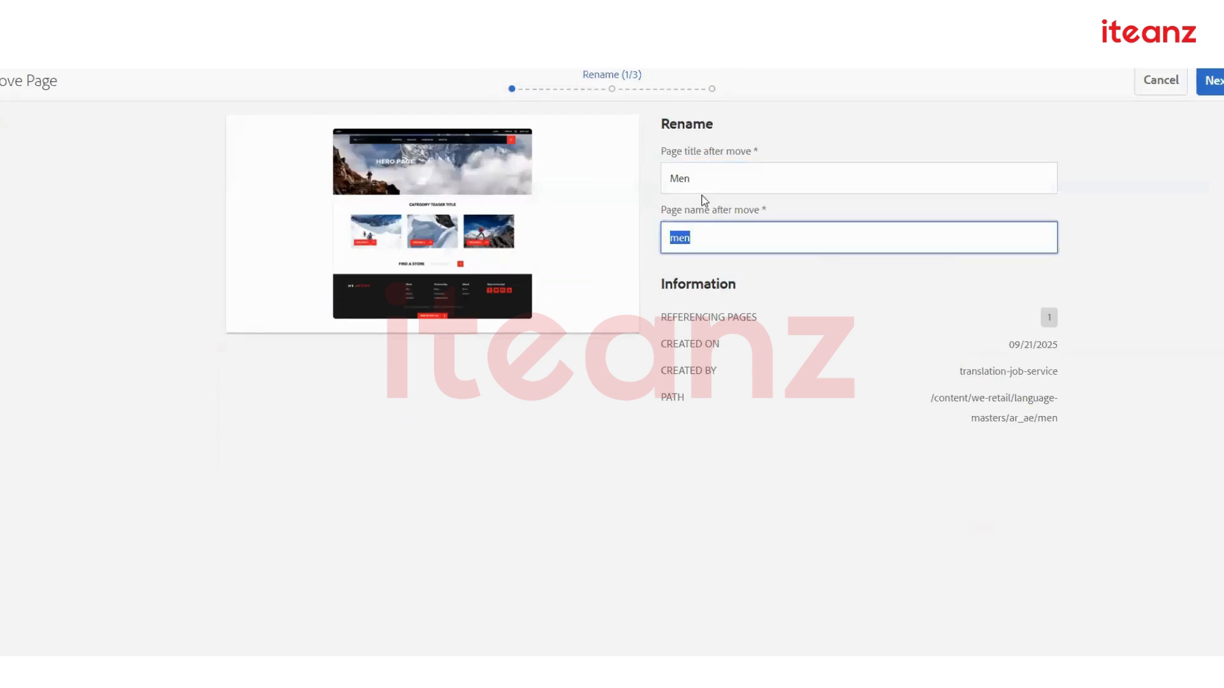
{"action": "key", "text": "shift+Tab"}
{"action": "left_click_drag", "start_coordinate": [676, 148], "coordinate": [771, 160]}
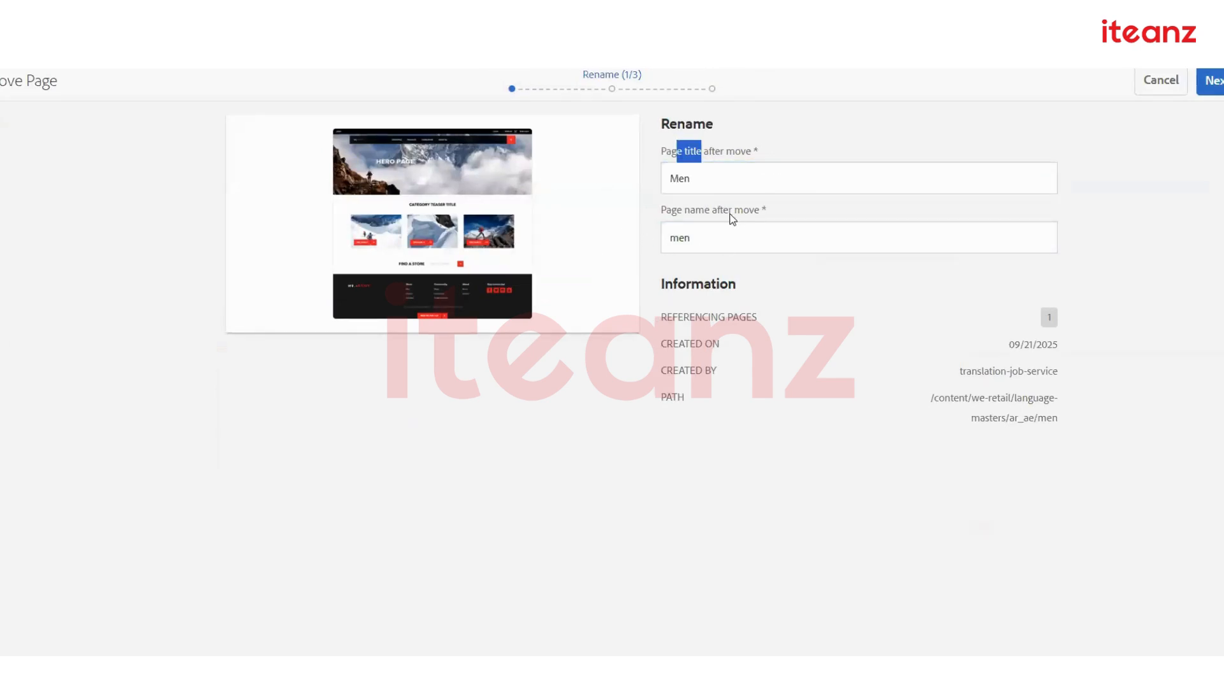
{"action": "left_click_drag", "start_coordinate": [659, 214], "coordinate": [804, 215]}
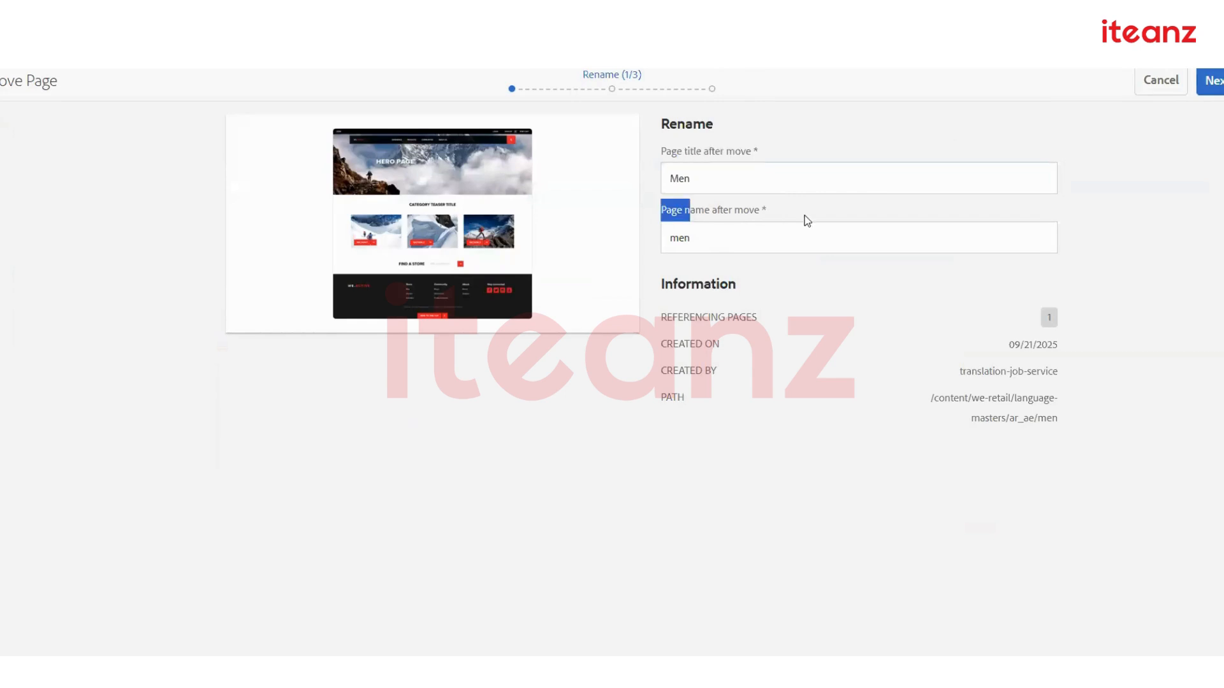
{"action": "left_click", "coordinate": [1161, 82]}
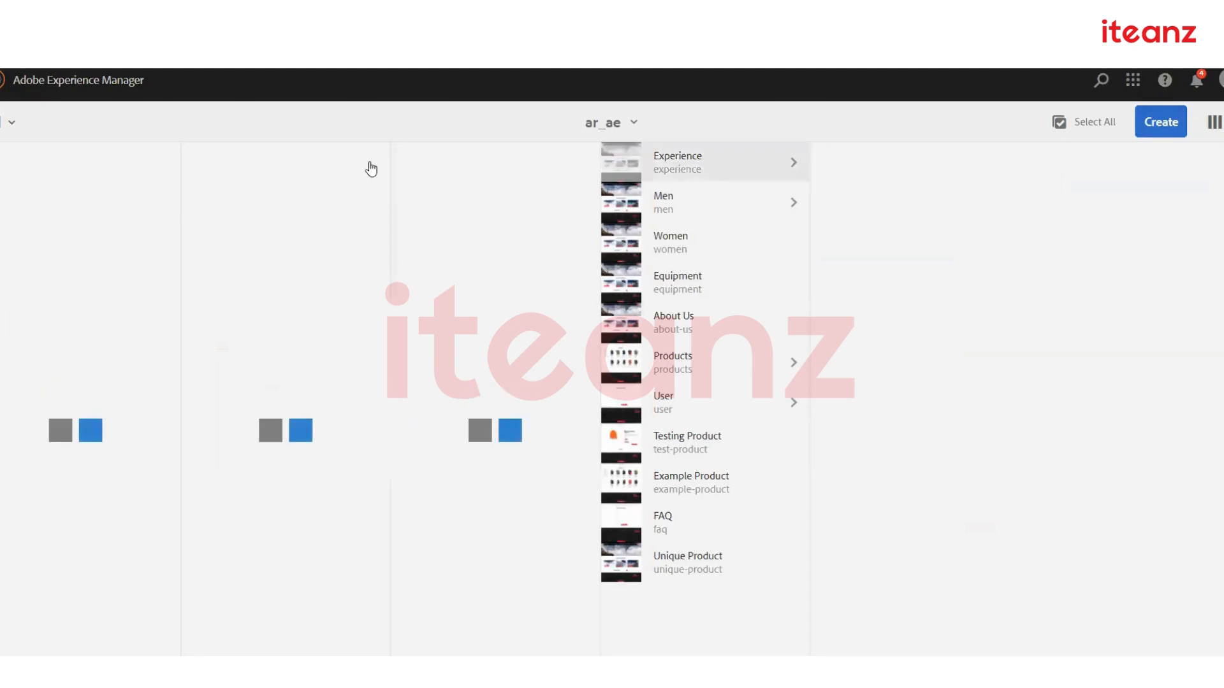
Duplicate the Sites console browser tab and open CRXDE Lite from the General tools.
{"action": "right_click", "coordinate": [93, 56]}
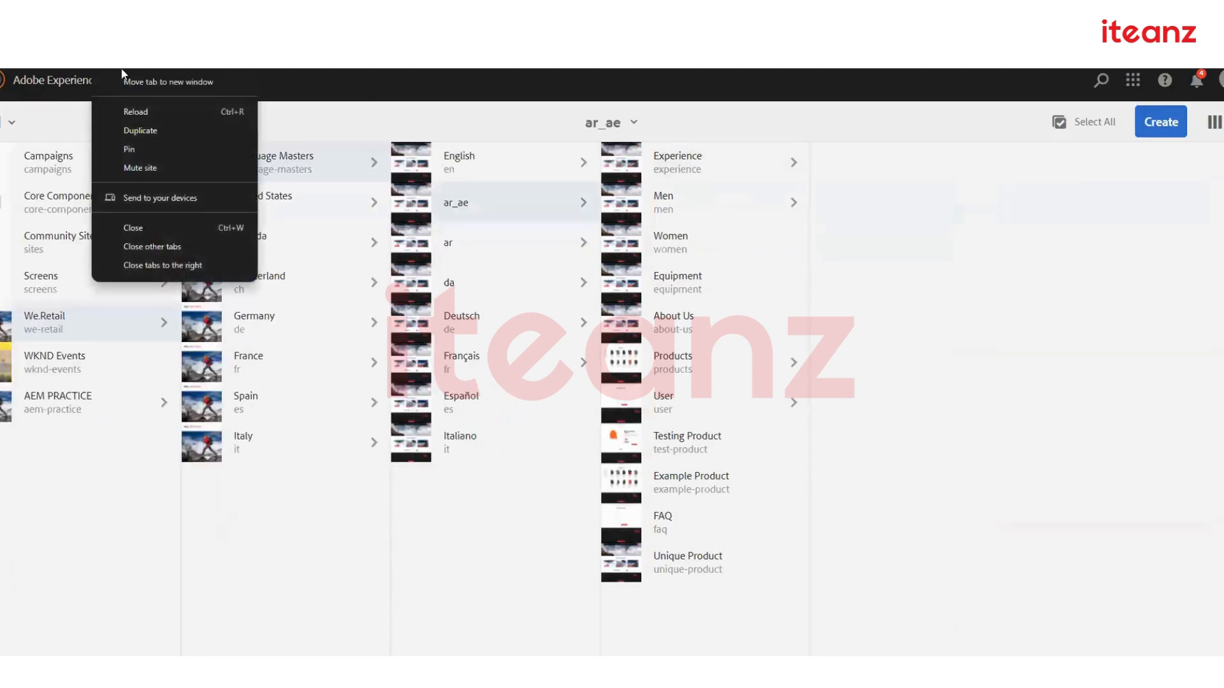
{"action": "left_click", "coordinate": [118, 132]}
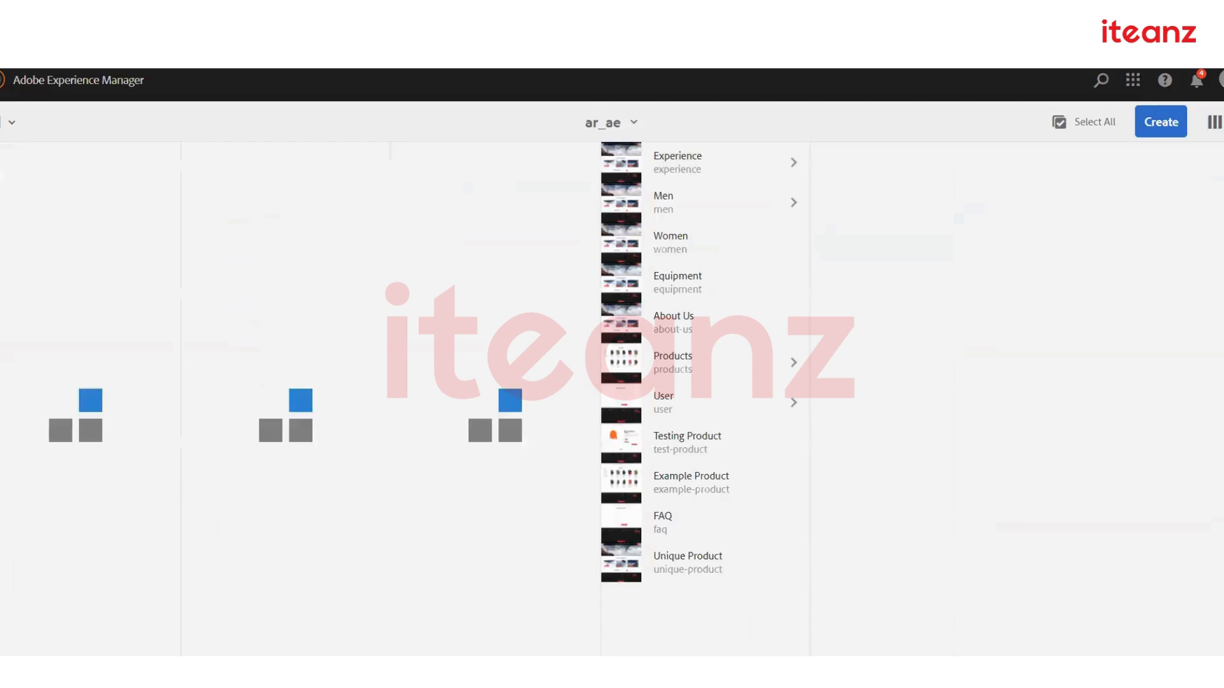
{"action": "left_click", "coordinate": [15, 82]}
{"action": "left_click", "coordinate": [1, 164]}
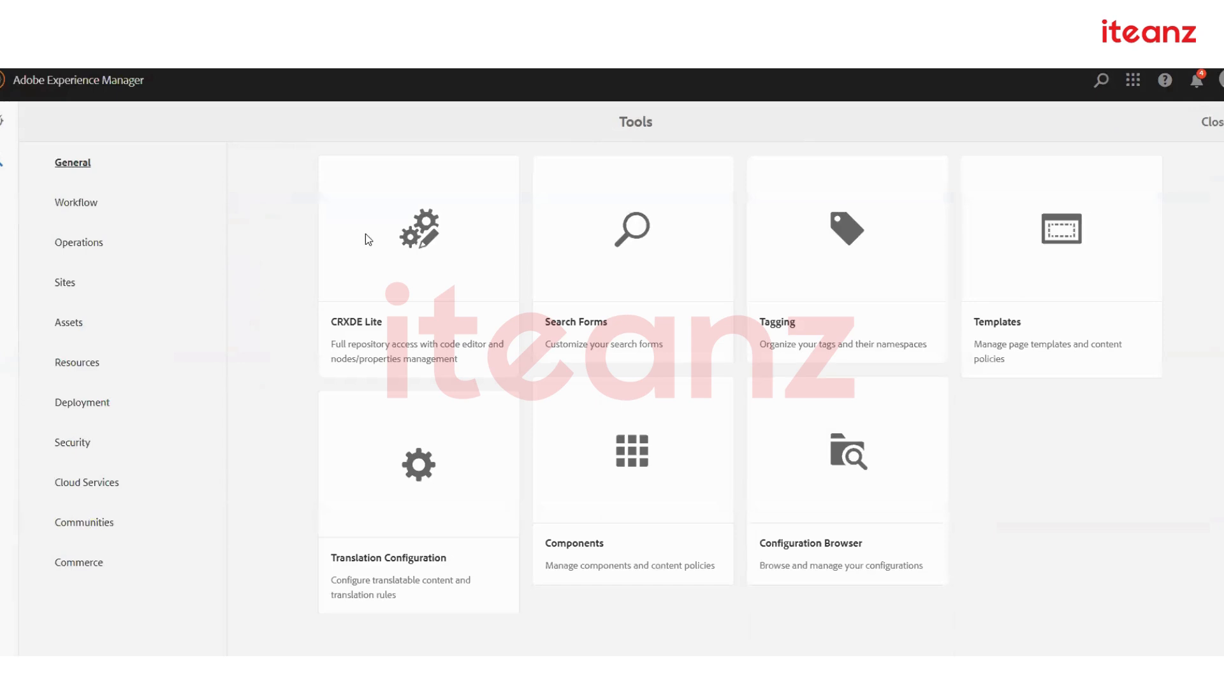
{"action": "left_click", "coordinate": [418, 255]}
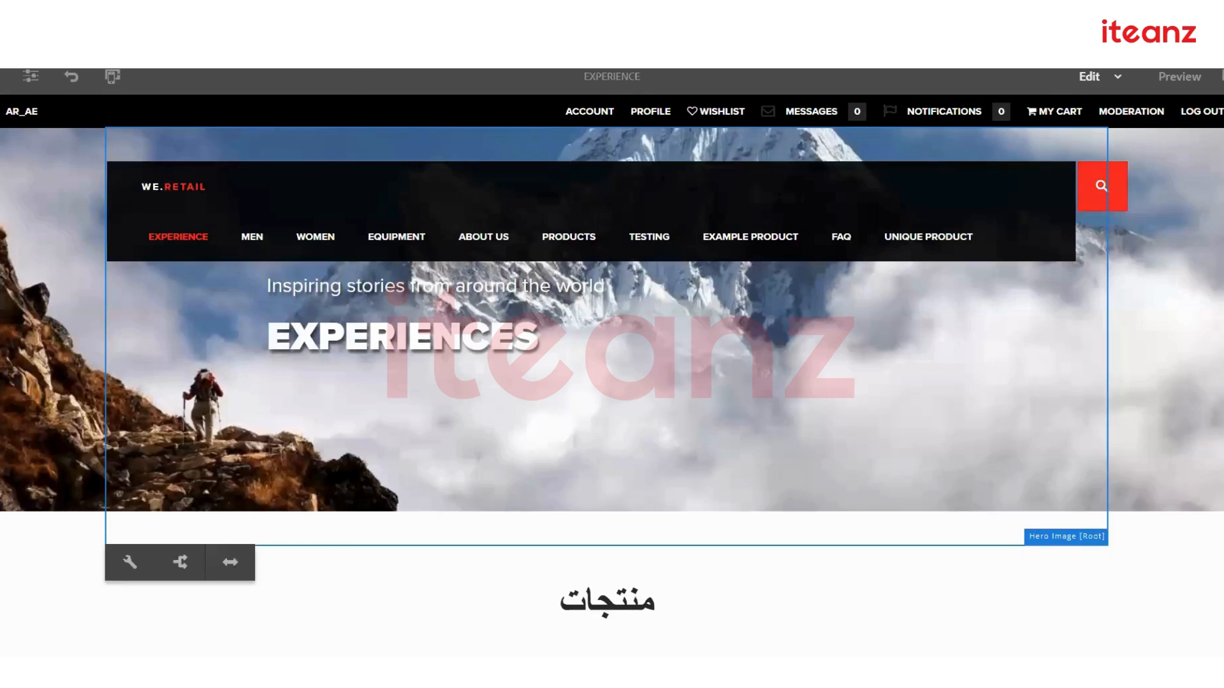
Go to the node /content/we-retail/language-masters/ar_ae/experience in CRXDE Lite.
{"action": "left_click", "coordinate": [239, 10]}
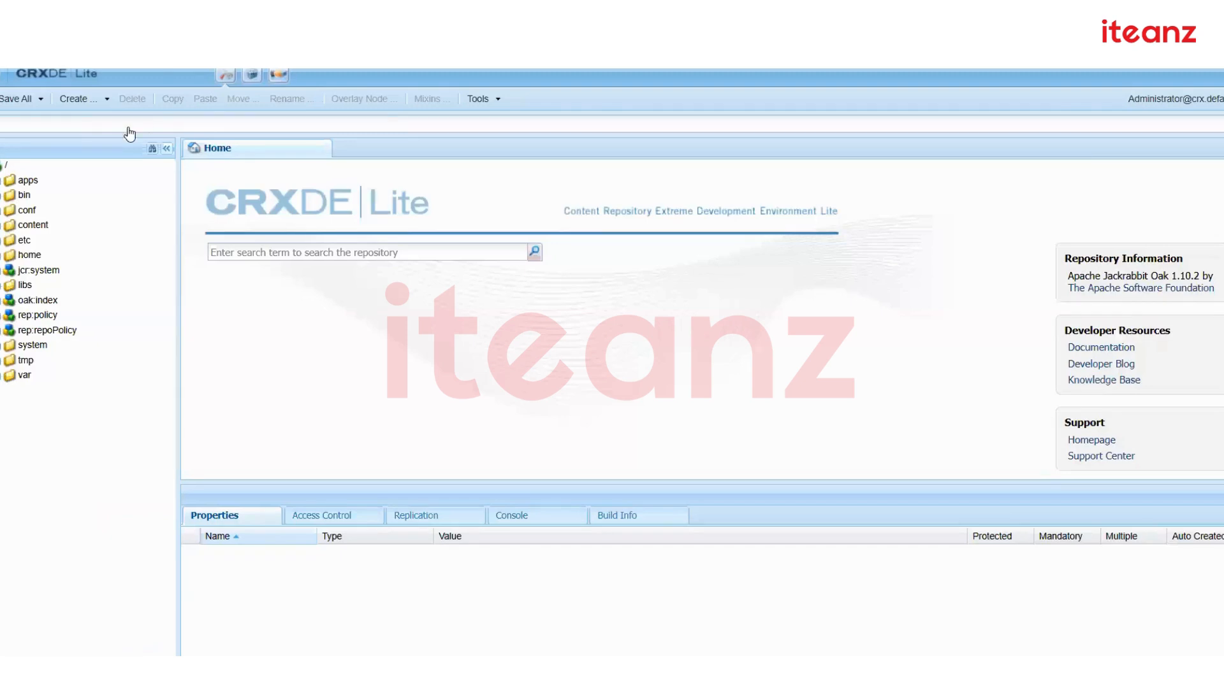
{"action": "left_click", "coordinate": [78, 126]}
{"action": "key", "text": "ctrl+v"}
{"action": "type", "text": "/"}
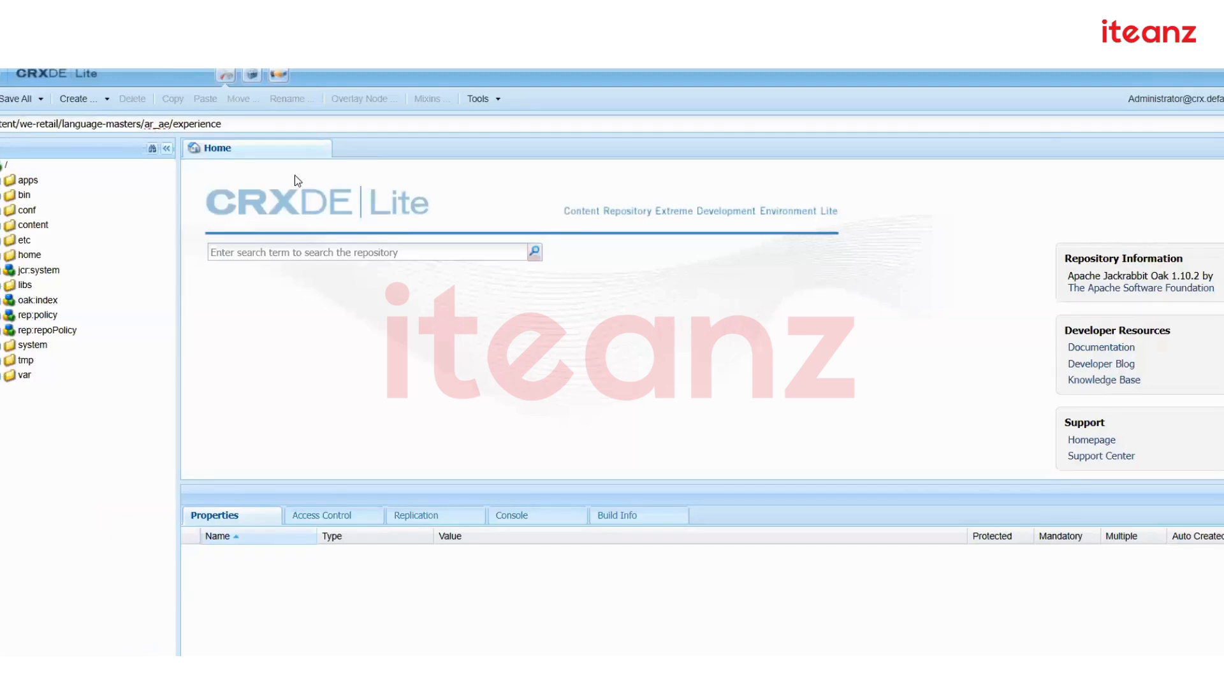
{"action": "key", "text": "Return"}
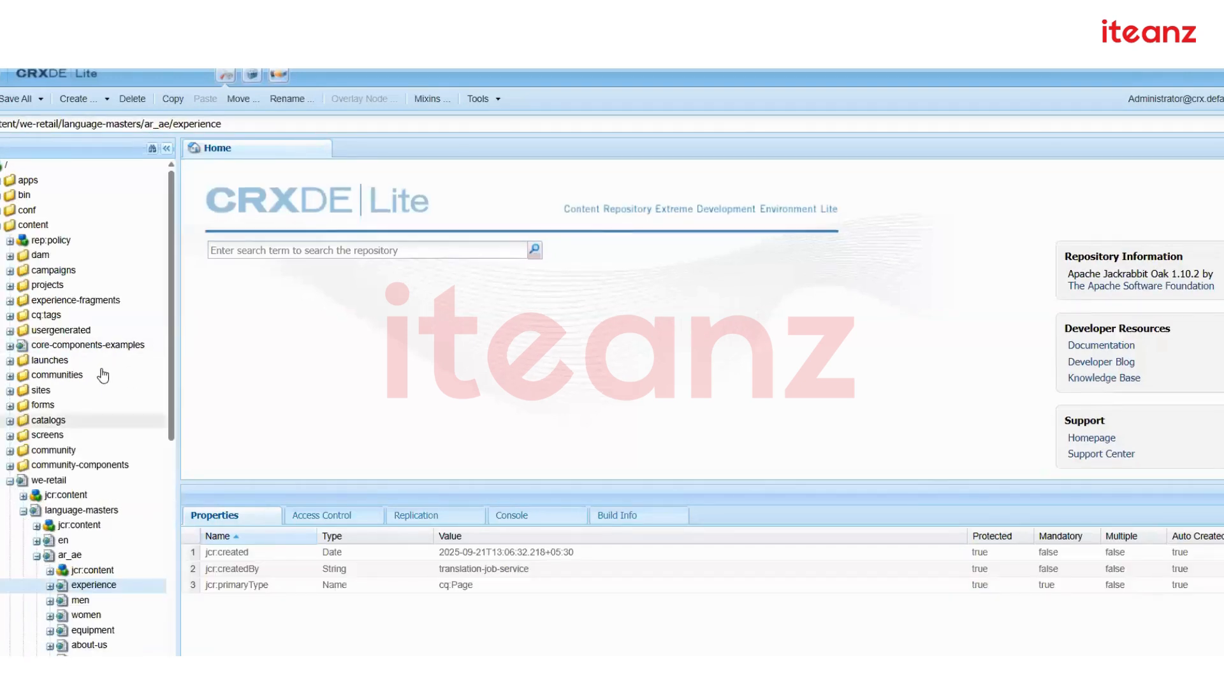
Rename the experience node under ar_ae as experienceooooo.
{"action": "scroll", "coordinate": [103, 376], "scroll_direction": "down", "scroll_amount": 5}
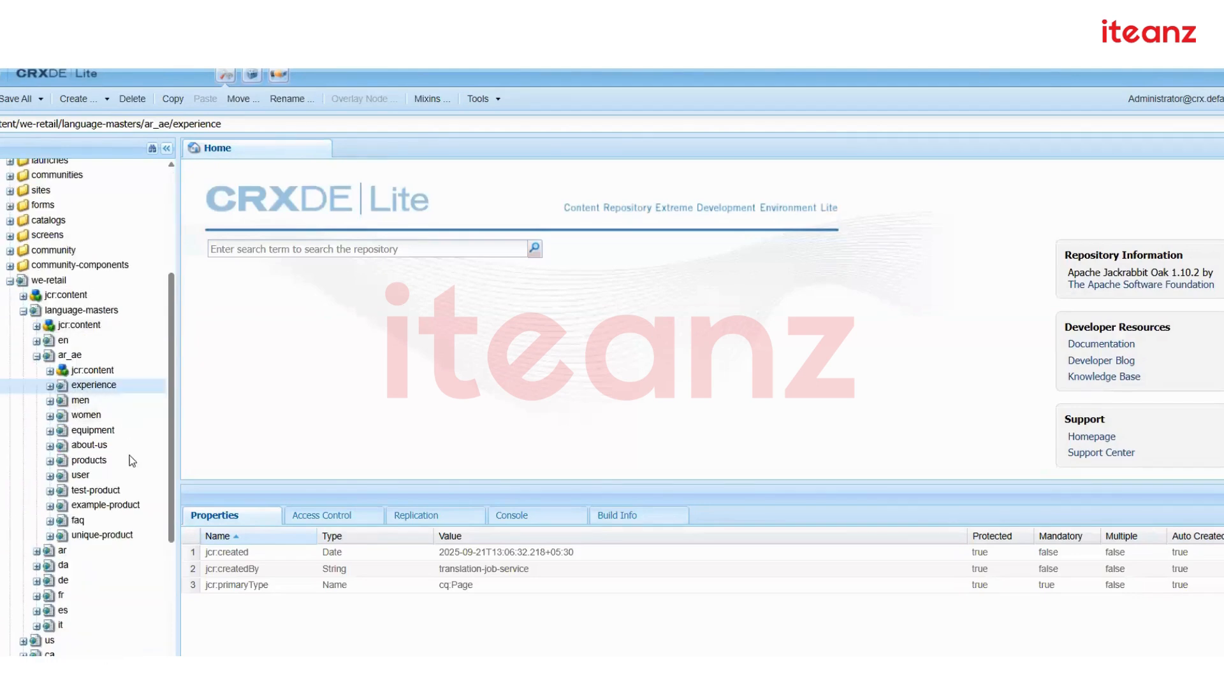
{"action": "right_click", "coordinate": [71, 387]}
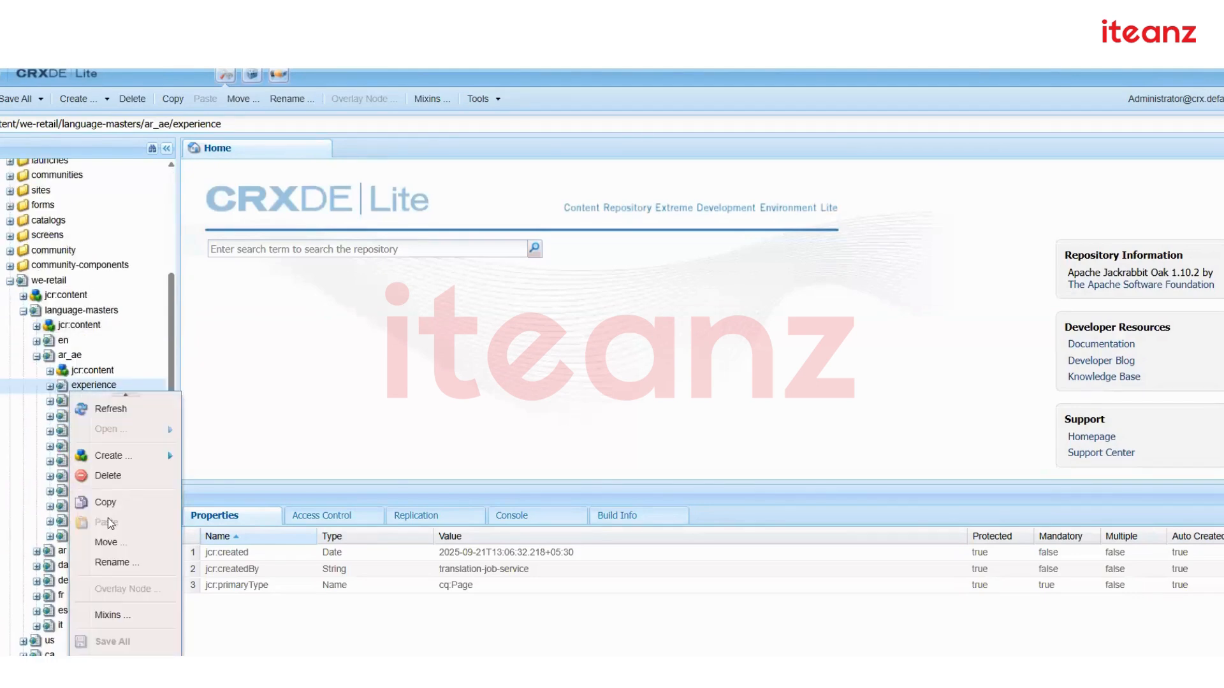
{"action": "left_click", "coordinate": [104, 569]}
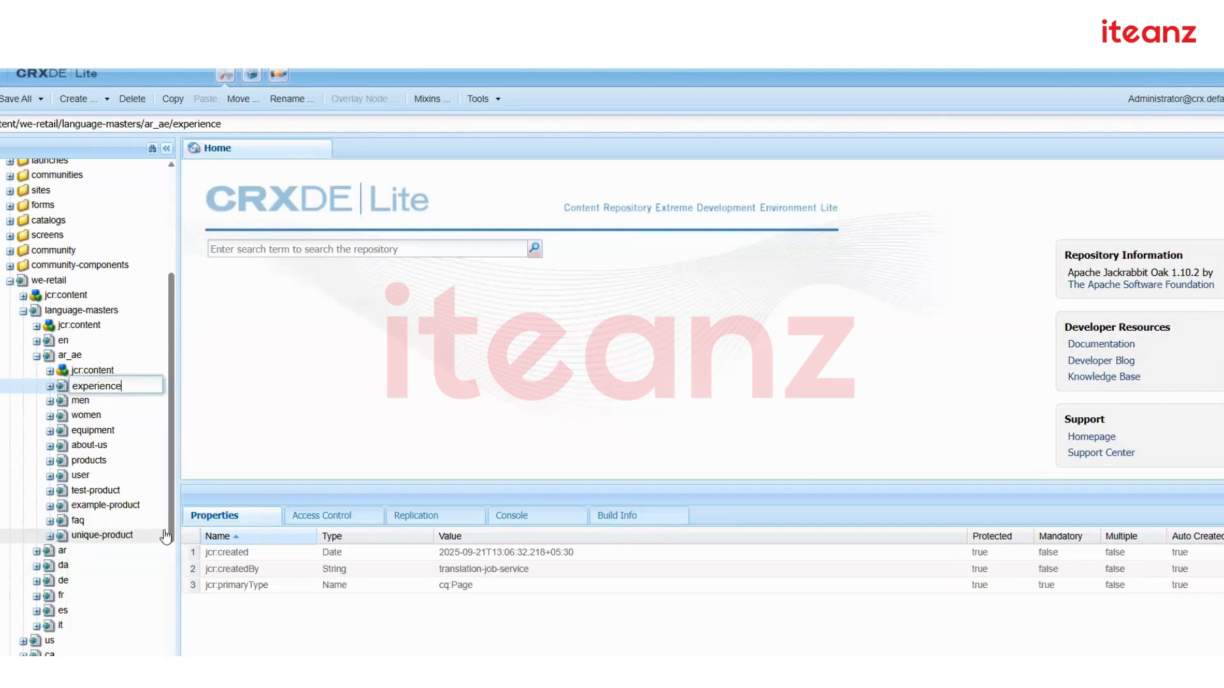
{"action": "type", "text": "ooooo"}
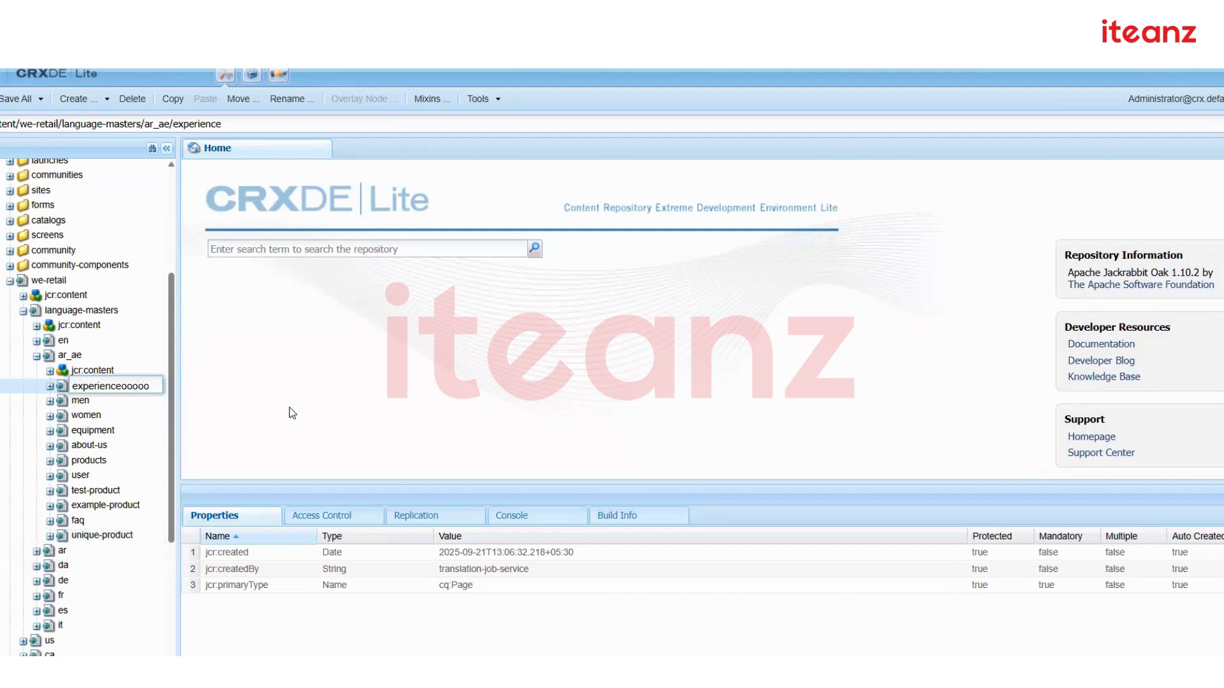
{"action": "key", "text": "Return"}
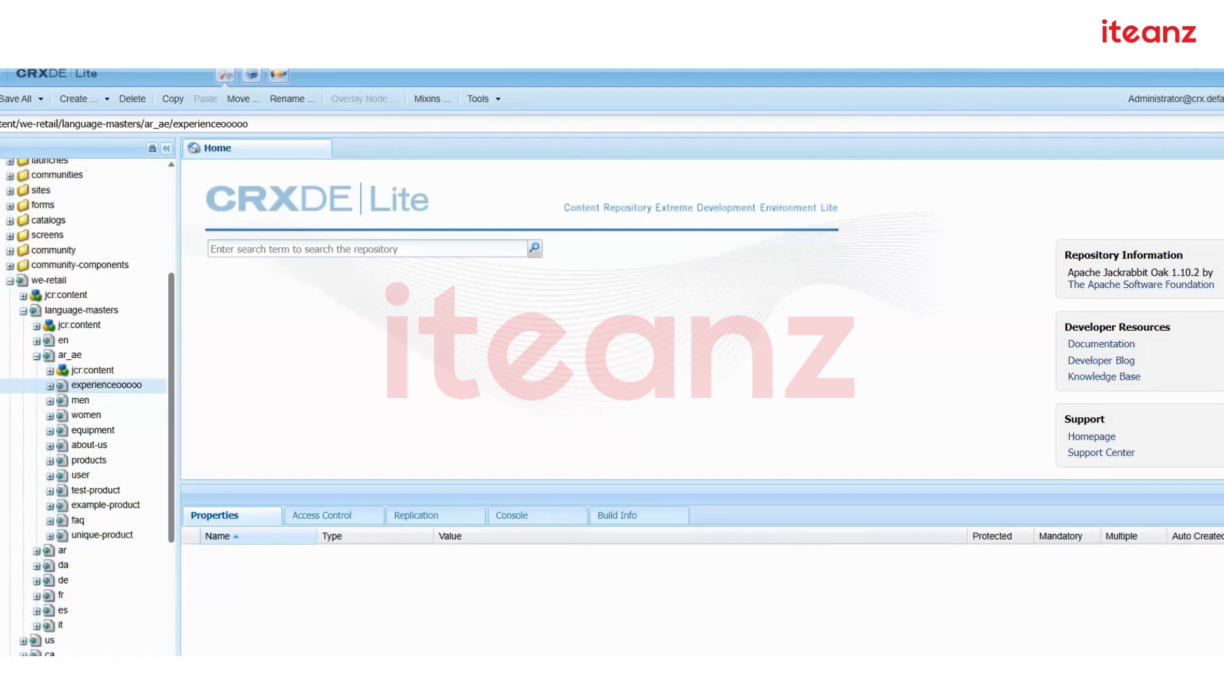
Reload the Experience page at its original experience.html address to test it, and return to CRXDE Lite.
{"action": "key", "text": "ctrl+l"}
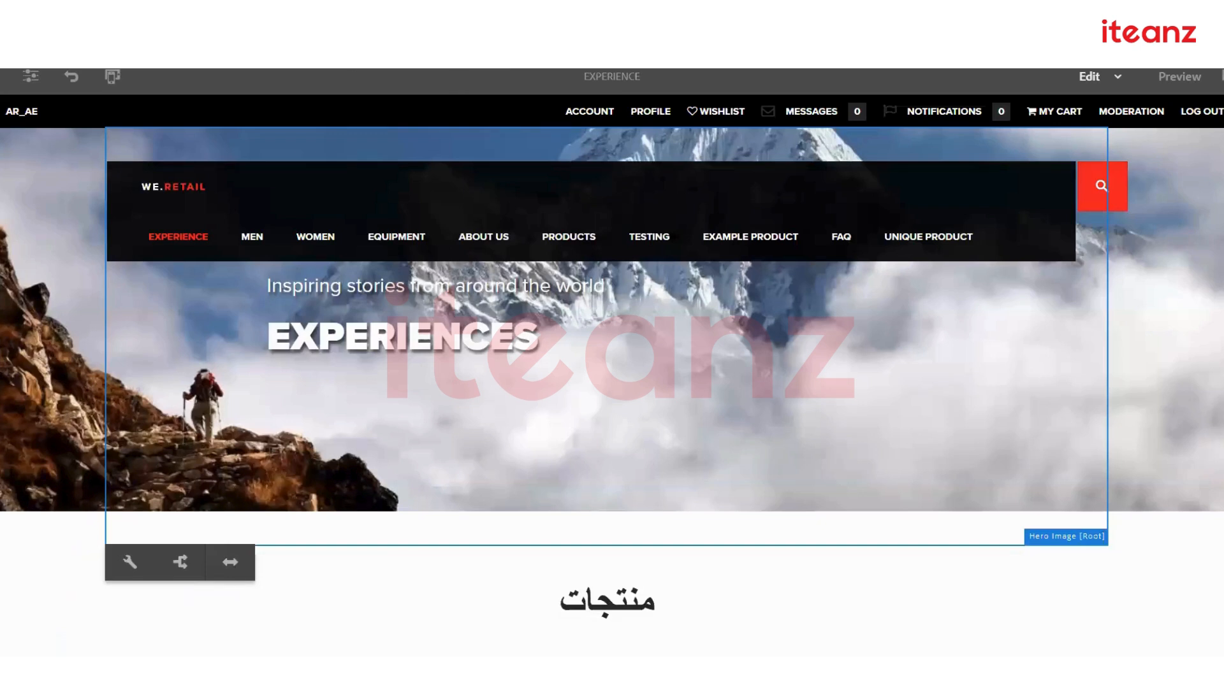
{"action": "key", "text": "F5"}
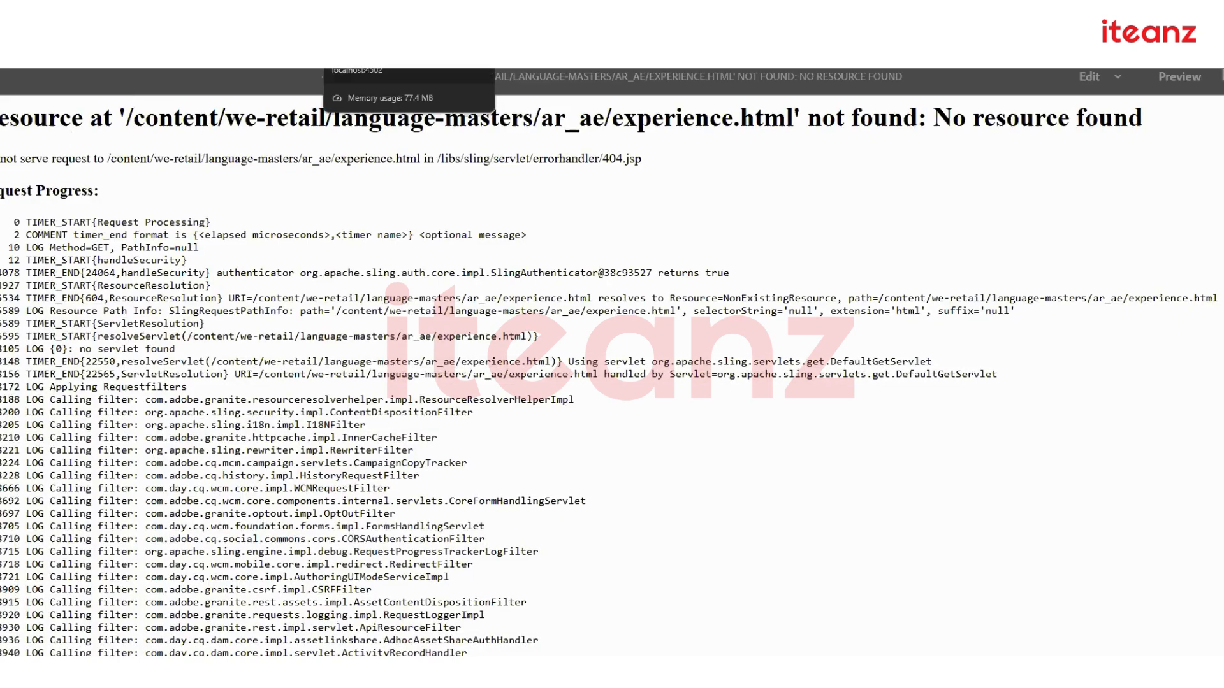
{"action": "left_click", "coordinate": [376, 32]}
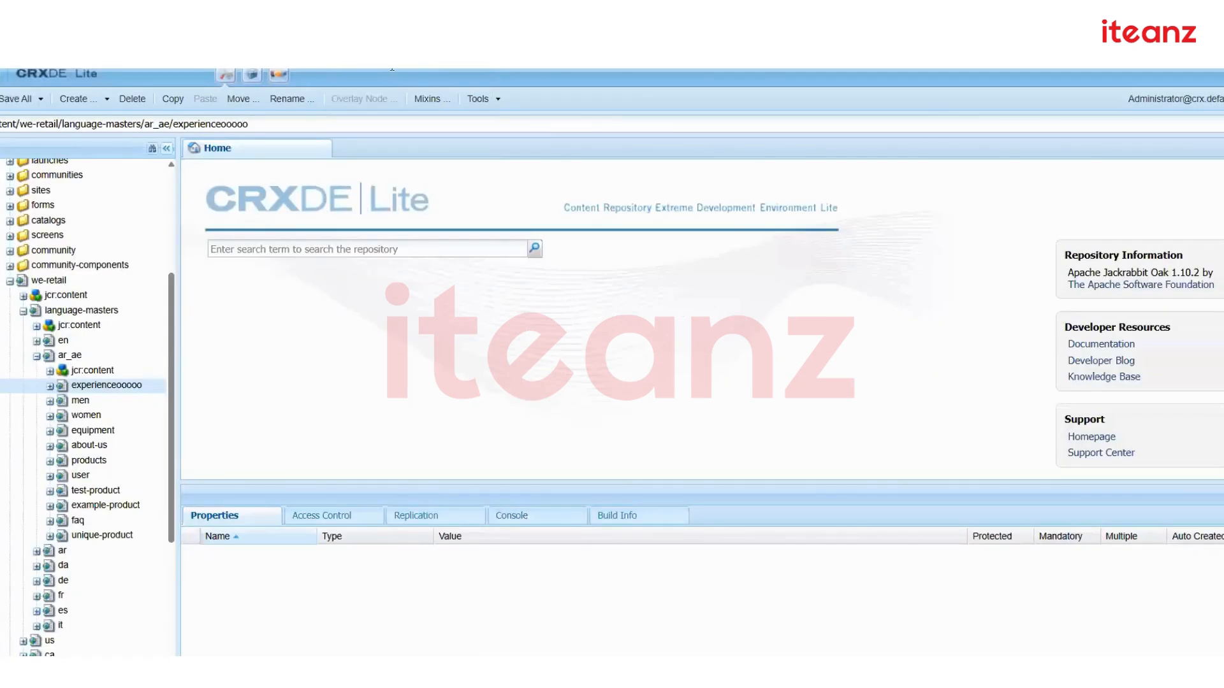
Switch to the Experience page's browser tab and load the renamed page by changing its address to end in experienceooooo.html.
{"action": "left_click", "coordinate": [255, 32]}
{"action": "left_click", "coordinate": [491, 58]}
{"action": "type", "text": "ooooo.html"}
{"action": "key", "text": "Return"}
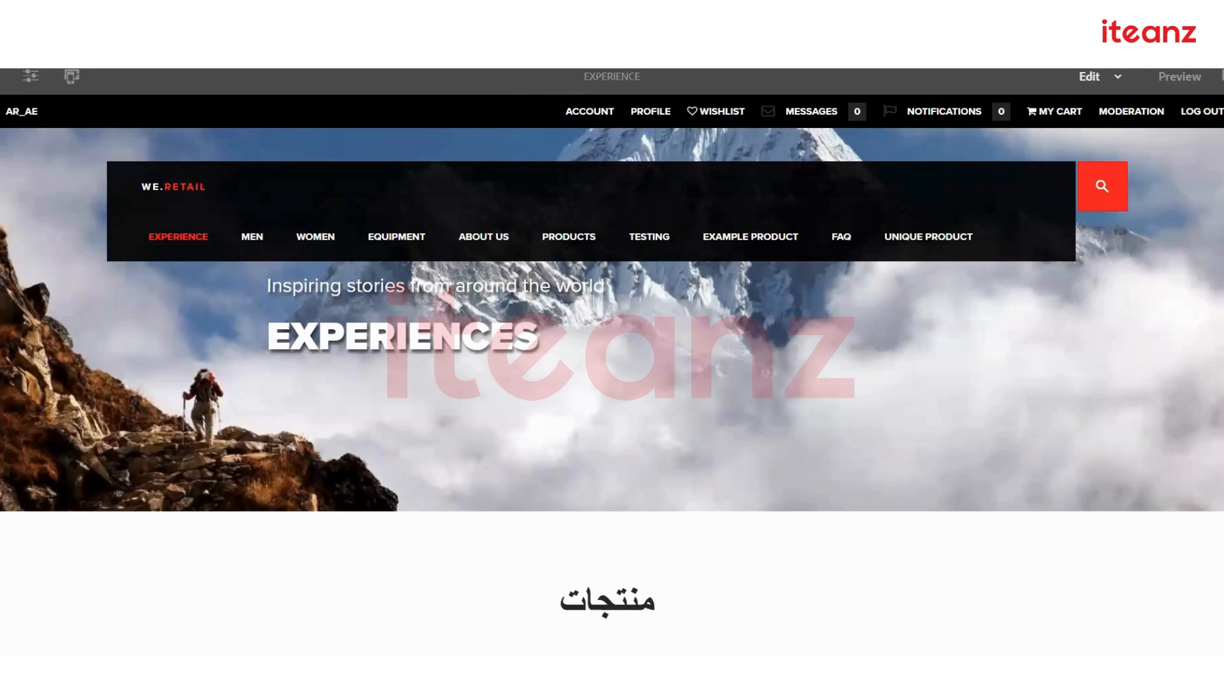
{"action": "key", "text": "ctrl+l"}
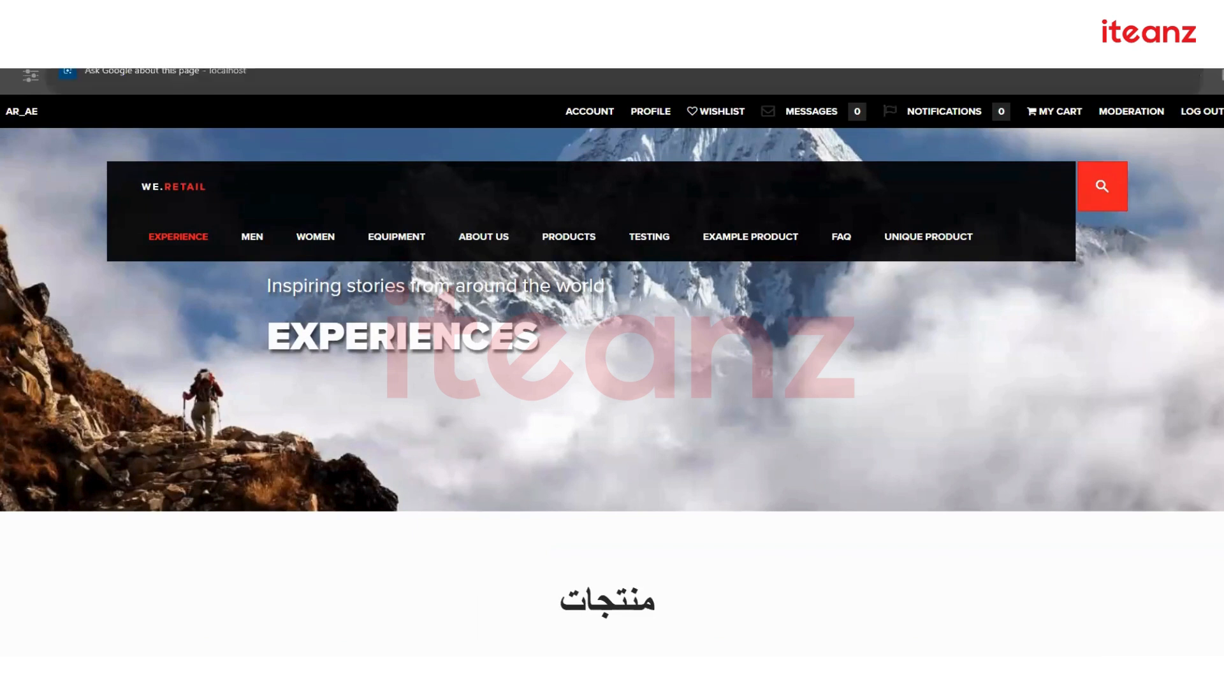